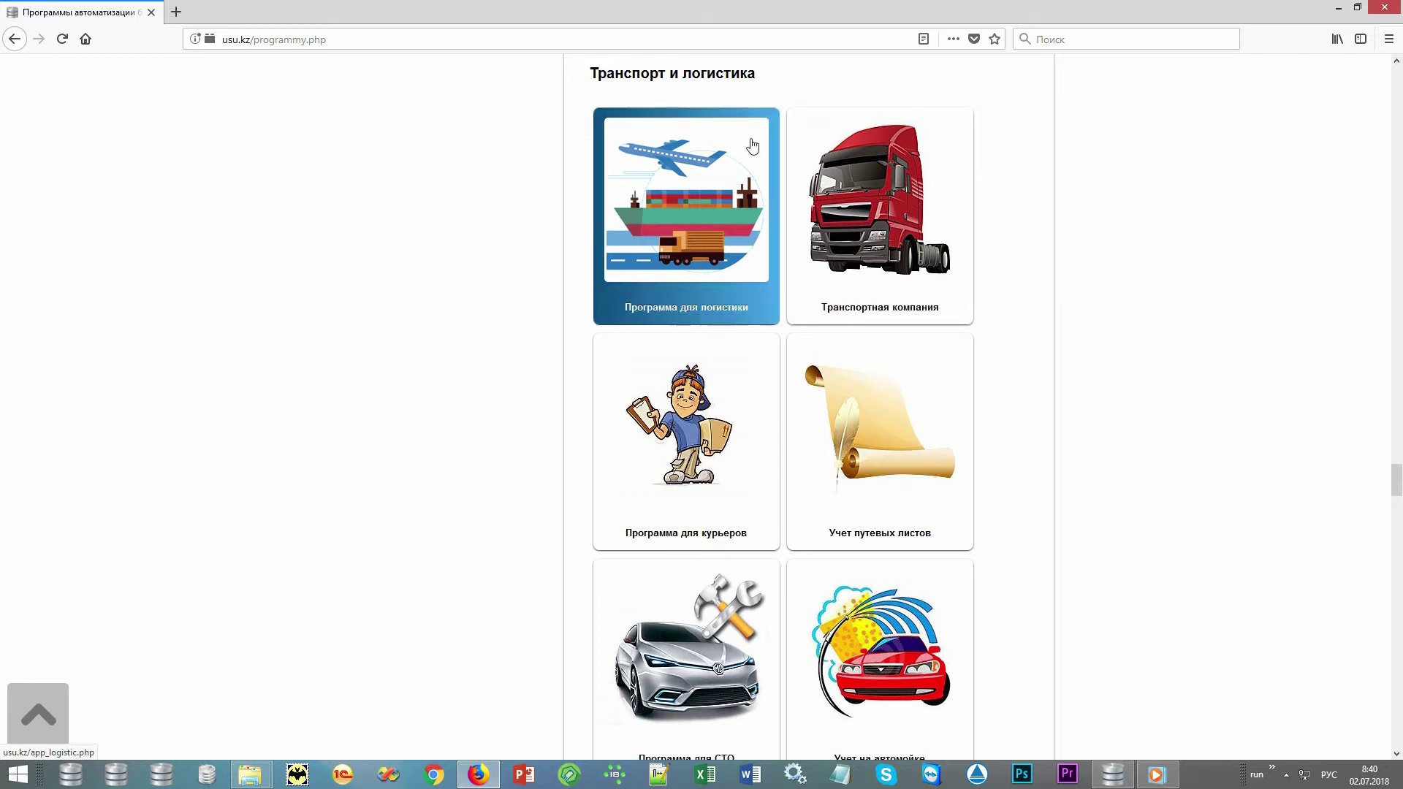
# Open the usu.kz Программа для логистики page from the transport and logistics catalogue.
pyautogui.click(751, 139)
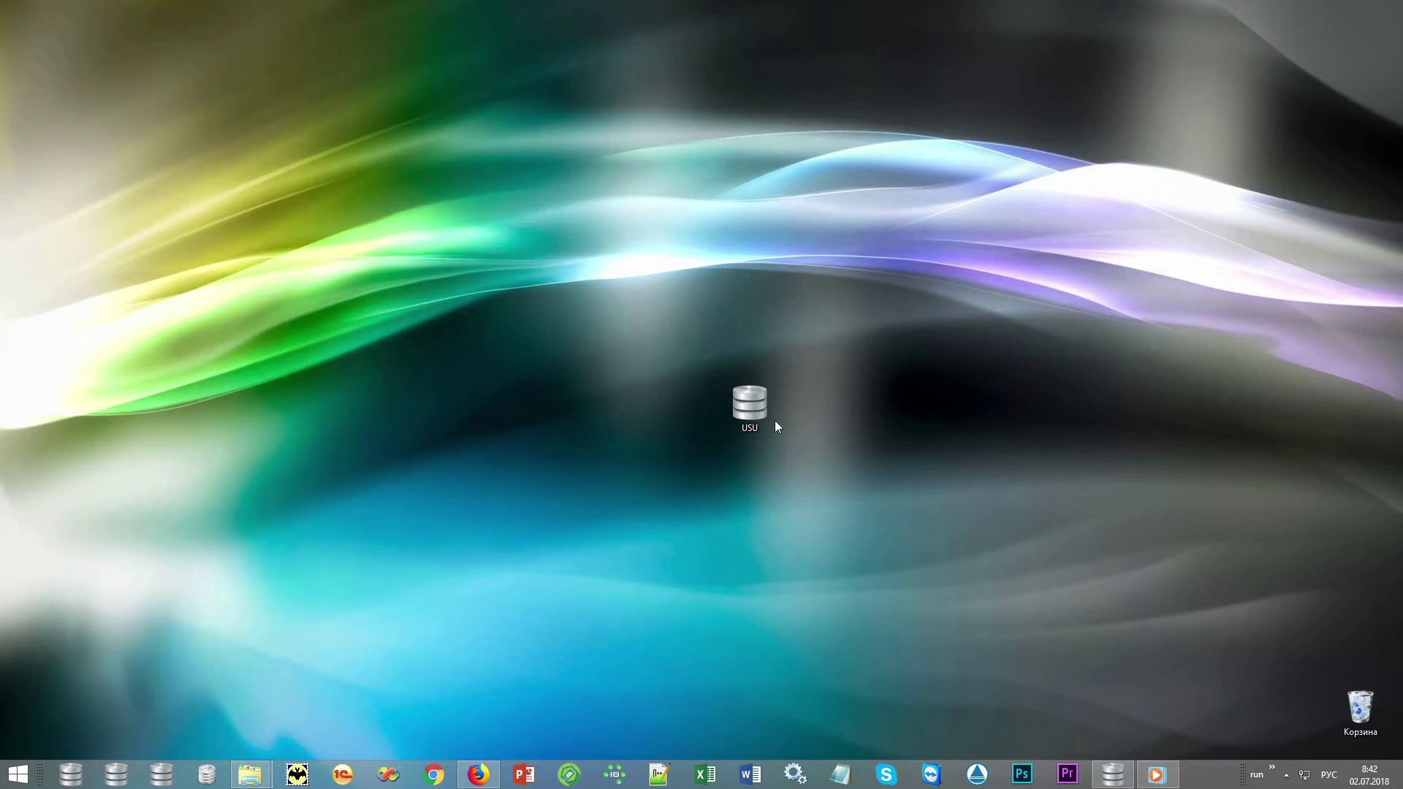
# Start USU from the desktop icon, enter the user name and set the role to MAIN.
pyautogui.doubleClick(767, 406)
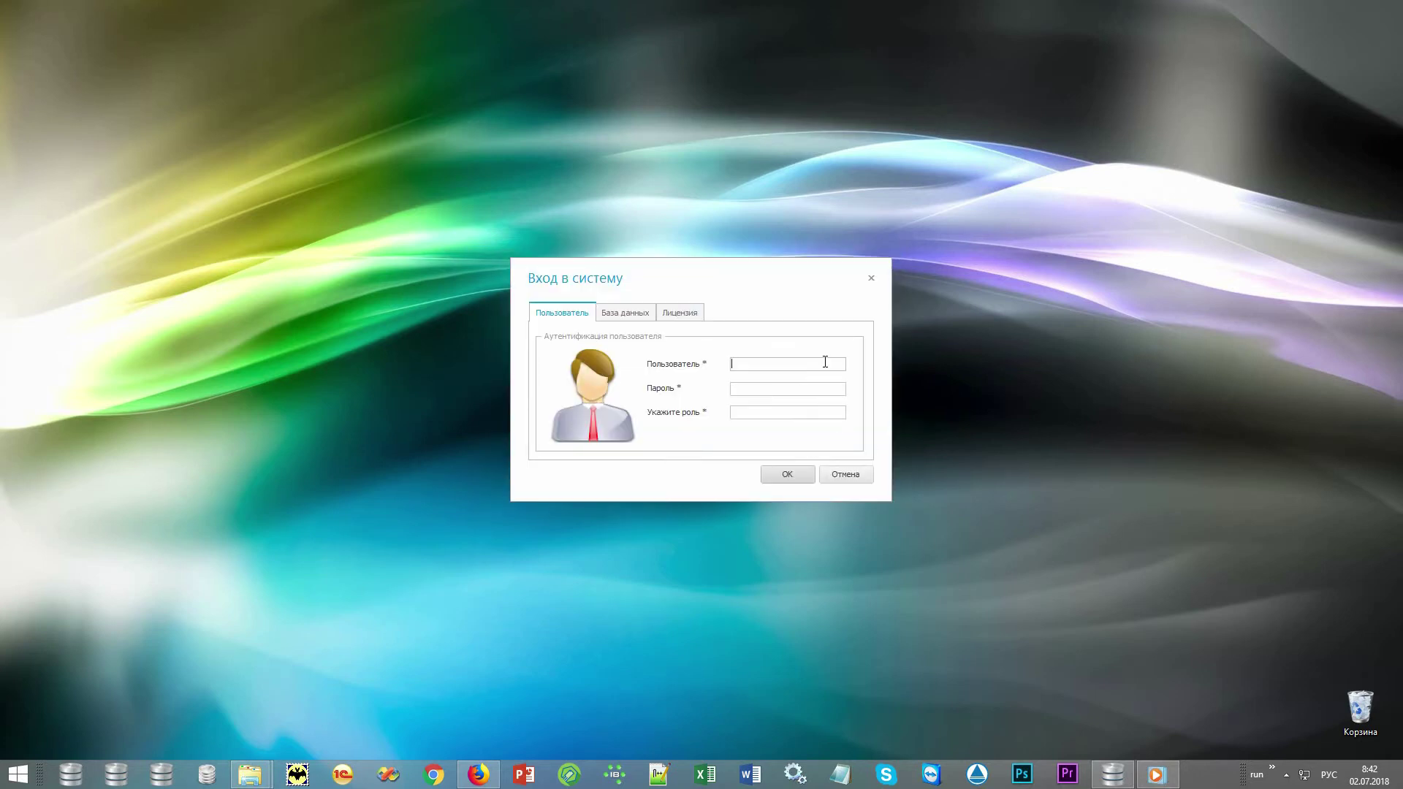
pyautogui.hotkey('alt', 'shift')
pyautogui.write('NIKOLAY')
pyautogui.write('*')
pyautogui.click(823, 411)
pyautogui.write('MAIN')
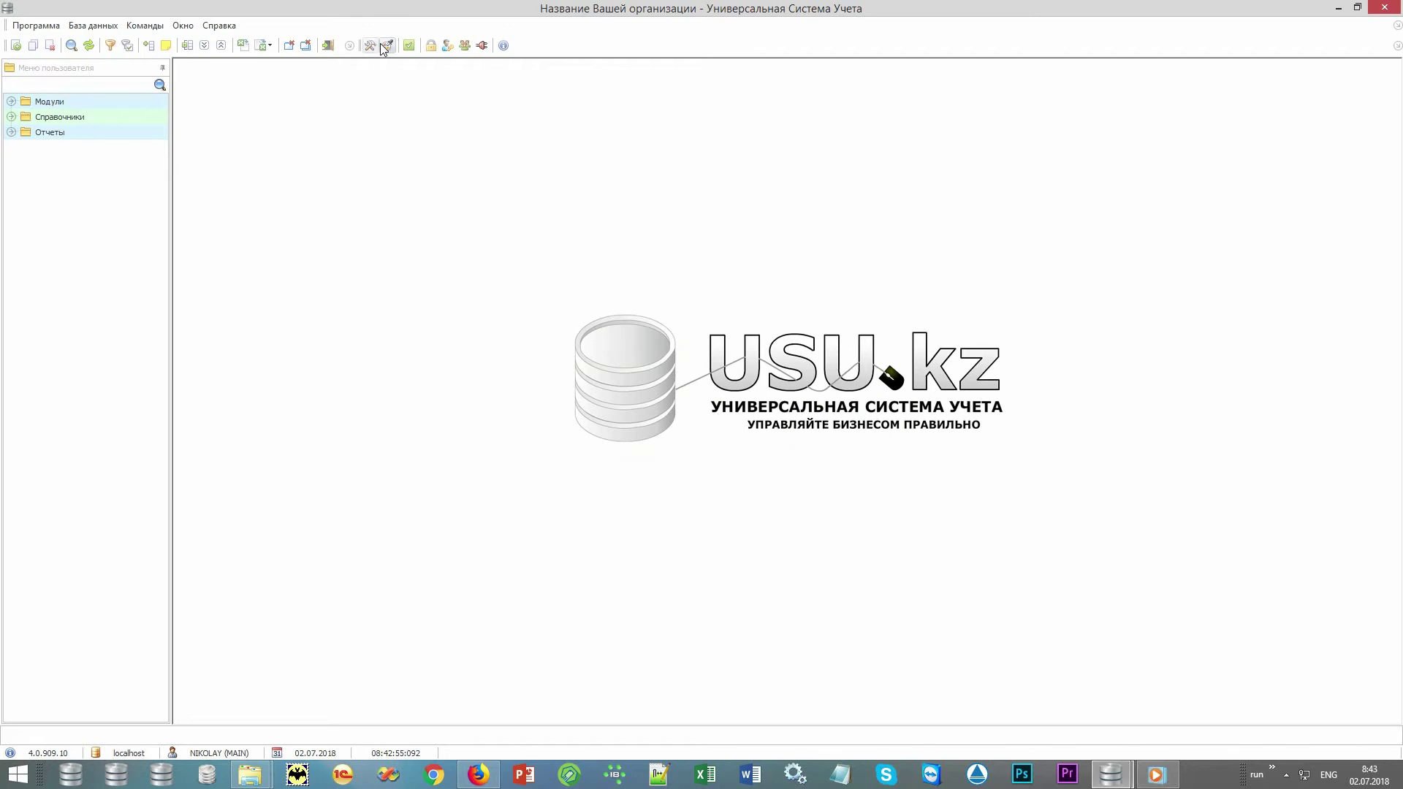
pyautogui.click(387, 45)
pyautogui.click(855, 374)
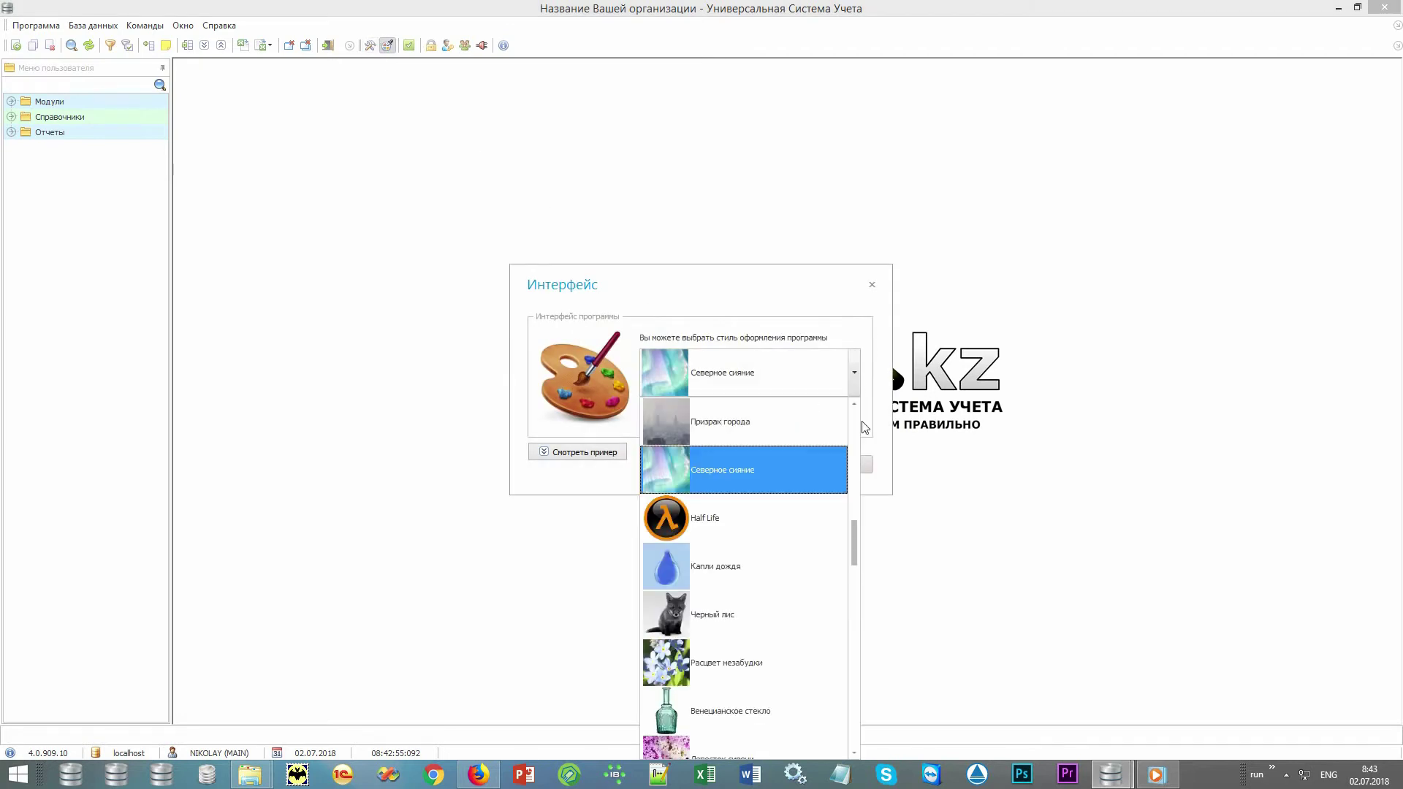
pyautogui.moveTo(860, 545); pyautogui.dragTo(858, 459)
pyautogui.click(877, 402)
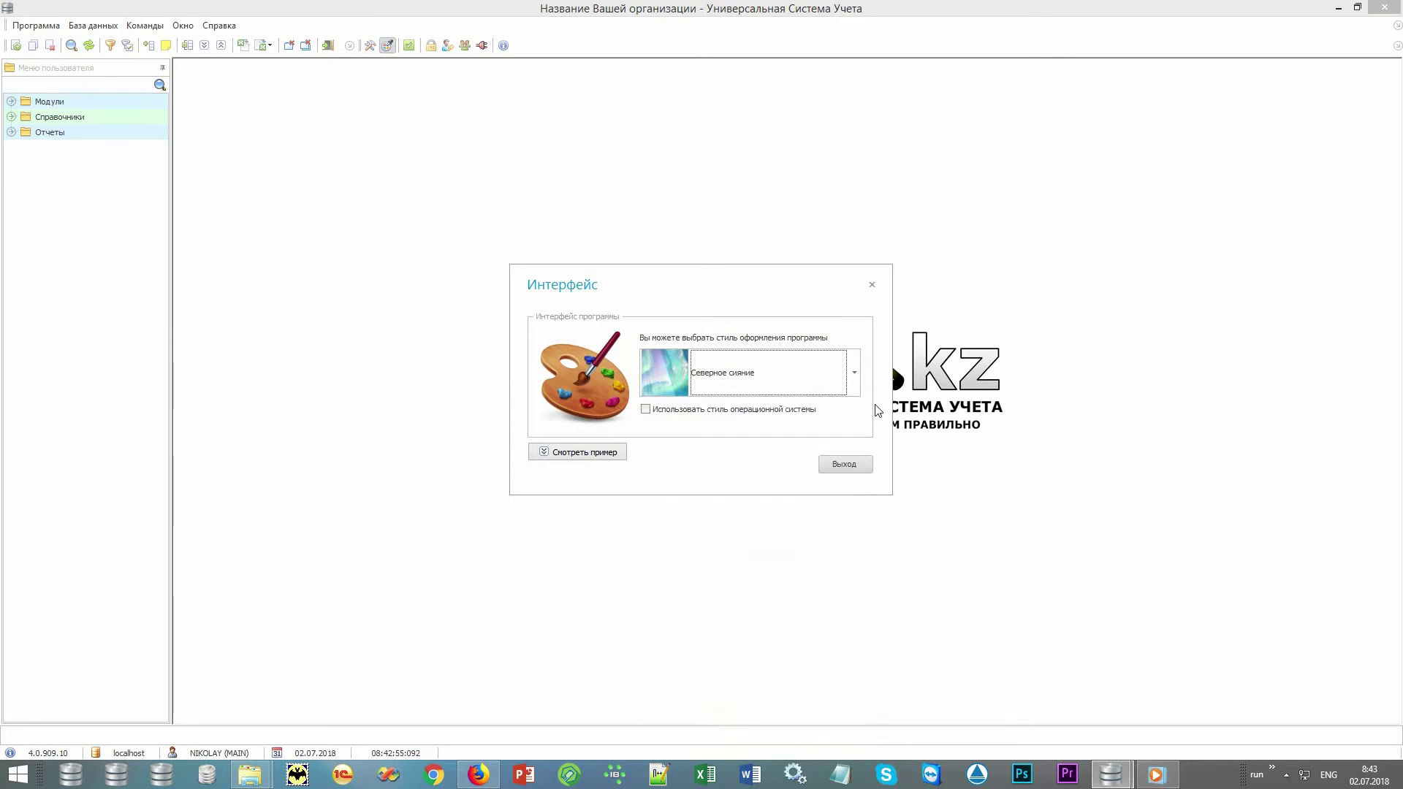
pyautogui.click(848, 466)
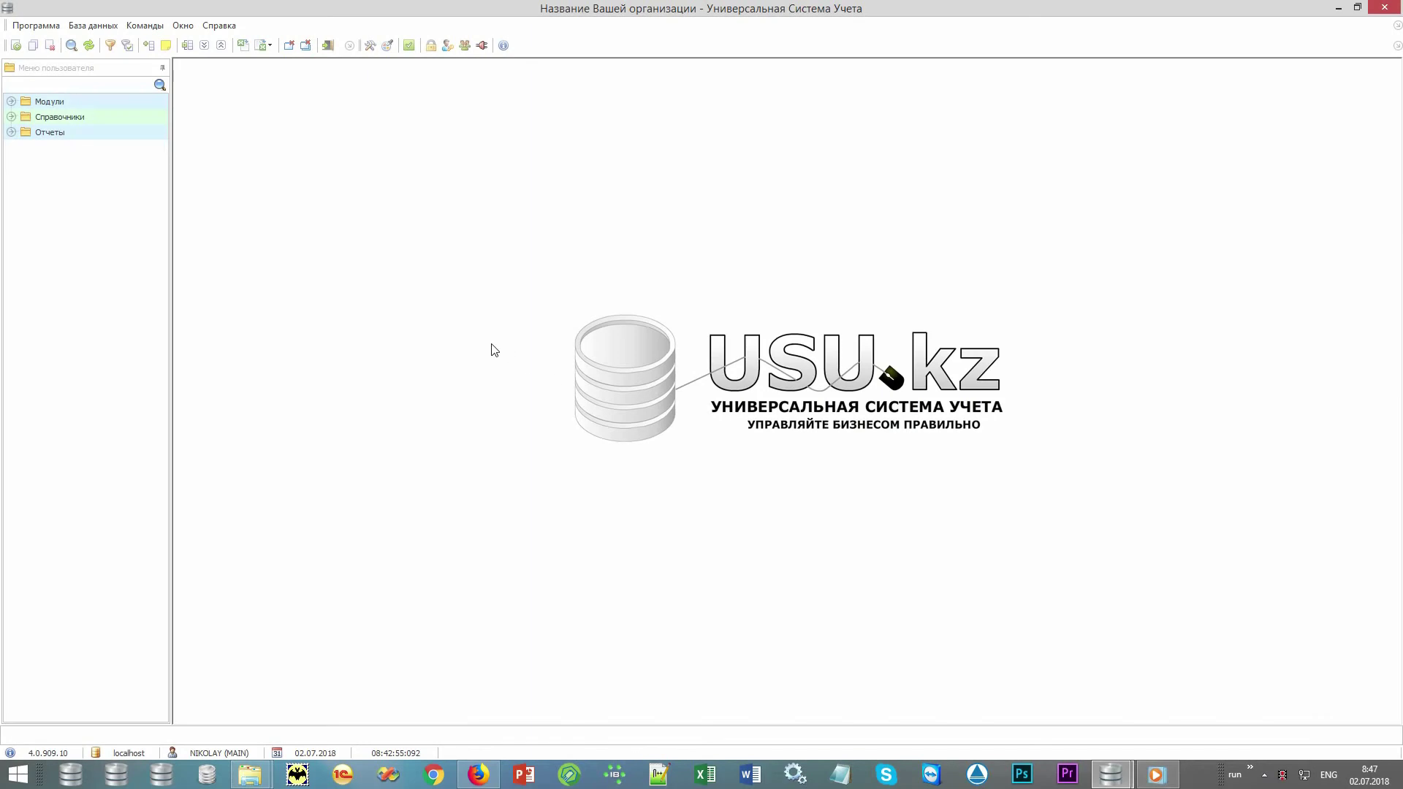
# Expand Справочники > Деньги and open the Валюты and Способы оплаты lists.
pyautogui.click(117, 69)
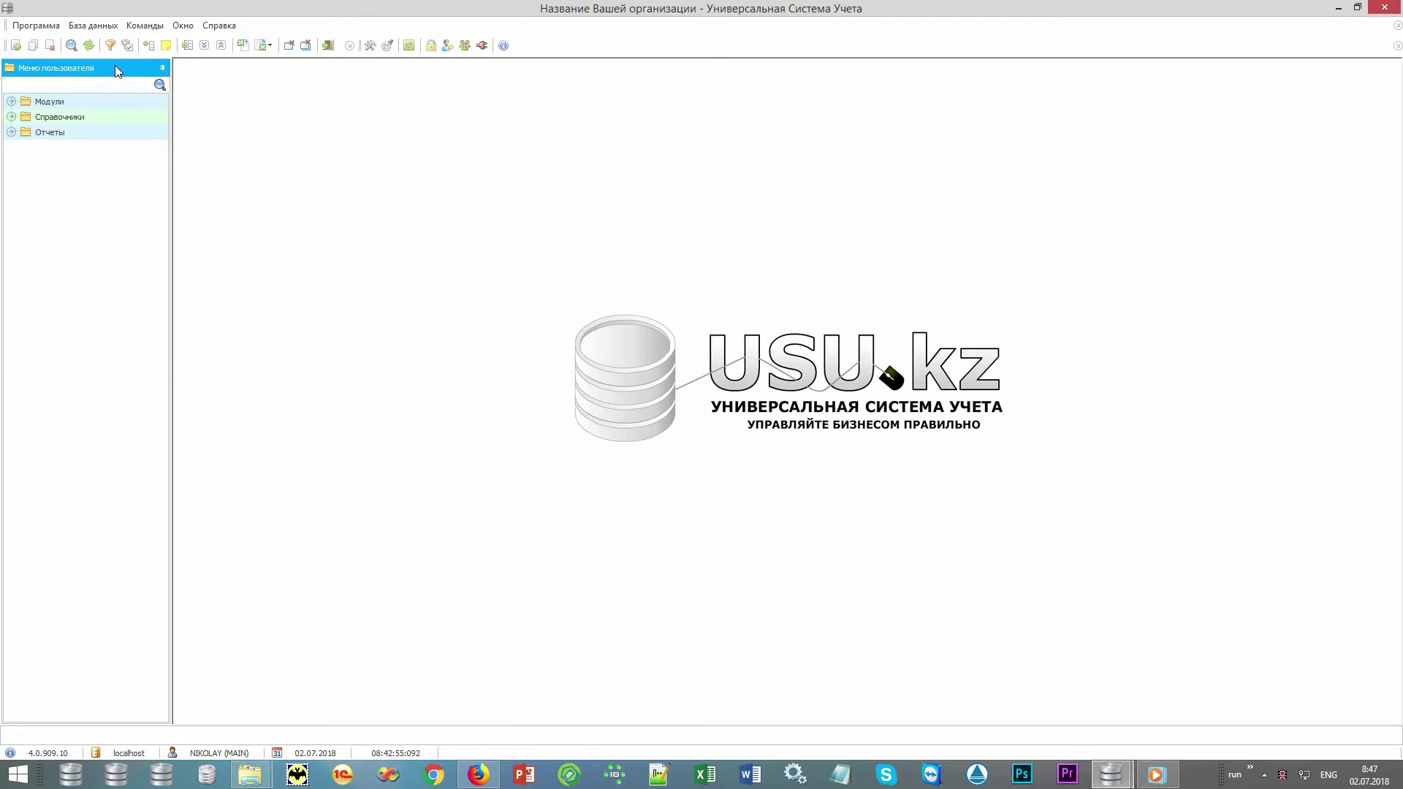
pyautogui.click(106, 103)
pyautogui.click(107, 117)
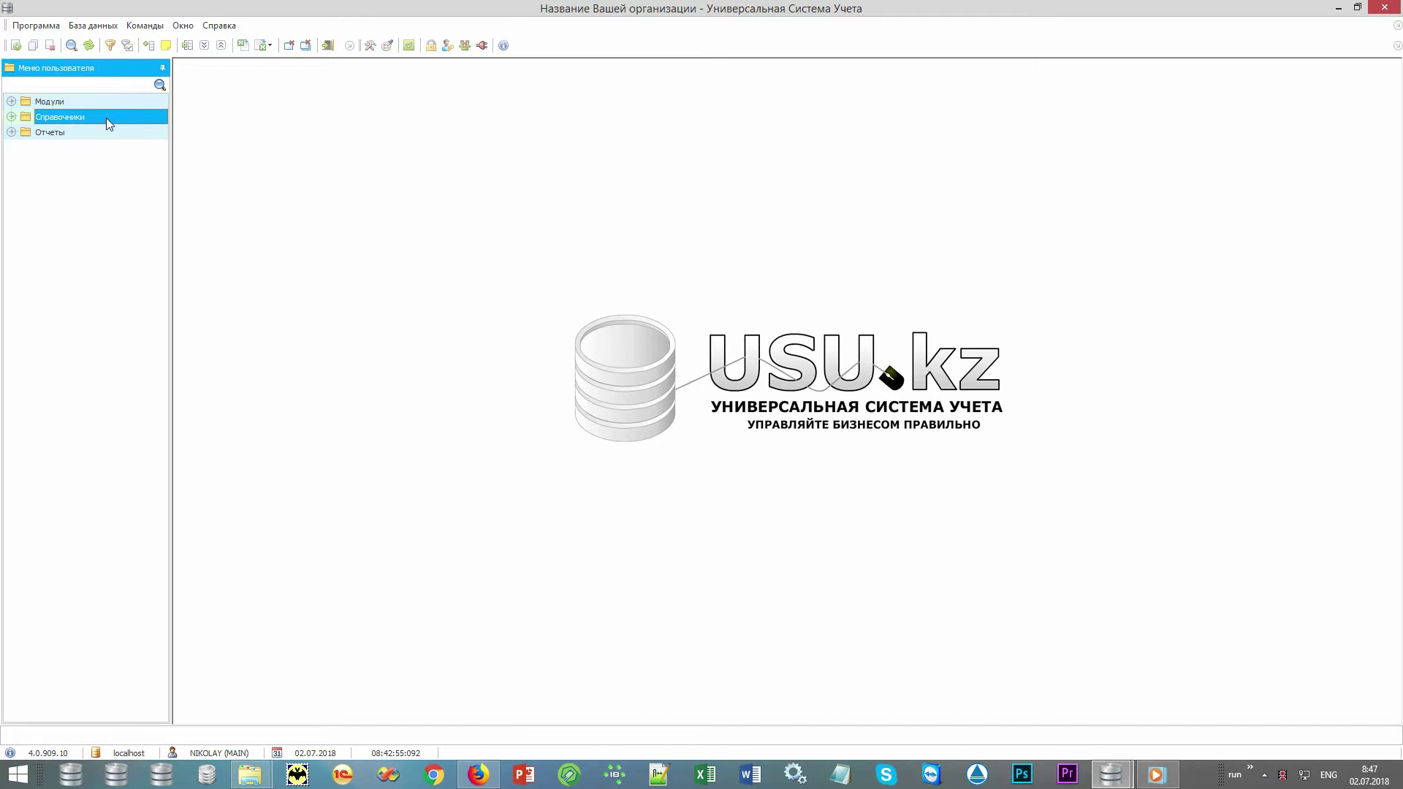
pyautogui.click(103, 133)
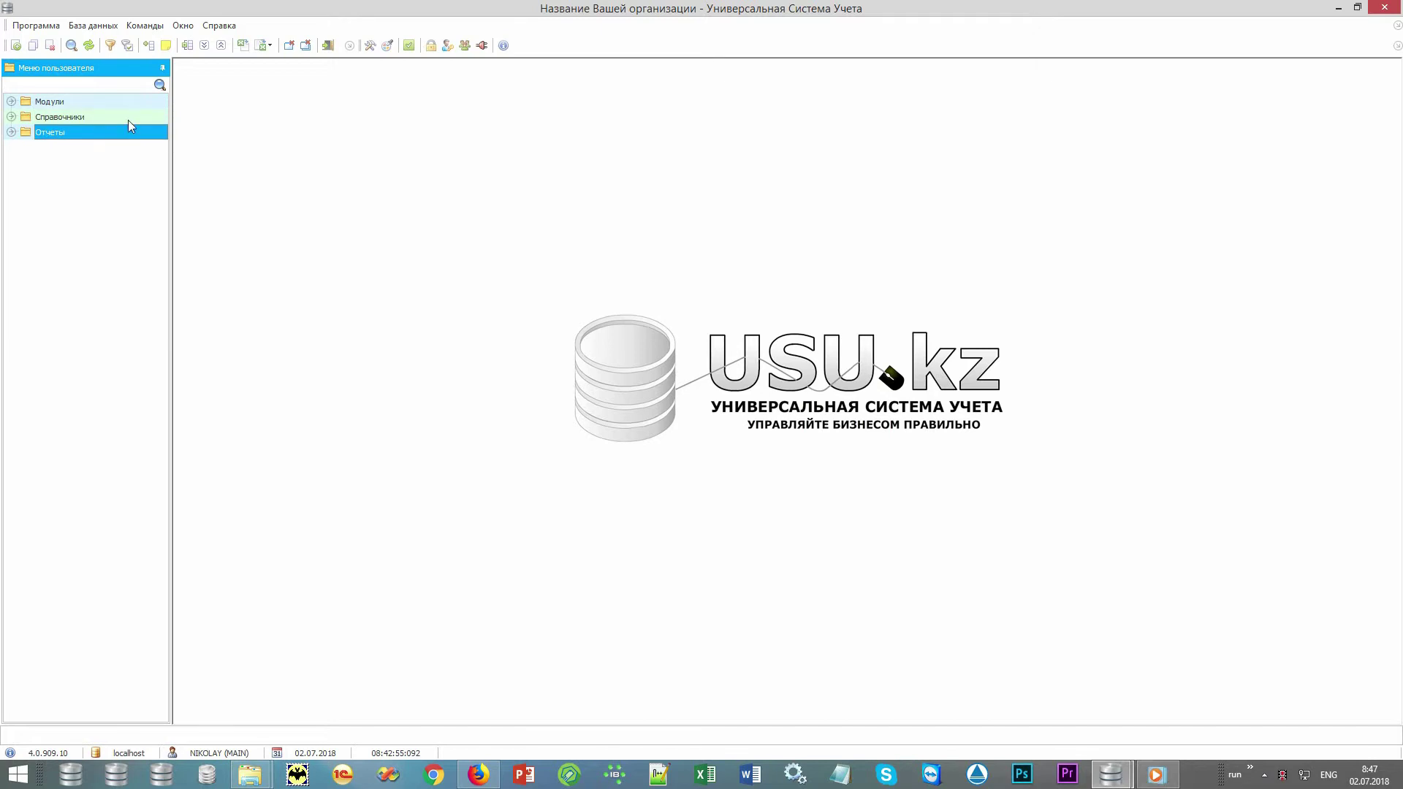
pyautogui.doubleClick(147, 116)
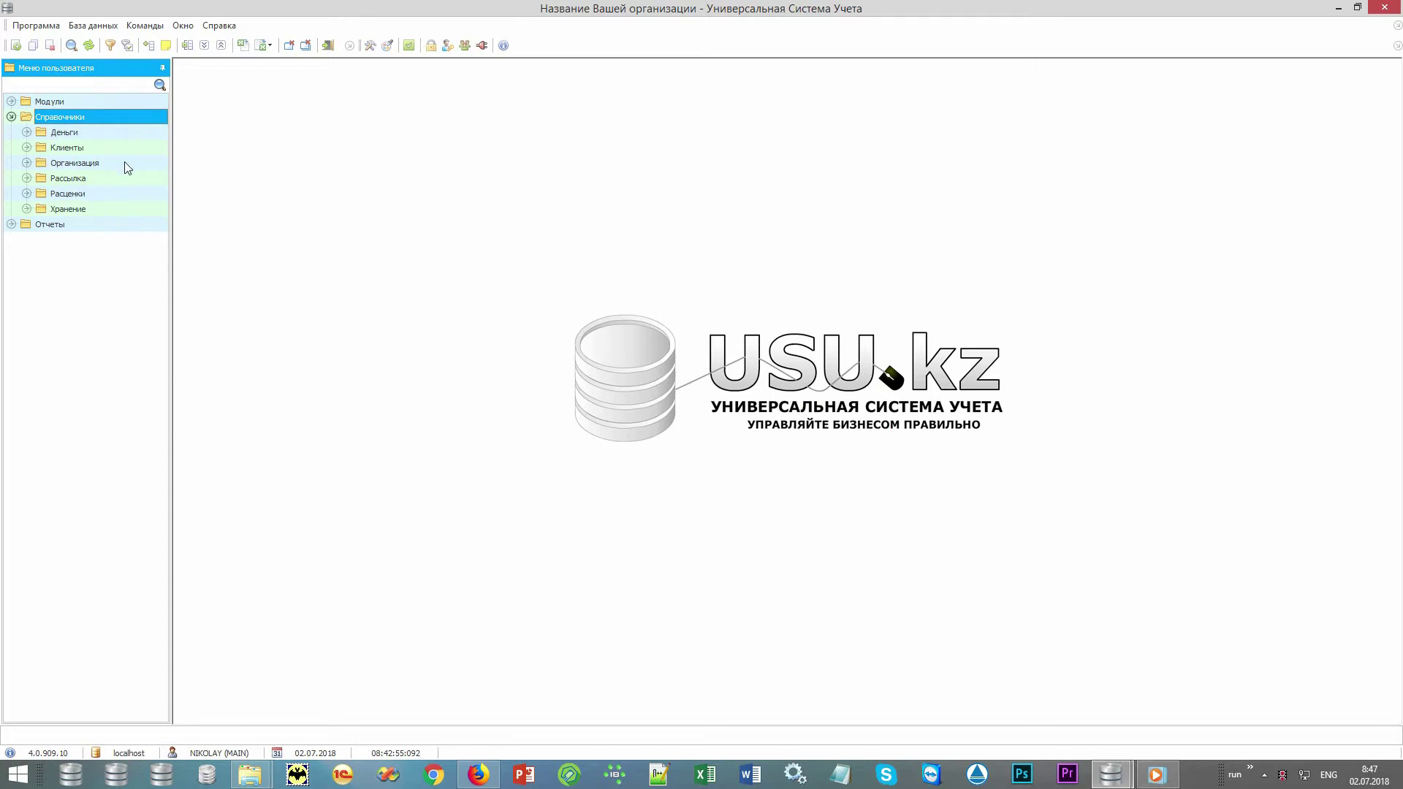
pyautogui.doubleClick(128, 132)
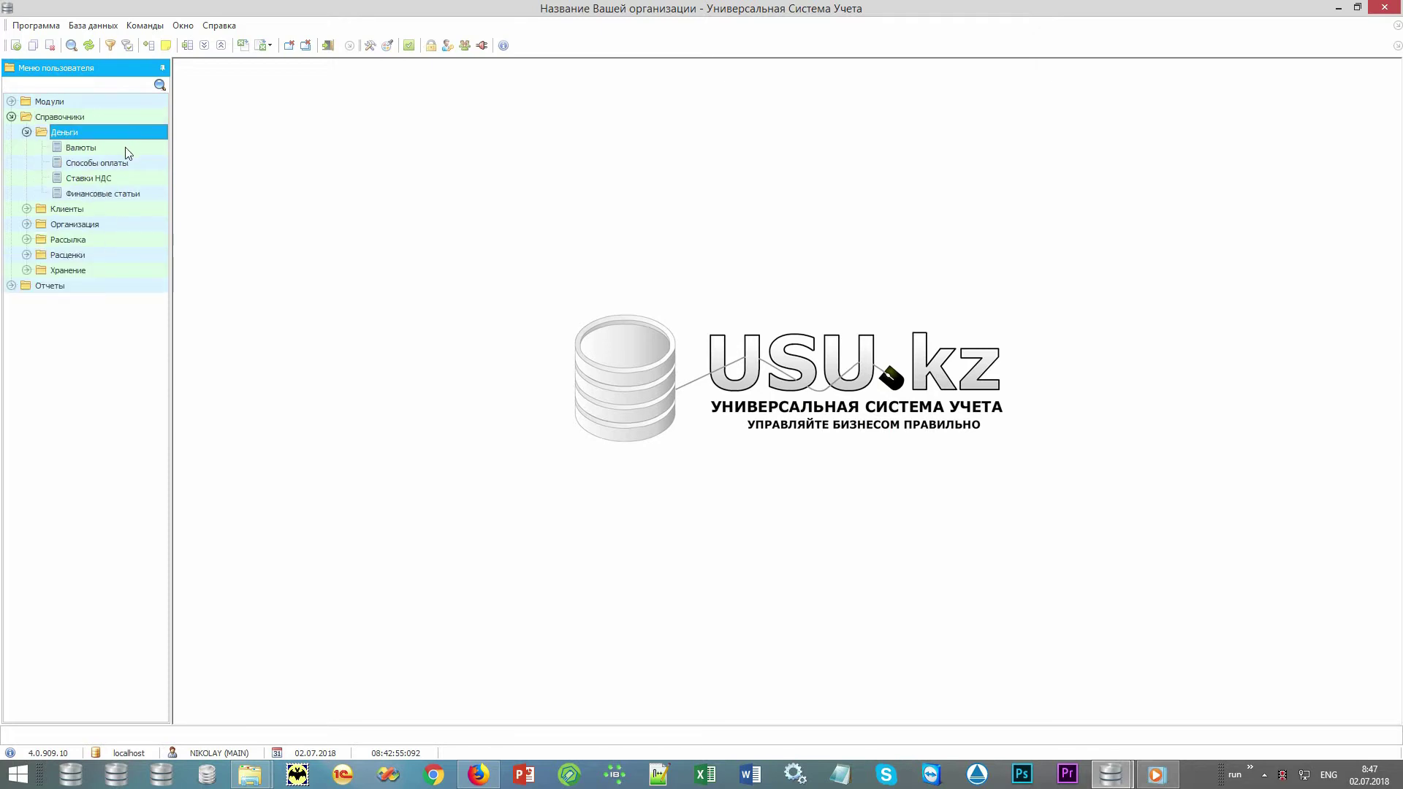
pyautogui.doubleClick(125, 146)
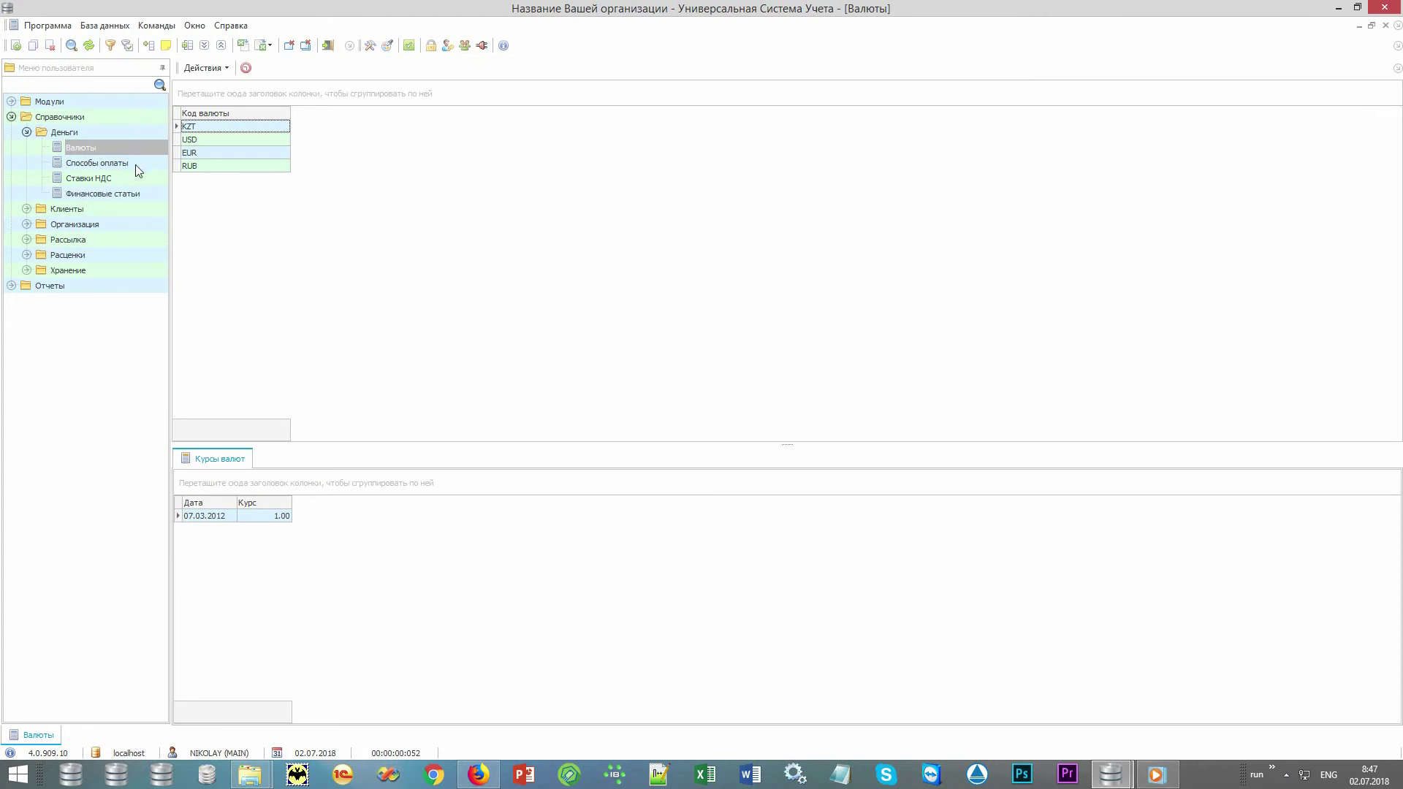
pyautogui.doubleClick(134, 164)
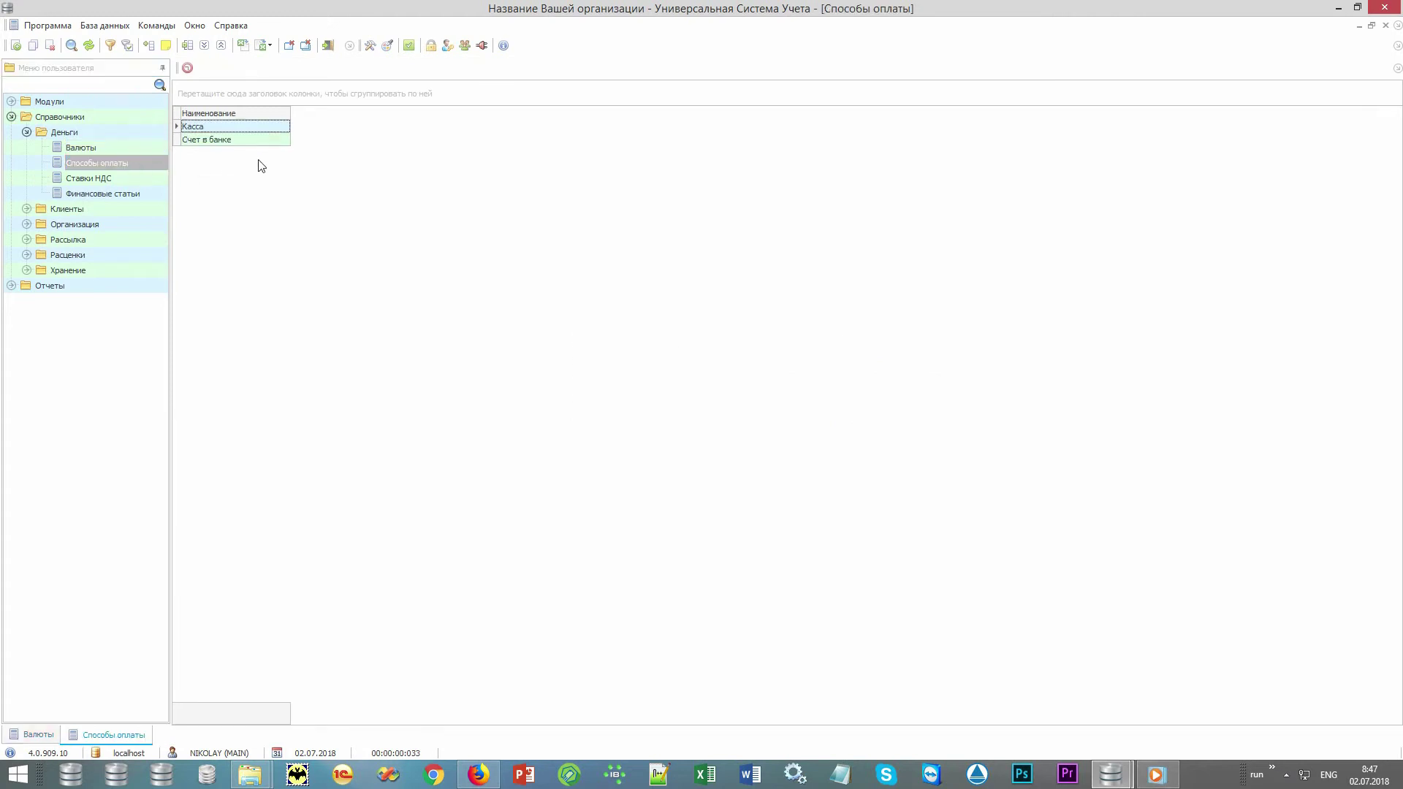
# Open the Категории контрагентов, Отделения and Сотрудники reference lists.
pyautogui.doubleClick(146, 209)
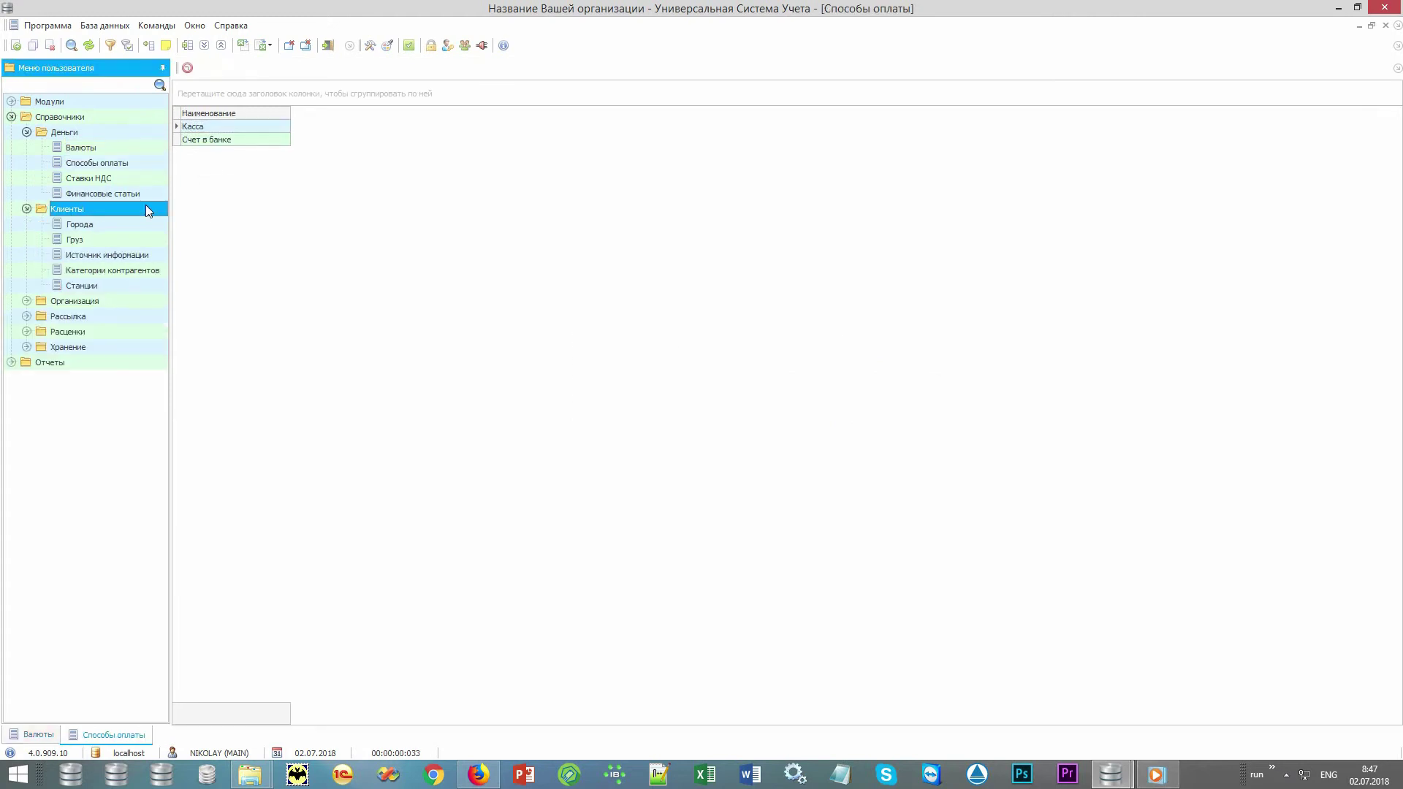
pyautogui.doubleClick(135, 269)
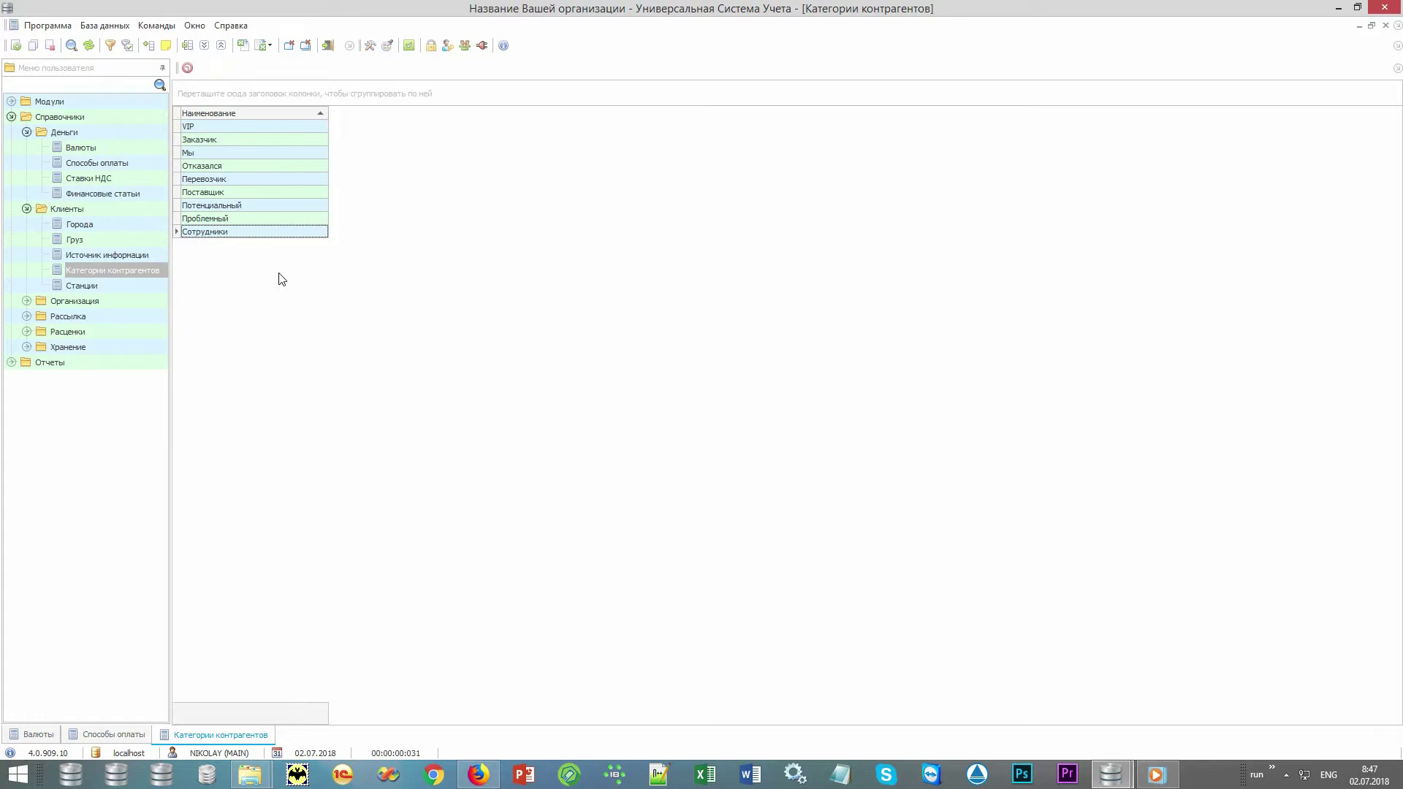
pyautogui.doubleClick(117, 300)
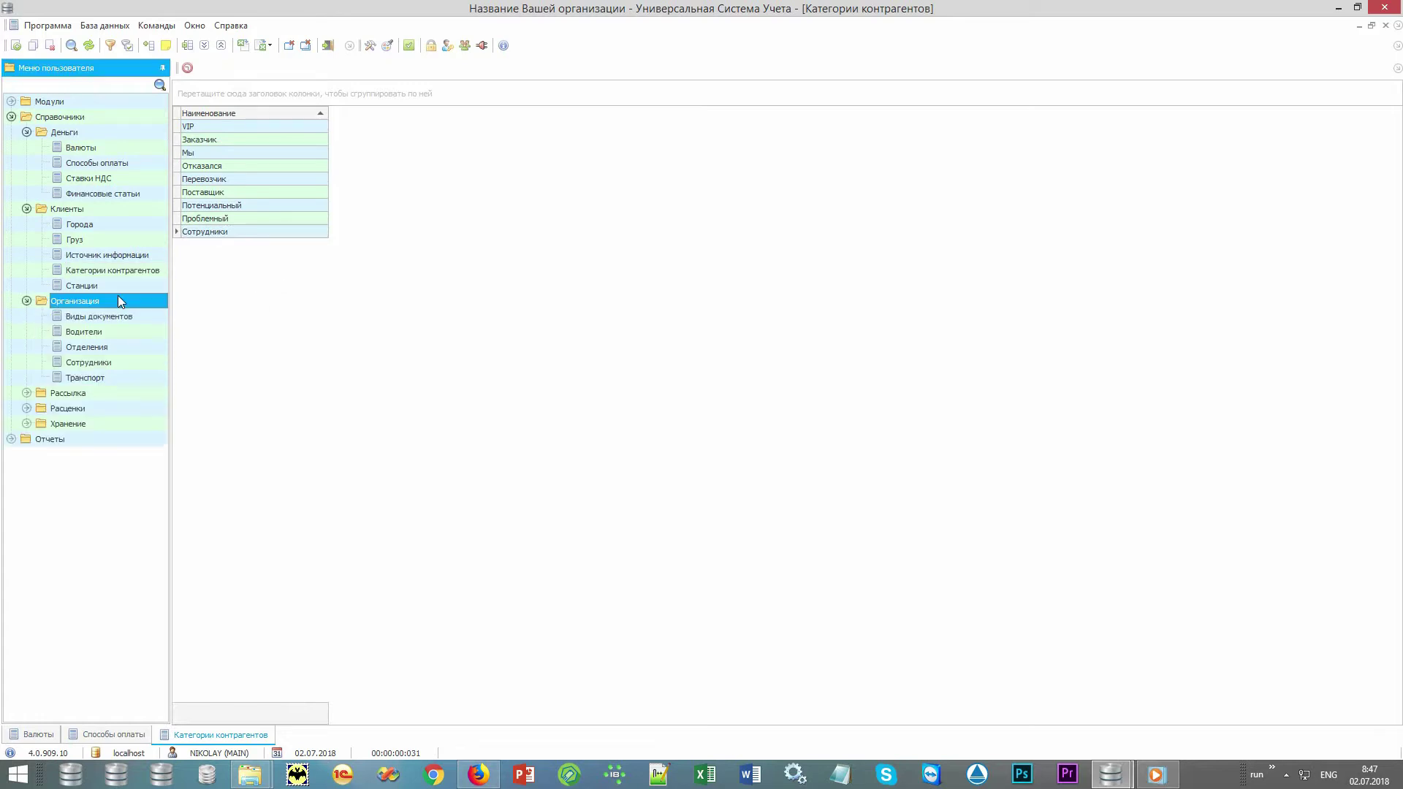
pyautogui.doubleClick(116, 347)
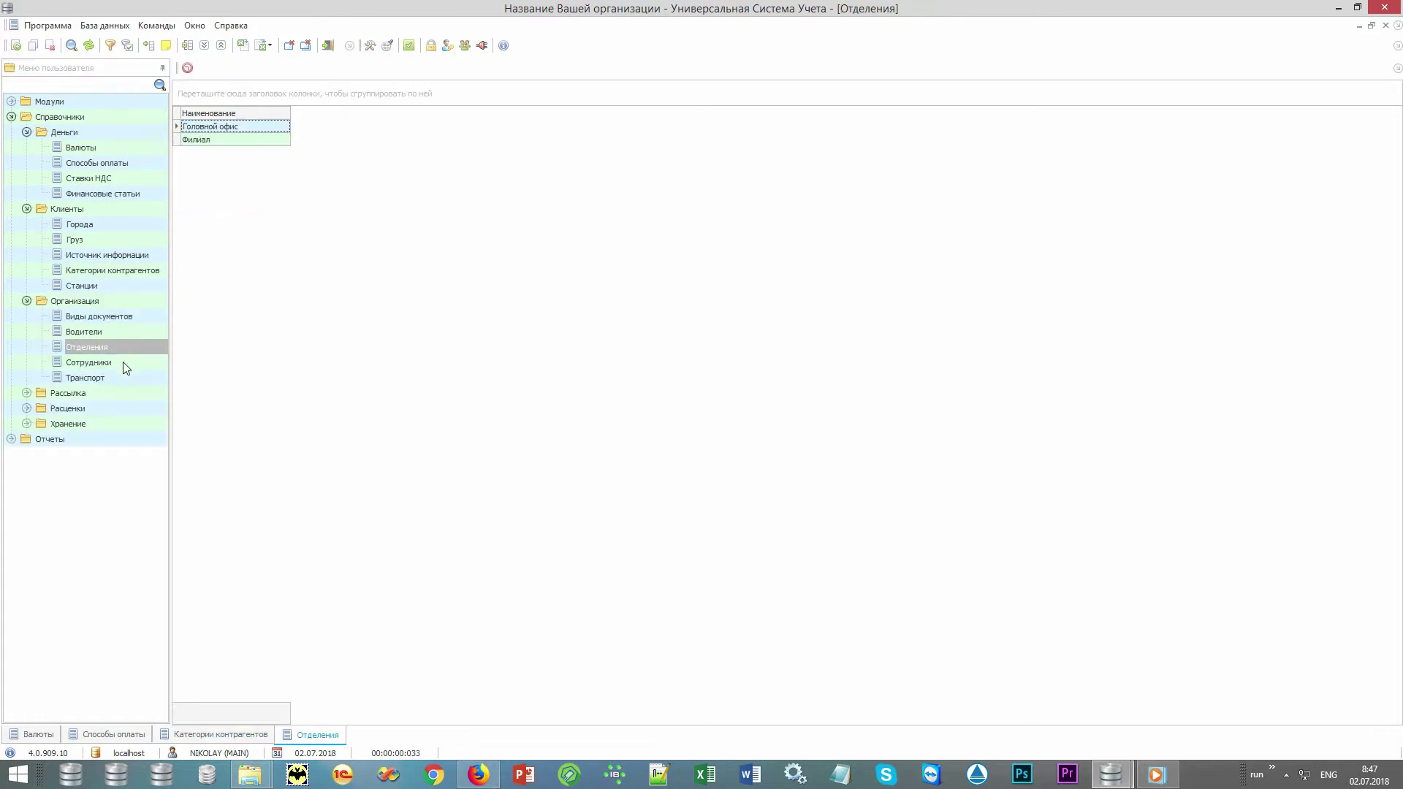
pyautogui.doubleClick(123, 361)
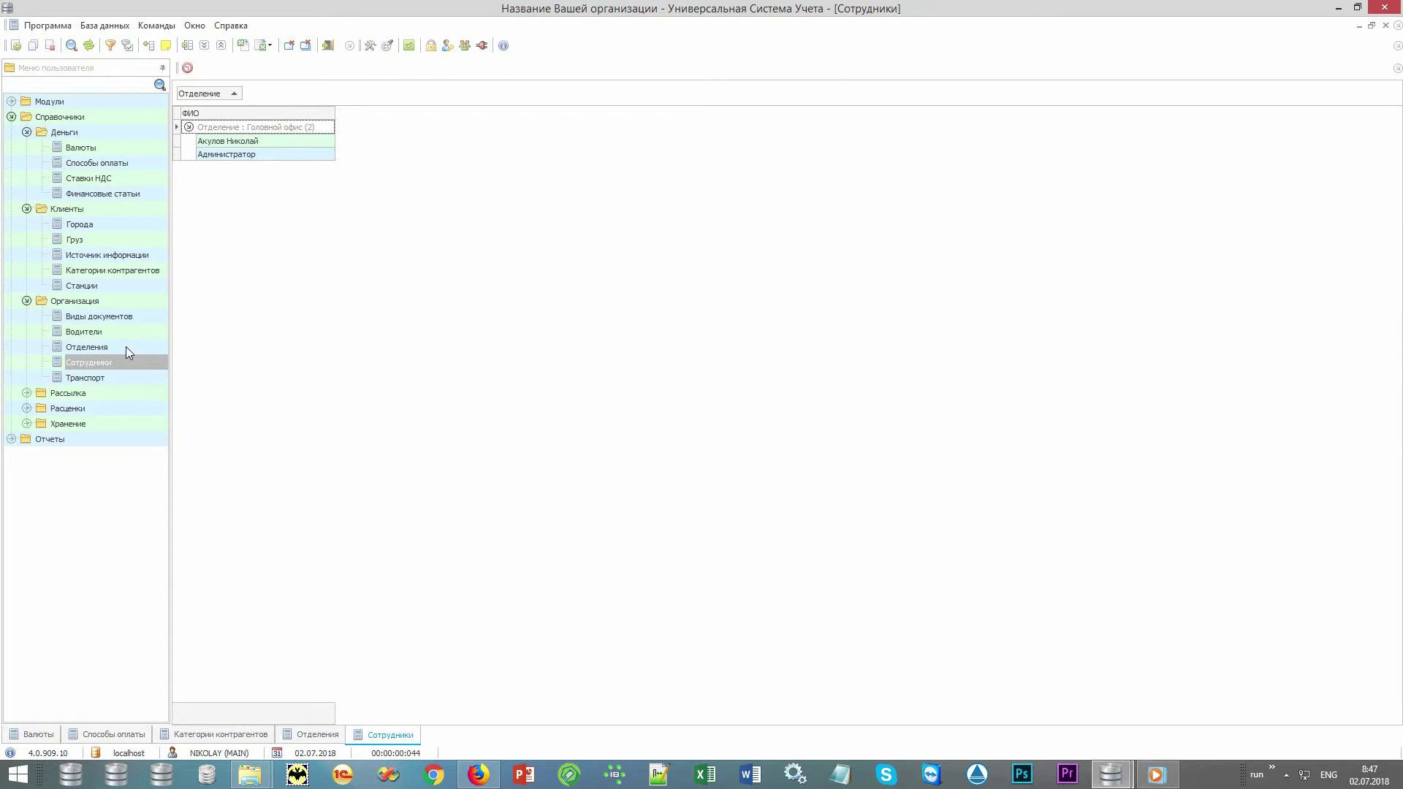
# Open the Рассылка > Шаблоны list and look at the Скидки and Груз прибыл templates.
pyautogui.doubleClick(108, 393)
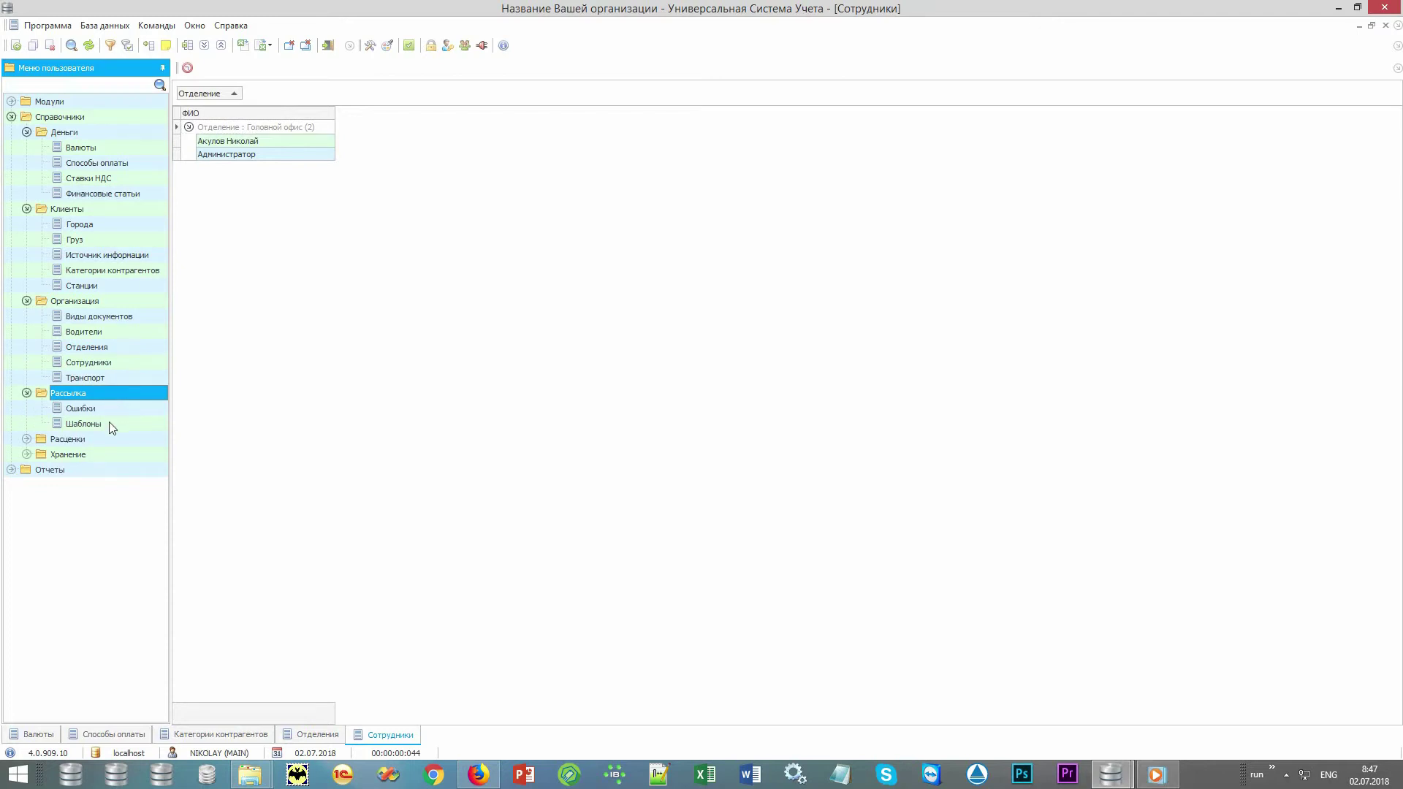
pyautogui.doubleClick(112, 424)
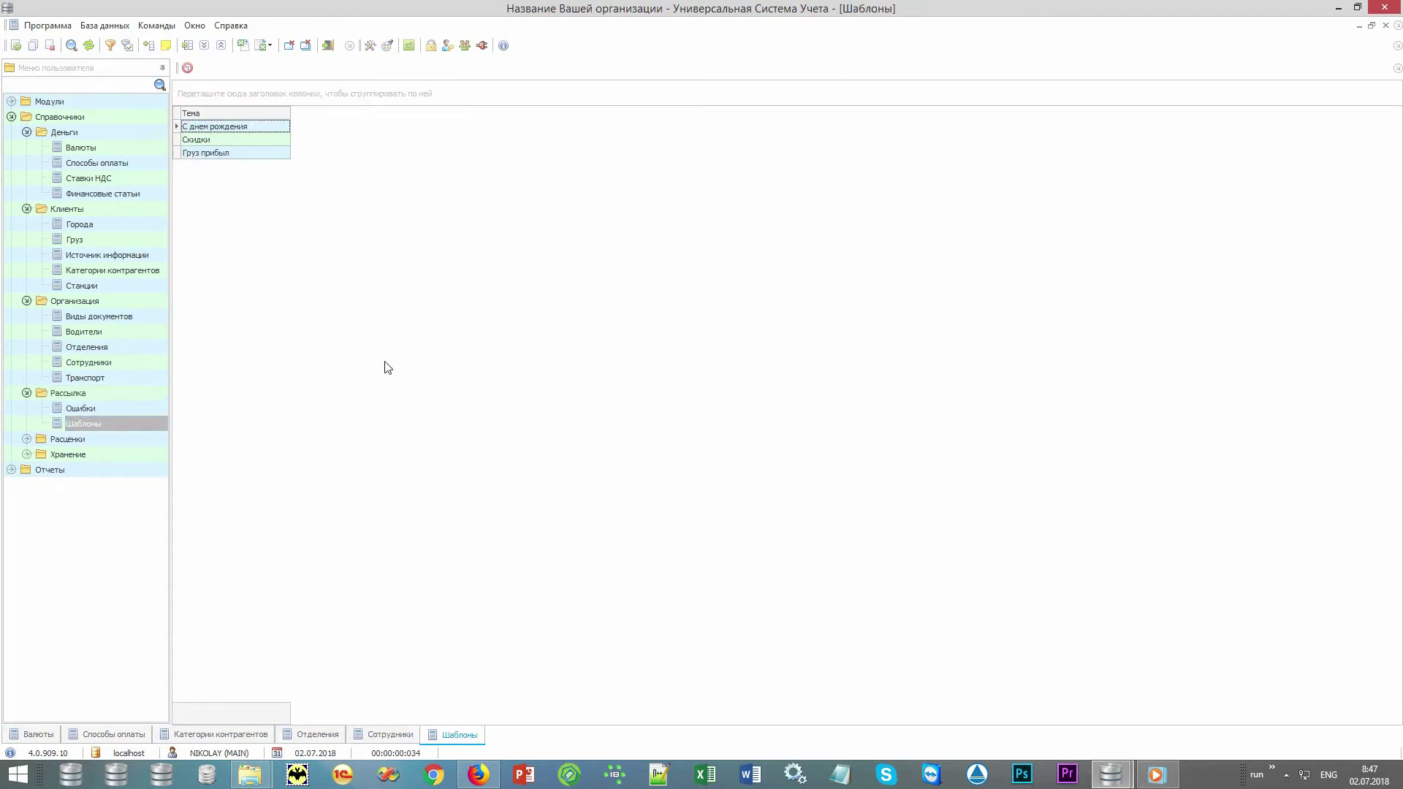
pyautogui.click(256, 140)
pyautogui.click(250, 153)
# Generate the Массовая рассылка report from Отчеты > Рассылка.
pyautogui.doubleClick(130, 471)
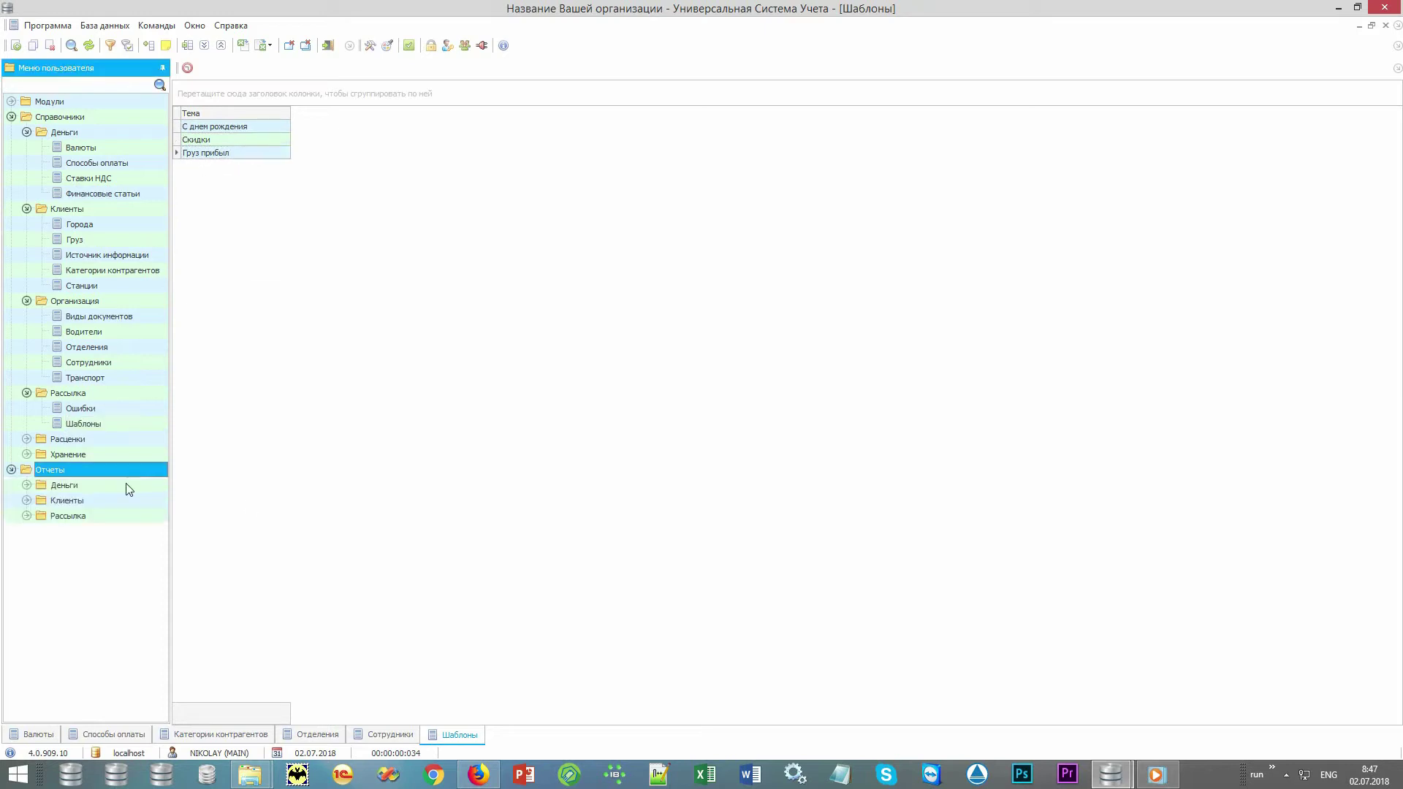
pyautogui.doubleClick(97, 516)
pyautogui.doubleClick(114, 547)
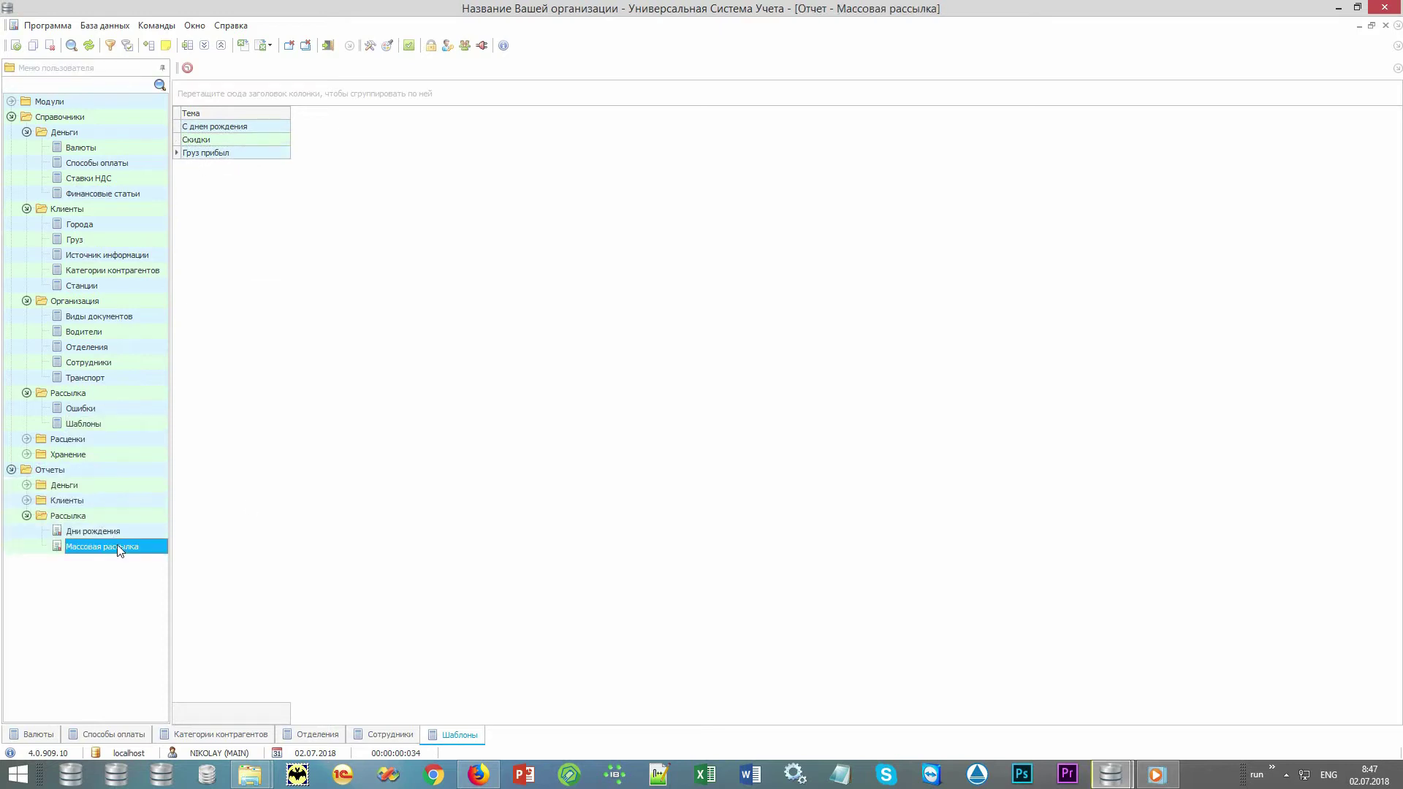
pyautogui.click(698, 710)
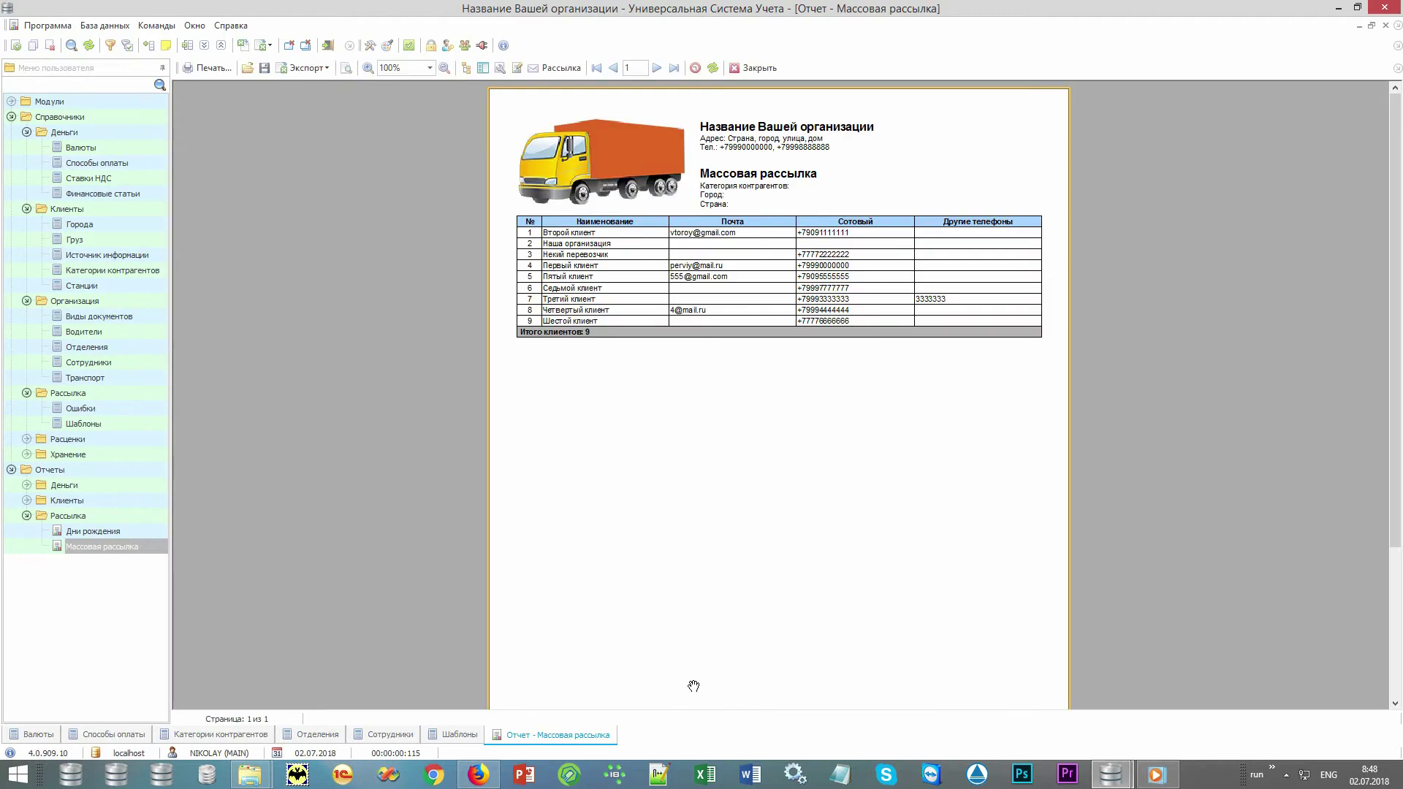
# Start a mailing and toggle e-mail, SMS, Viber and voice-call channels off and back on.
pyautogui.click(561, 68)
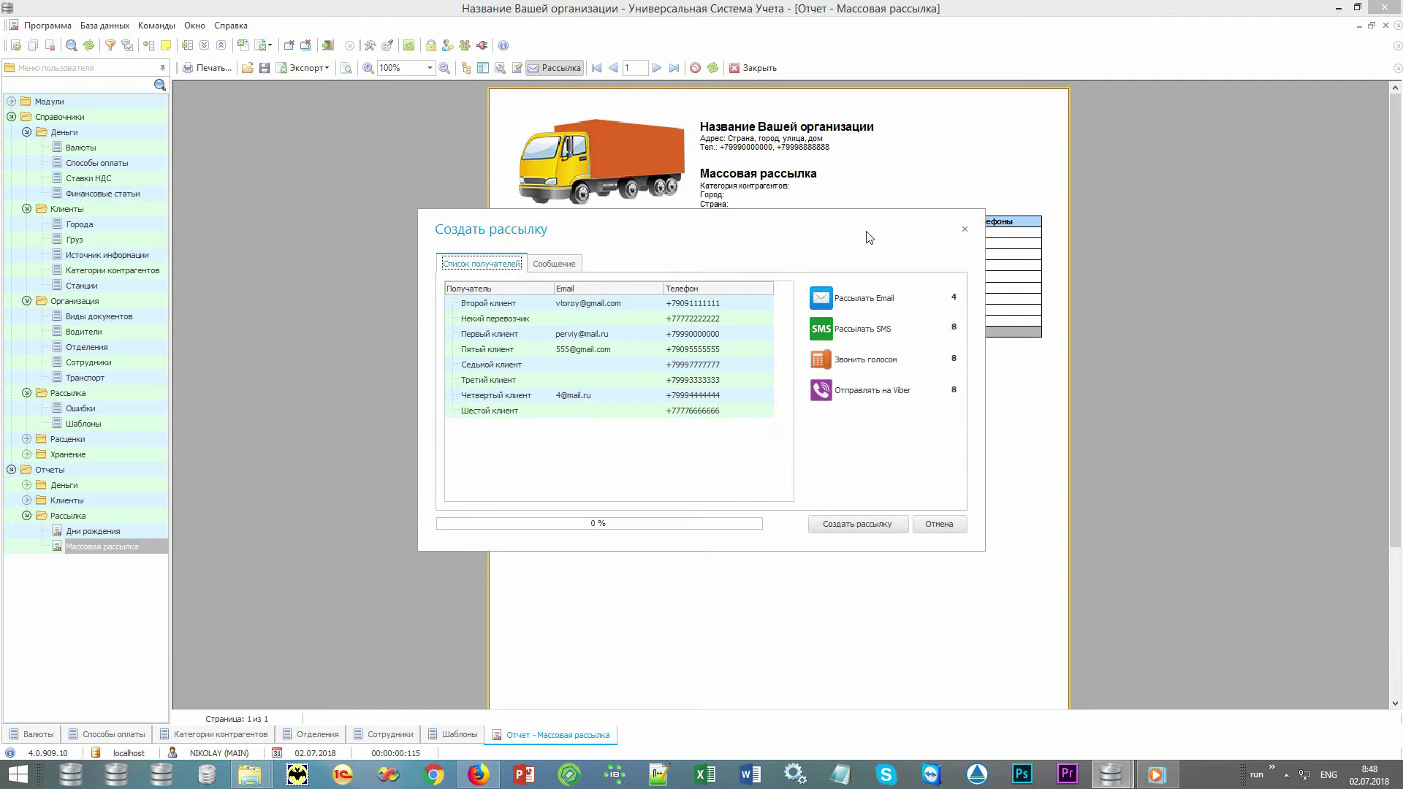
pyautogui.click(891, 301)
pyautogui.click(890, 301)
pyautogui.click(885, 333)
pyautogui.click(884, 338)
pyautogui.click(883, 393)
pyautogui.click(884, 392)
pyautogui.click(887, 360)
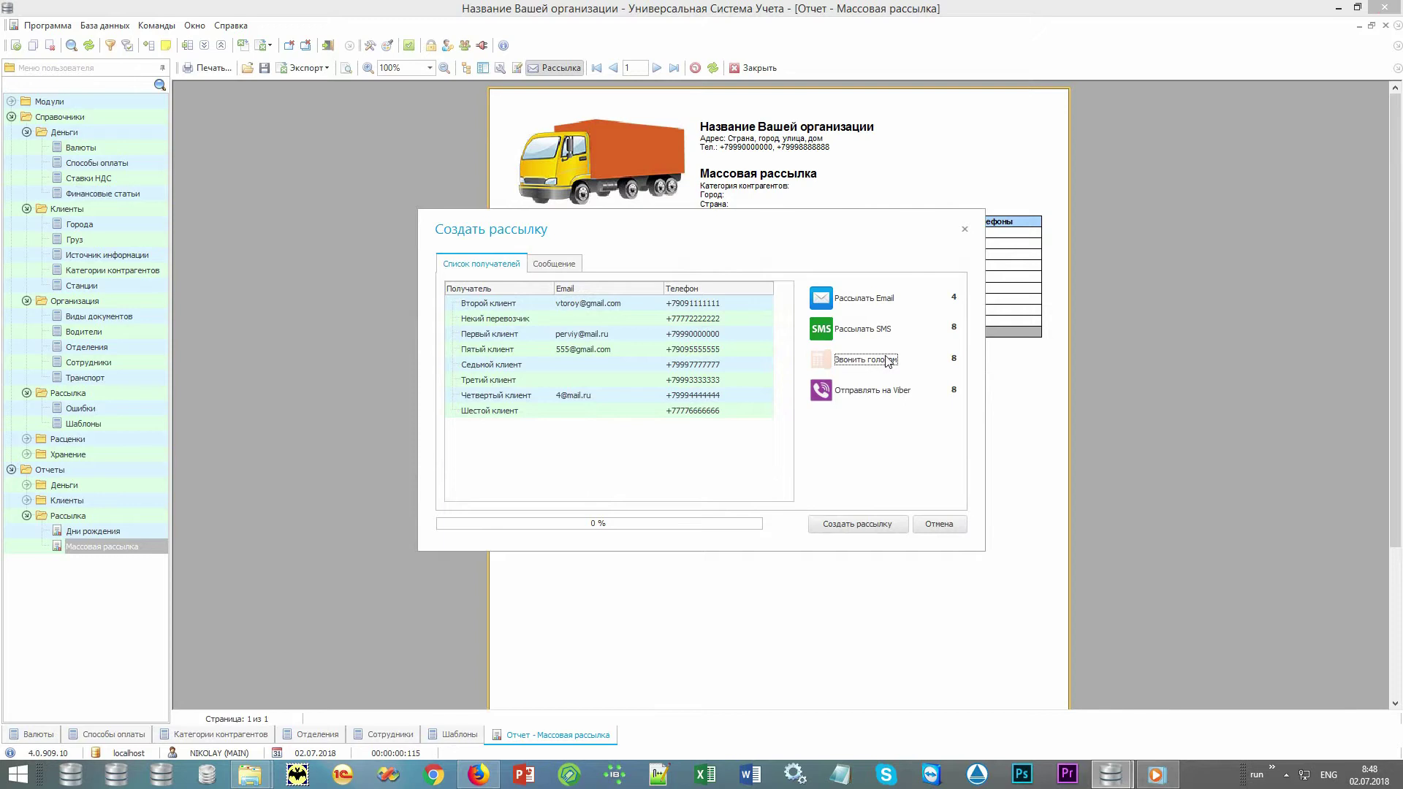
pyautogui.click(888, 361)
# Check the message template list, then cancel the Создать рассылку dialog without sending.
pyautogui.click(567, 264)
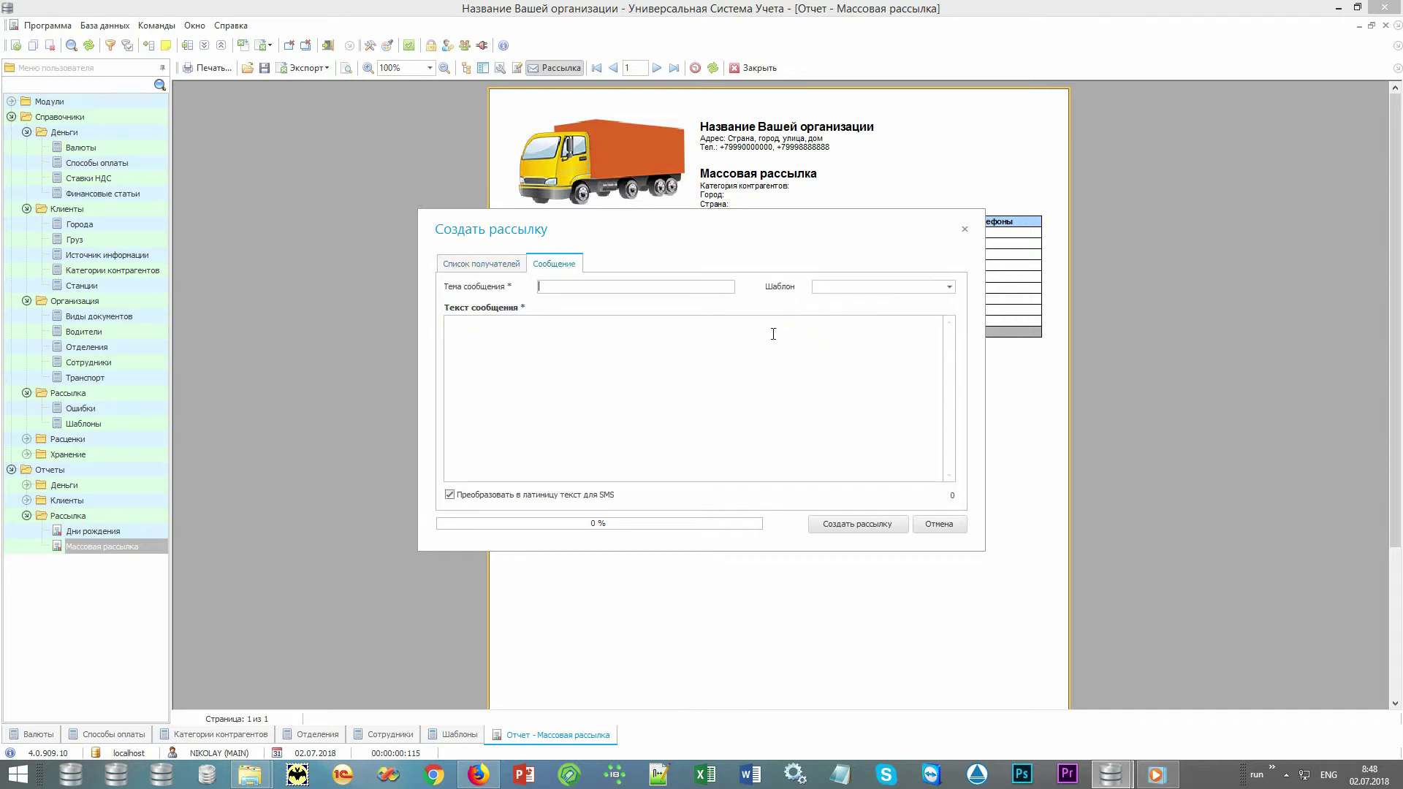
pyautogui.click(948, 287)
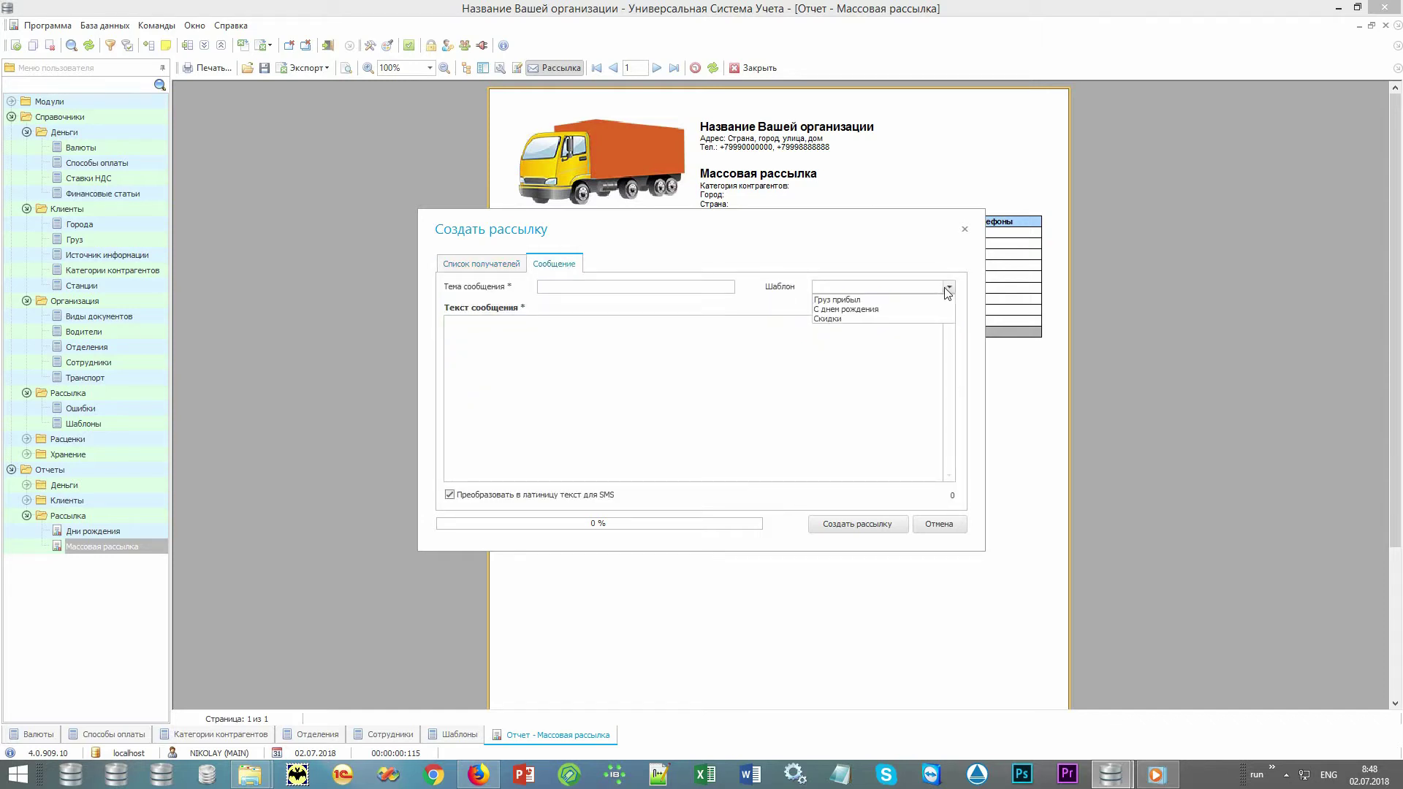
pyautogui.click(947, 289)
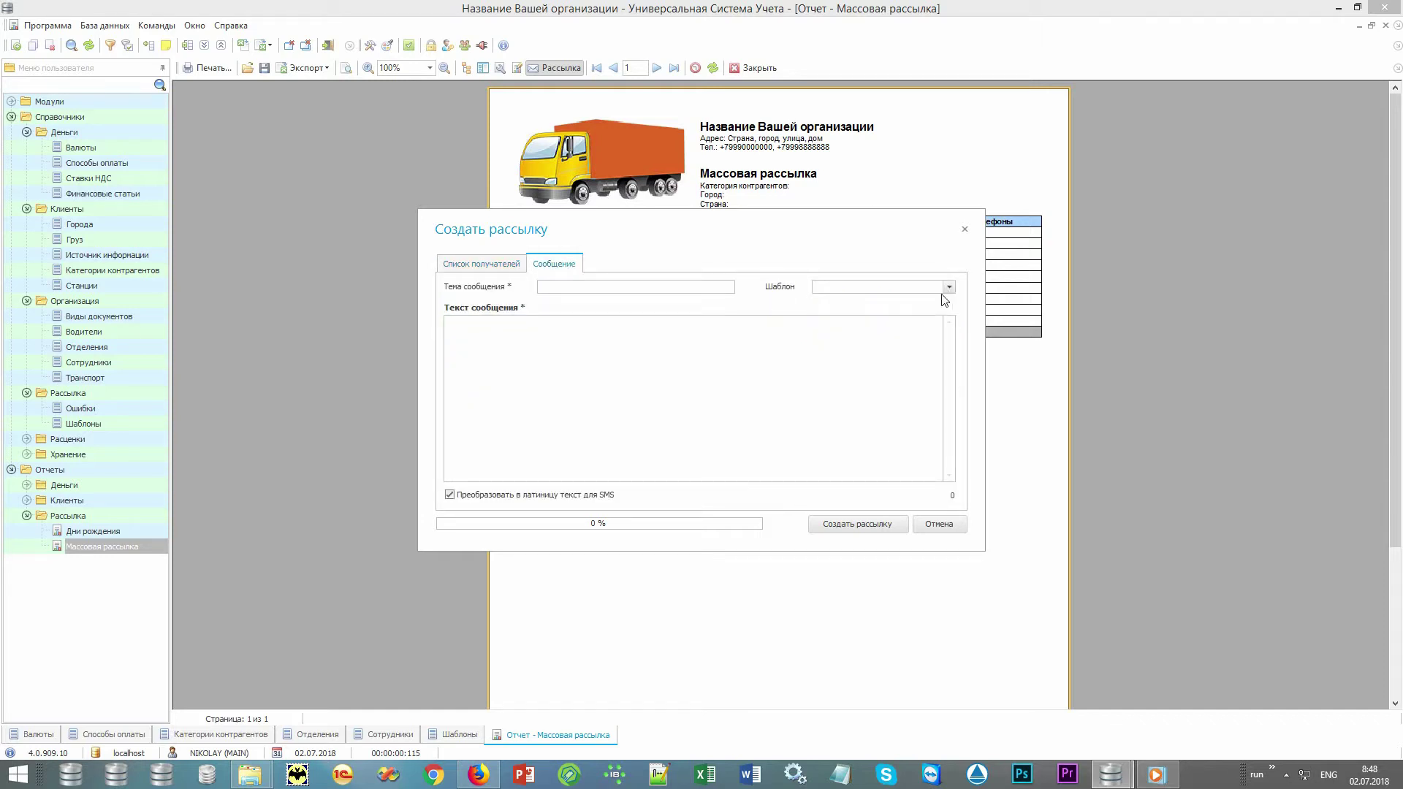
pyautogui.click(940, 525)
pyautogui.doubleClick(139, 439)
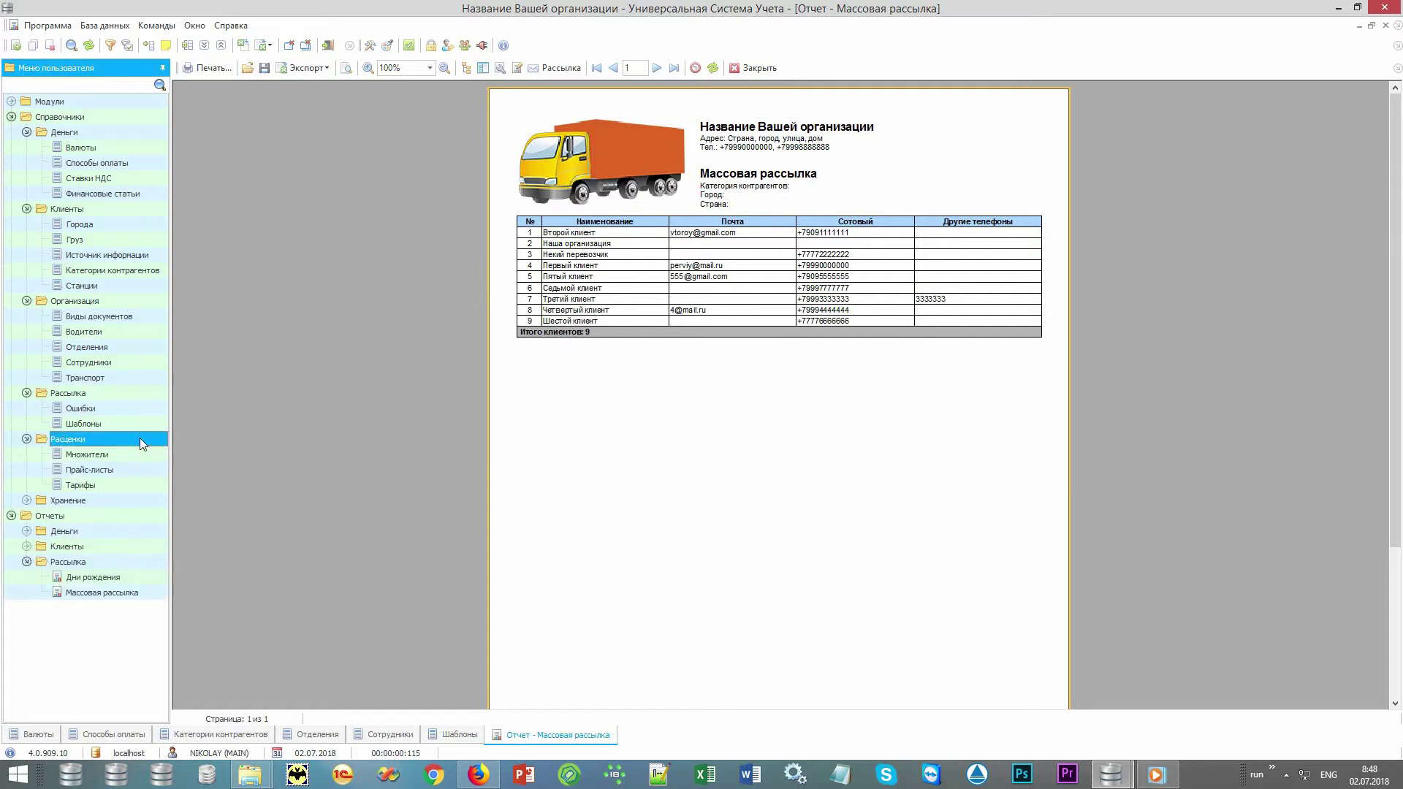
# Open the Тарифы list and the Хранение > Ячейки list, then collapse the reports branches.
pyautogui.doubleClick(109, 485)
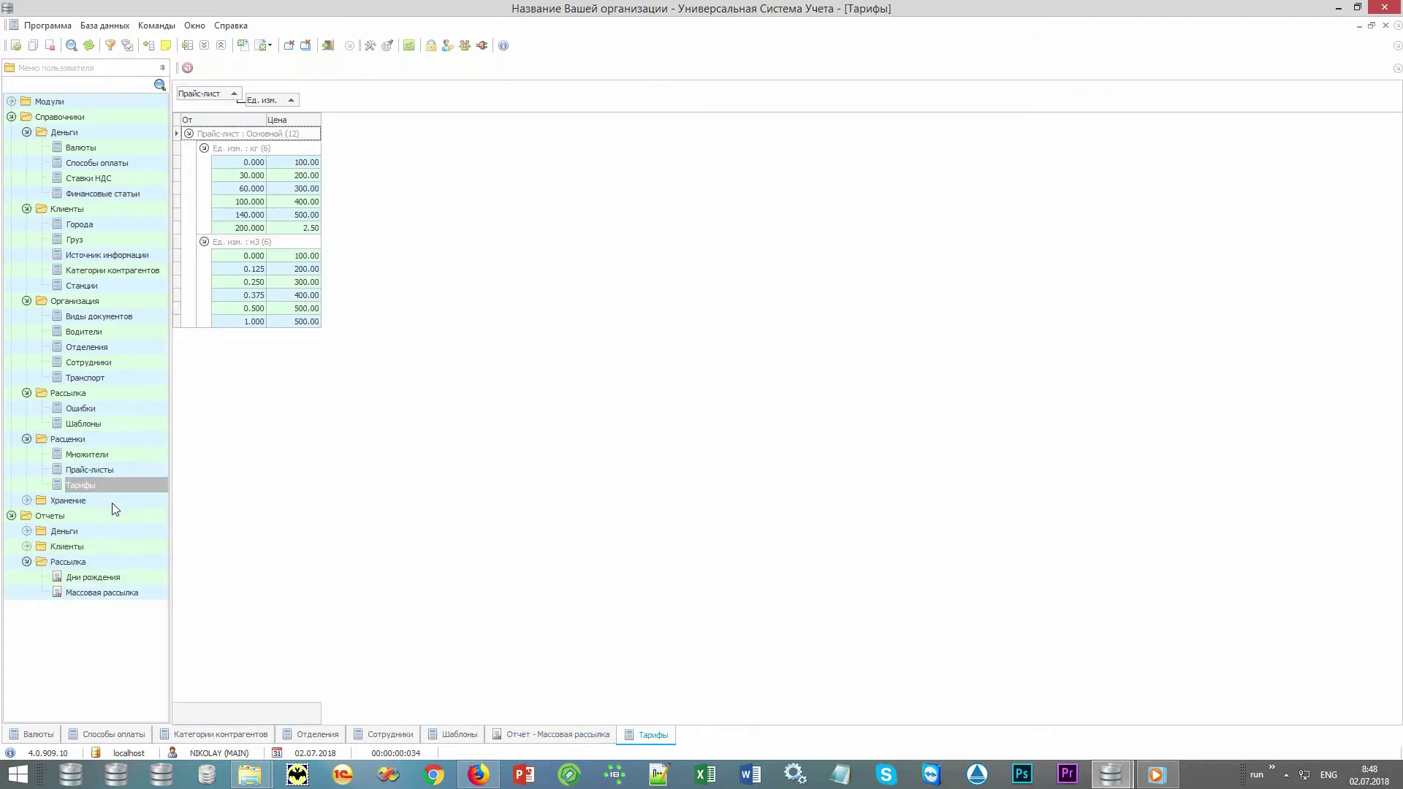
pyautogui.doubleClick(112, 502)
pyautogui.doubleClick(111, 515)
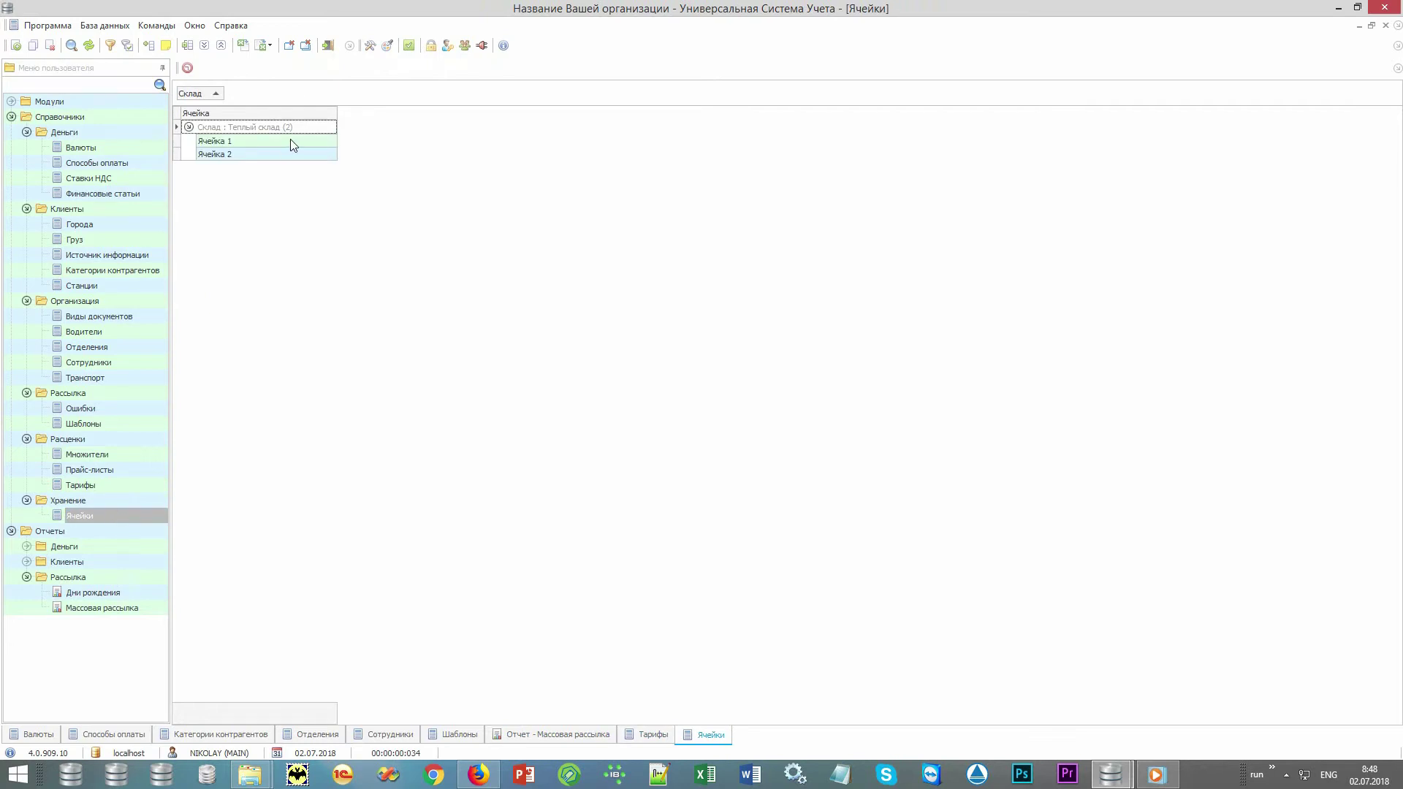
pyautogui.click(26, 577)
pyautogui.click(11, 531)
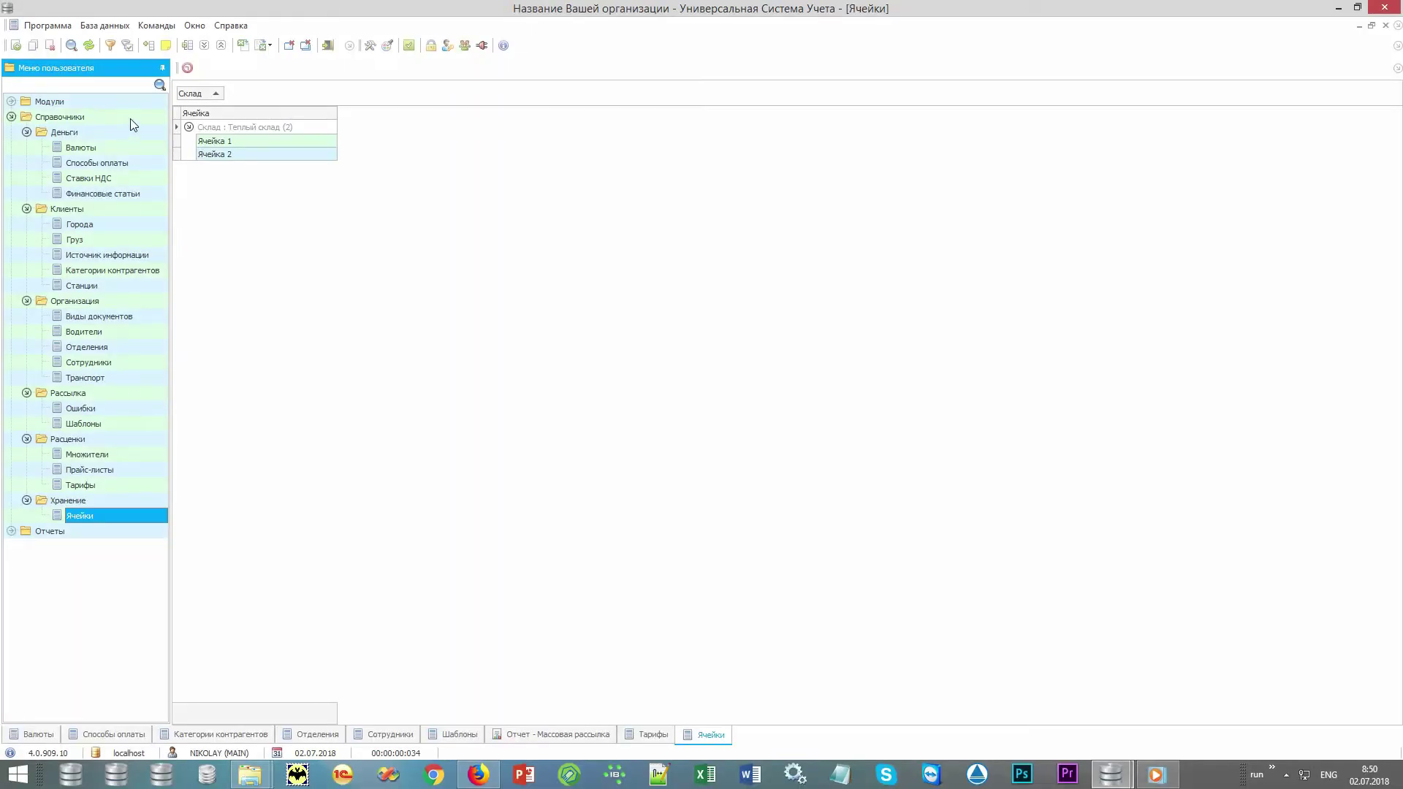
# Open the Заявки search form under Модули > Организация.
pyautogui.doubleClick(130, 117)
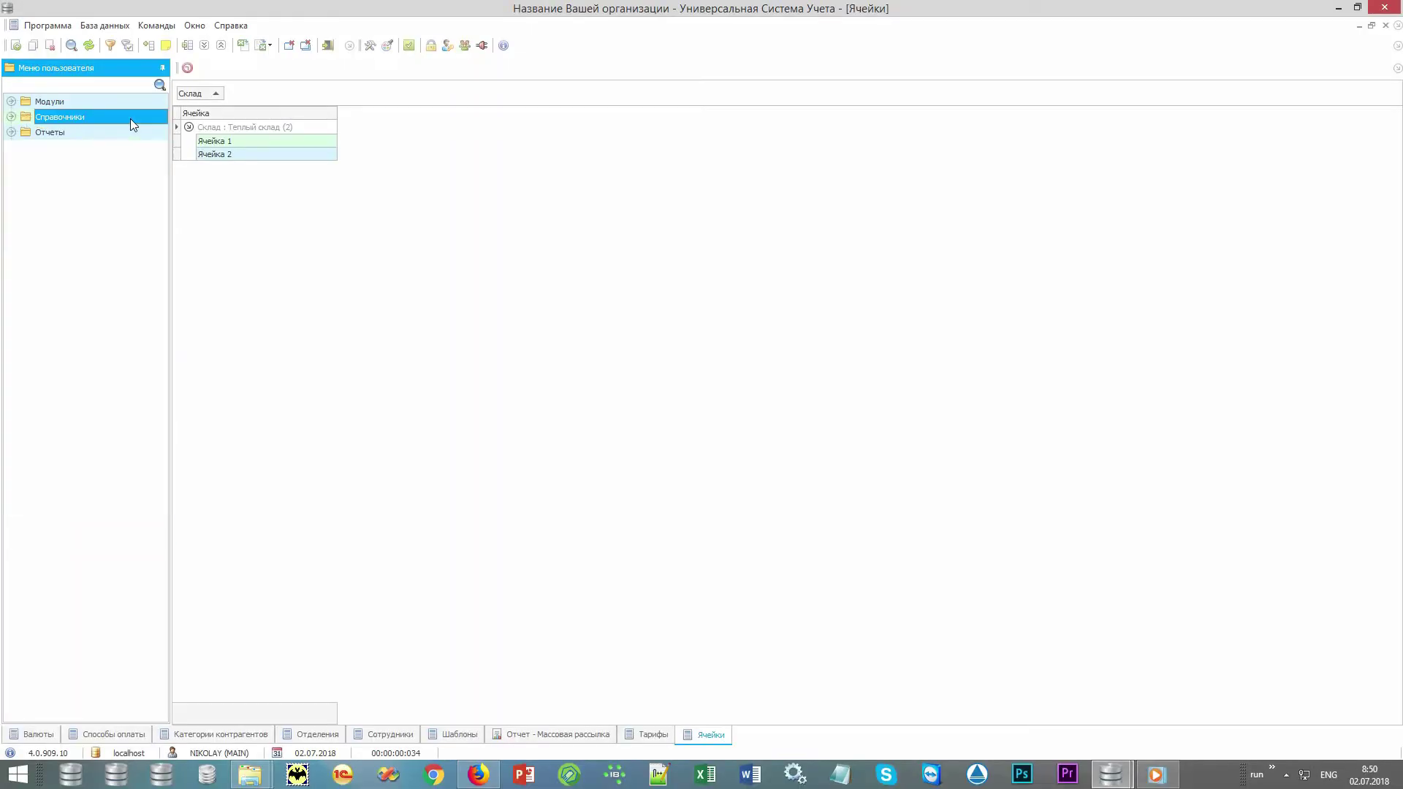
pyautogui.doubleClick(139, 103)
pyautogui.doubleClick(131, 117)
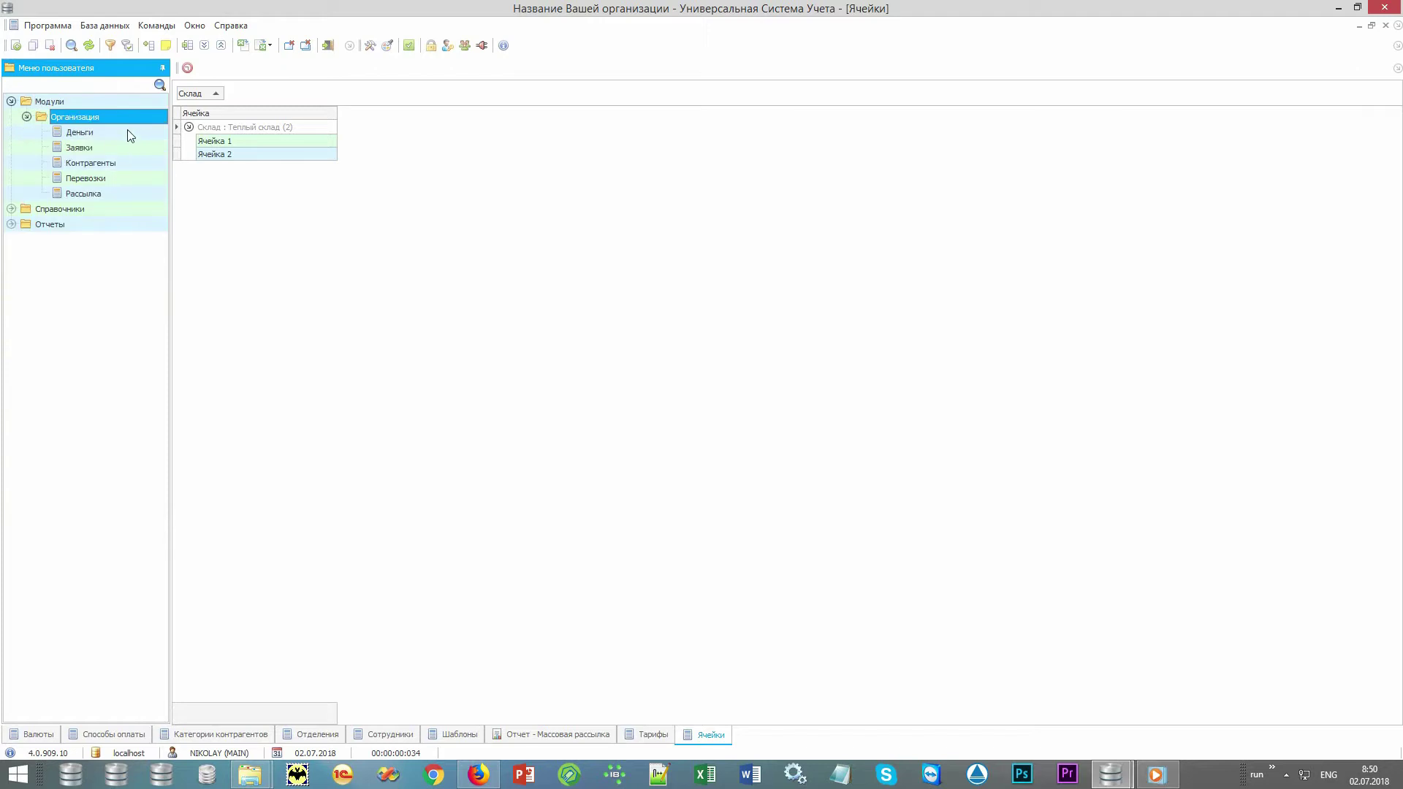
pyautogui.doubleClick(120, 146)
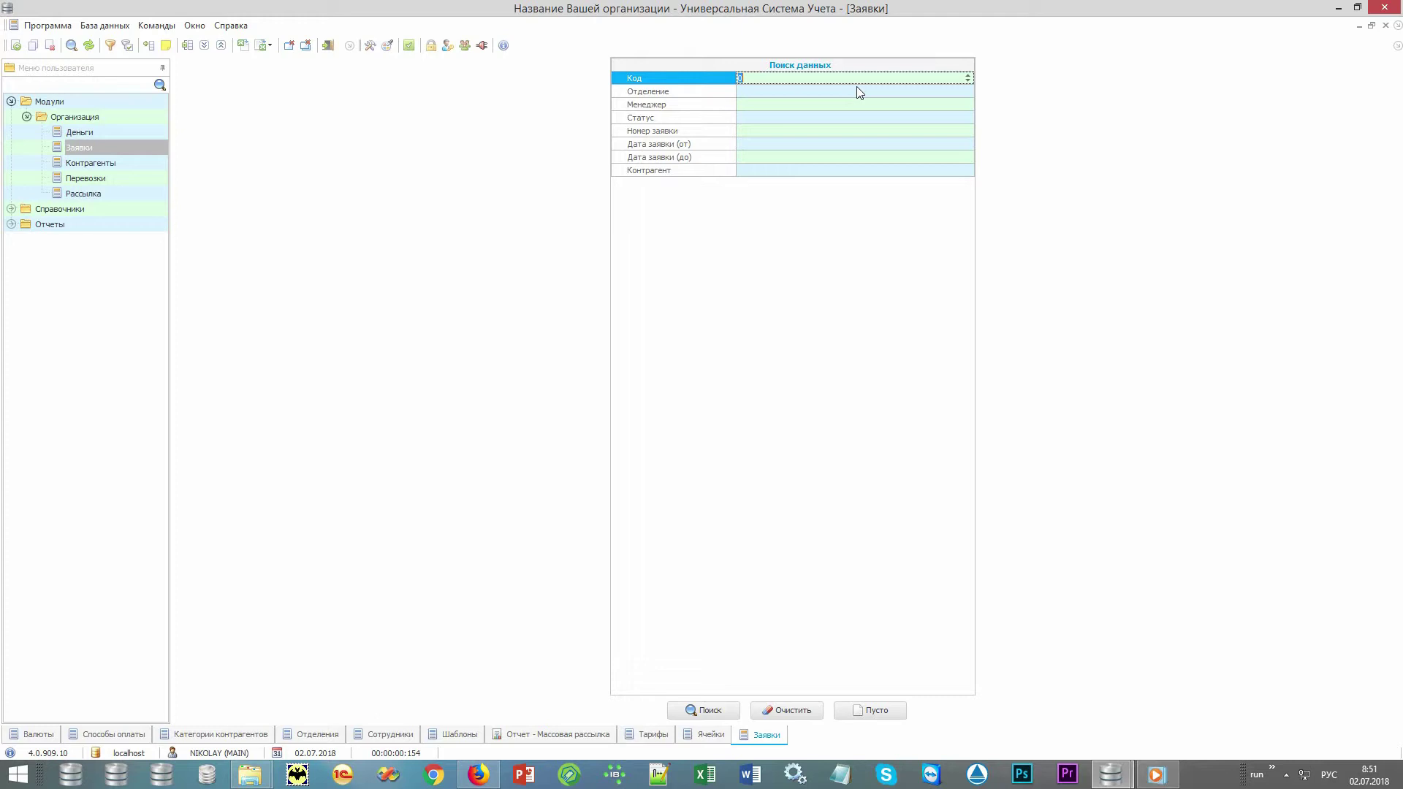
# Set Дата заявки (от) to 02.07.2018 and run the order search.
pyautogui.click(720, 94)
pyautogui.click(717, 110)
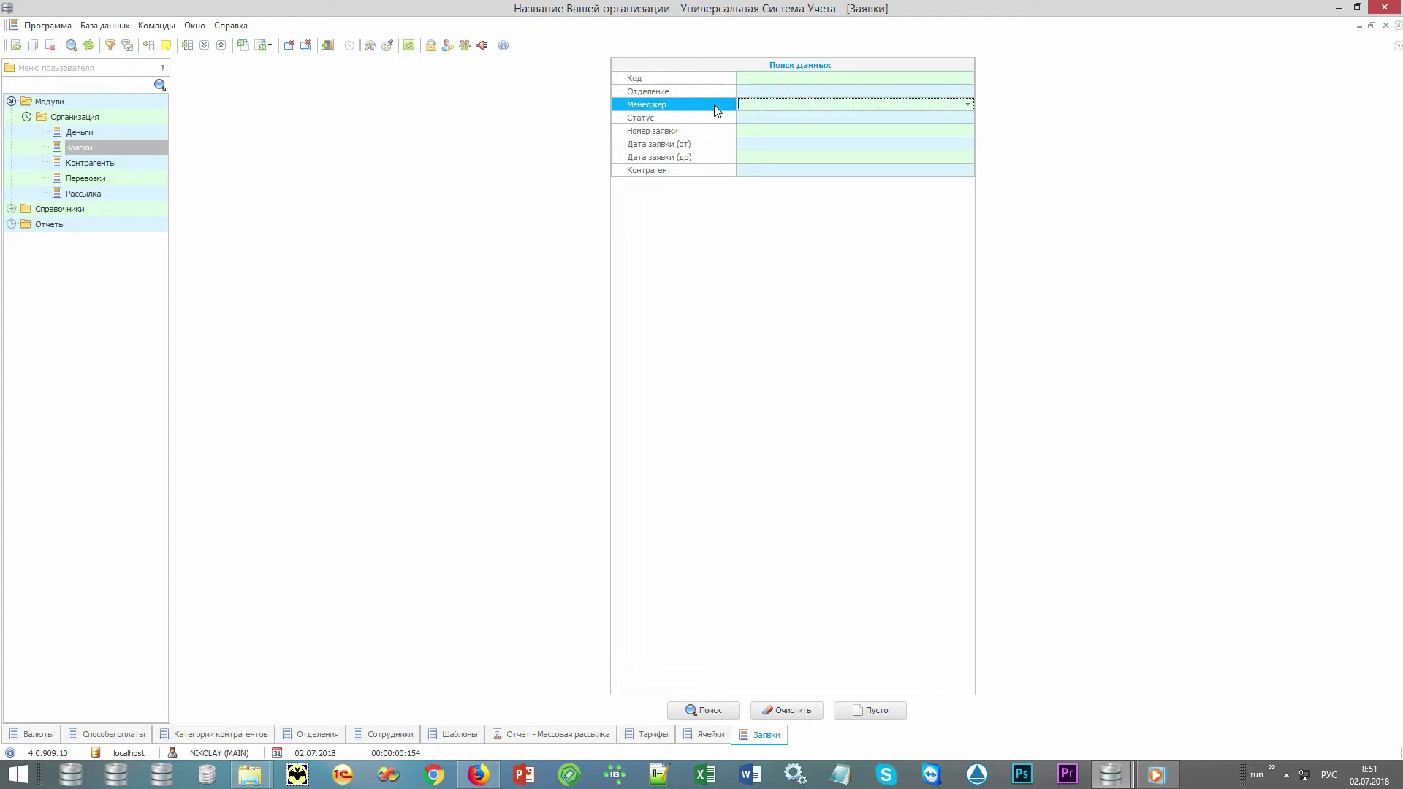
pyautogui.click(718, 121)
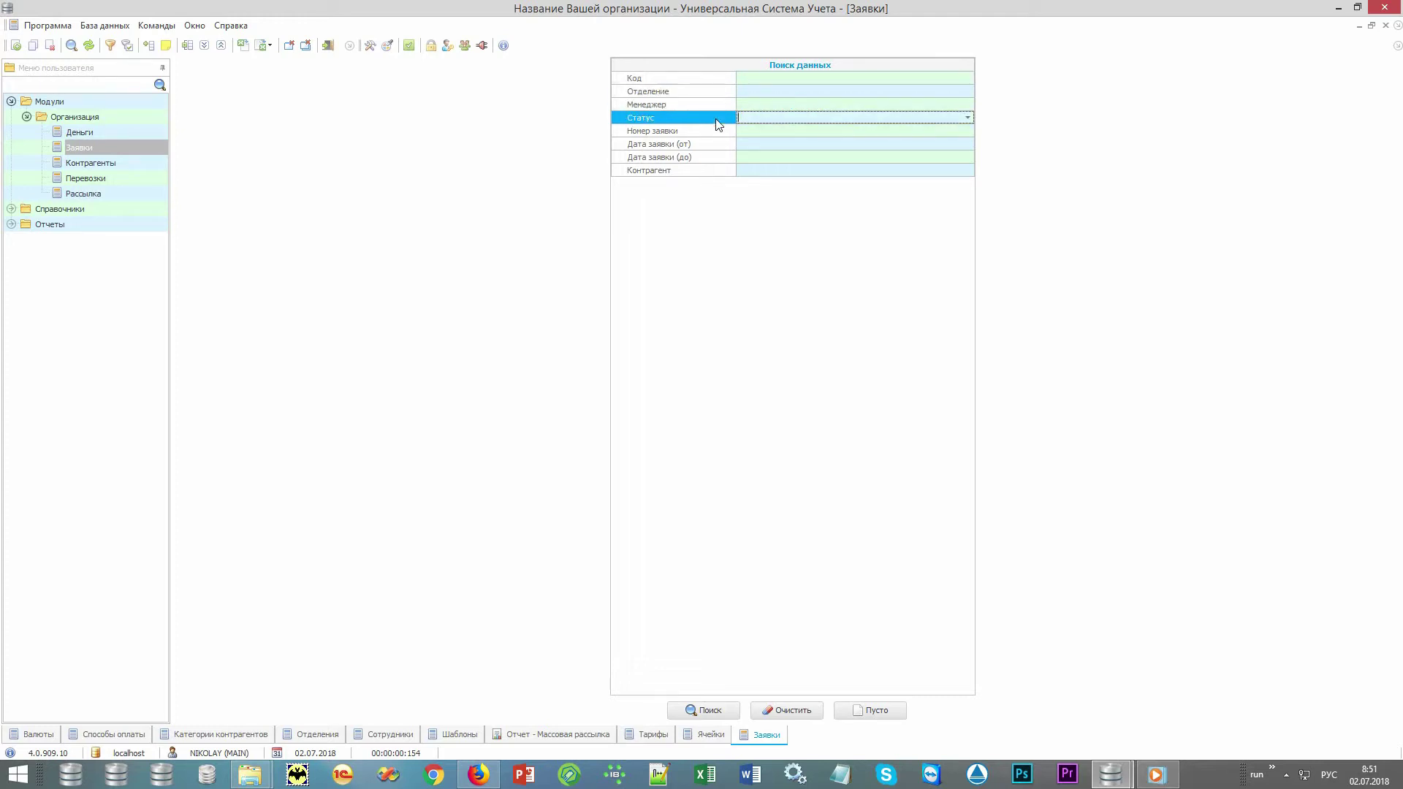
pyautogui.click(722, 133)
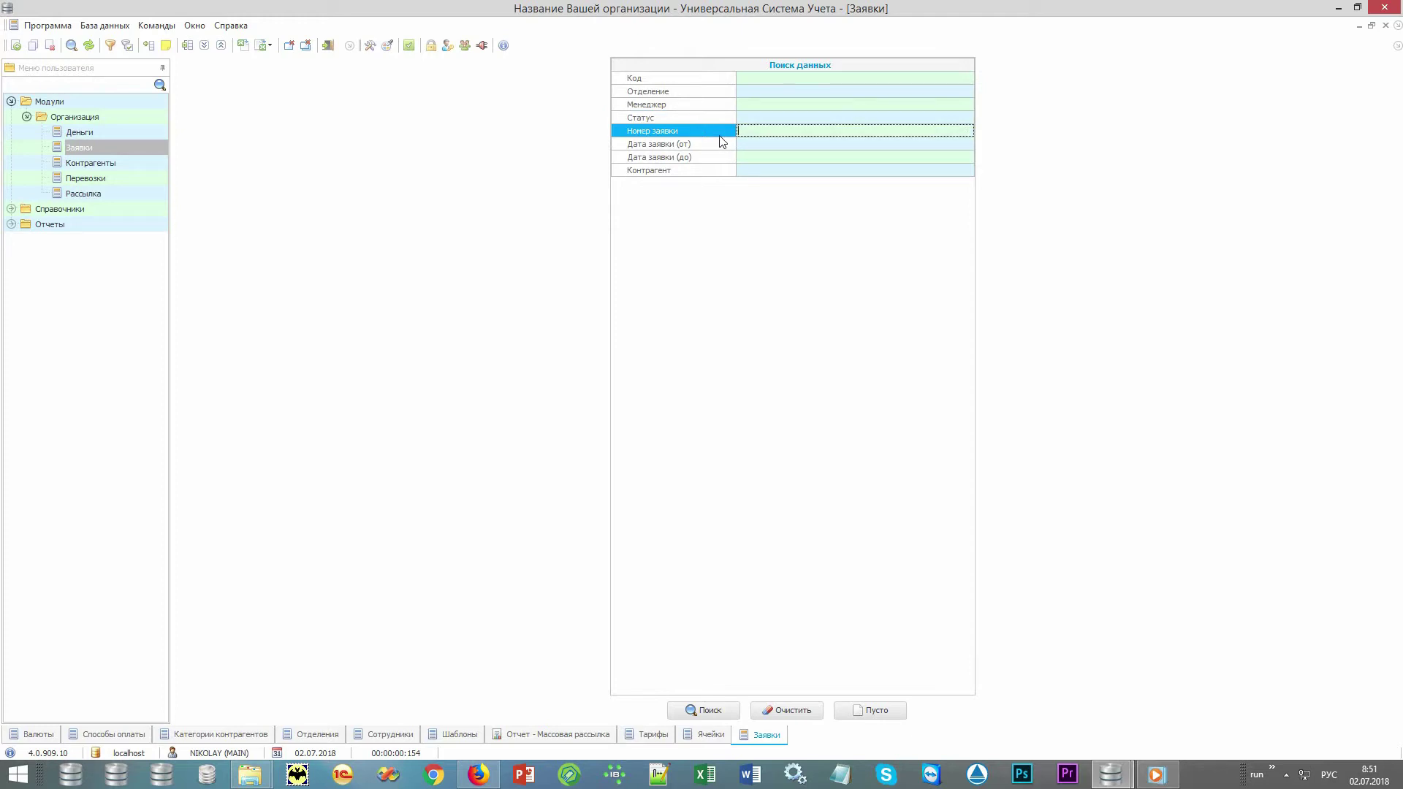
pyautogui.click(712, 146)
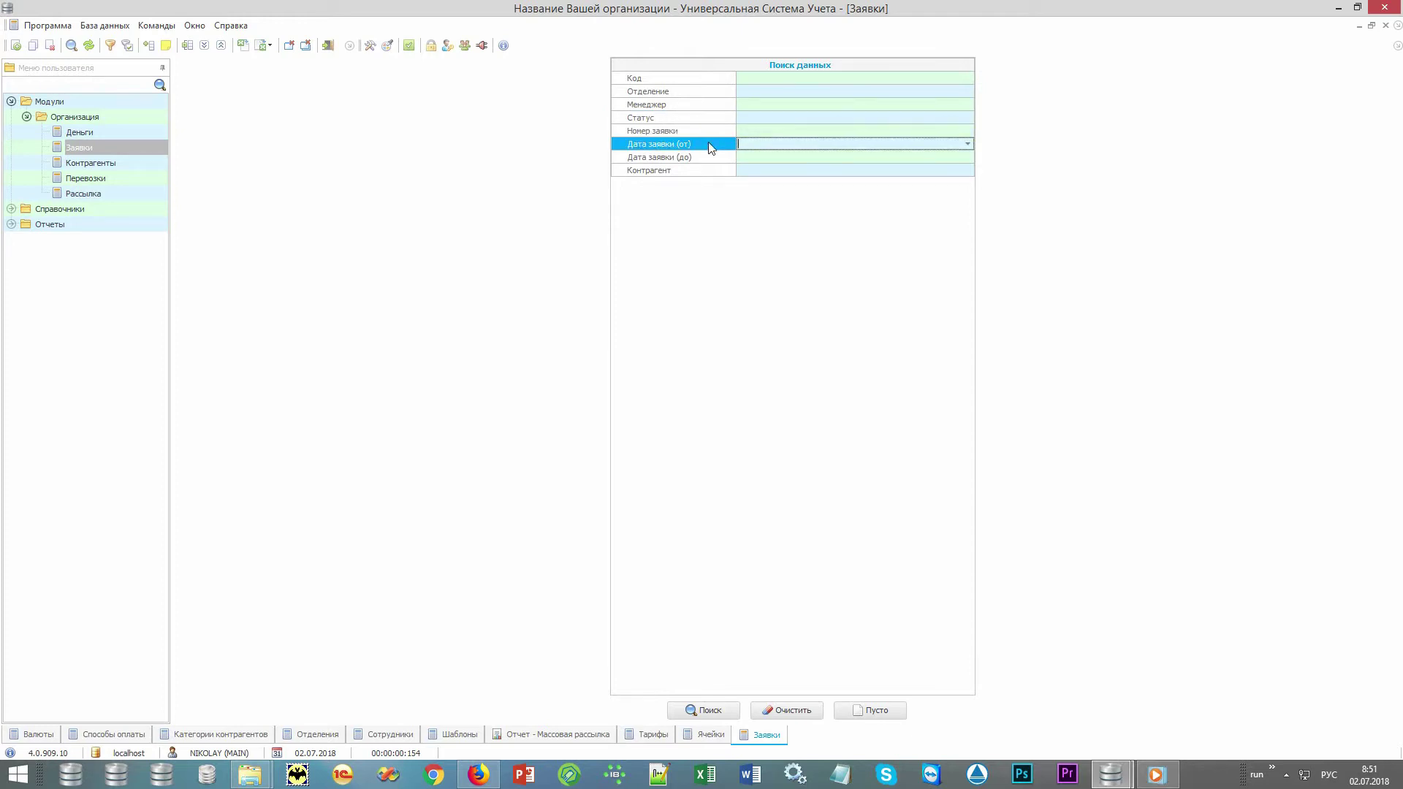
pyautogui.click(709, 172)
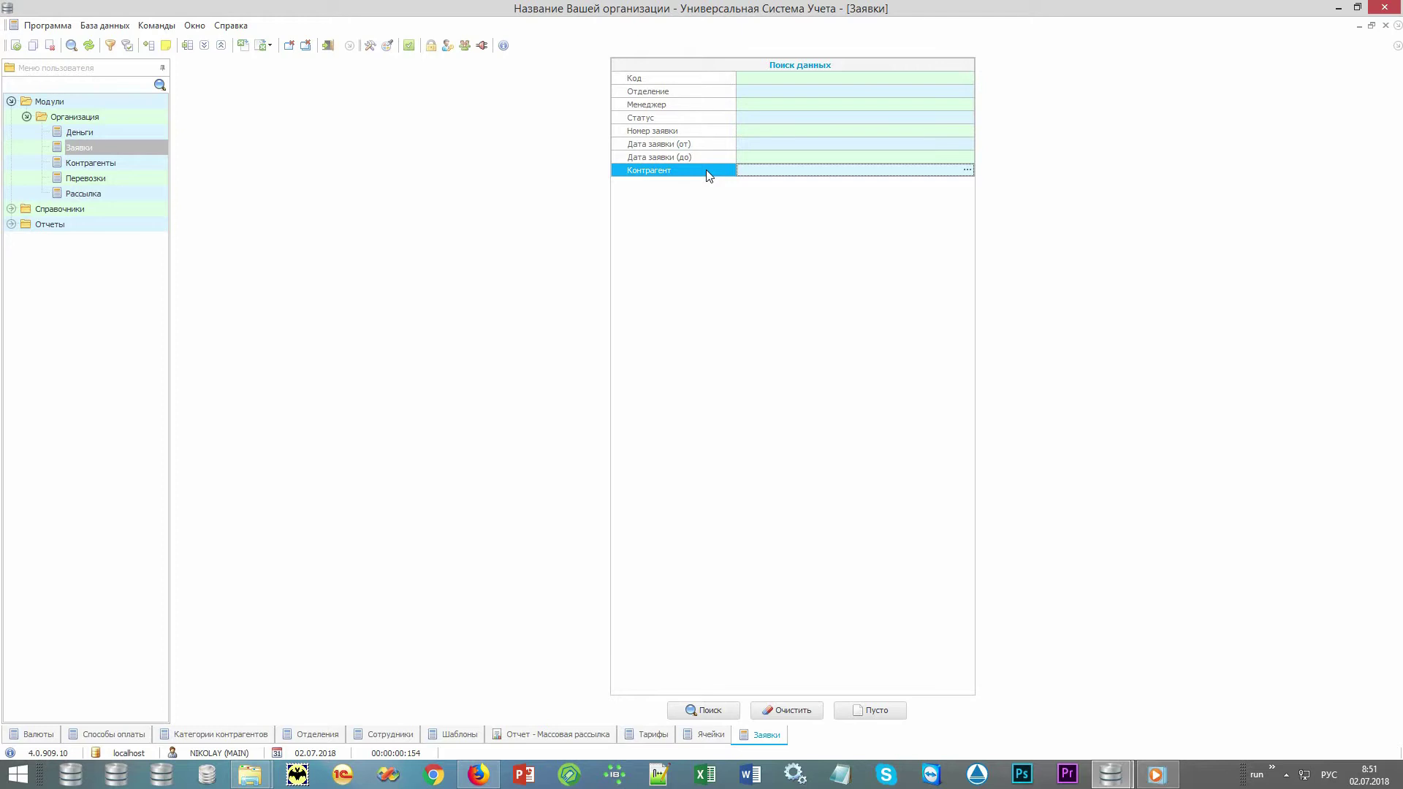
pyautogui.click(725, 146)
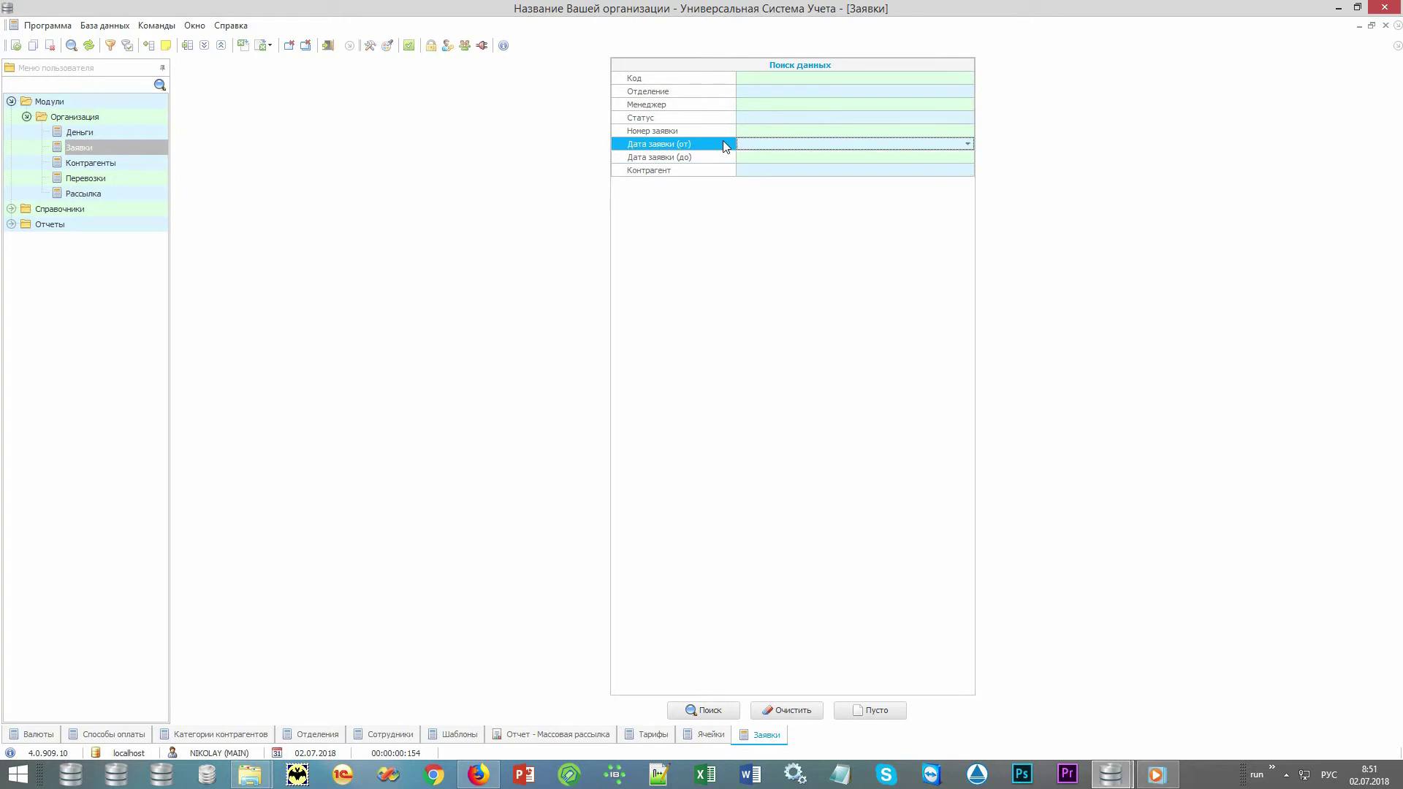
pyautogui.hotkey('alt', 'Down')
pyautogui.press('Return')
pyautogui.click(720, 709)
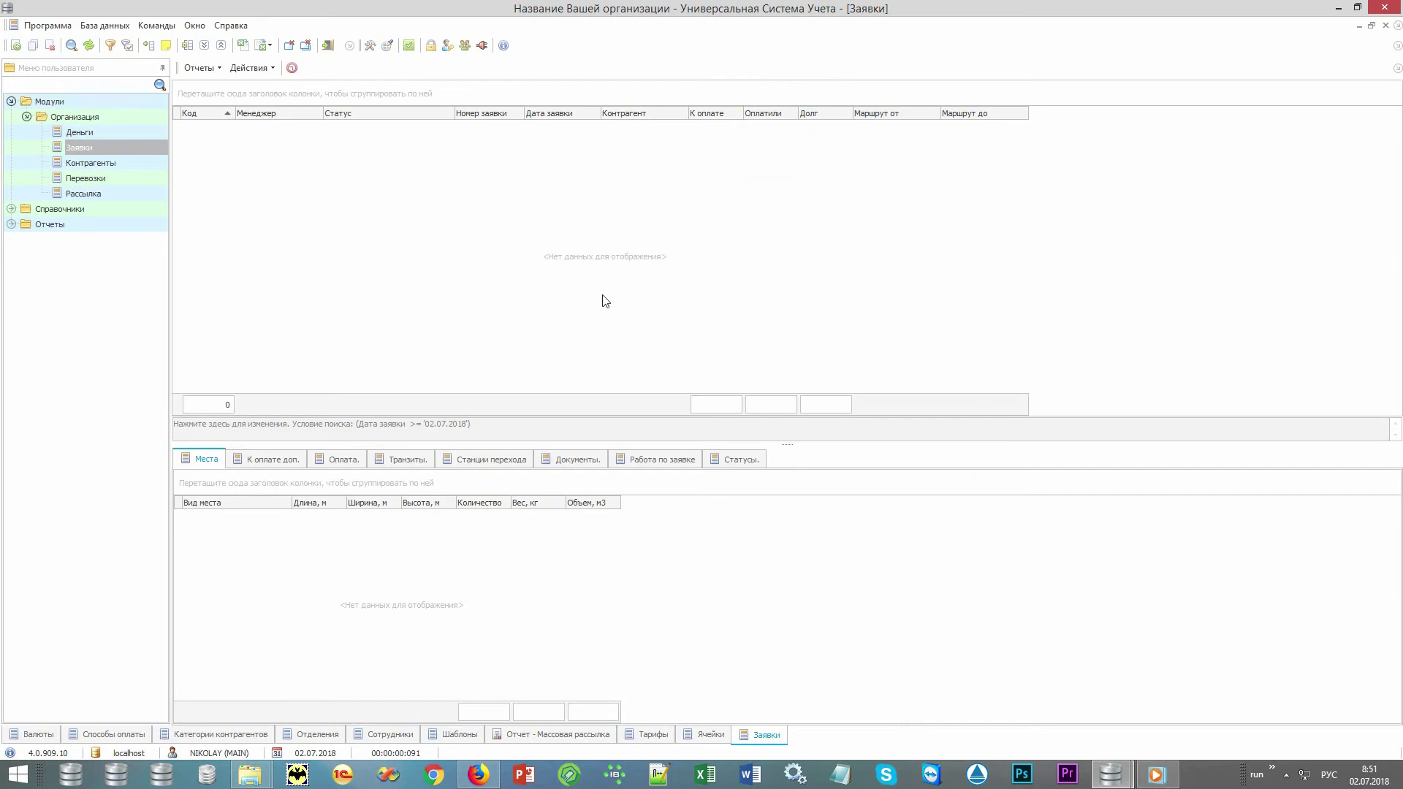
pyautogui.rightClick(651, 313)
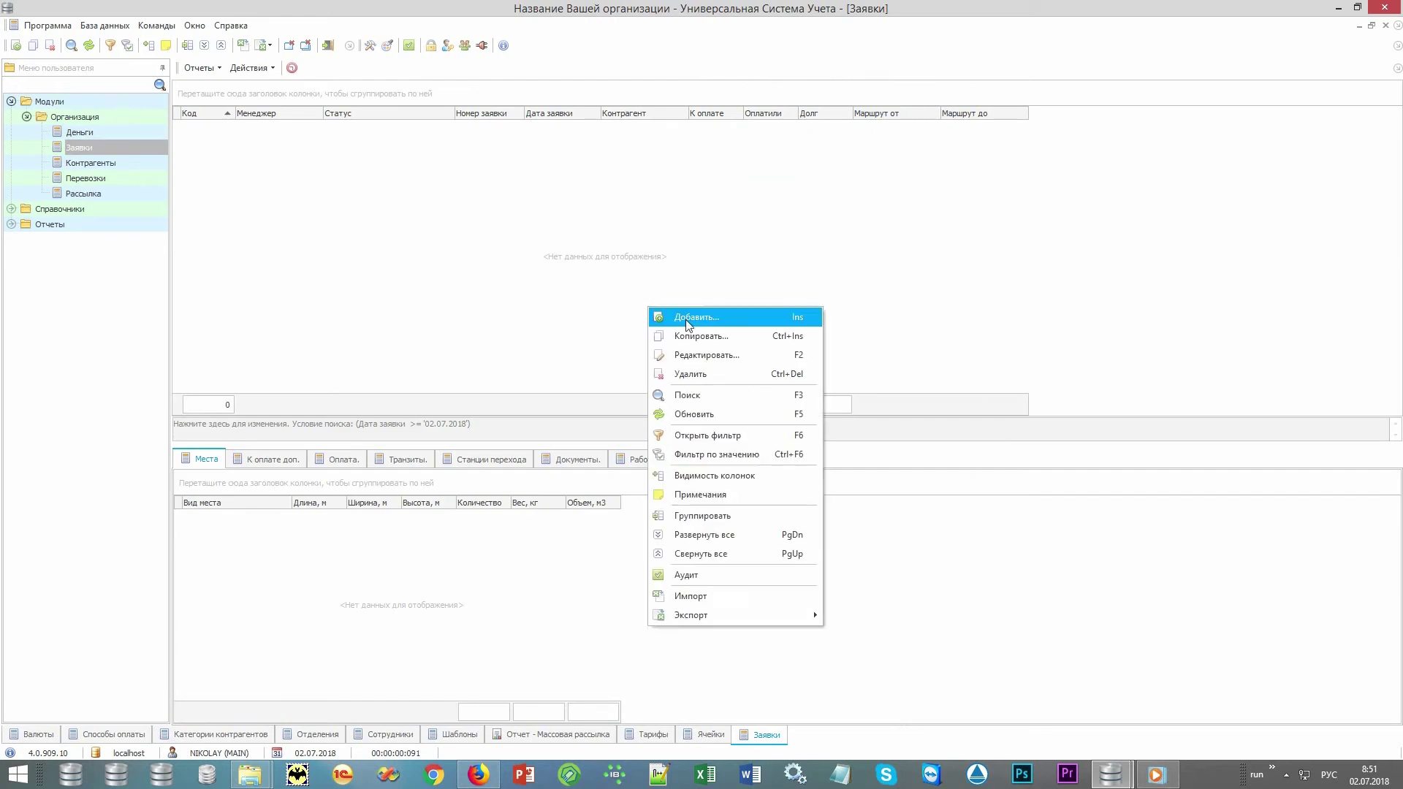
# Add a new order and review its date and route fields.
pyautogui.click(754, 318)
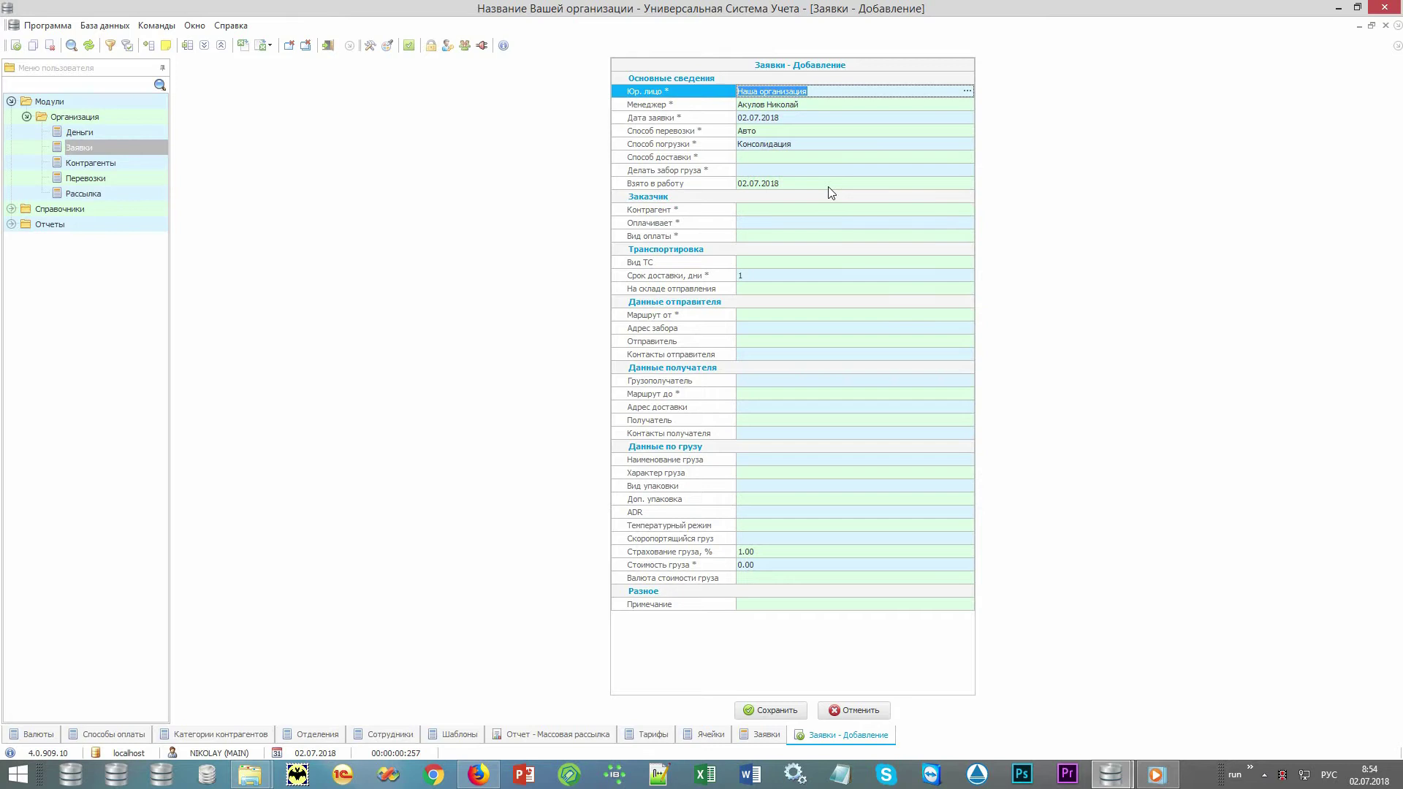
pyautogui.click(767, 183)
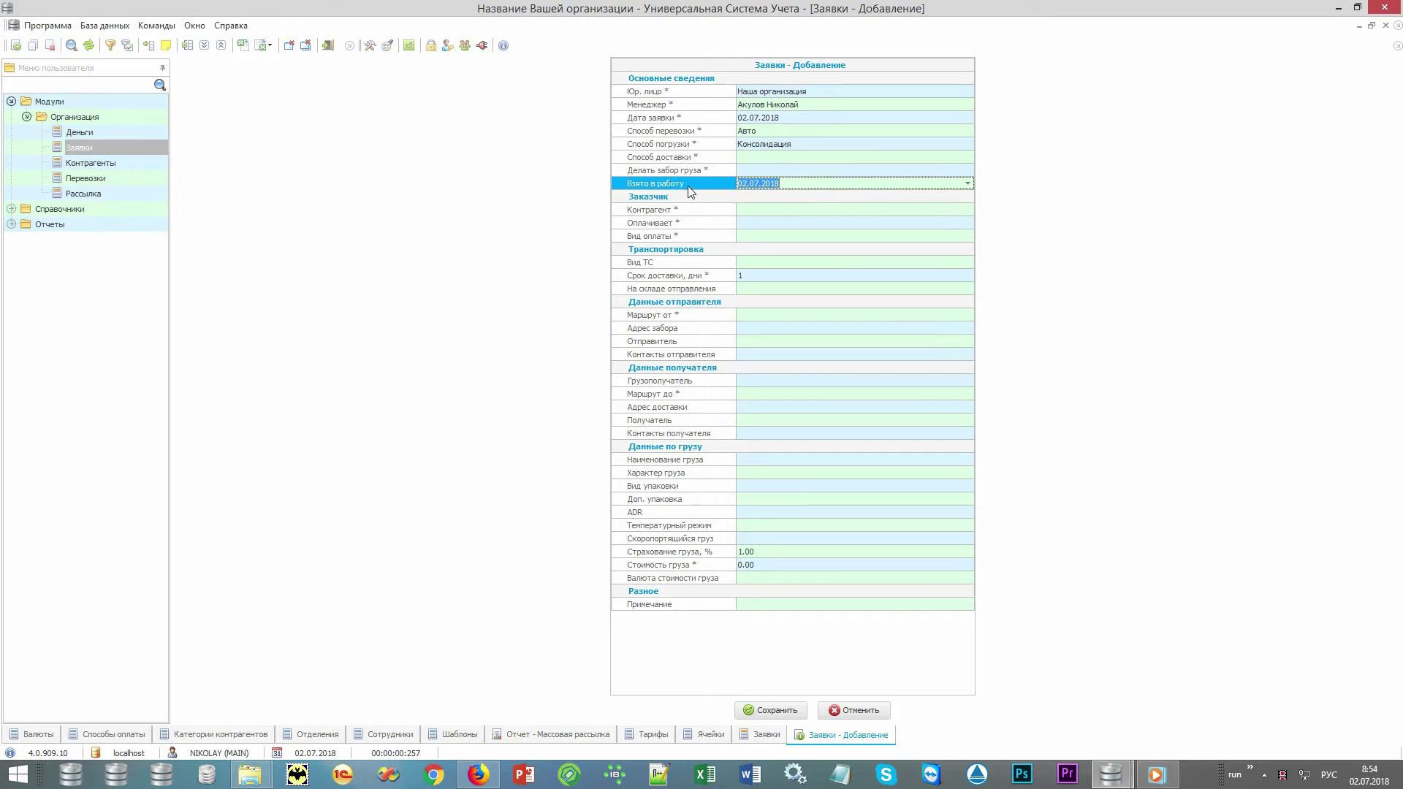
pyautogui.click(692, 316)
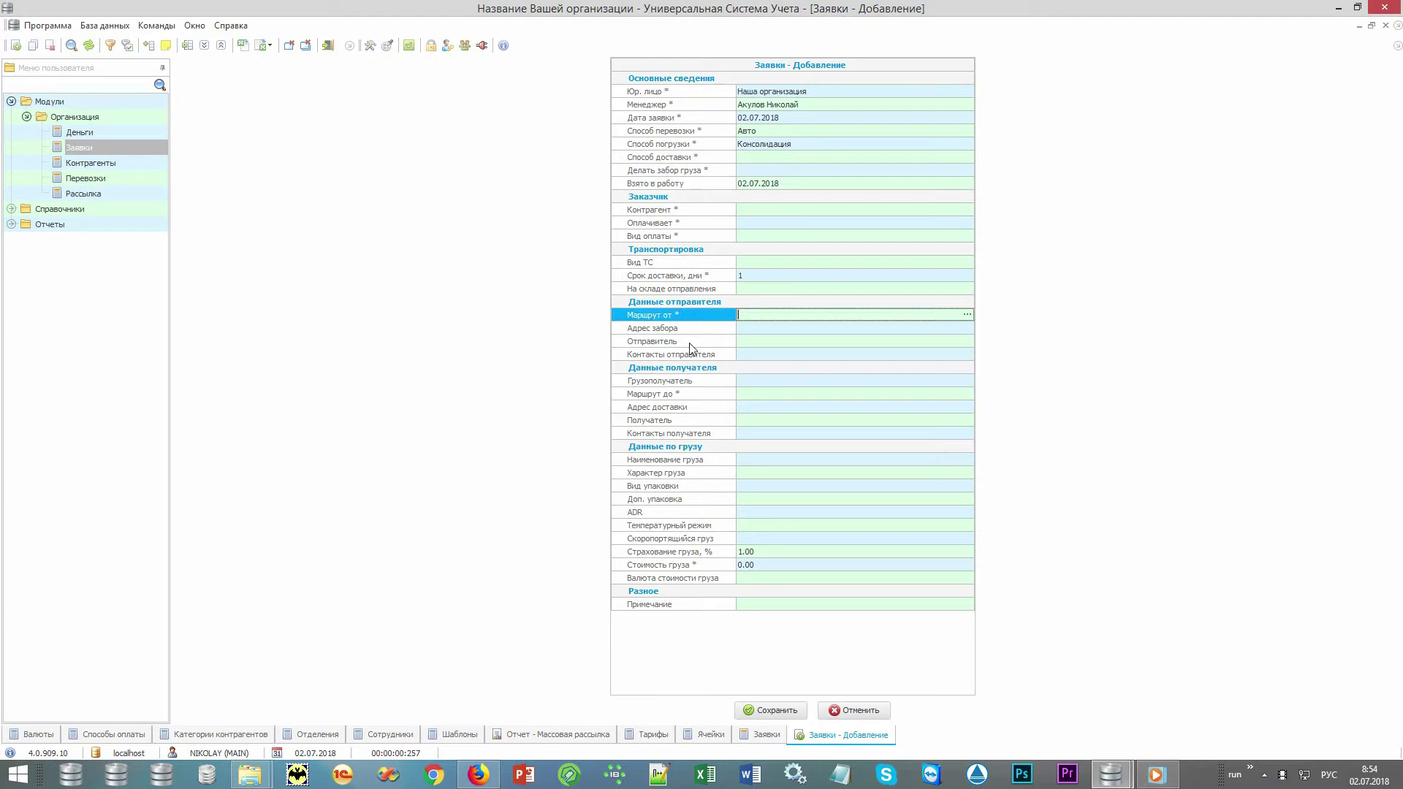
pyautogui.click(688, 399)
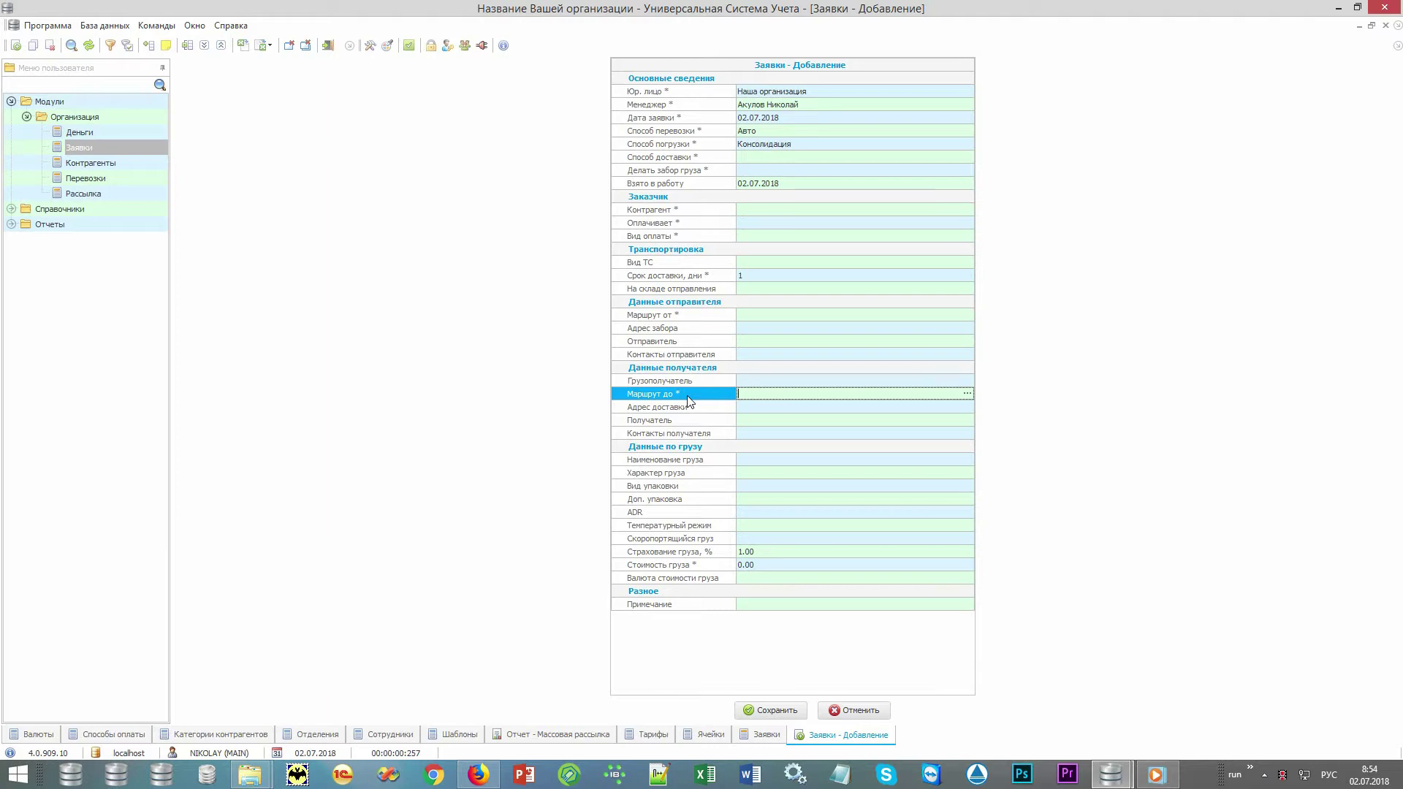
pyautogui.moveTo(687, 400); pyautogui.dragTo(695, 461)
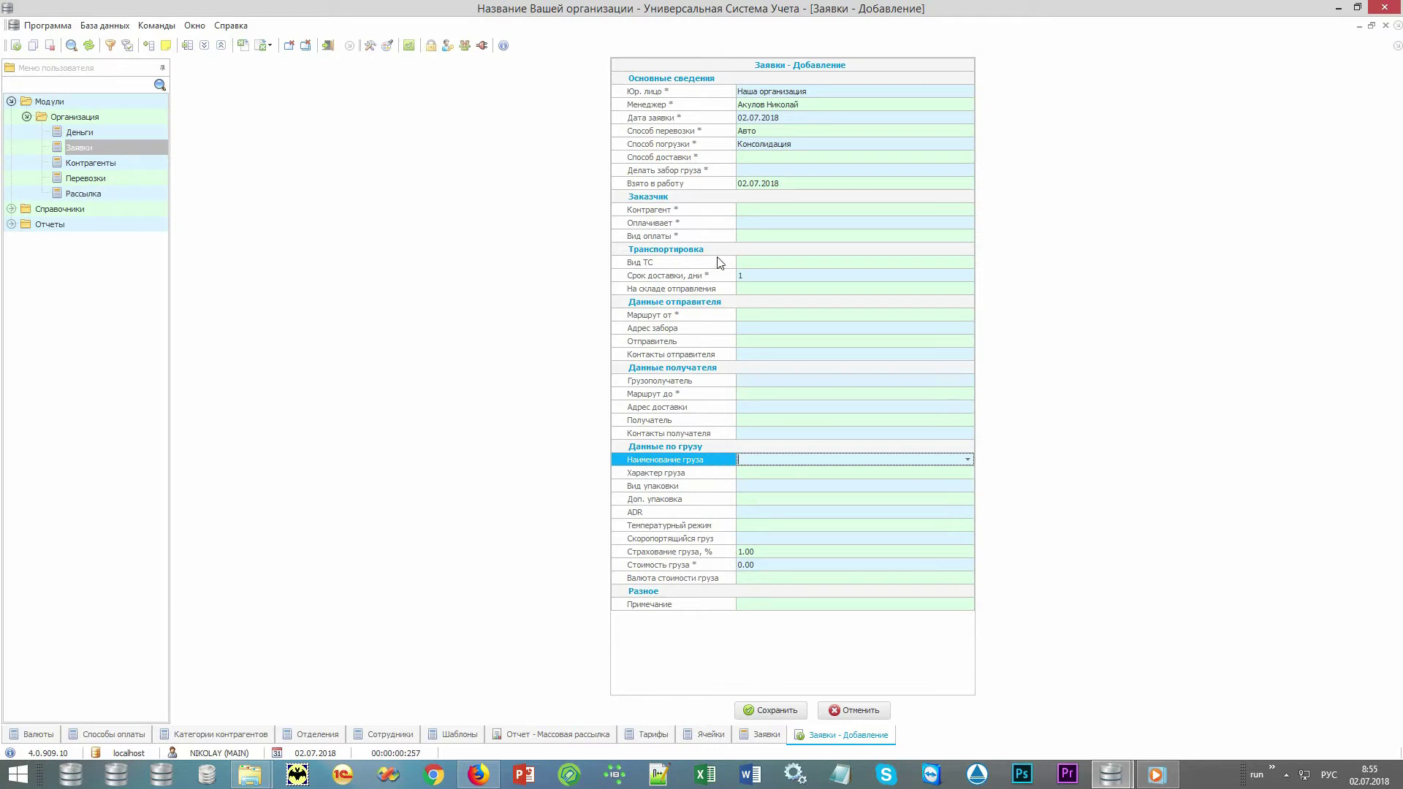
pyautogui.click(723, 183)
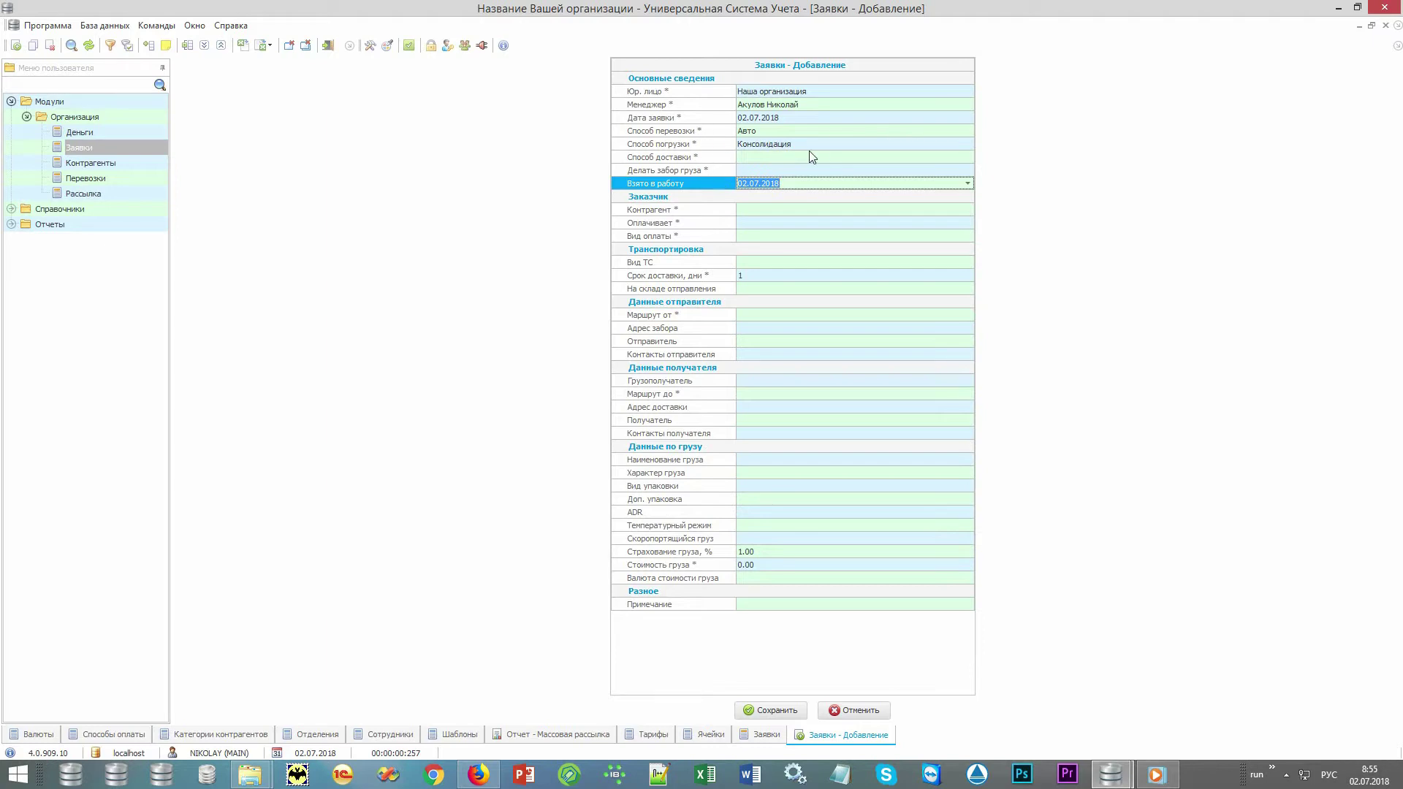
# Set Способ доставки to До двери and Делать забор груза to Да.
pyautogui.click(849, 130)
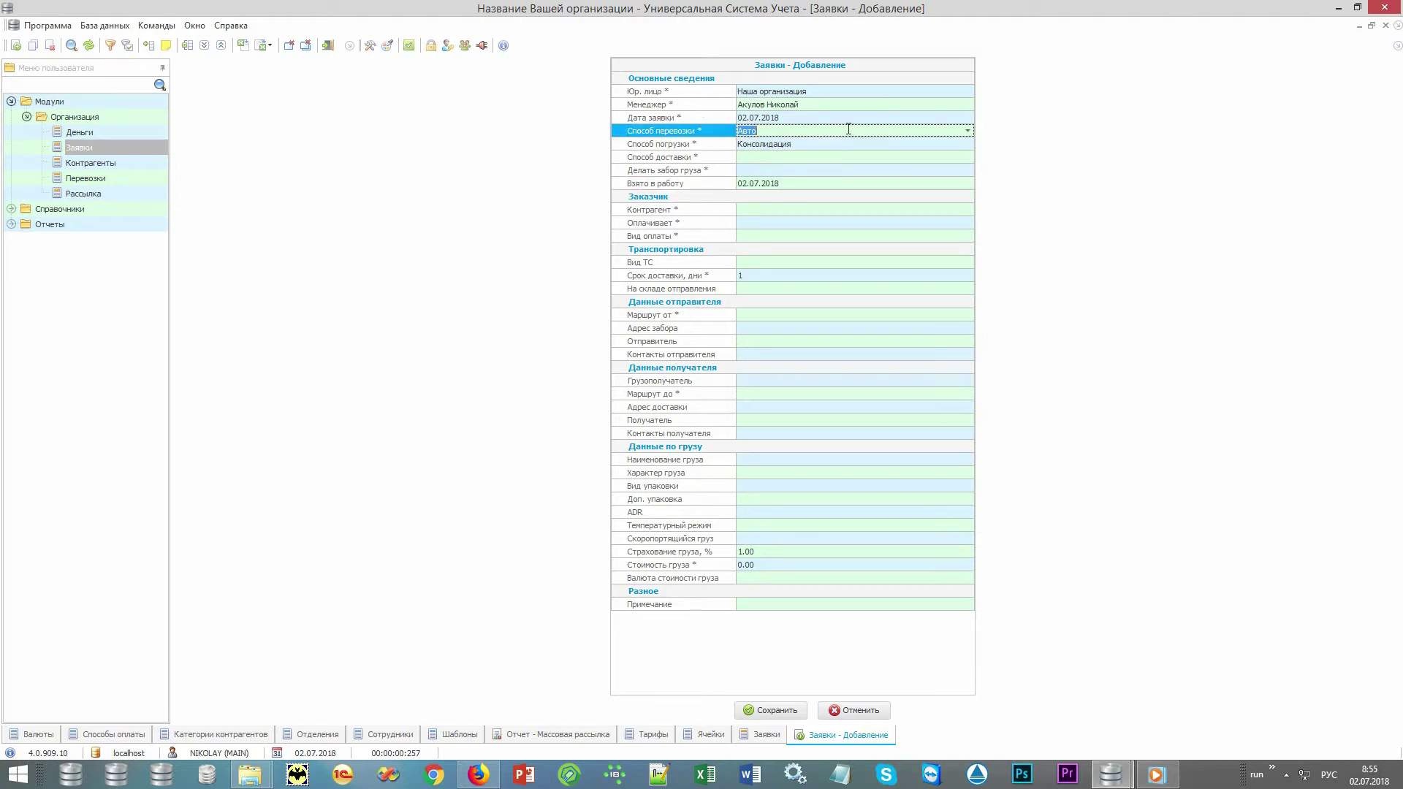
pyautogui.click(850, 146)
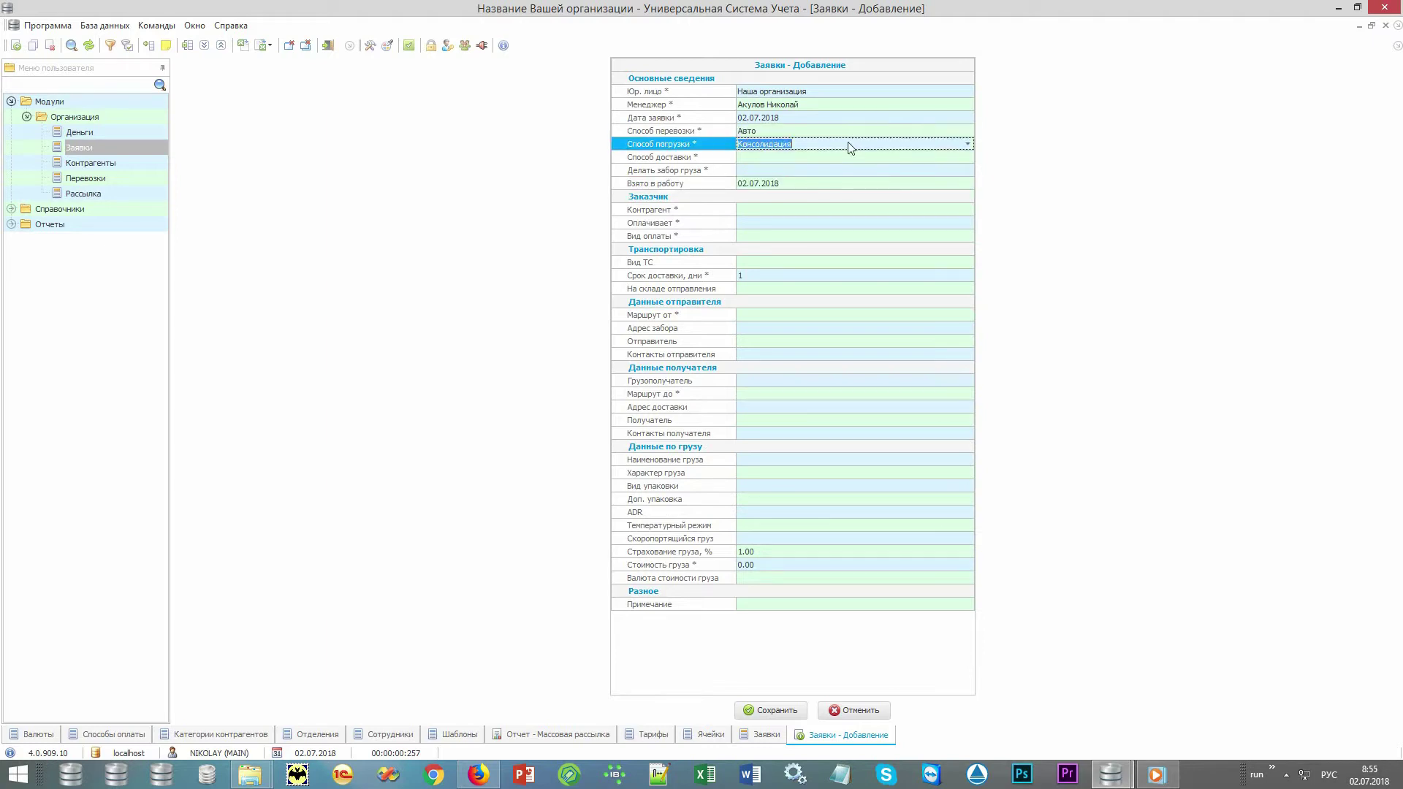
pyautogui.click(941, 156)
pyautogui.click(968, 156)
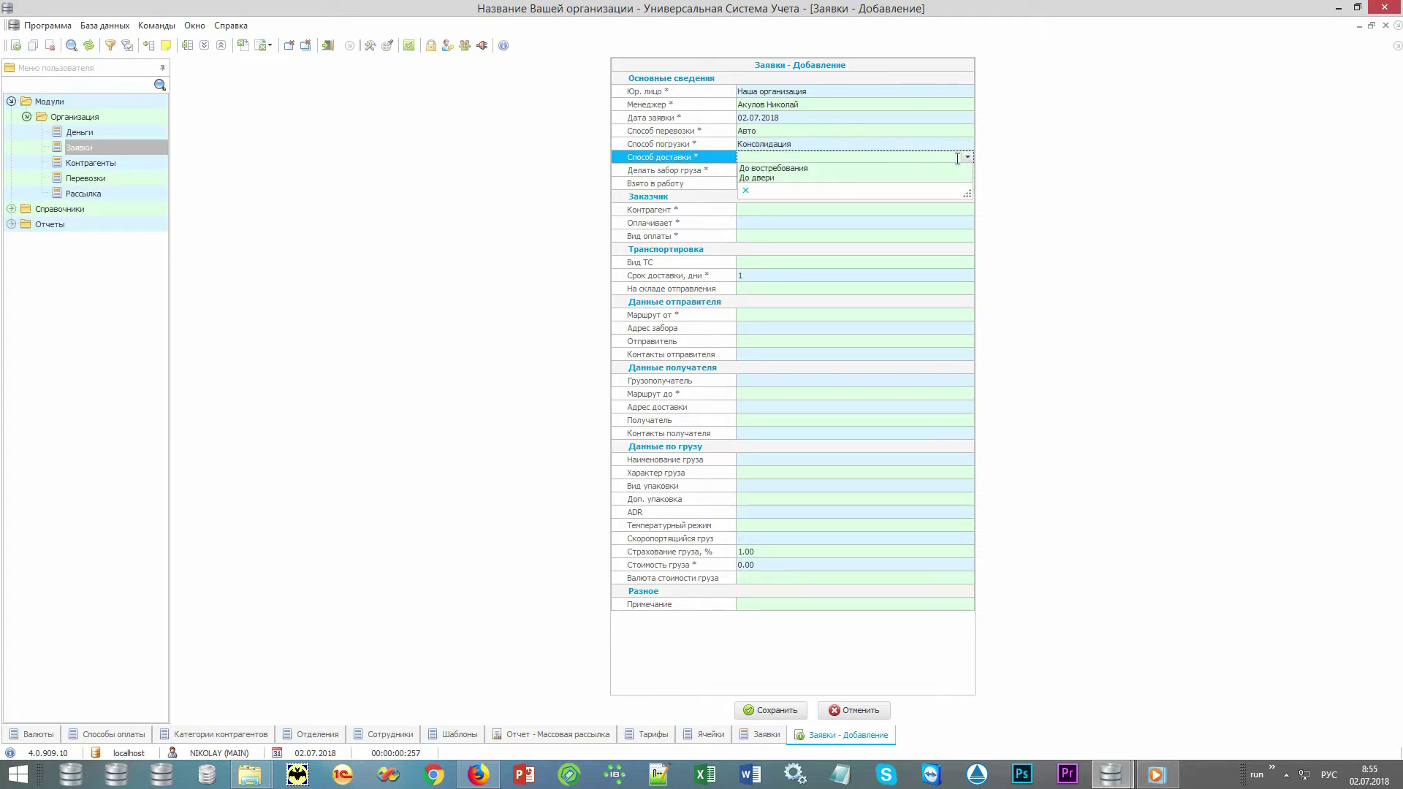
pyautogui.click(924, 175)
pyautogui.click(870, 170)
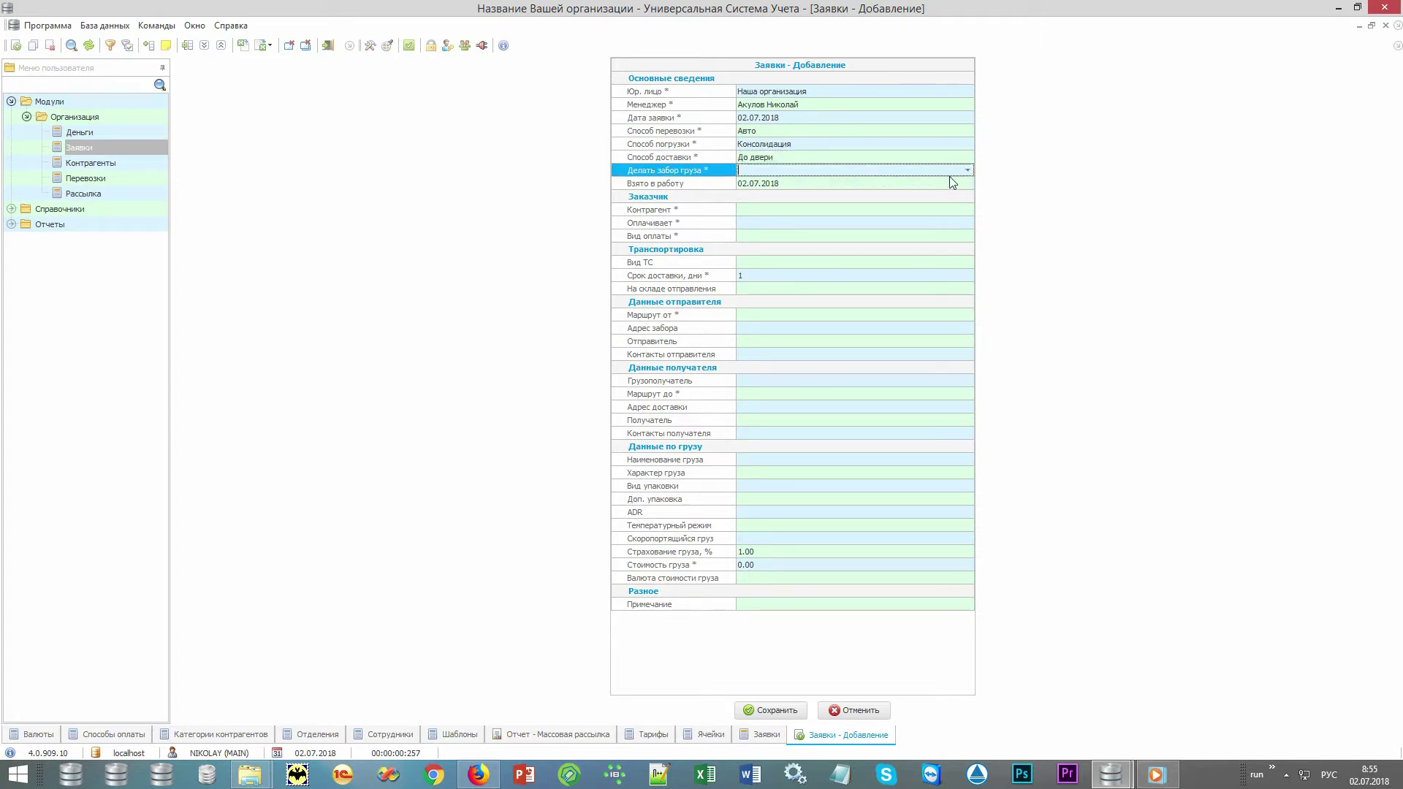
pyautogui.click(966, 170)
pyautogui.click(934, 180)
pyautogui.click(736, 211)
pyautogui.click(966, 209)
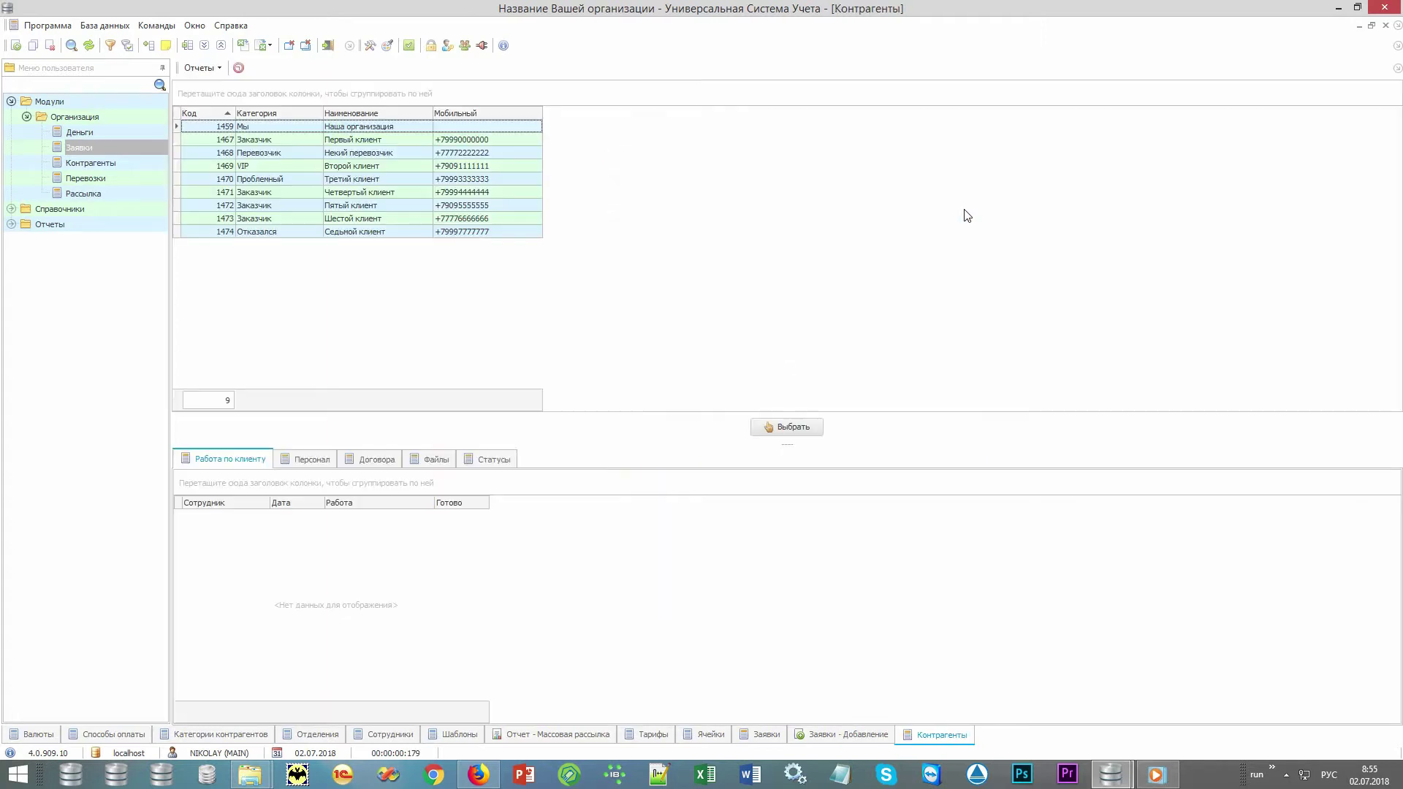
pyautogui.click(420, 129)
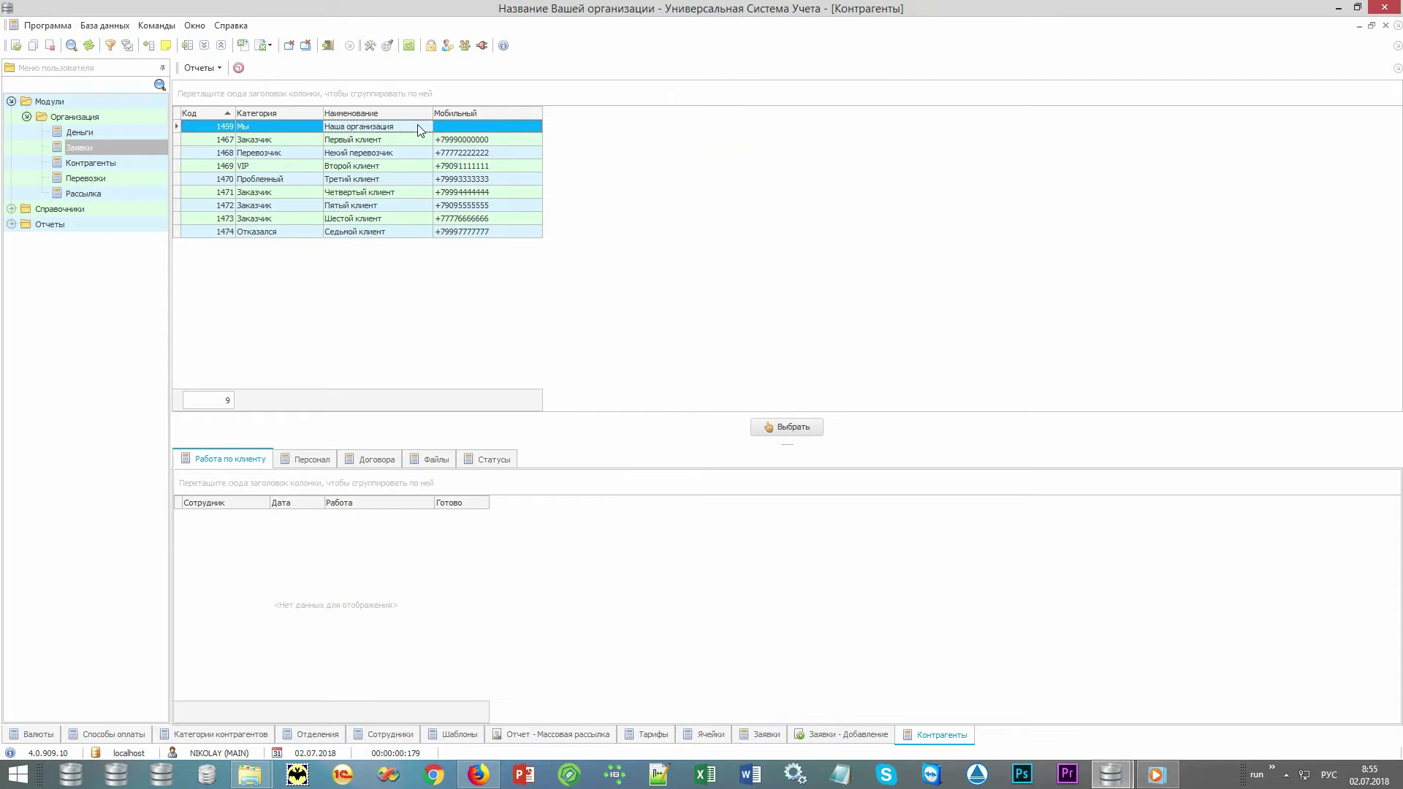
pyautogui.write('Пя')
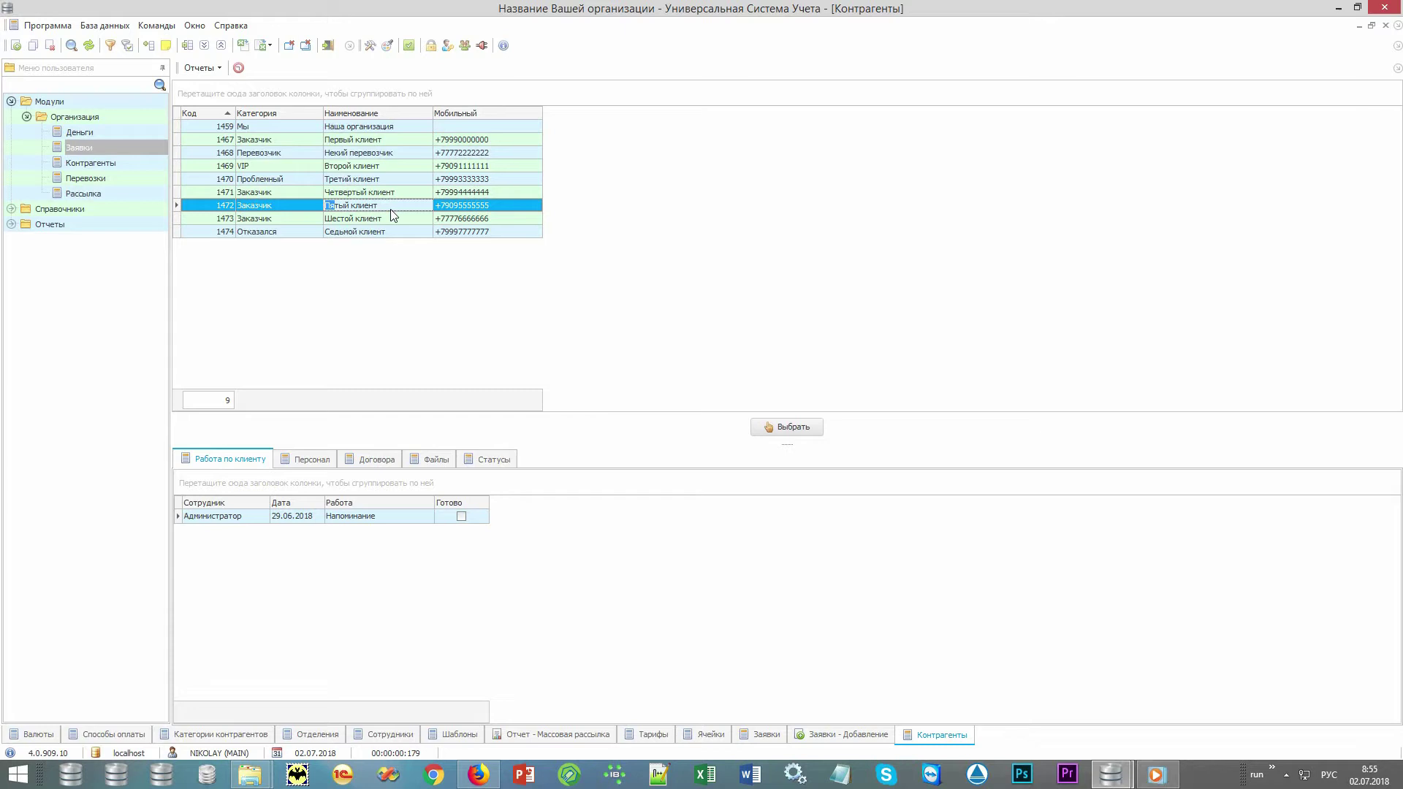
pyautogui.rightClick(592, 209)
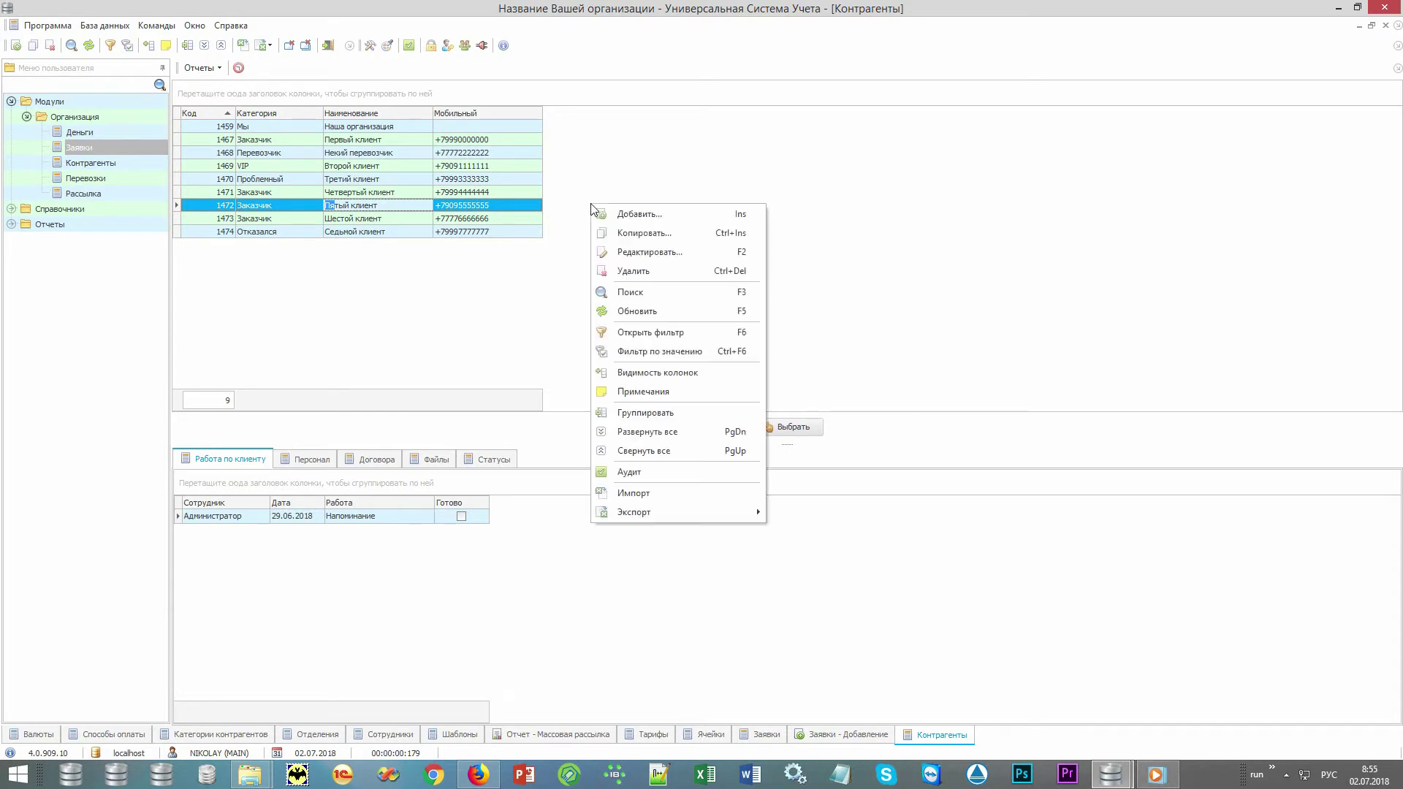
pyautogui.click(687, 219)
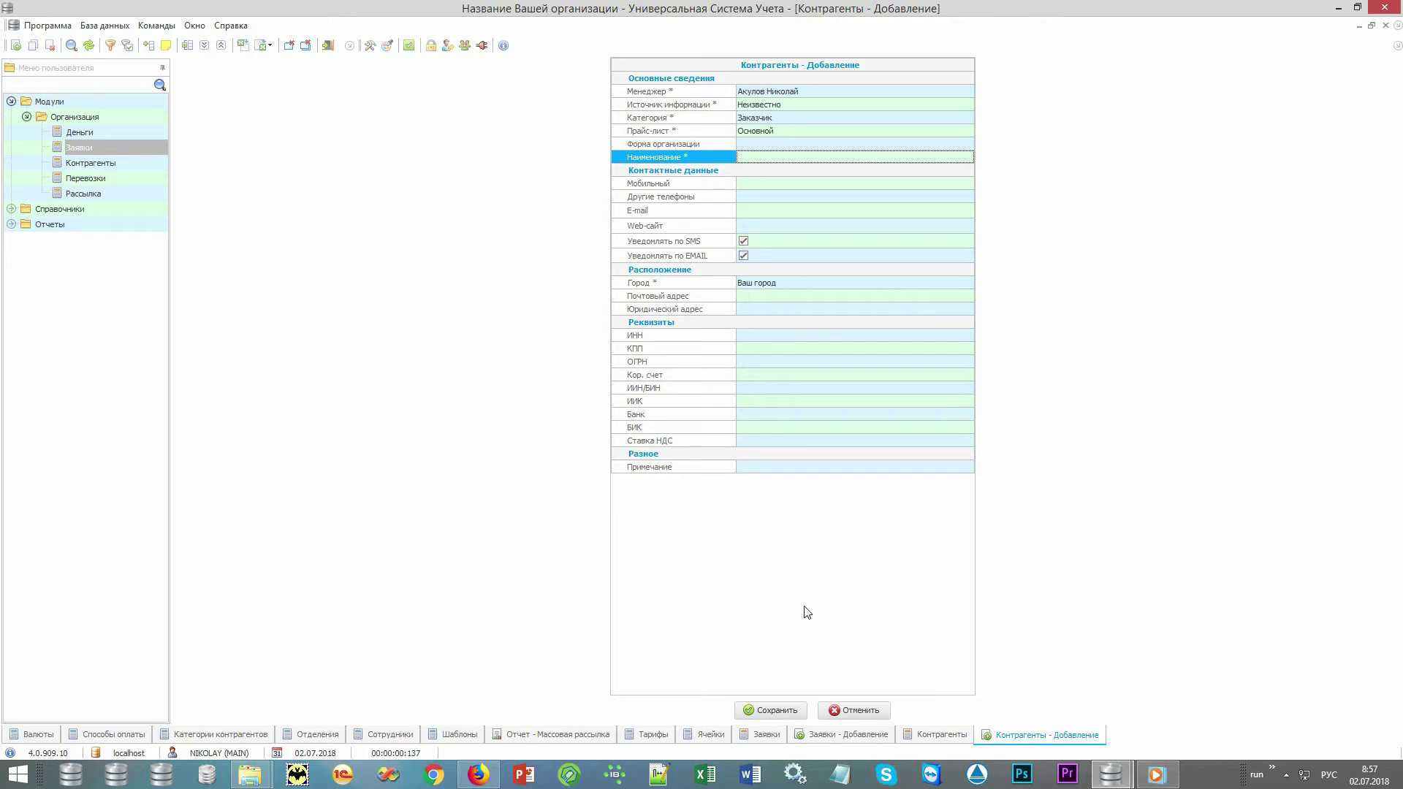
pyautogui.click(853, 710)
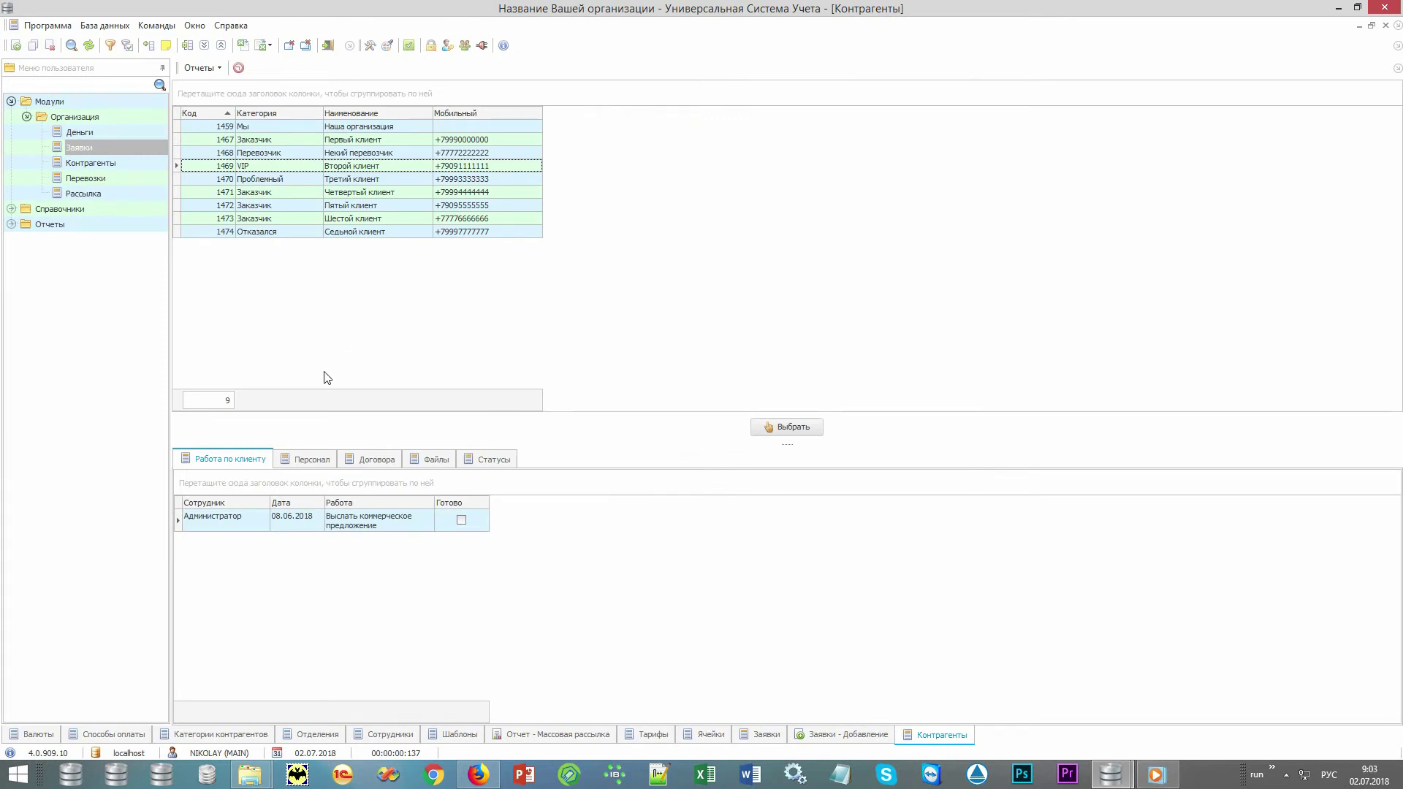
pyautogui.click(312, 460)
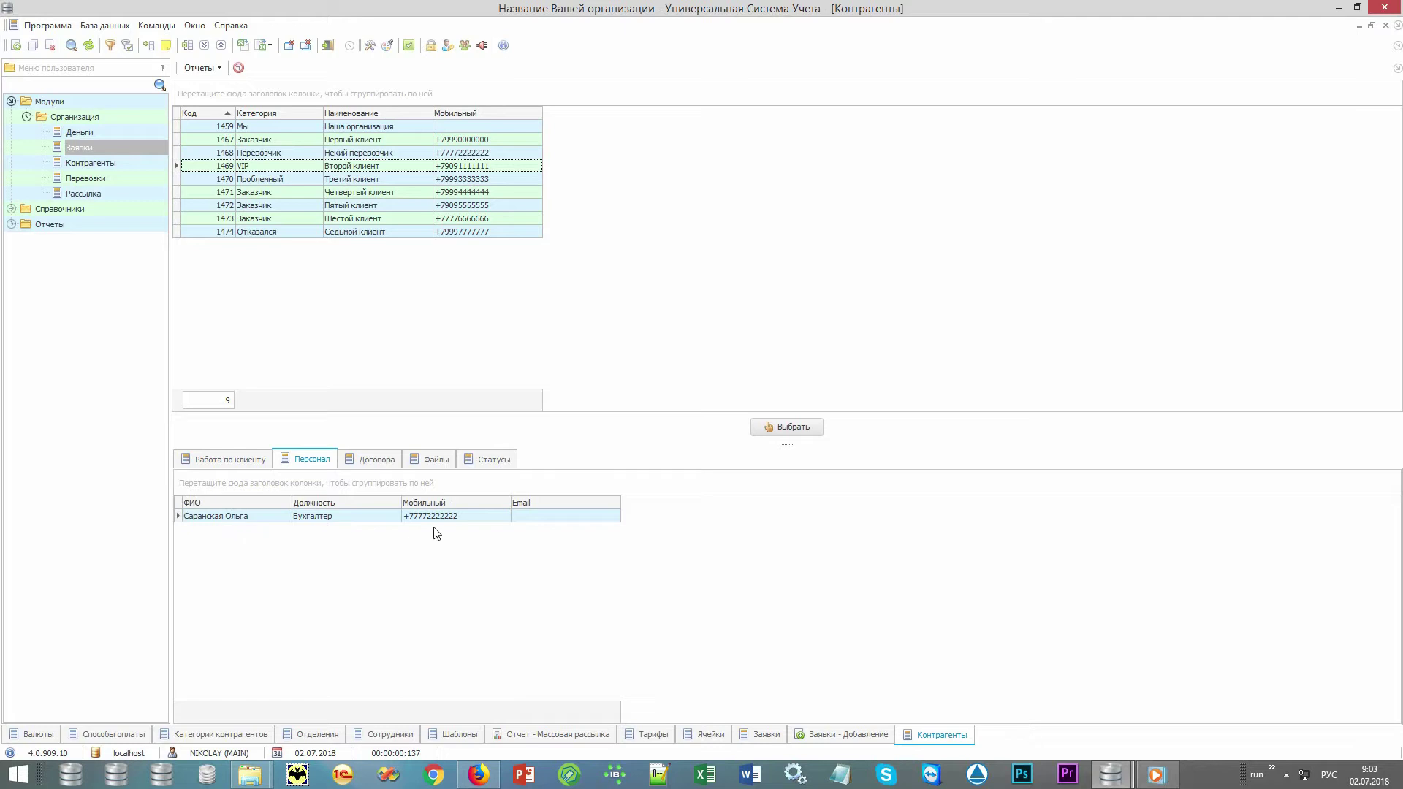
pyautogui.click(388, 461)
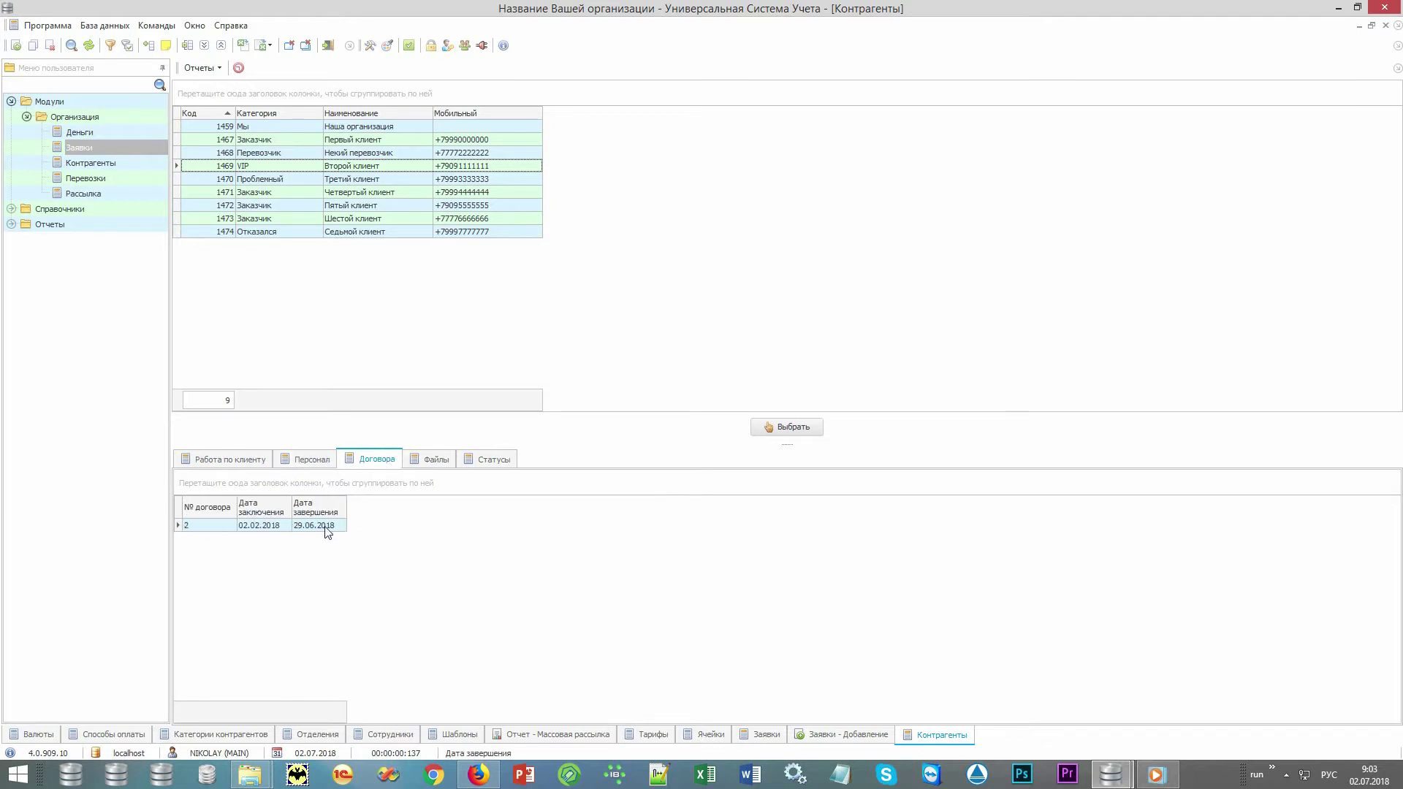
pyautogui.click(196, 68)
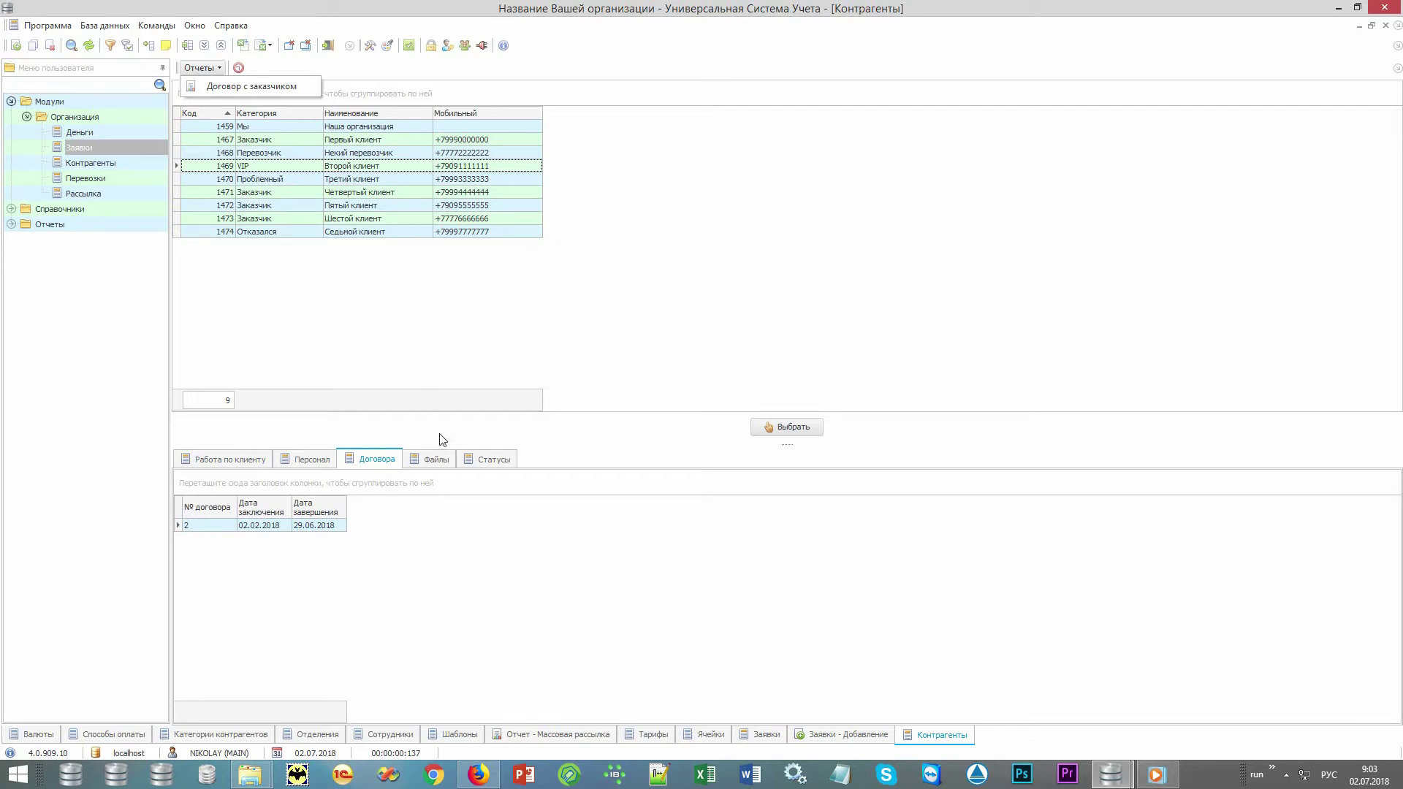
pyautogui.click(444, 462)
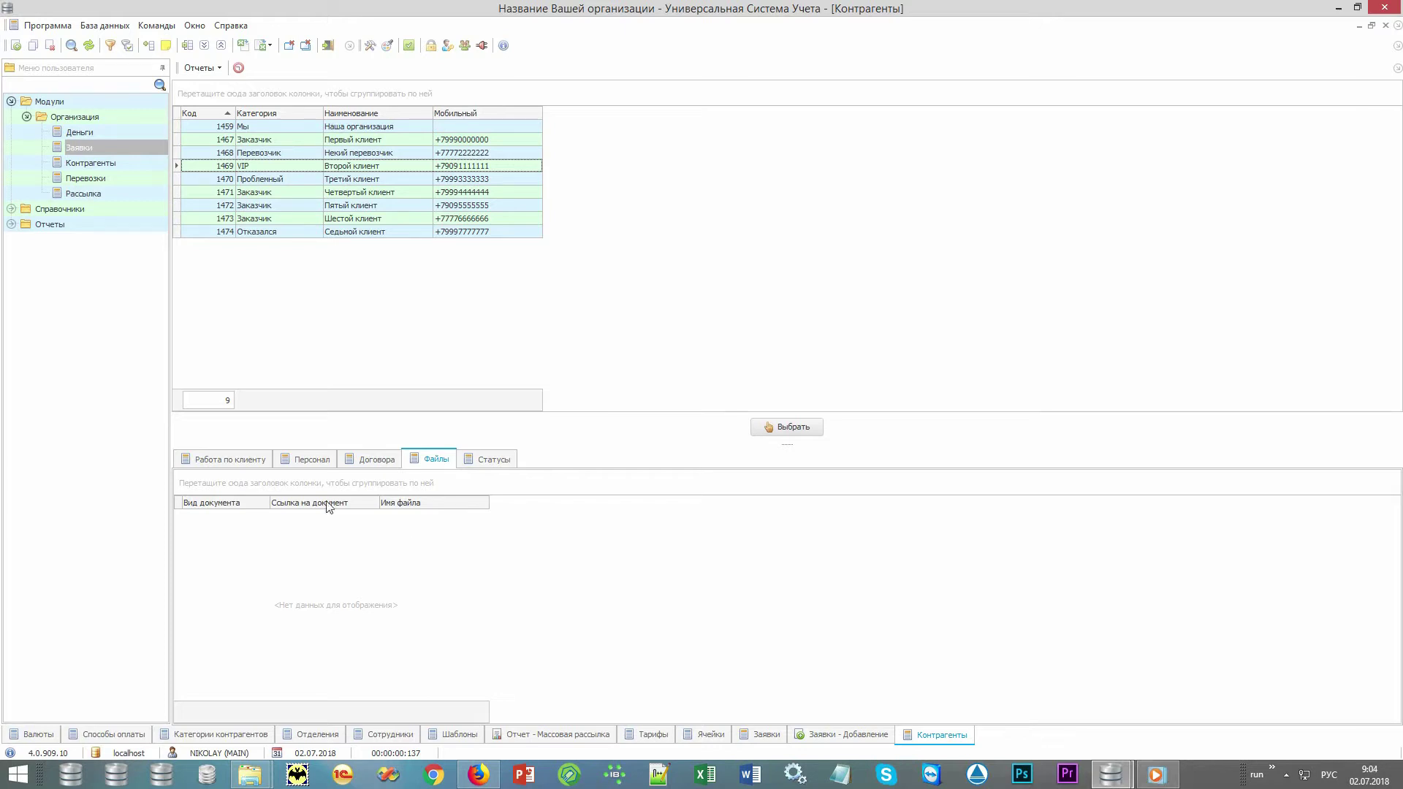
pyautogui.click(265, 464)
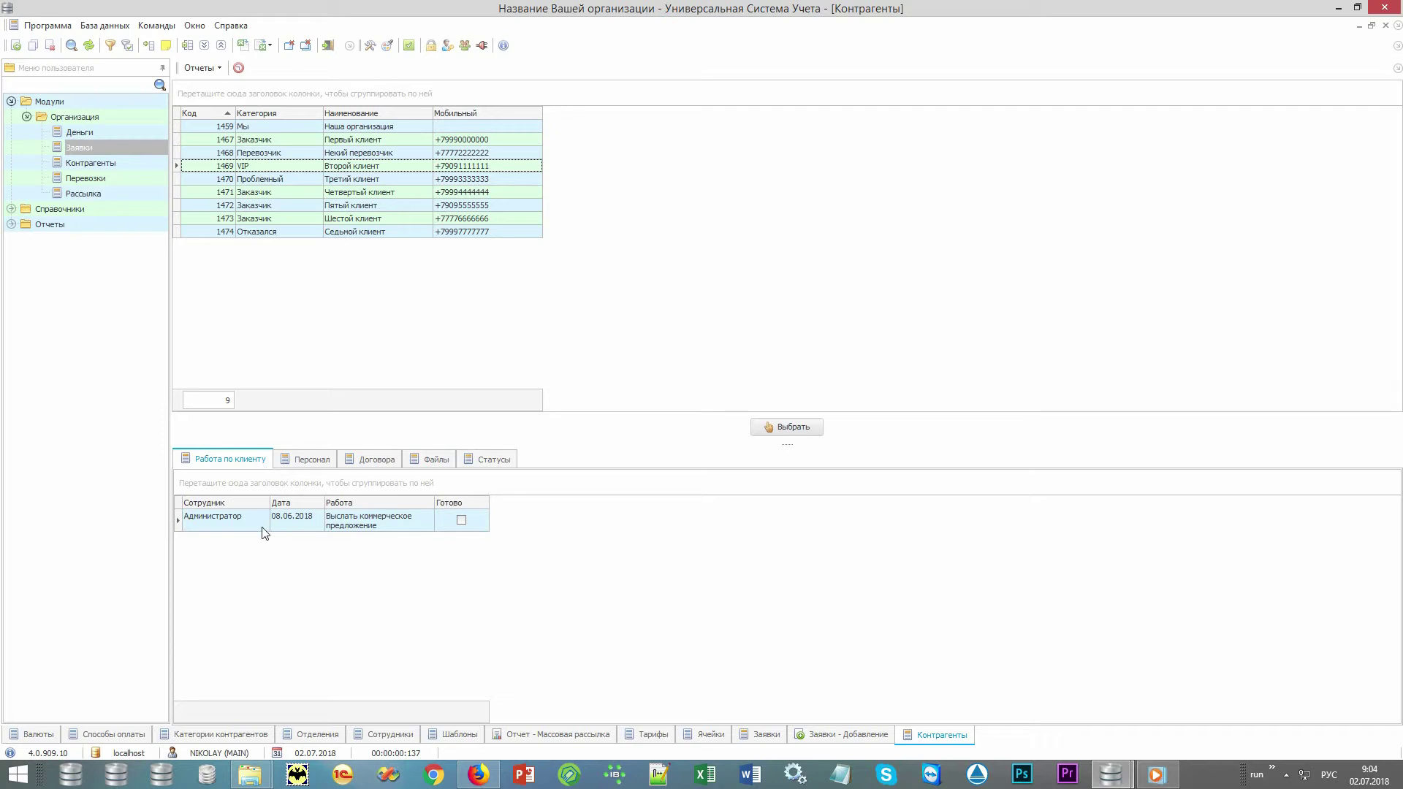
pyautogui.click(411, 529)
pyautogui.click(447, 531)
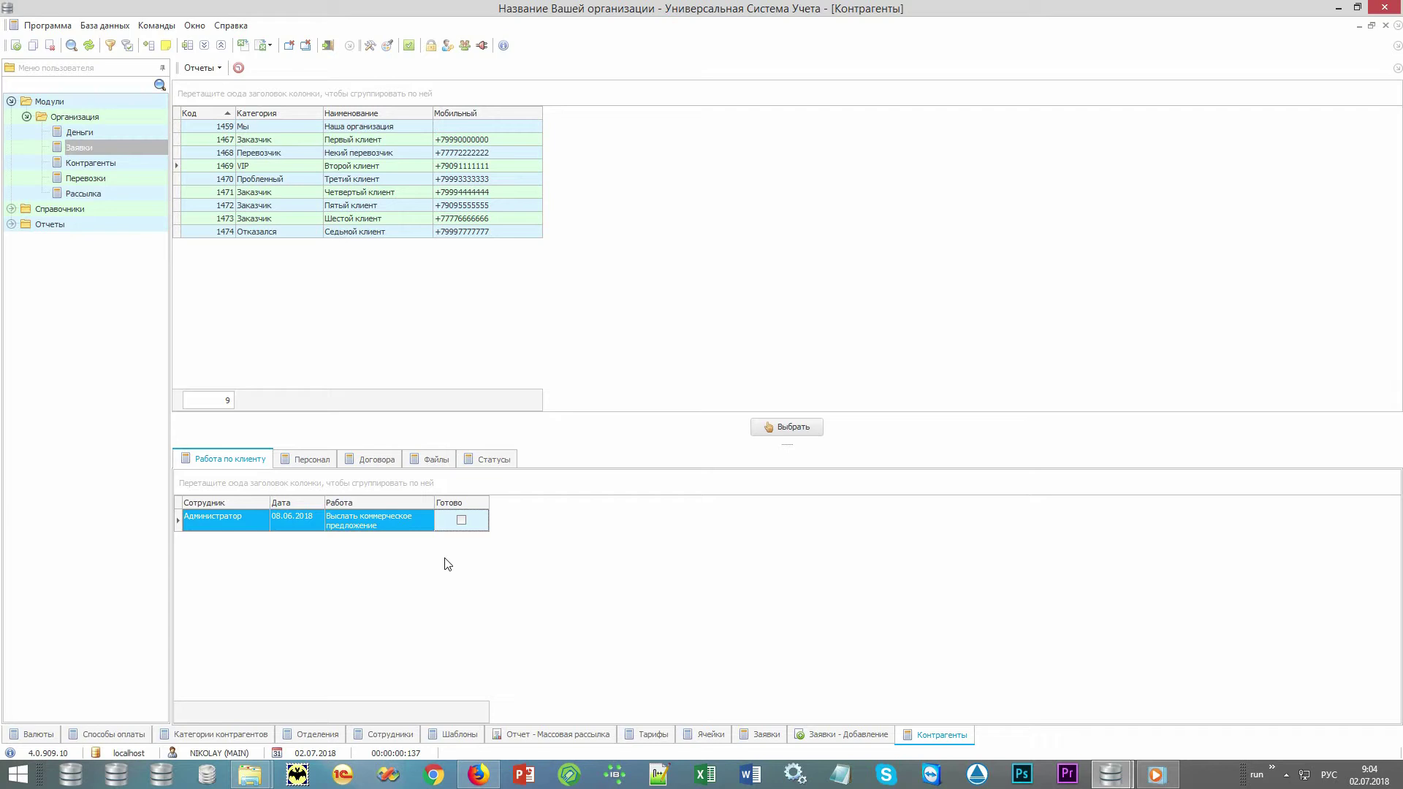
pyautogui.click(405, 166)
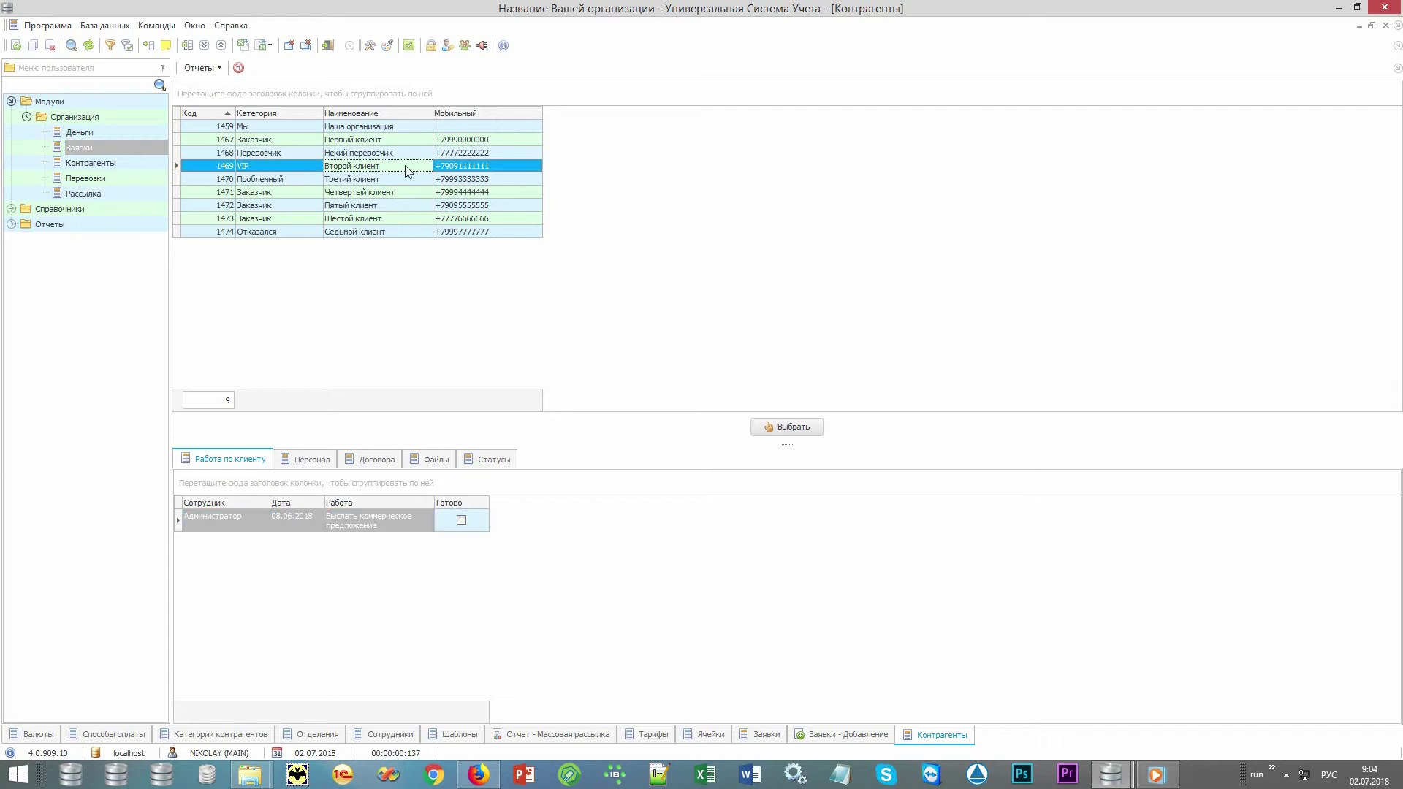
# Set counterparty Второй клиент, payer Отправитель, payment Нал and vehicle type Тент.
pyautogui.click(813, 427)
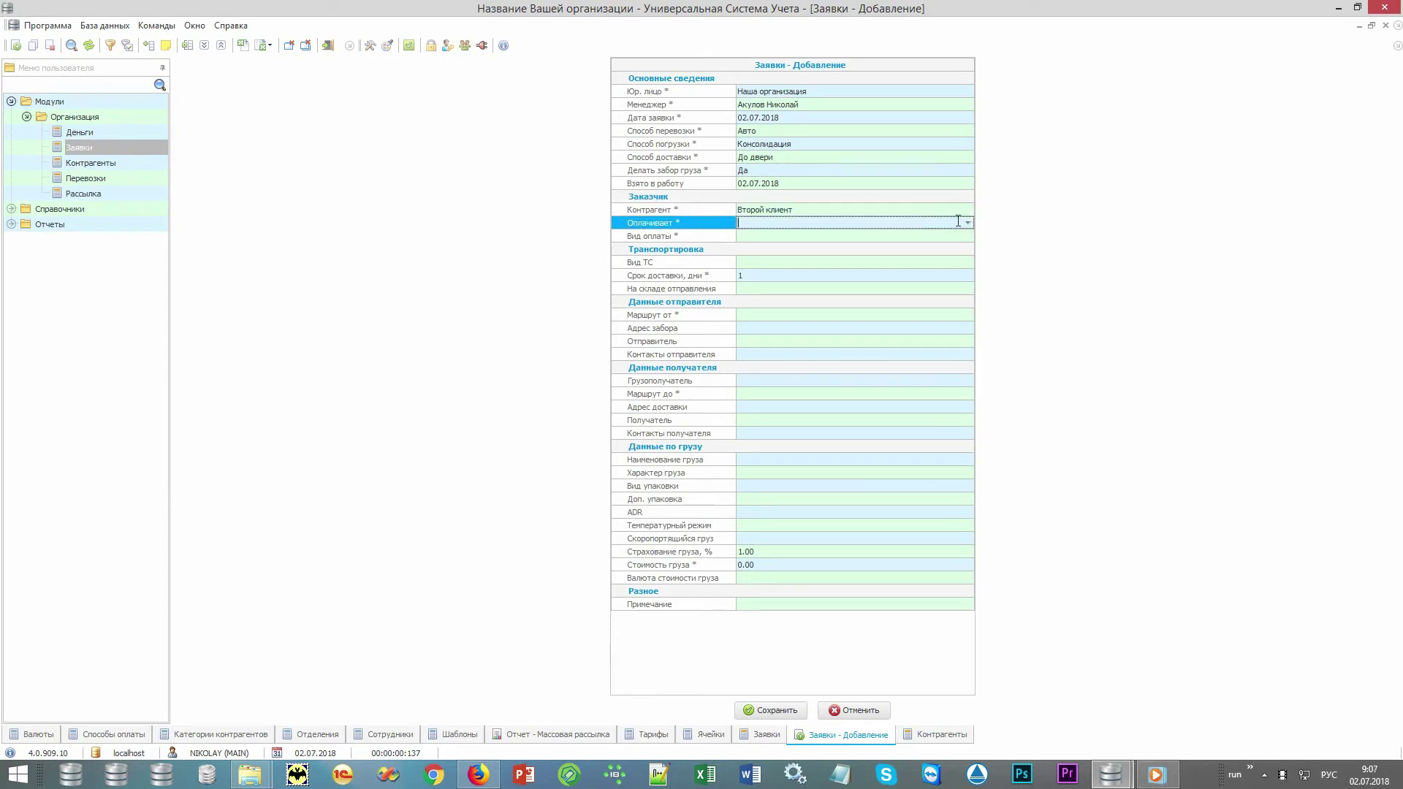
pyautogui.click(961, 222)
pyautogui.click(958, 231)
pyautogui.click(961, 236)
pyautogui.click(956, 246)
pyautogui.click(961, 262)
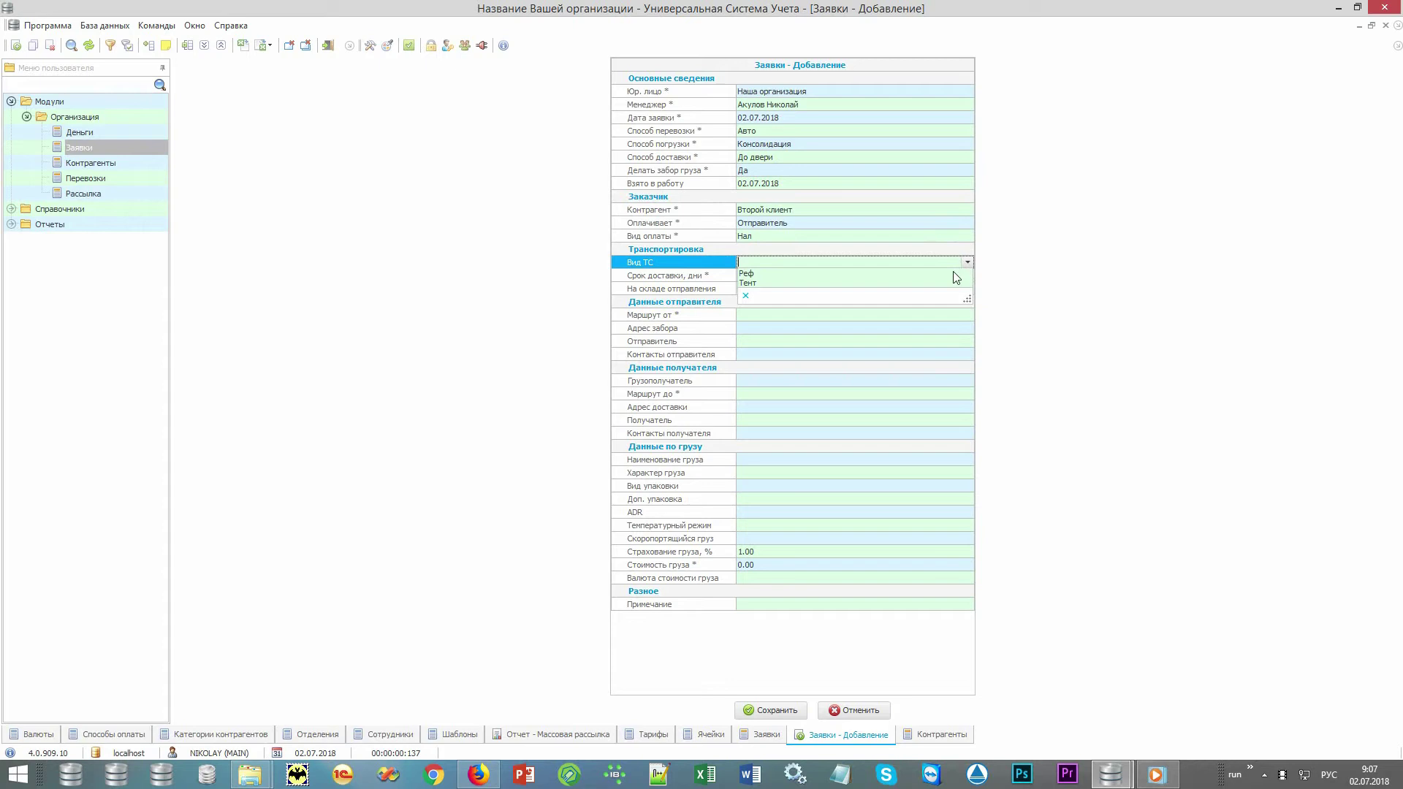
pyautogui.click(947, 282)
# Set the route from Москва to Санкт-Петербург.
pyautogui.click(956, 315)
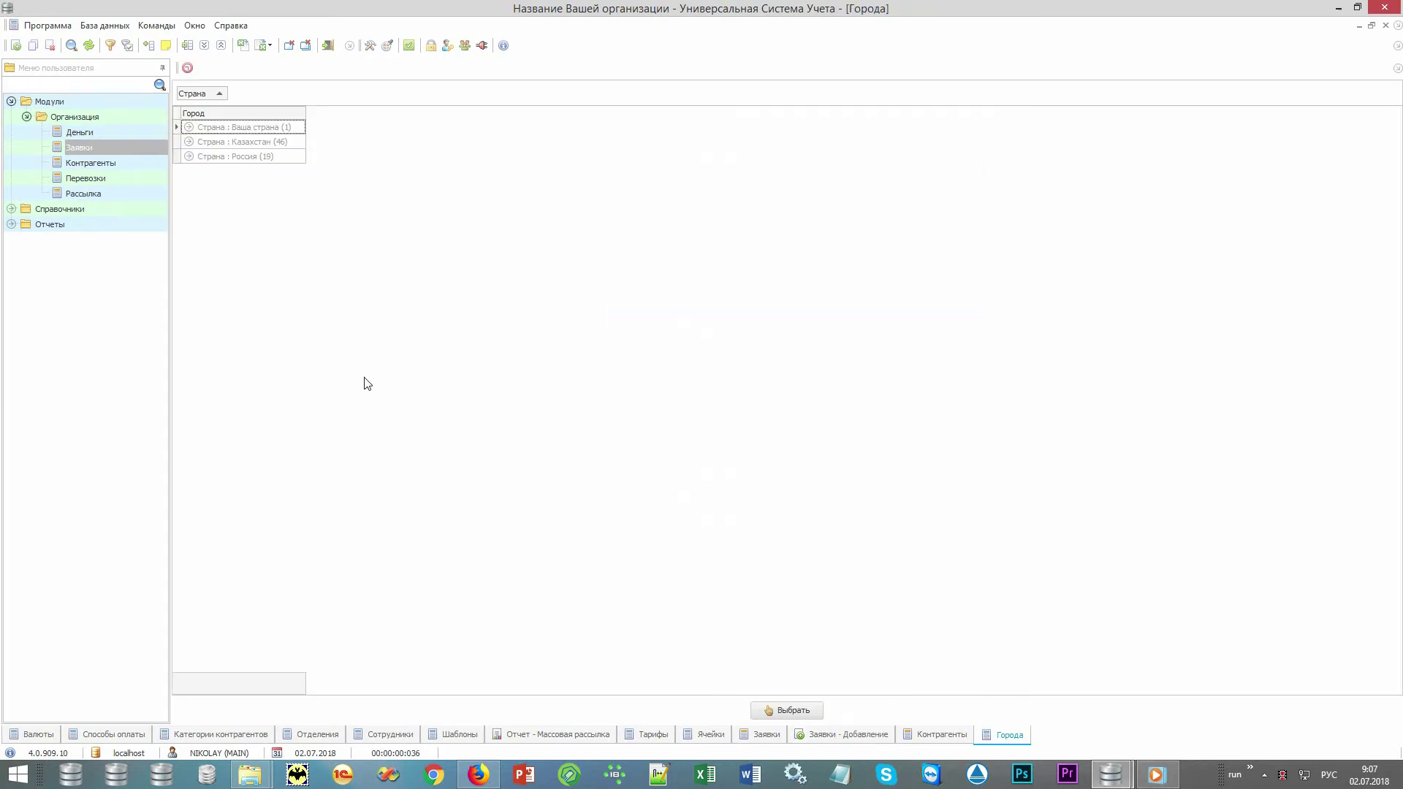
pyautogui.click(253, 367)
pyautogui.write('мо')
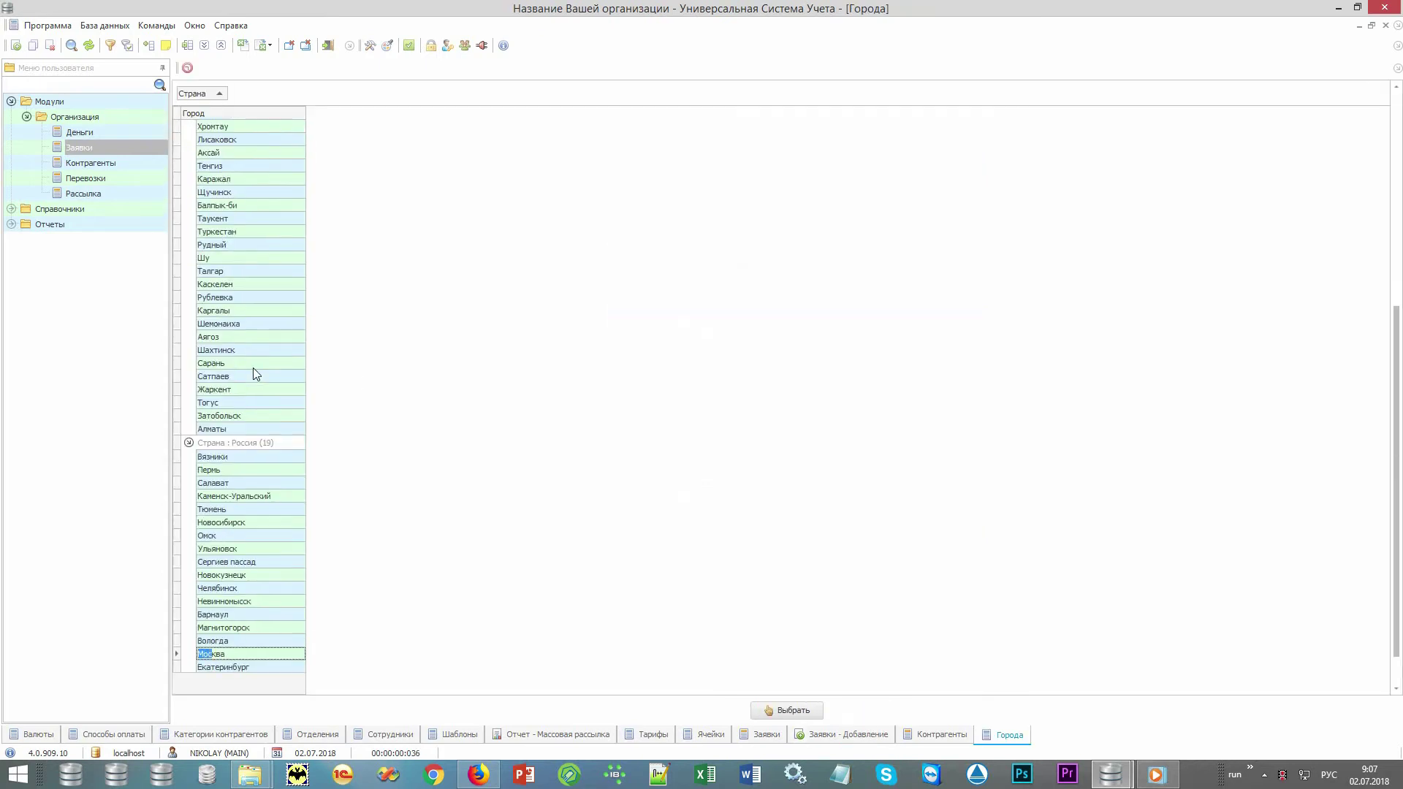
pyautogui.press('Return')
pyautogui.press('Down')
pyautogui.press('Down')
pyautogui.press('Down')
pyautogui.press('Down')
pyautogui.press('Down')
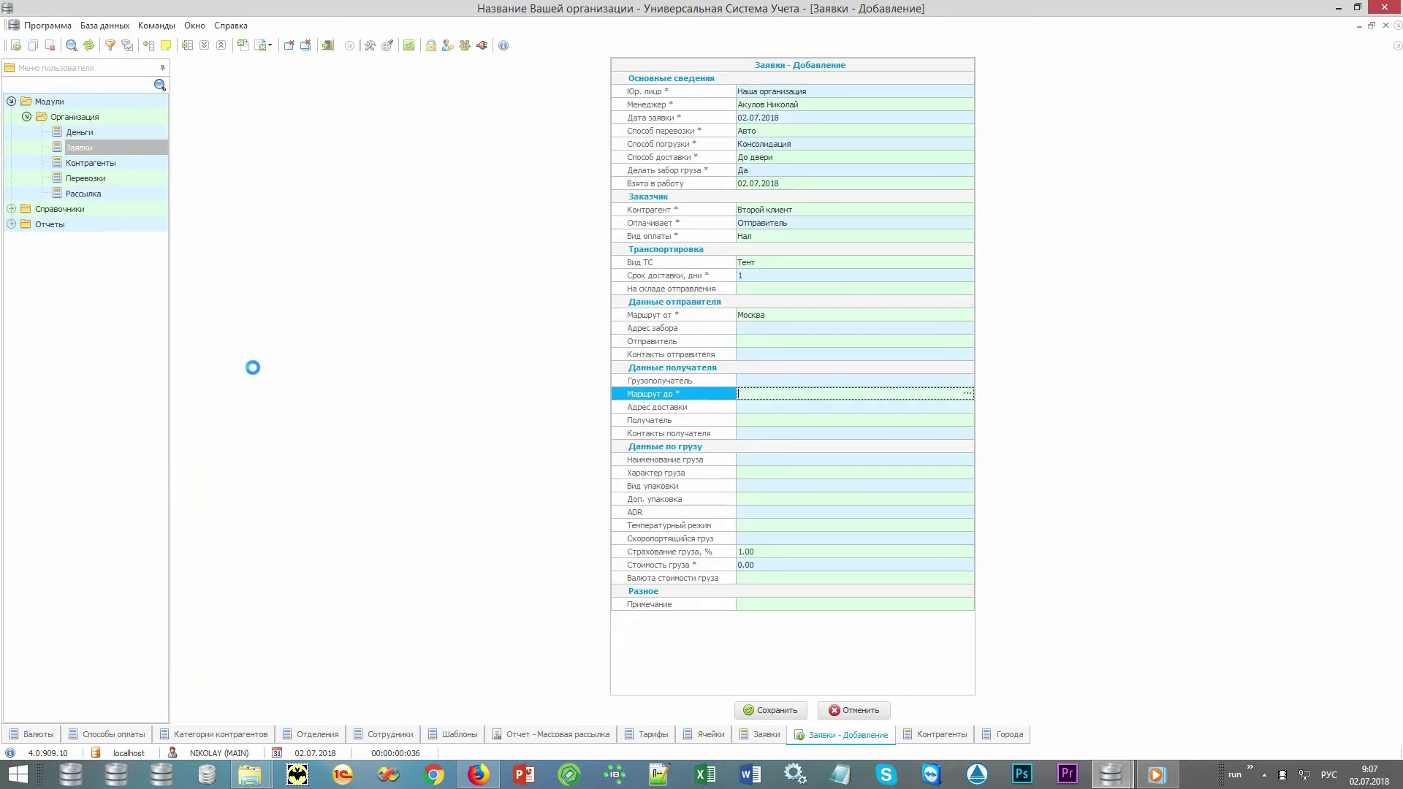
pyautogui.press('Return')
# Set cargo name Печенье, nature Продукты питания and packaging Коробки.
pyautogui.click(869, 462)
pyautogui.click(966, 460)
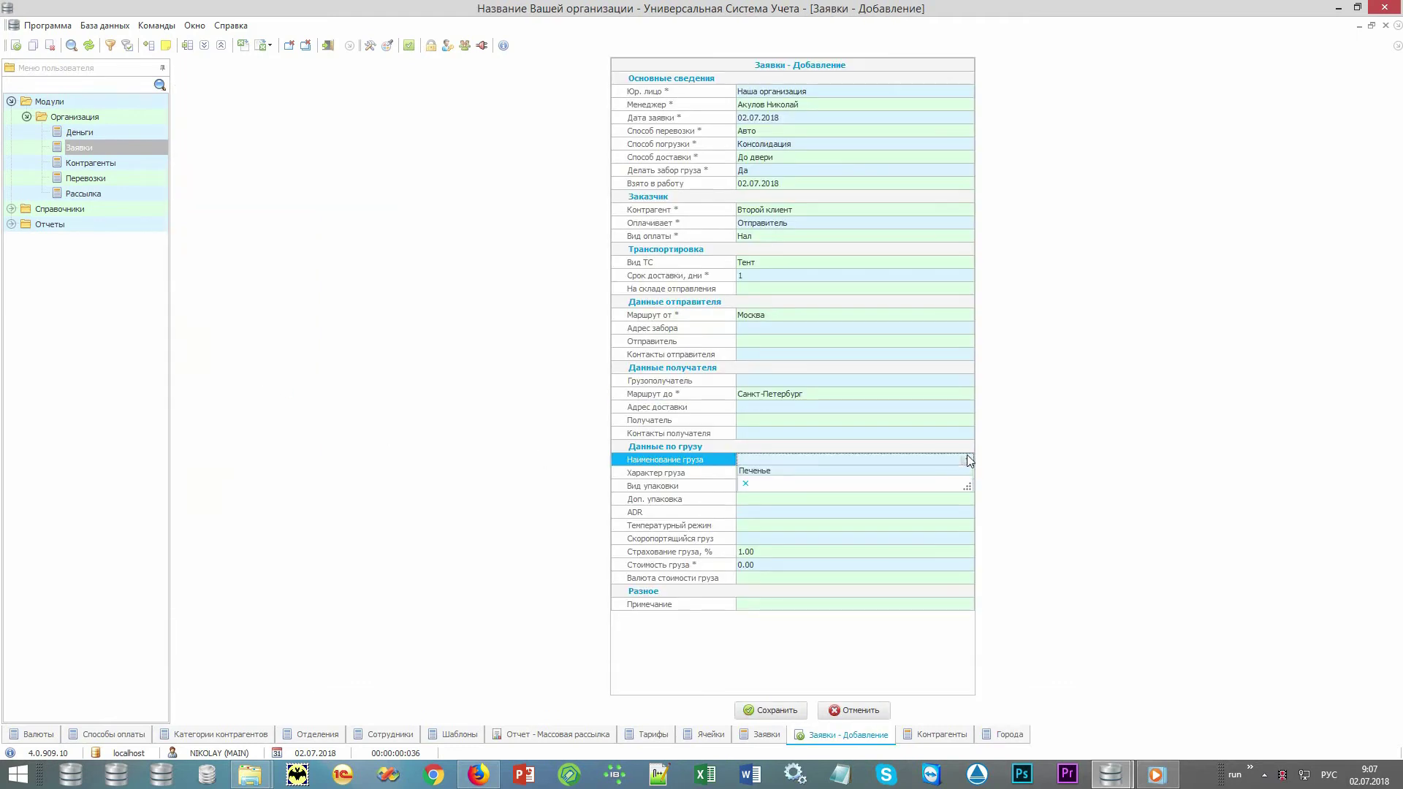
pyautogui.click(953, 471)
pyautogui.click(957, 473)
pyautogui.click(967, 473)
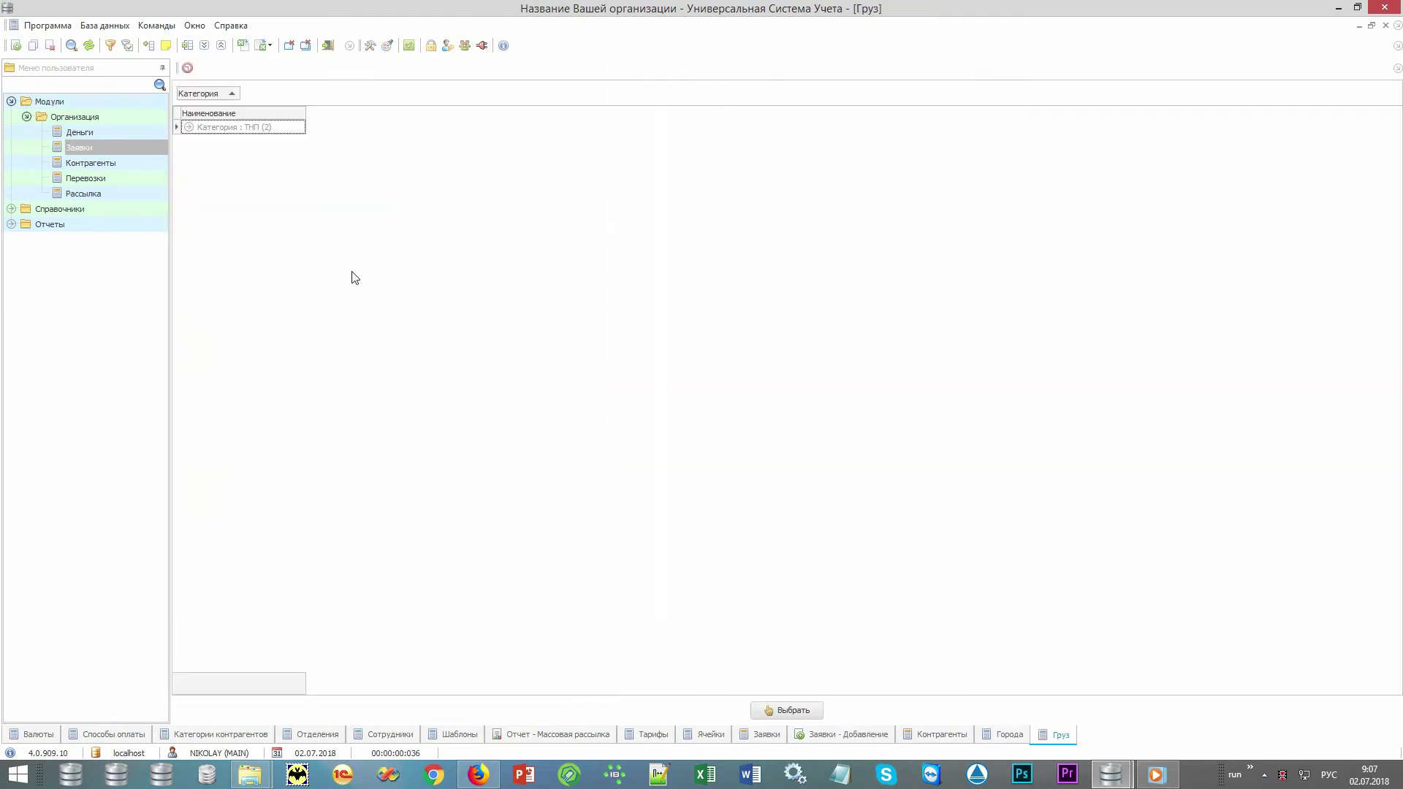
pyautogui.doubleClick(282, 154)
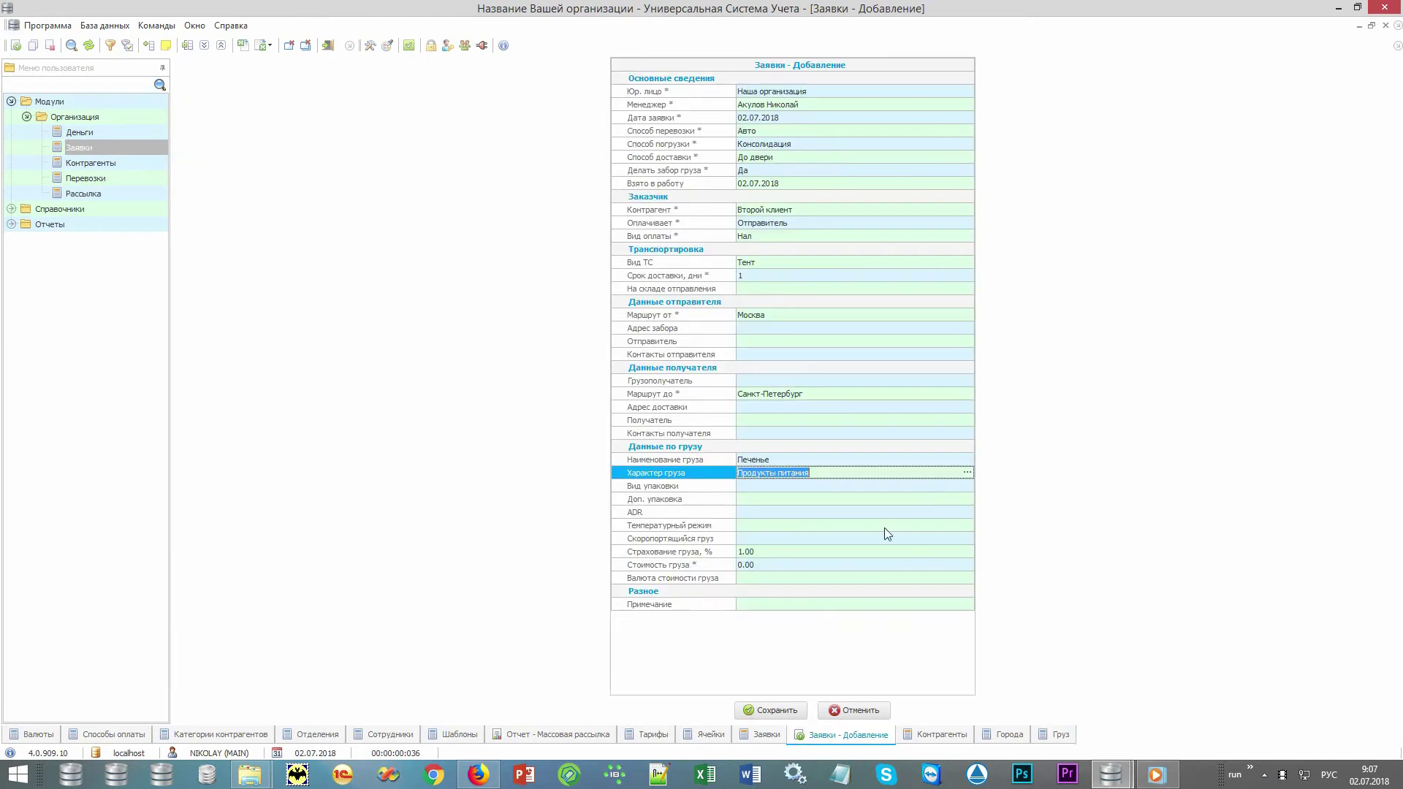
pyautogui.click(965, 486)
pyautogui.click(967, 486)
pyautogui.click(958, 500)
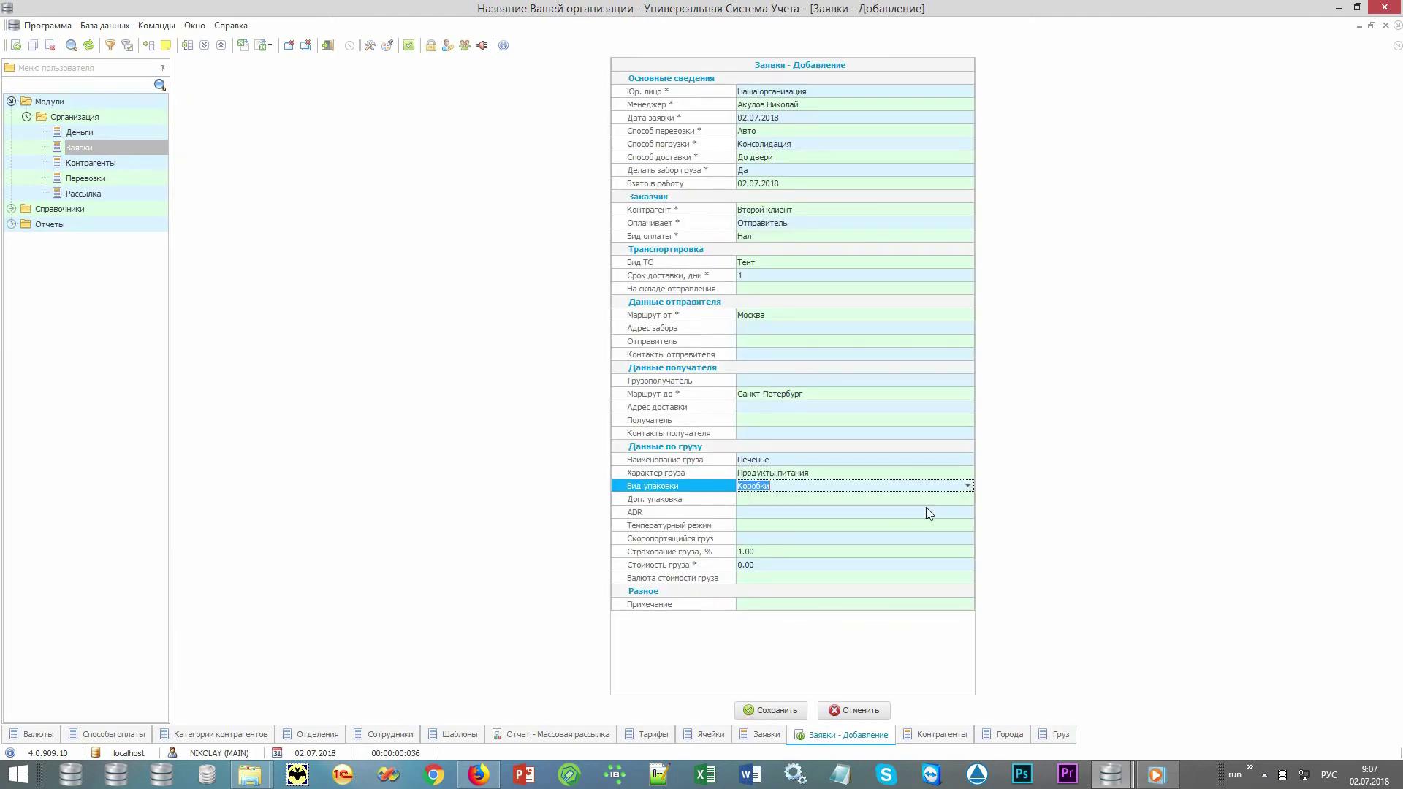
# Enter a cargo value of 100 000.00 in RUB.
pyautogui.click(877, 565)
pyautogui.write('100')
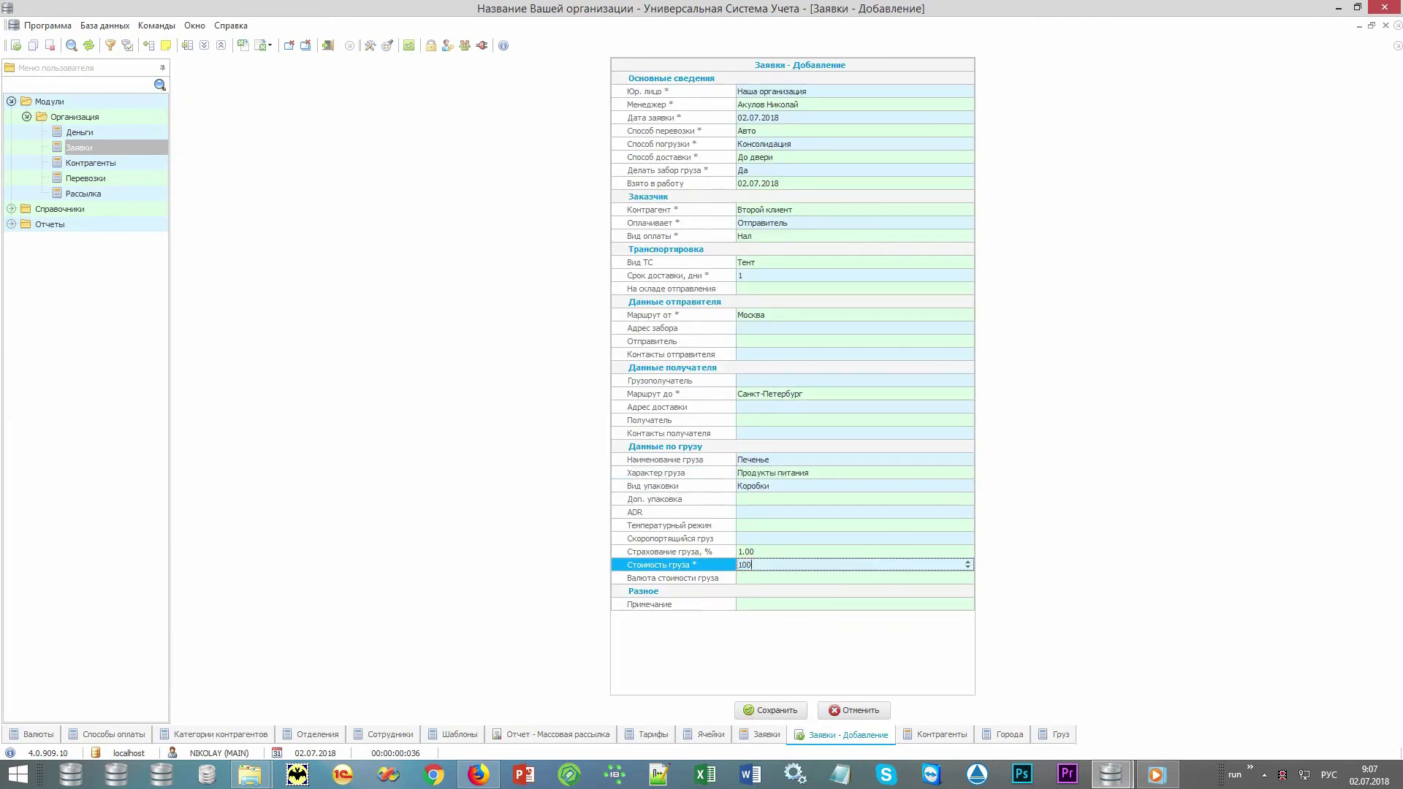
pyautogui.press('Return')
pyautogui.press('Down')
pyautogui.press('Down')
pyautogui.press('Down')
pyautogui.press('Return')
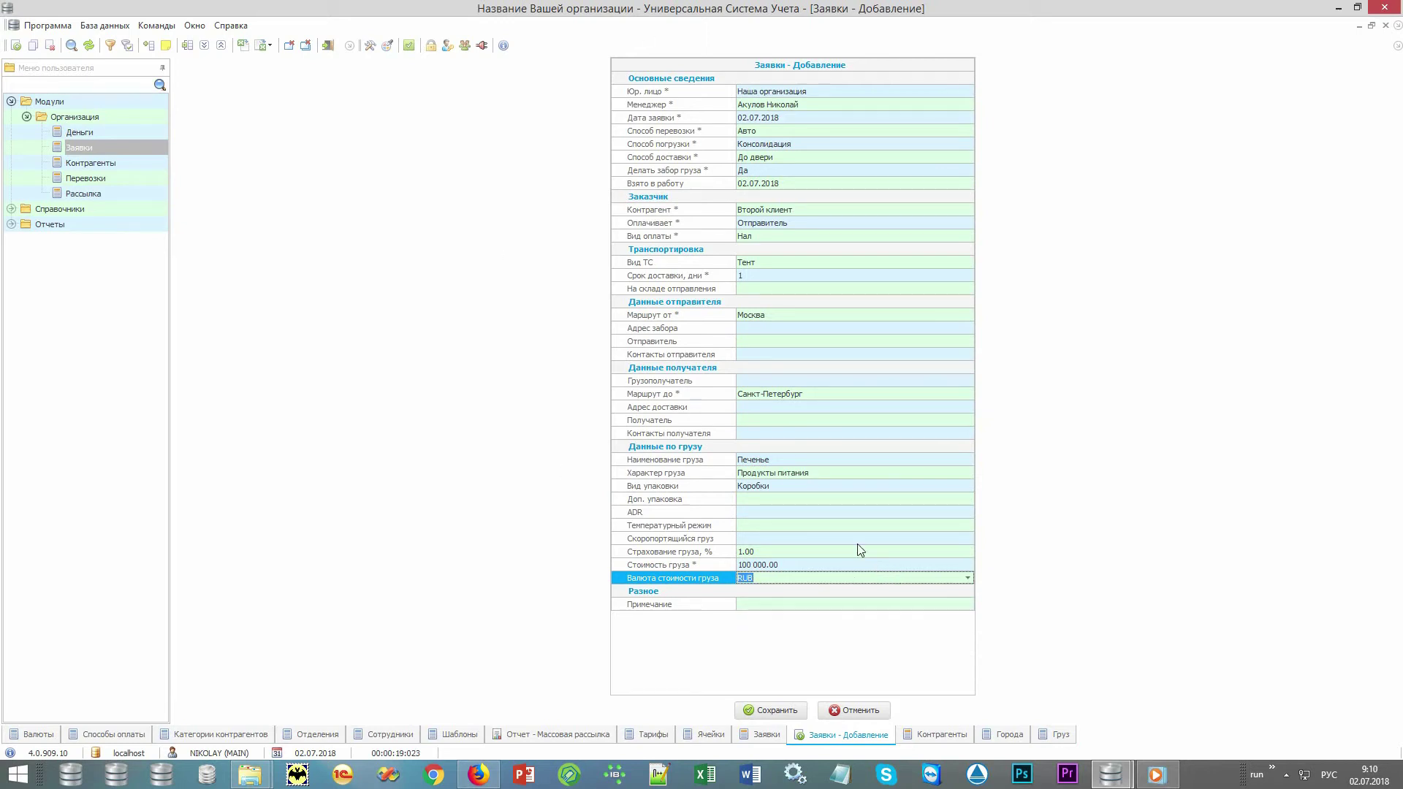
# Set pickup address Еще адрес забора and choose the sender contact and phone number.
pyautogui.click(968, 328)
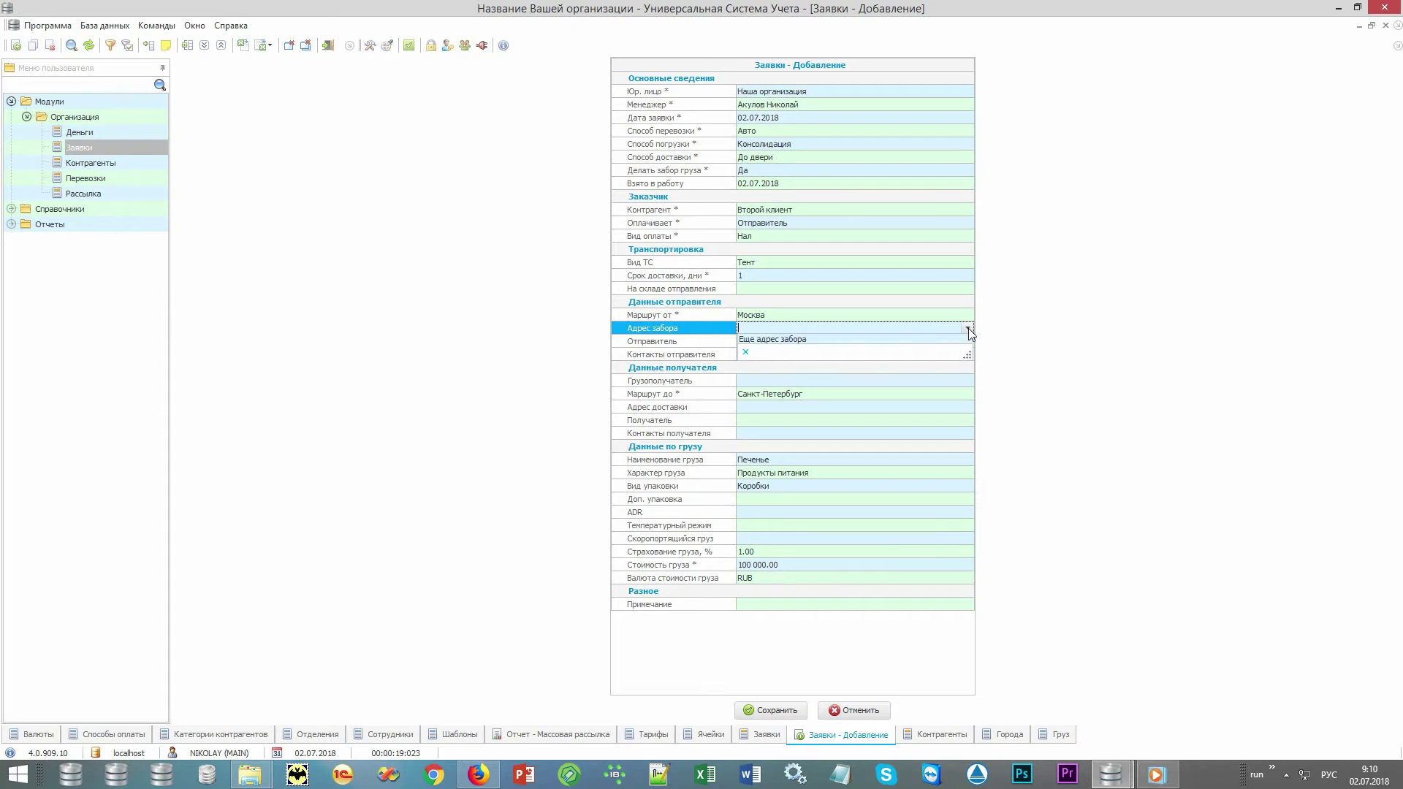
pyautogui.click(955, 339)
pyautogui.click(967, 341)
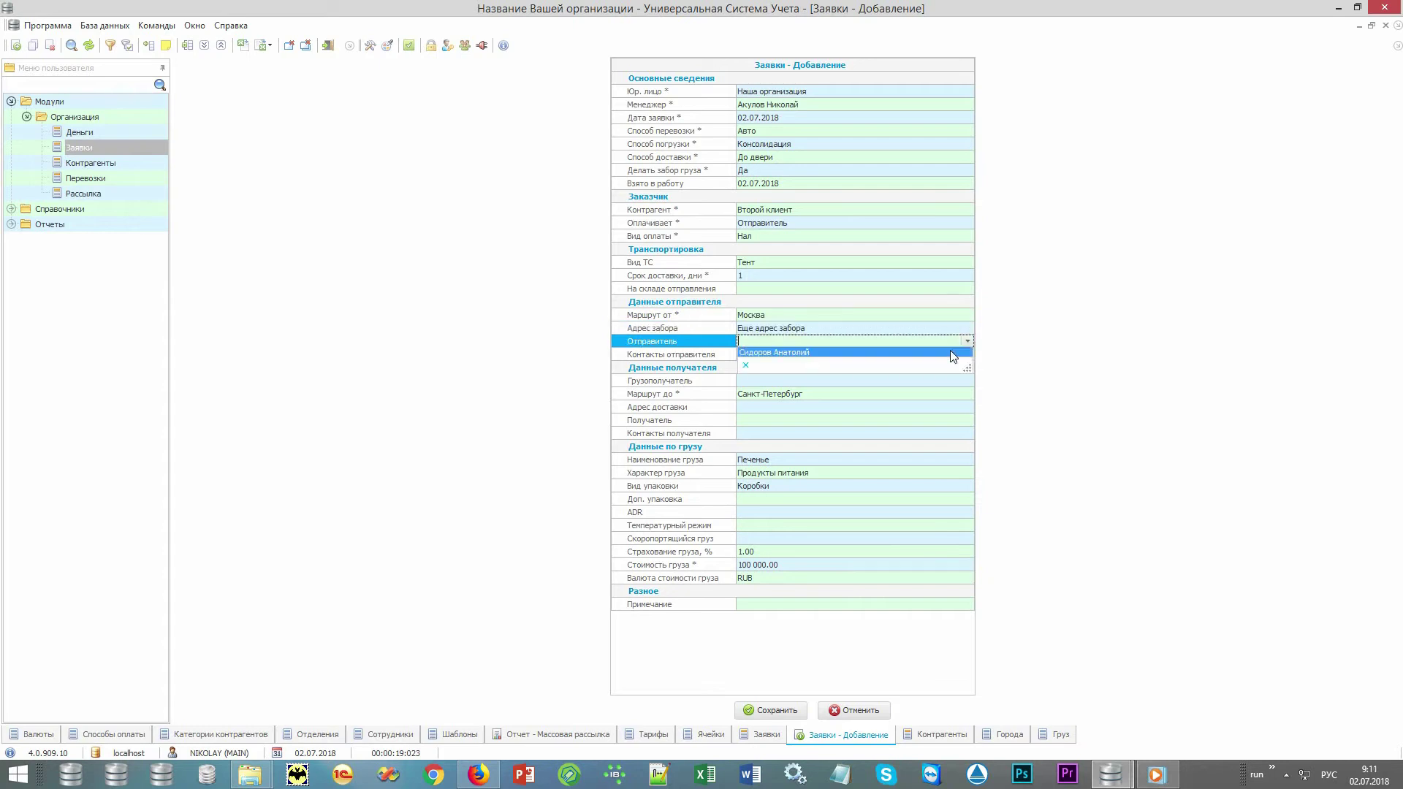
pyautogui.click(950, 351)
pyautogui.click(962, 355)
pyautogui.click(956, 370)
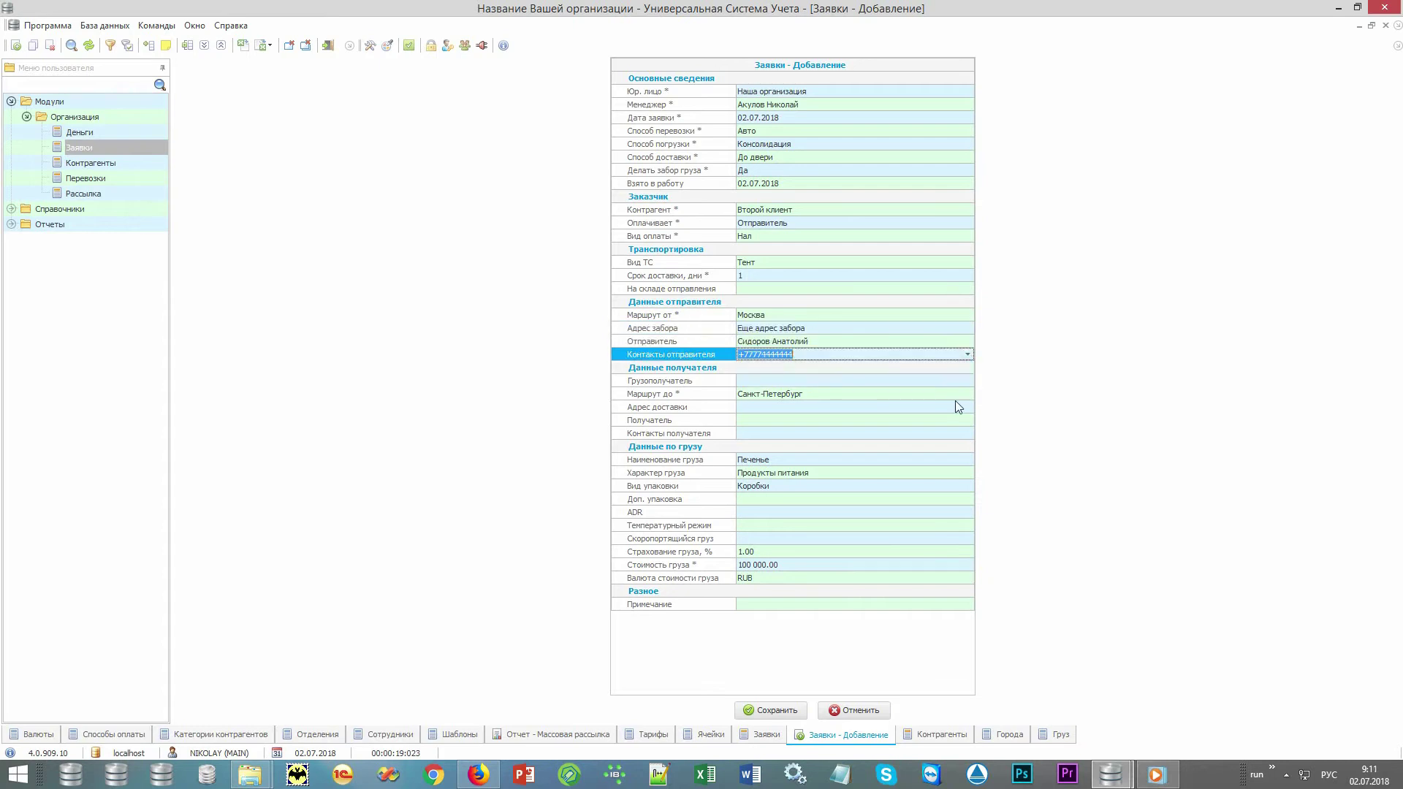
# Set delivery address Еще адрес доставки and choose the recipient contact and number.
pyautogui.click(961, 410)
pyautogui.click(968, 407)
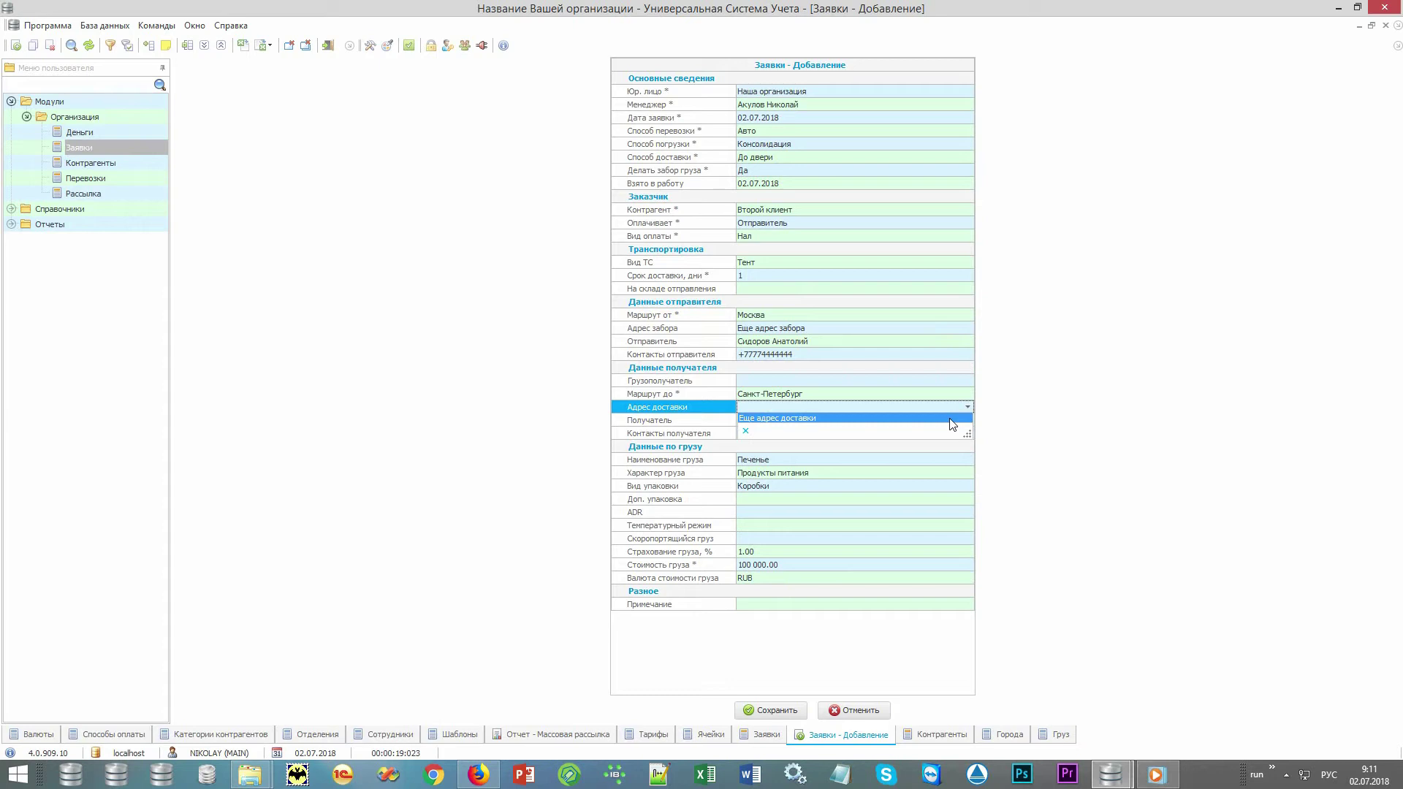
pyautogui.click(949, 422)
pyautogui.click(949, 422)
pyautogui.click(967, 421)
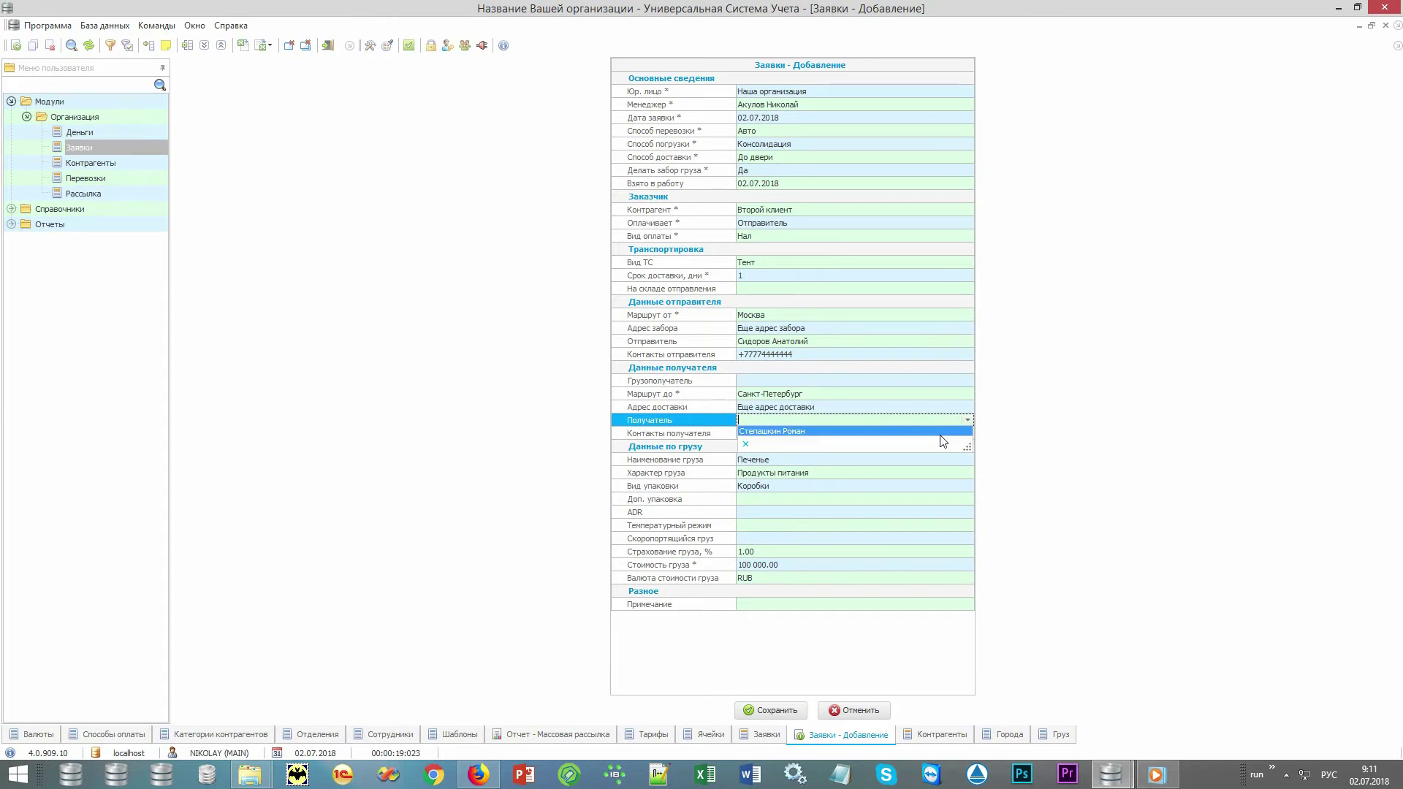
pyautogui.click(941, 440)
pyautogui.click(954, 435)
pyautogui.click(967, 433)
pyautogui.click(946, 441)
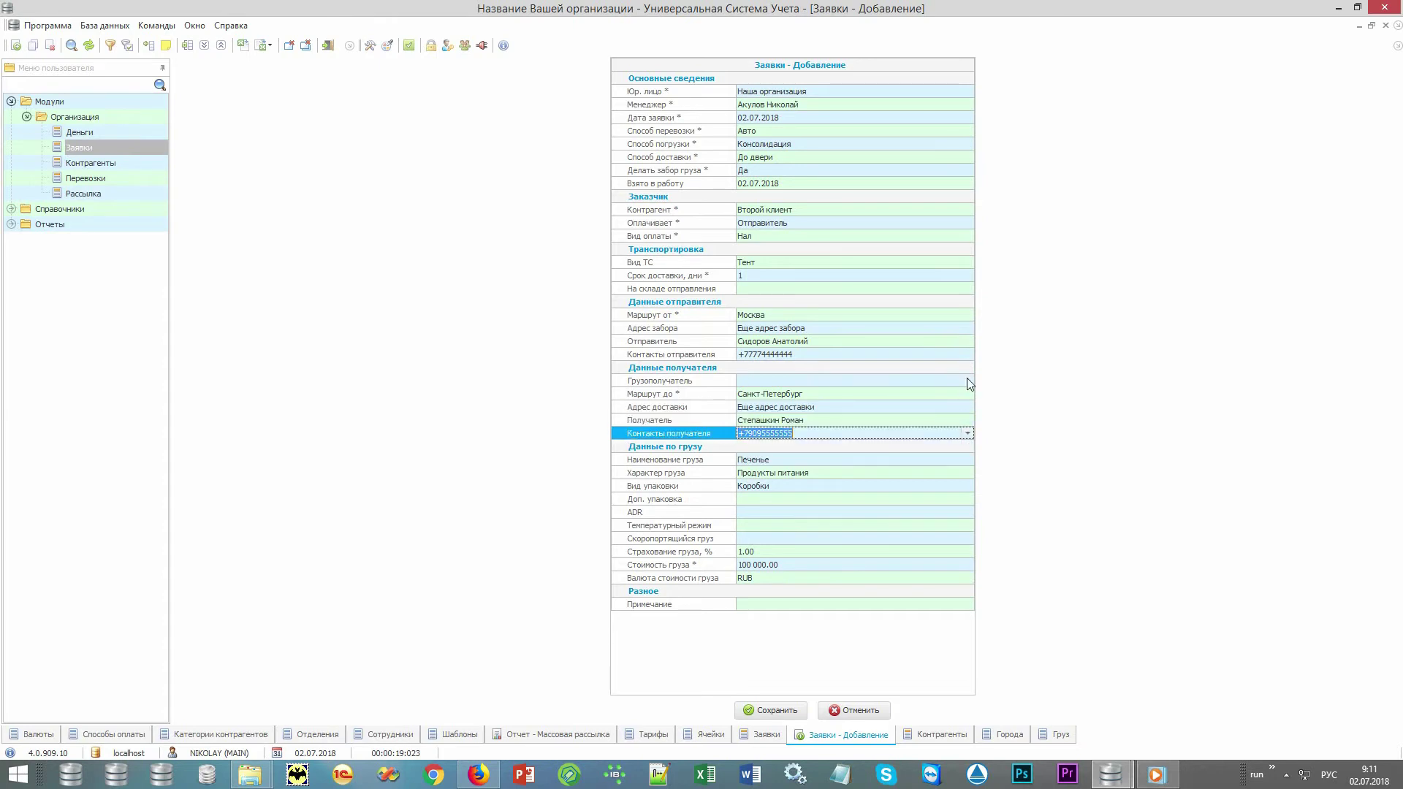
# Set Грузополучатель to Некий перевозчик and save the order.
pyautogui.click(966, 380)
pyautogui.click(968, 380)
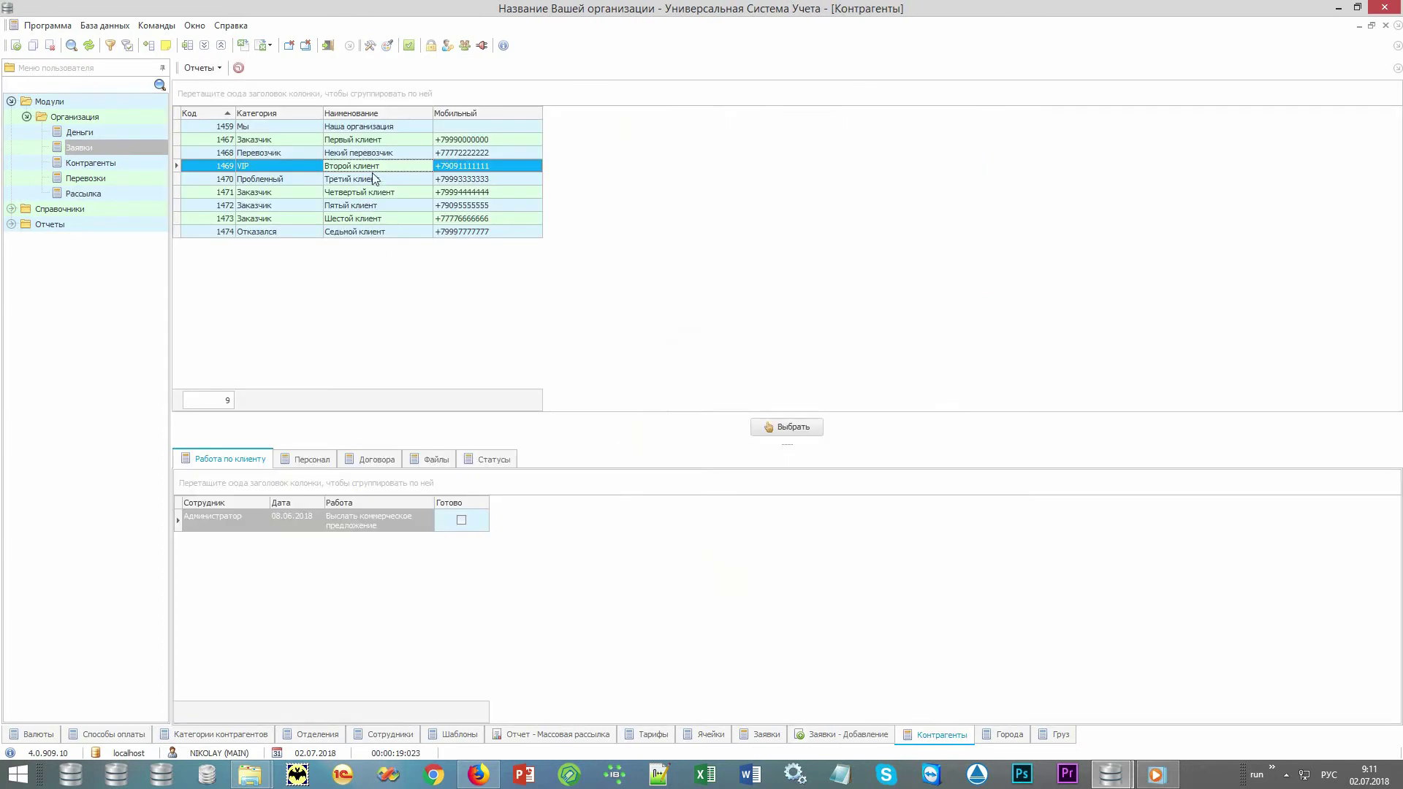
pyautogui.click(379, 154)
pyautogui.doubleClick(379, 154)
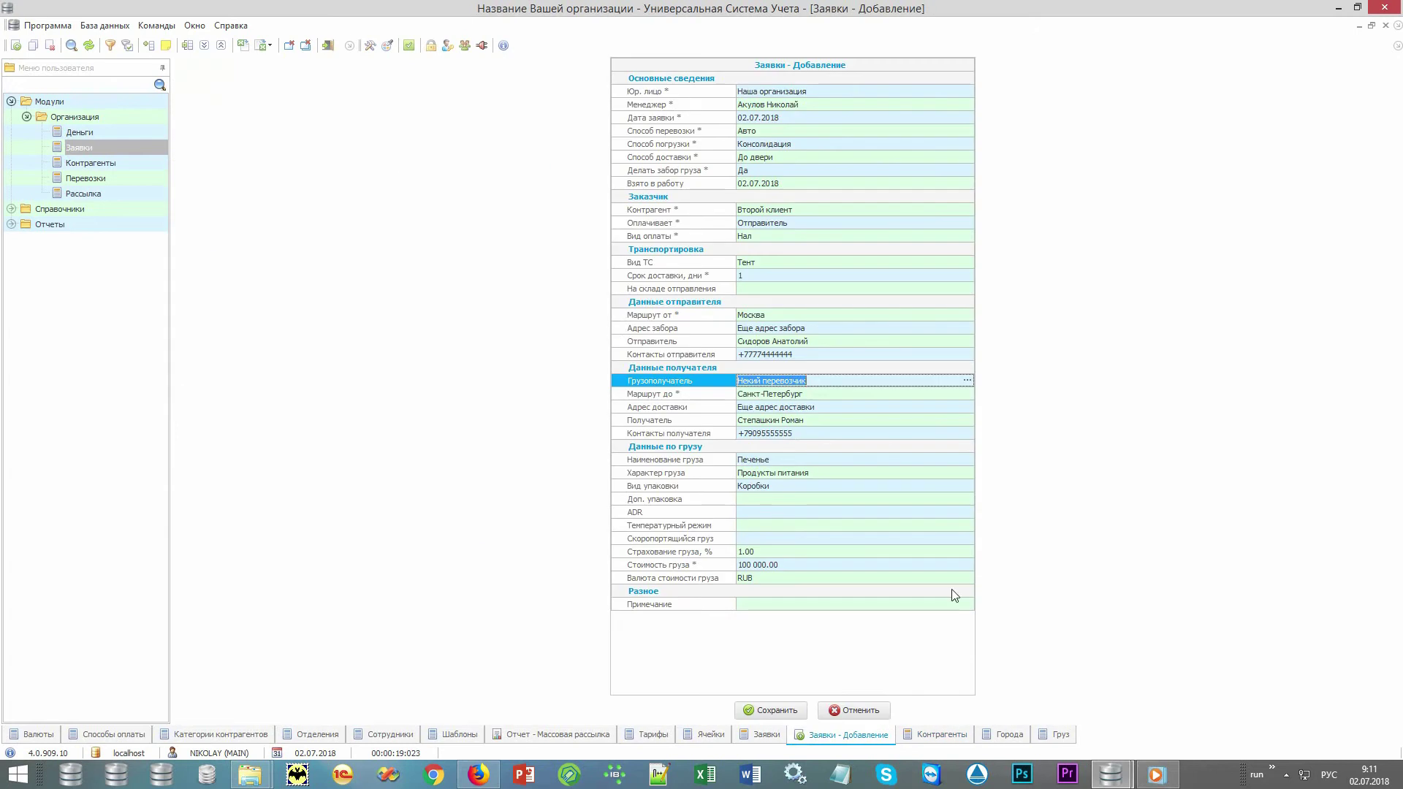
pyautogui.click(774, 710)
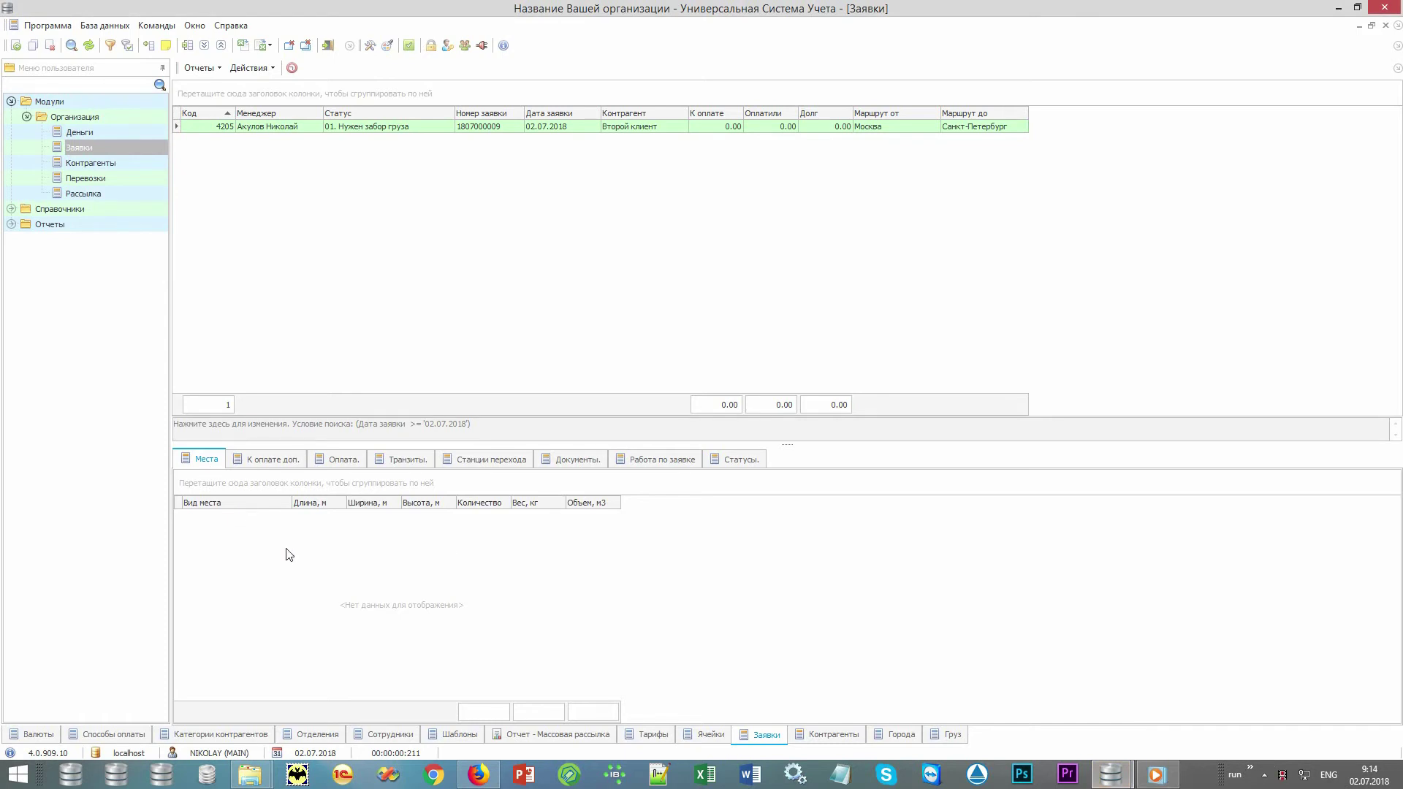
# Add a new cargo place of type Короб to the order.
pyautogui.rightClick(285, 550)
pyautogui.click(429, 240)
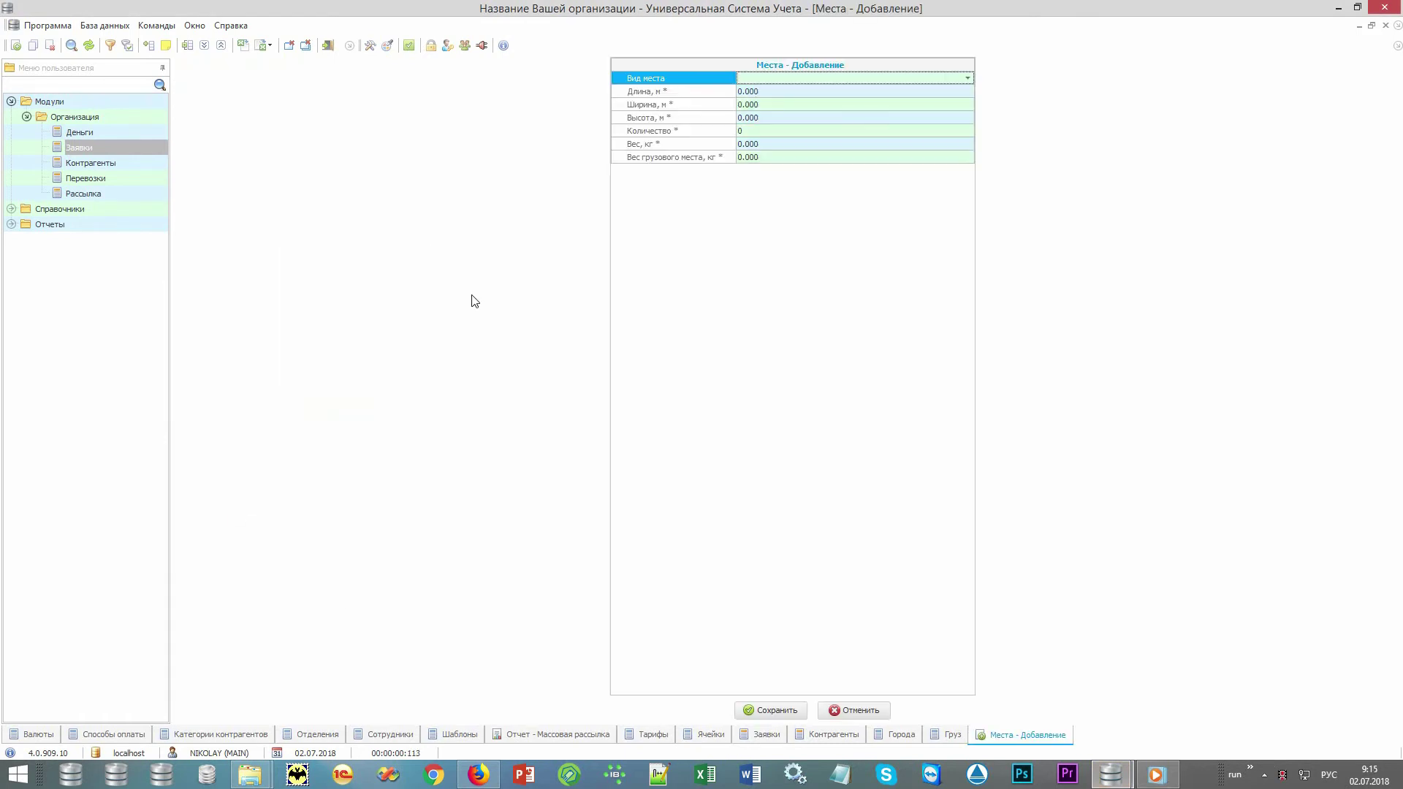
pyautogui.hotkey('alt', 'Down')
pyautogui.press('Down')
pyautogui.press('Return')
# Give the place dimensions 1 × 2 × 1 m with quantity 17 and save it.
pyautogui.press('Tab')
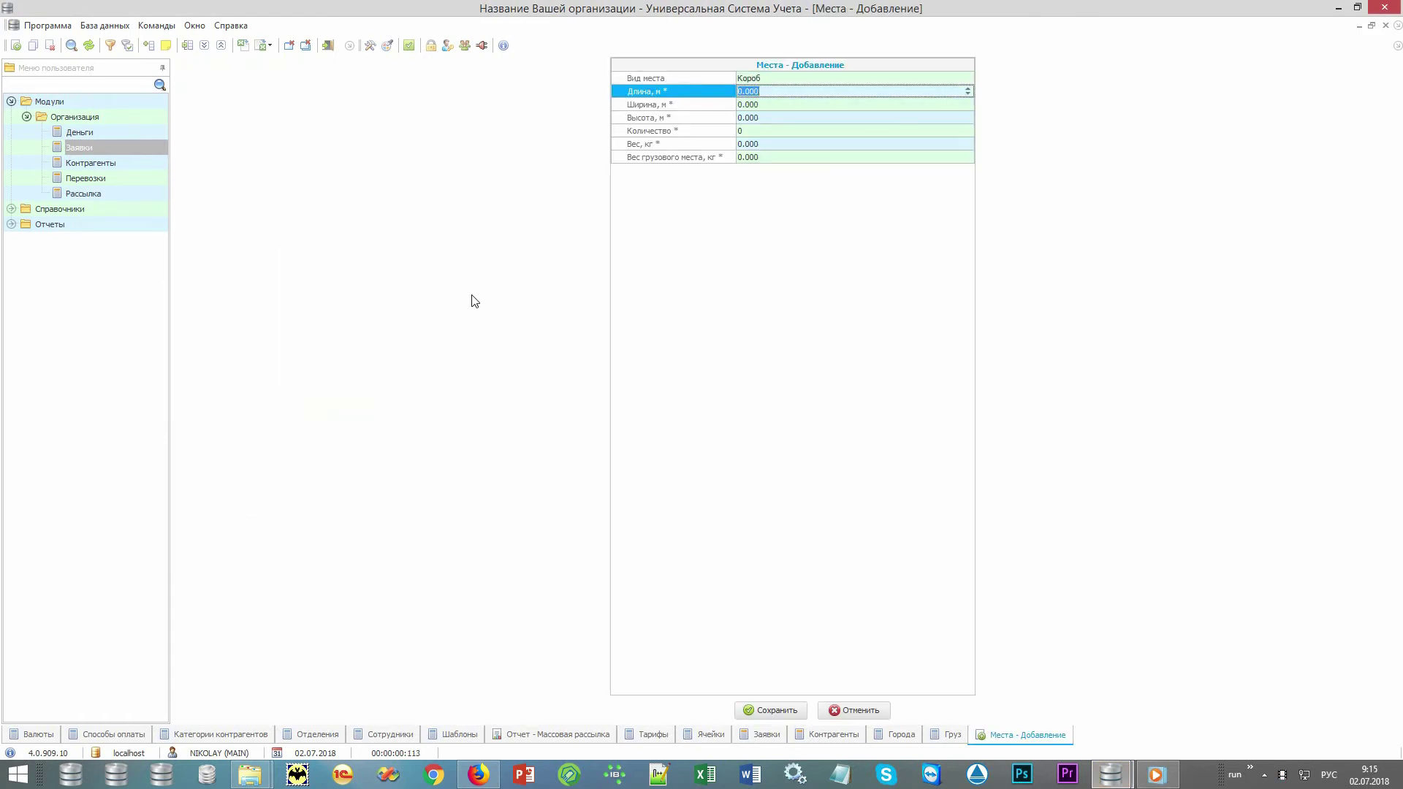
pyautogui.write('1')
pyautogui.press('Tab')
pyautogui.write('2')
pyautogui.press('Tab')
pyautogui.write('1')
pyautogui.press('Tab')
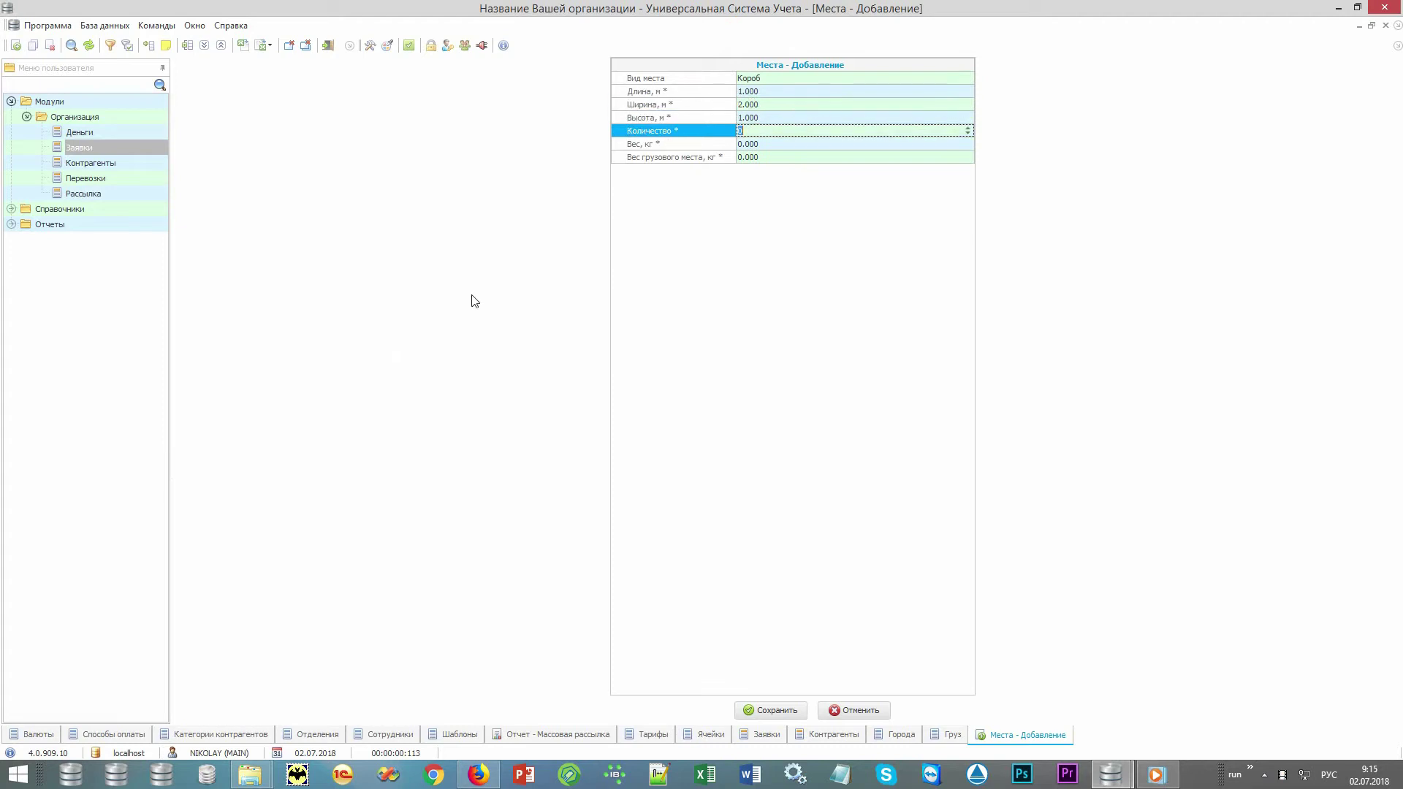
pyautogui.press('Tab')
pyautogui.press('Tab')
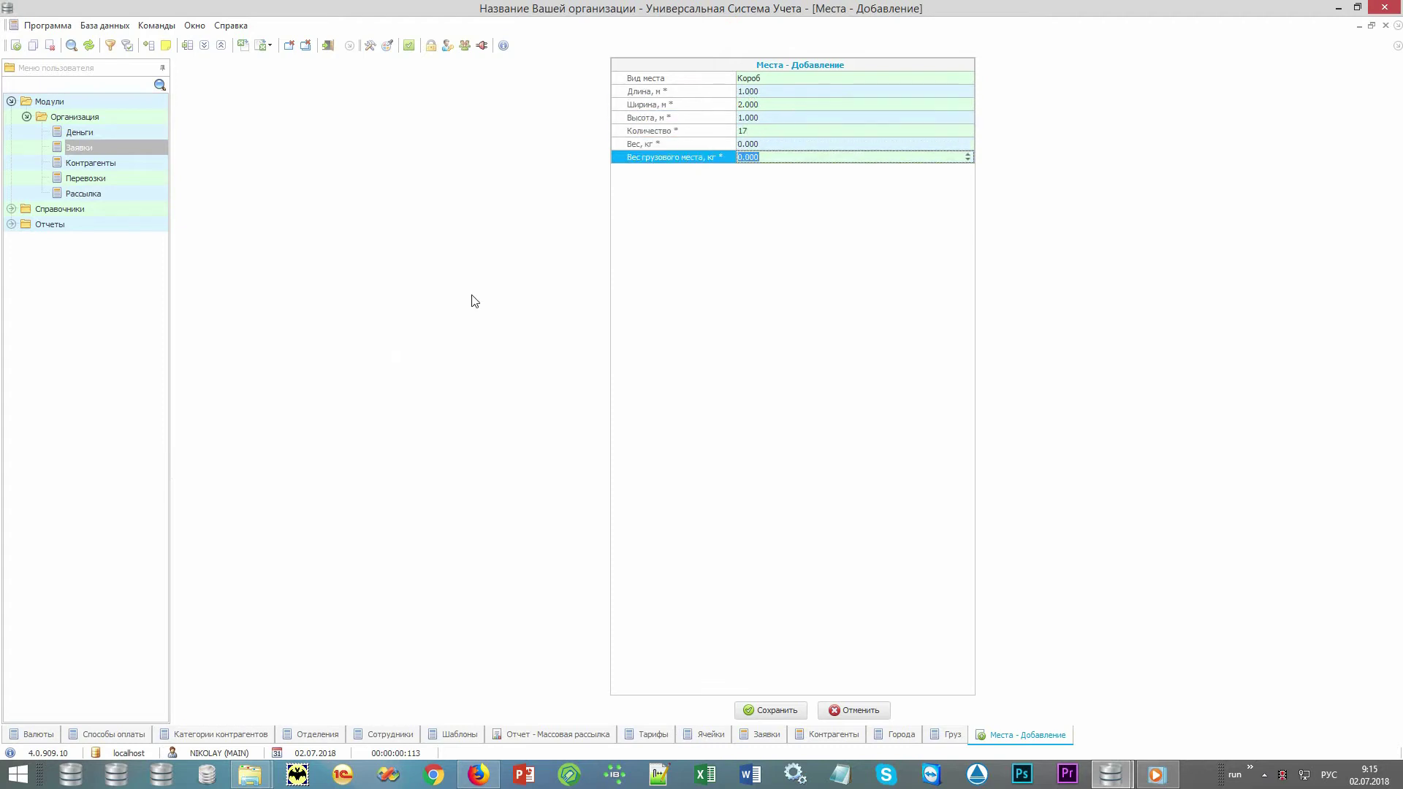
pyautogui.press('Return')
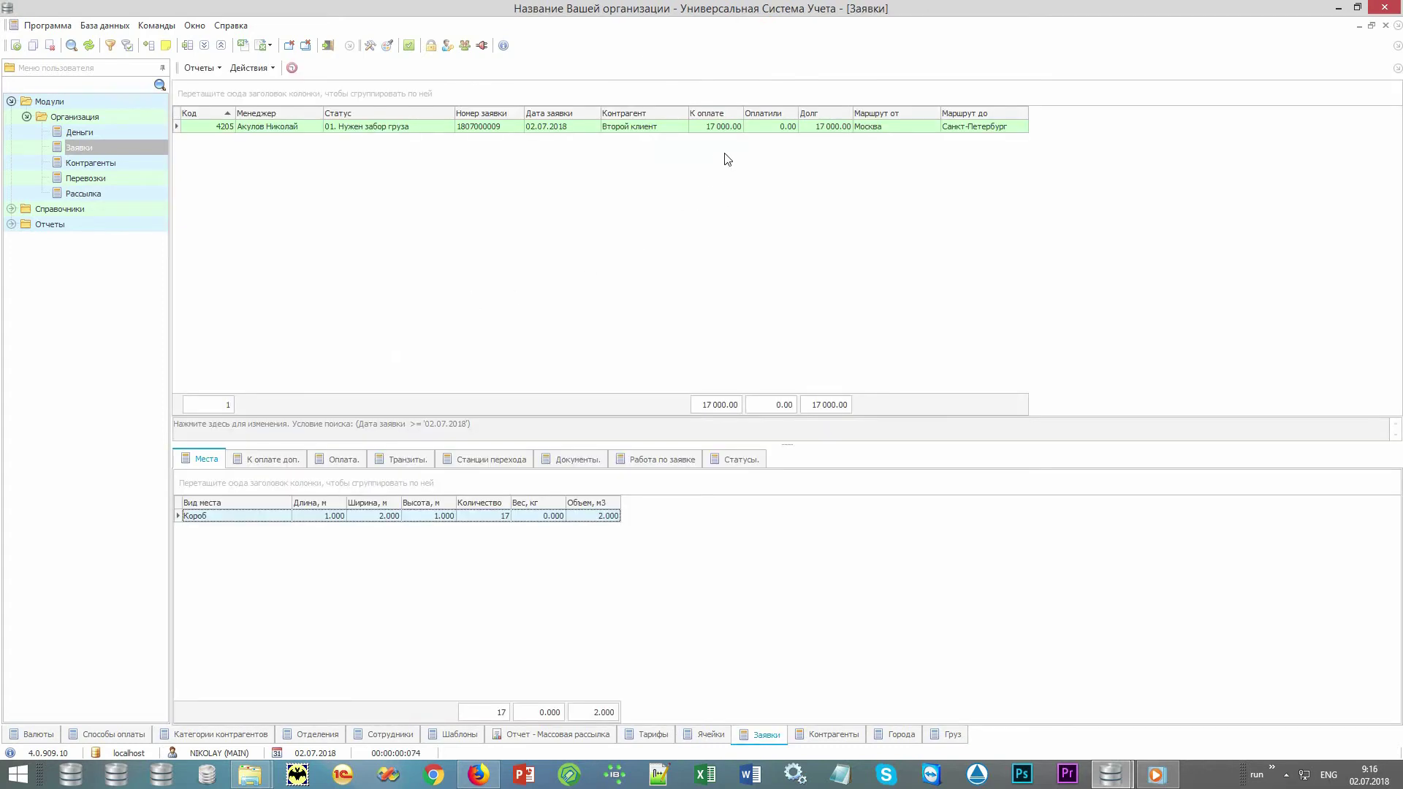
pyautogui.click(734, 130)
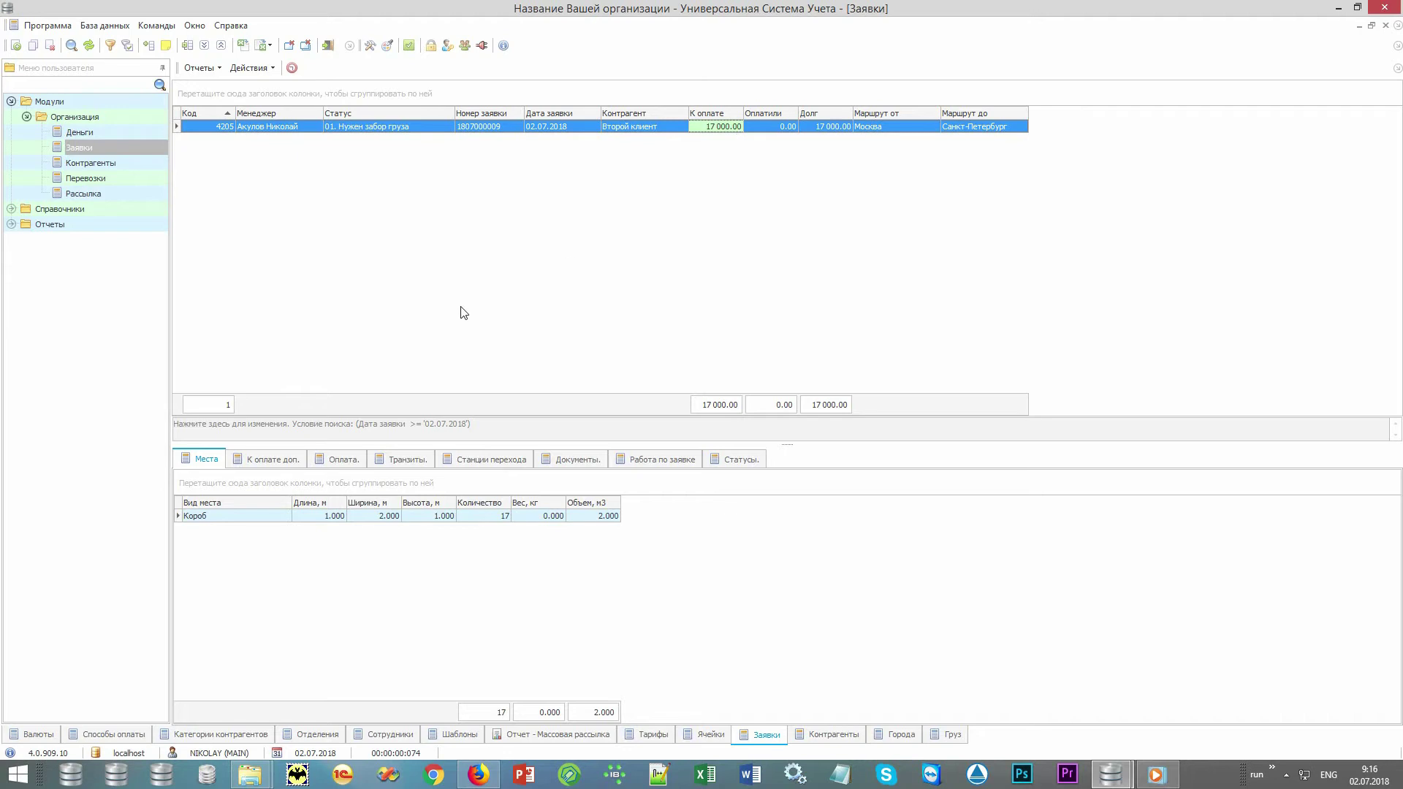
# Add a 3000 Охрана extra charge to the order on К оплате доп.
pyautogui.click(287, 461)
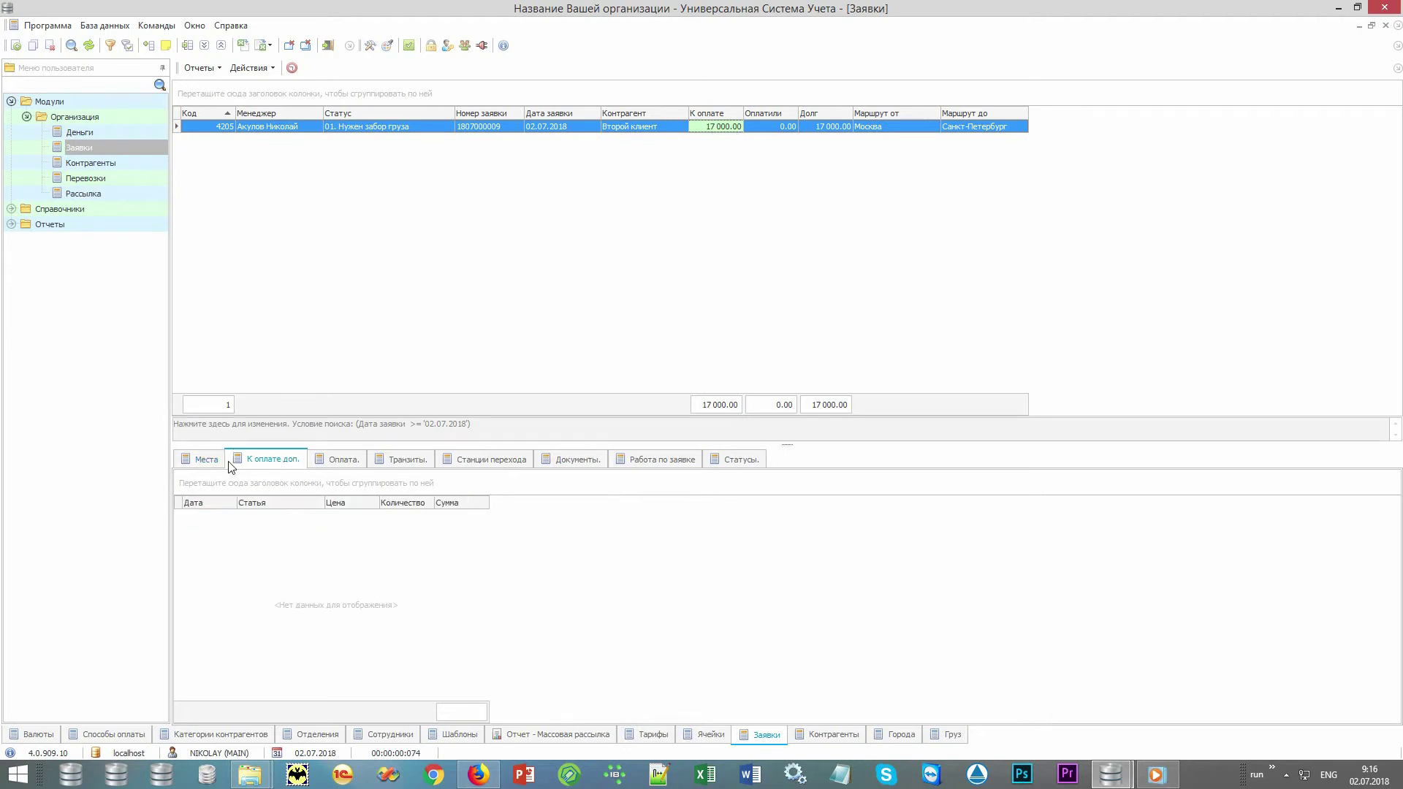
pyautogui.rightClick(366, 584)
pyautogui.click(467, 275)
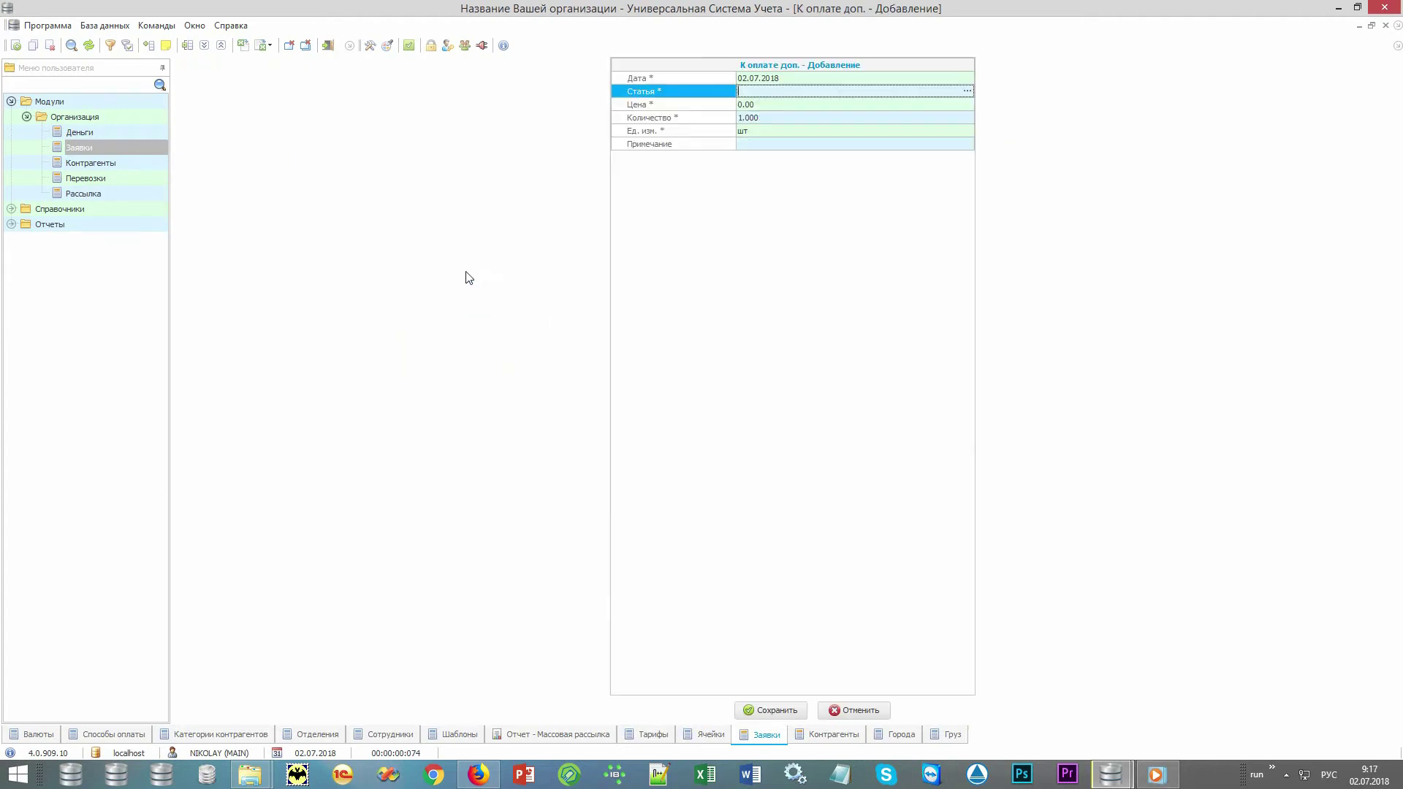
pyautogui.press('F4')
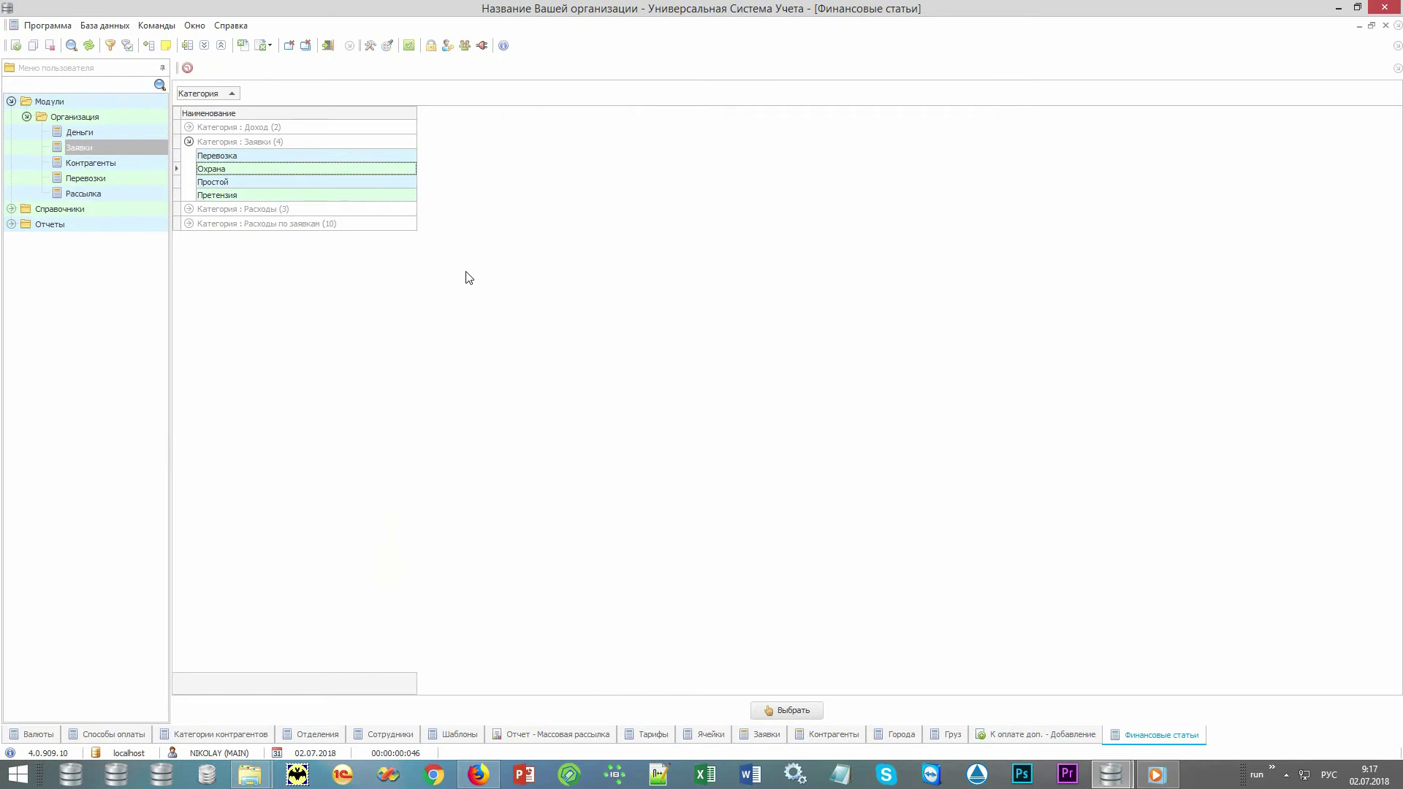
pyautogui.press('Return')
pyautogui.press('Return')
pyautogui.write('3000')
pyautogui.hotkey('ctrl', 'Return')
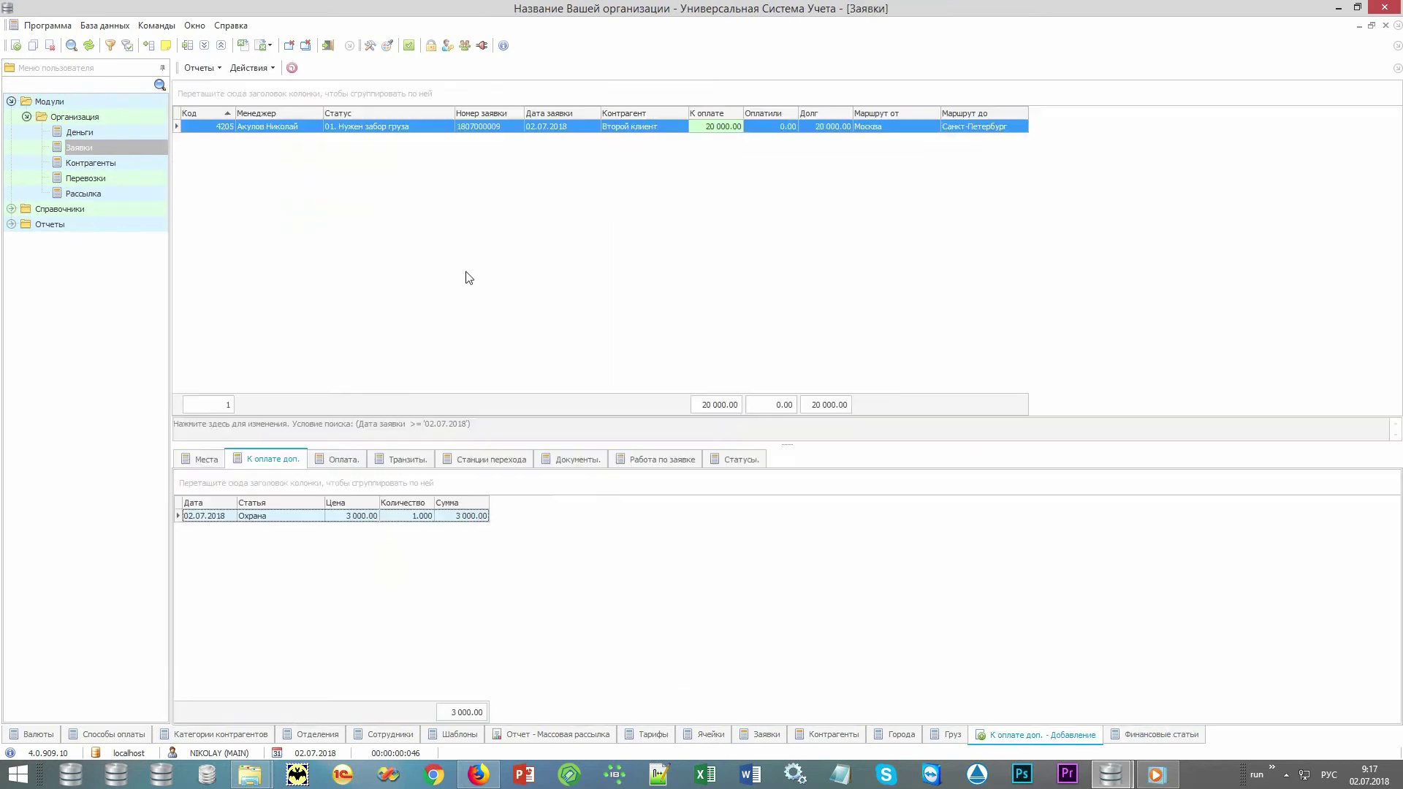
pyautogui.click(735, 130)
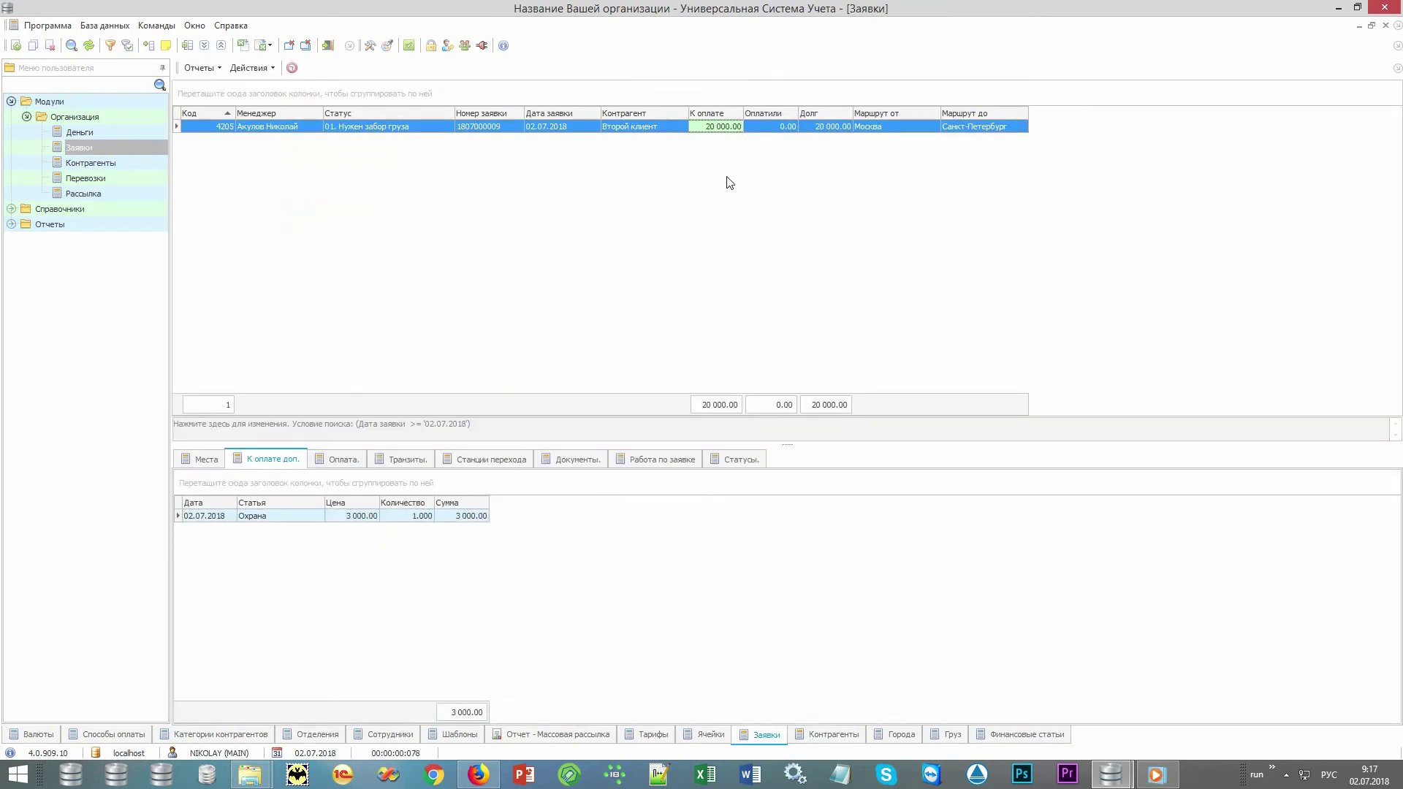
# Record a 20 000 payment into Касса and confirm the order's debt is 0.00.
pyautogui.click(350, 457)
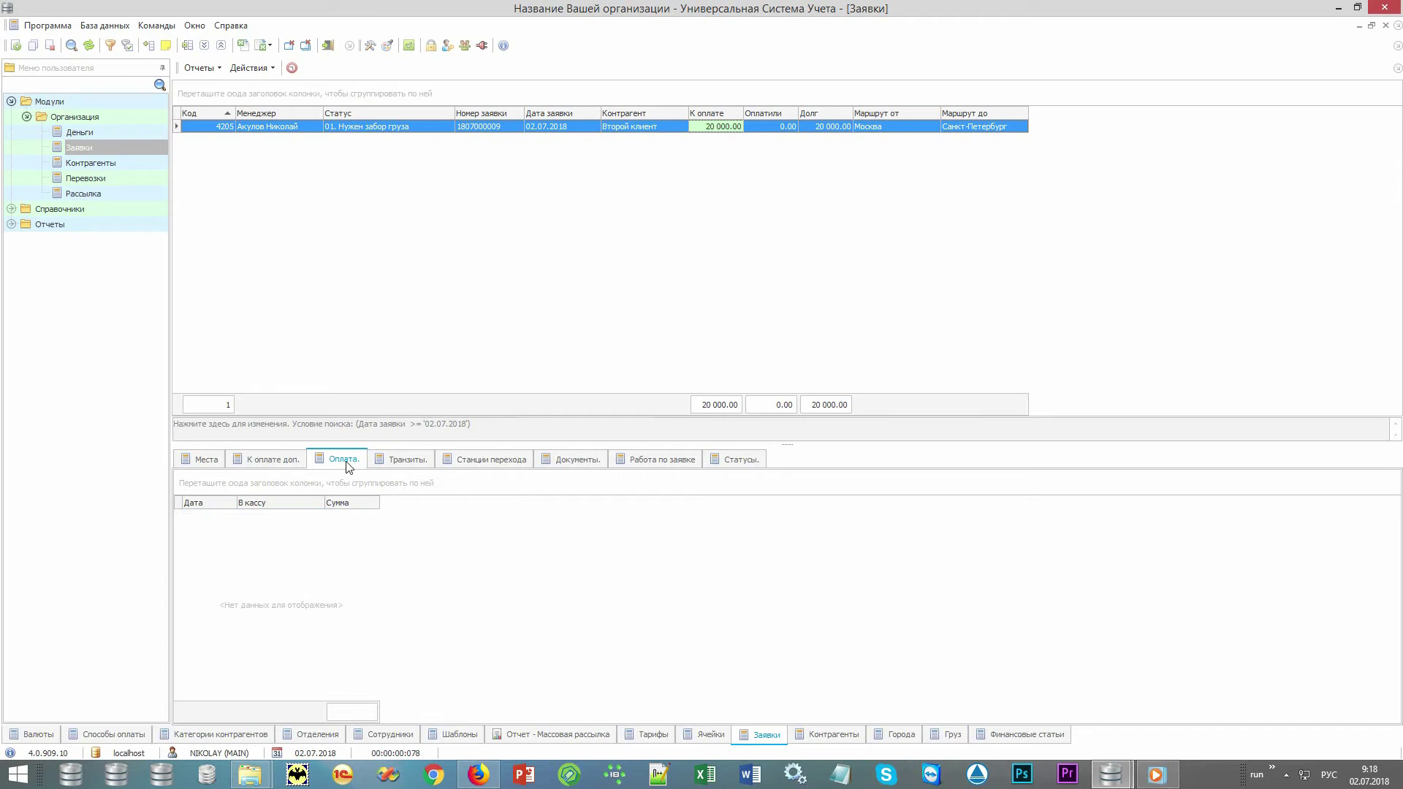
pyautogui.rightClick(408, 630)
pyautogui.click(496, 324)
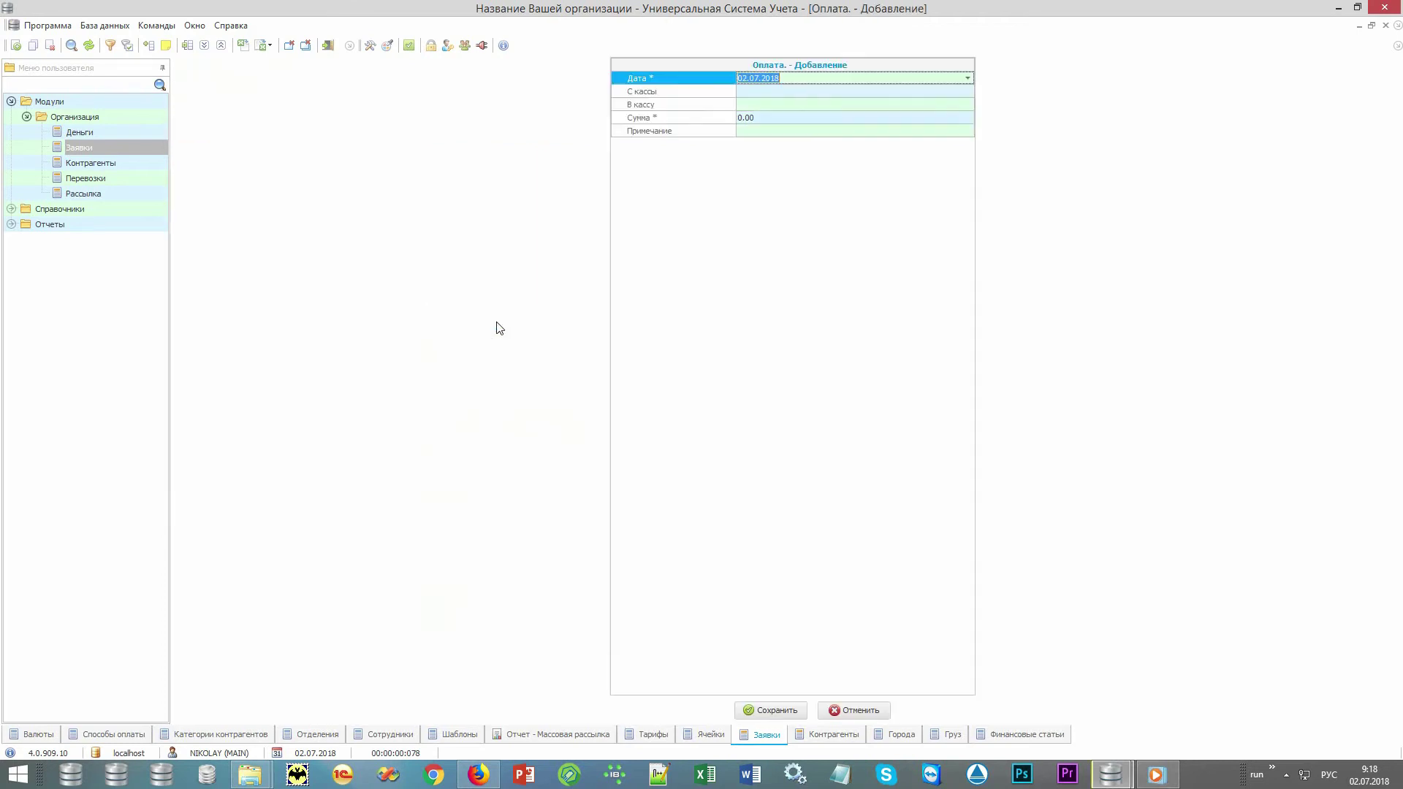
pyautogui.press('Return')
pyautogui.hotkey('alt', 'Down')
pyautogui.press('Down')
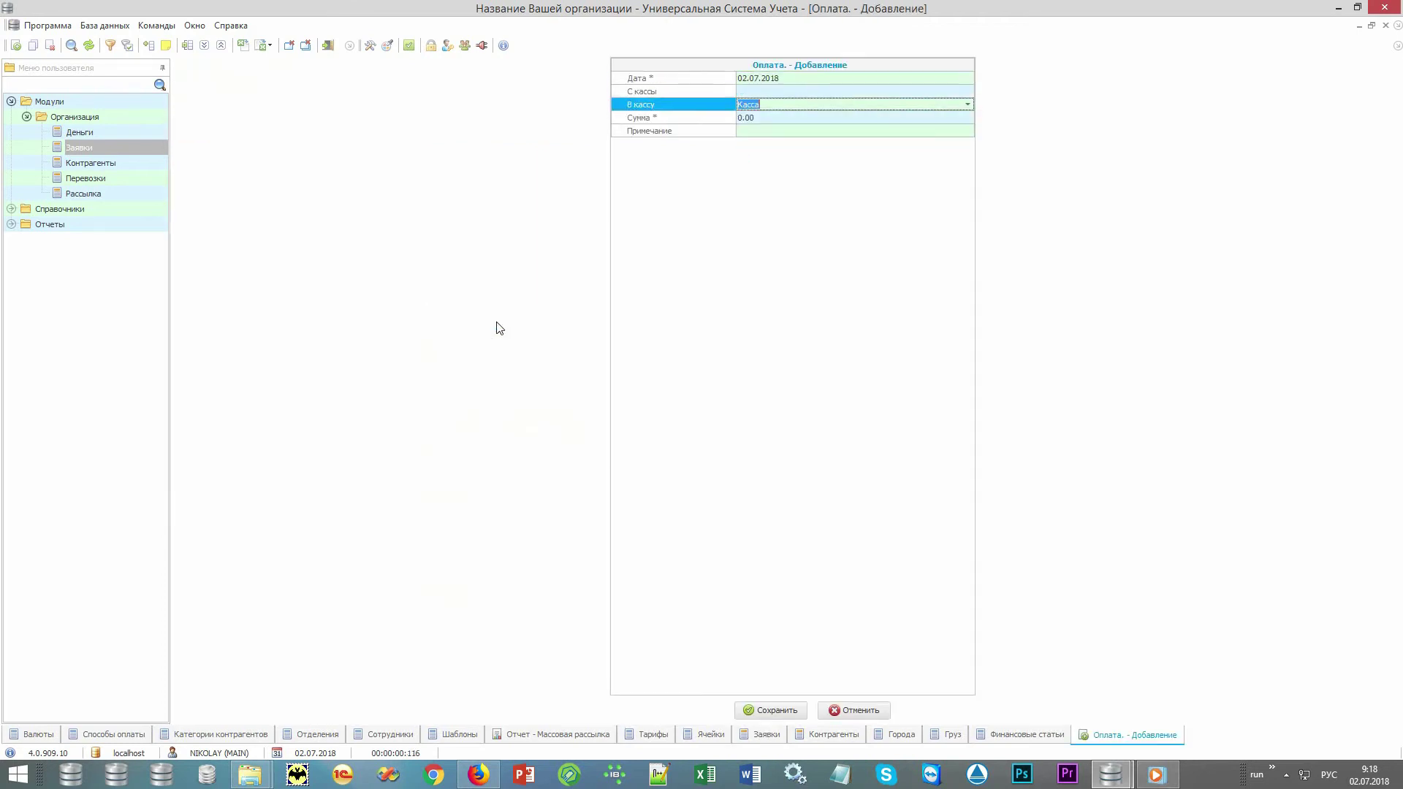
pyautogui.press('Return')
pyautogui.write('20 000')
pyautogui.hotkey('ctrl', 'Return')
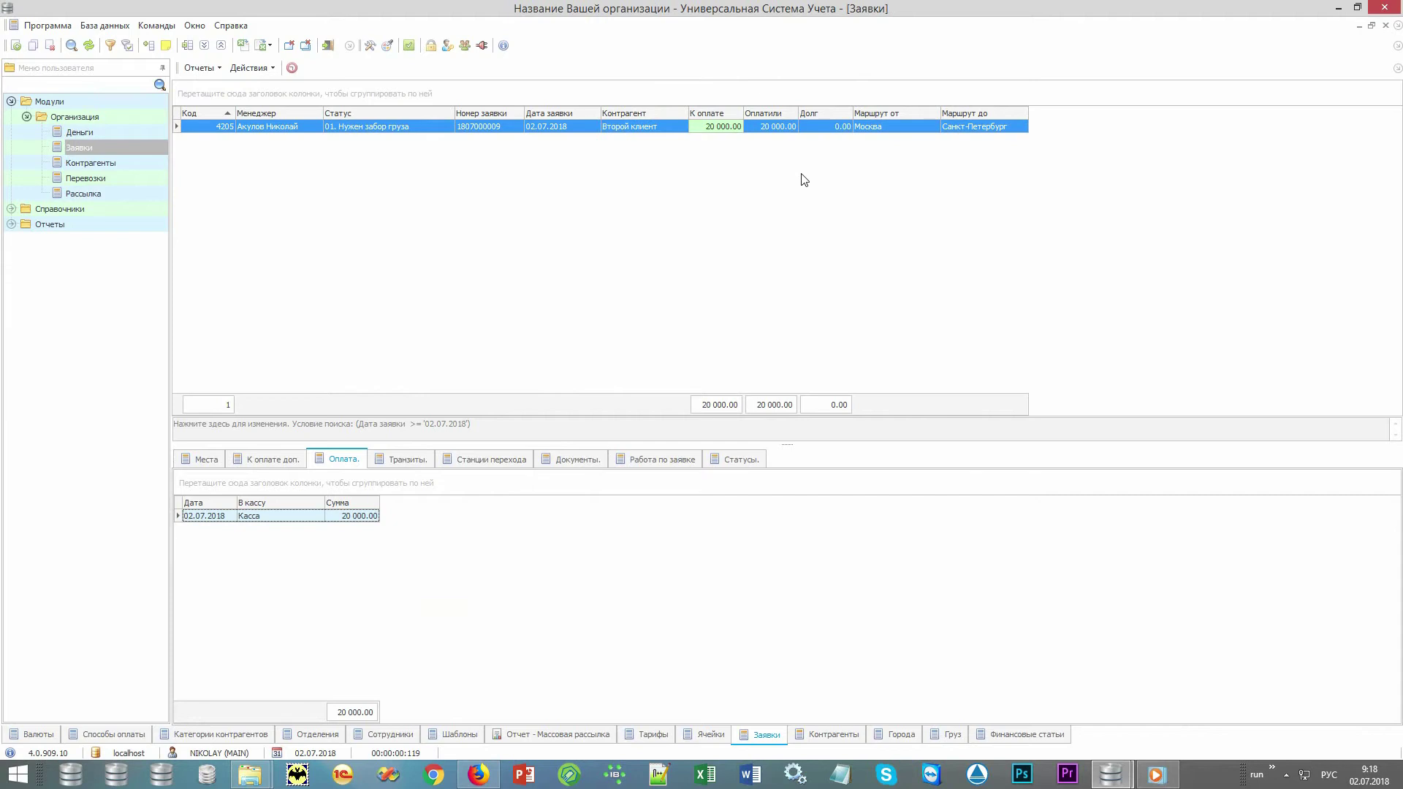
pyautogui.click(813, 129)
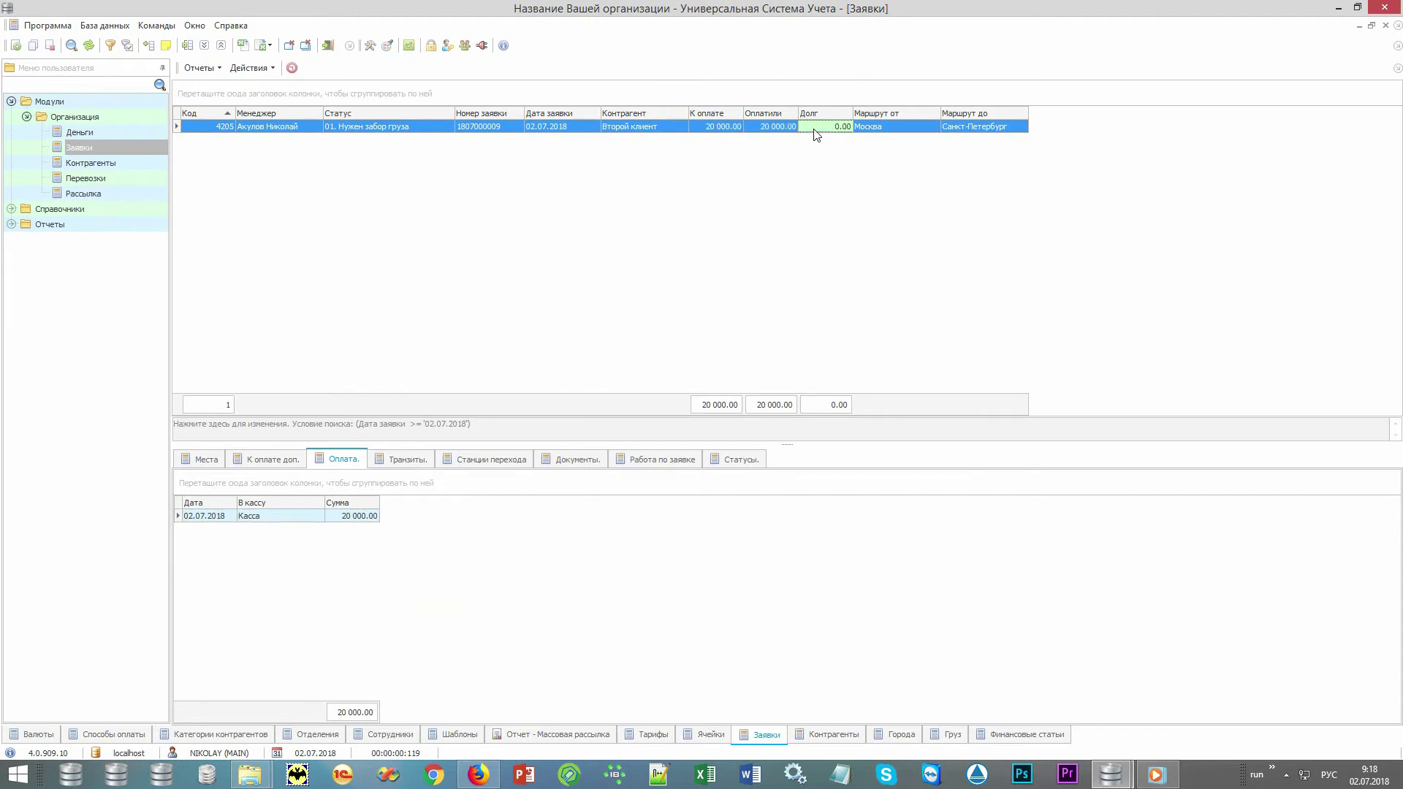
# Review the order's Транзиты and Станции перехода, then show its Документы checklist.
pyautogui.click(420, 458)
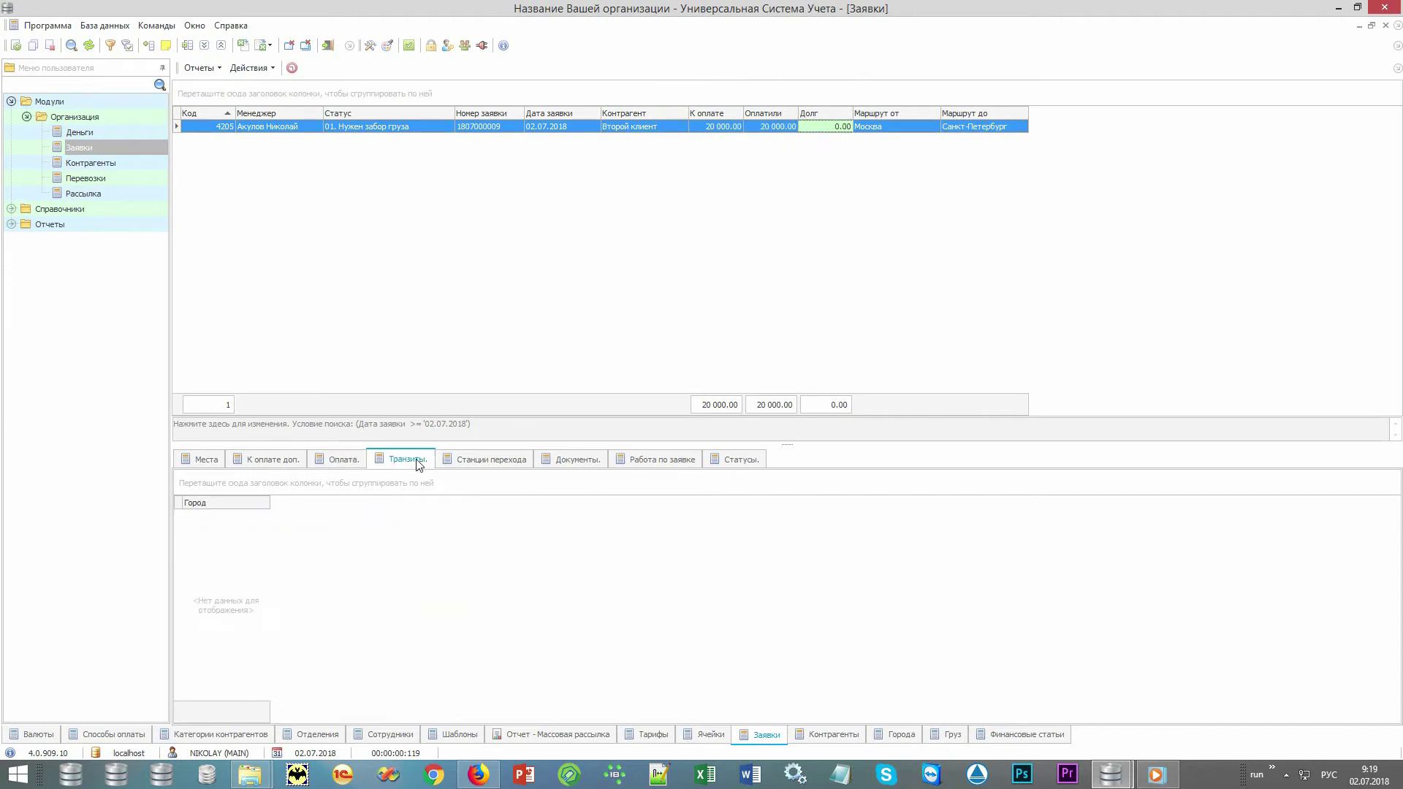
pyautogui.click(516, 462)
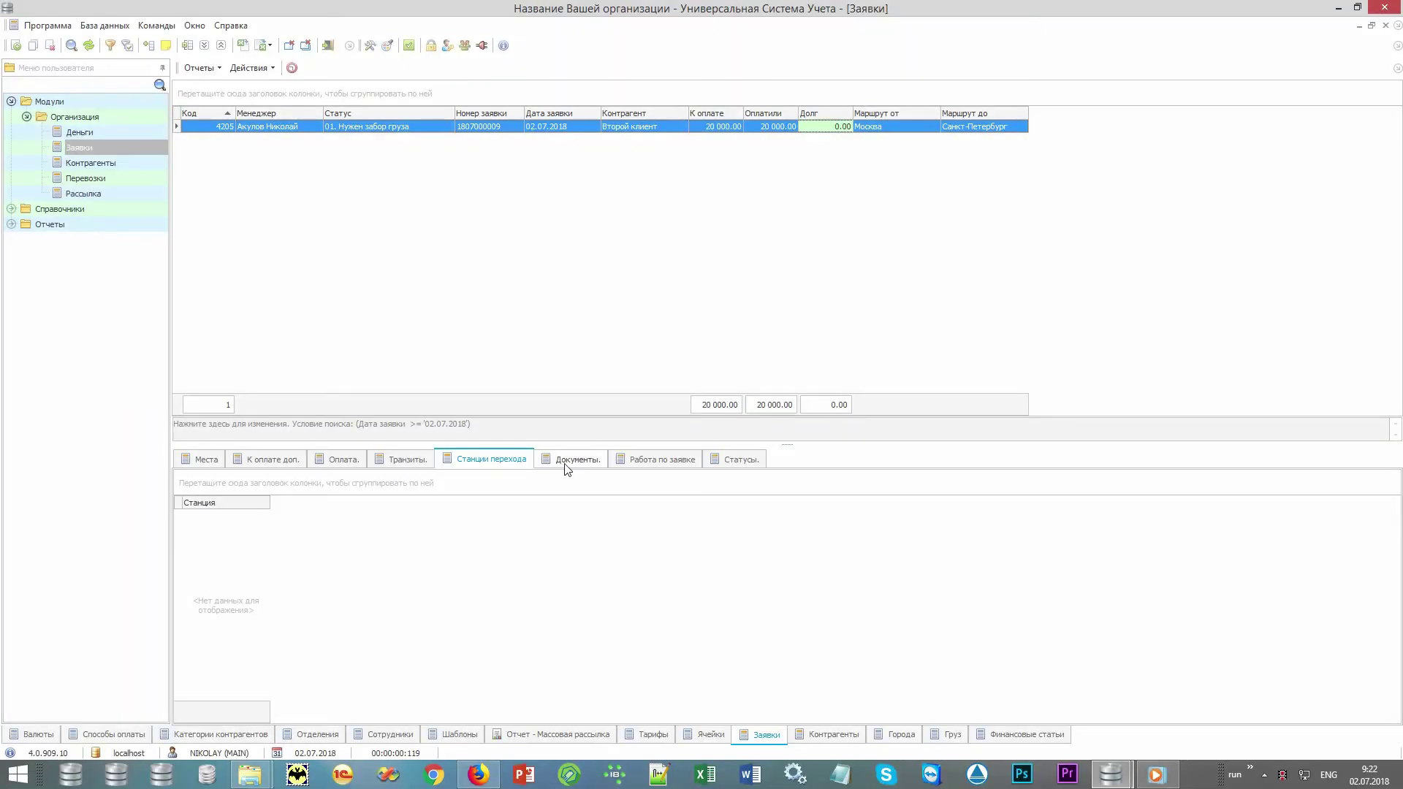
pyautogui.click(567, 460)
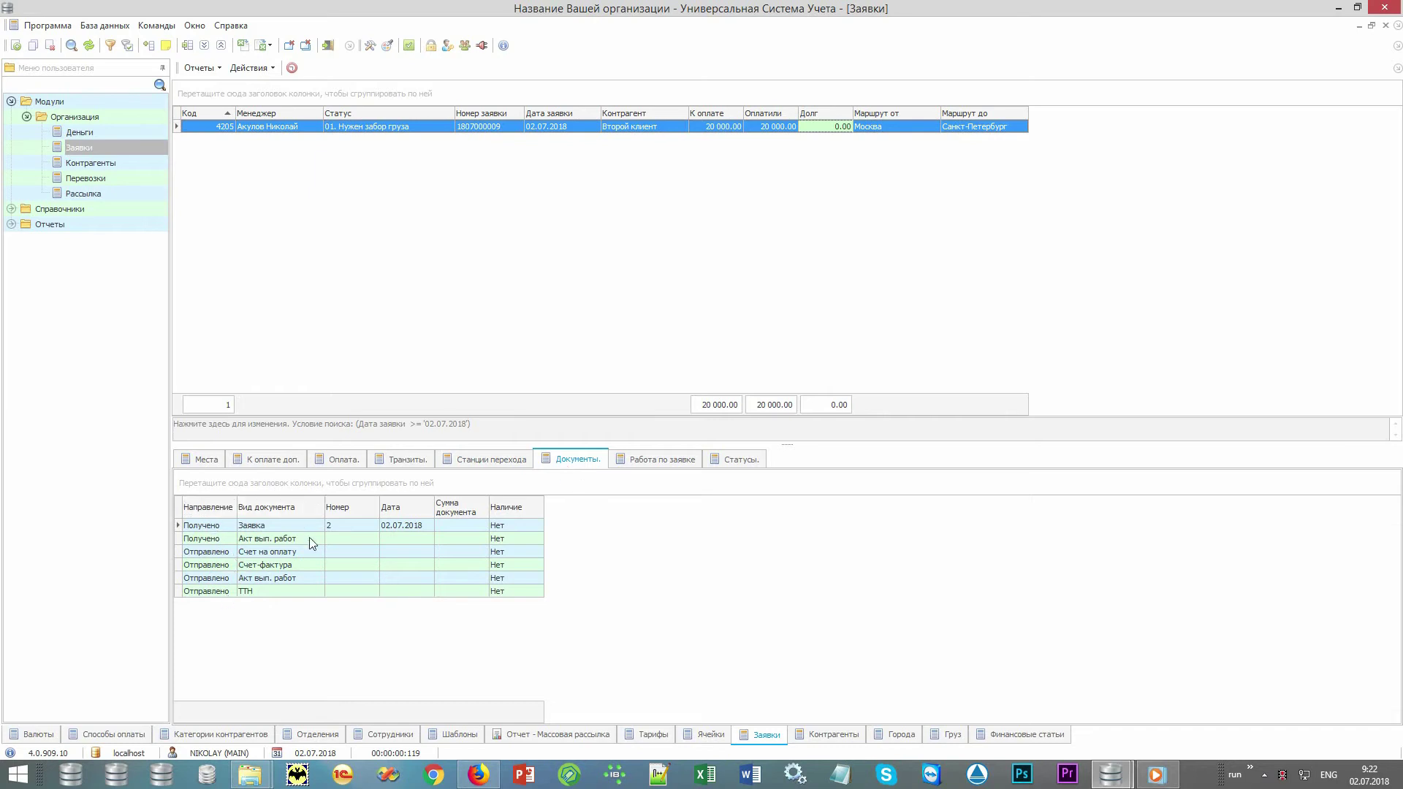
pyautogui.doubleClick(523, 525)
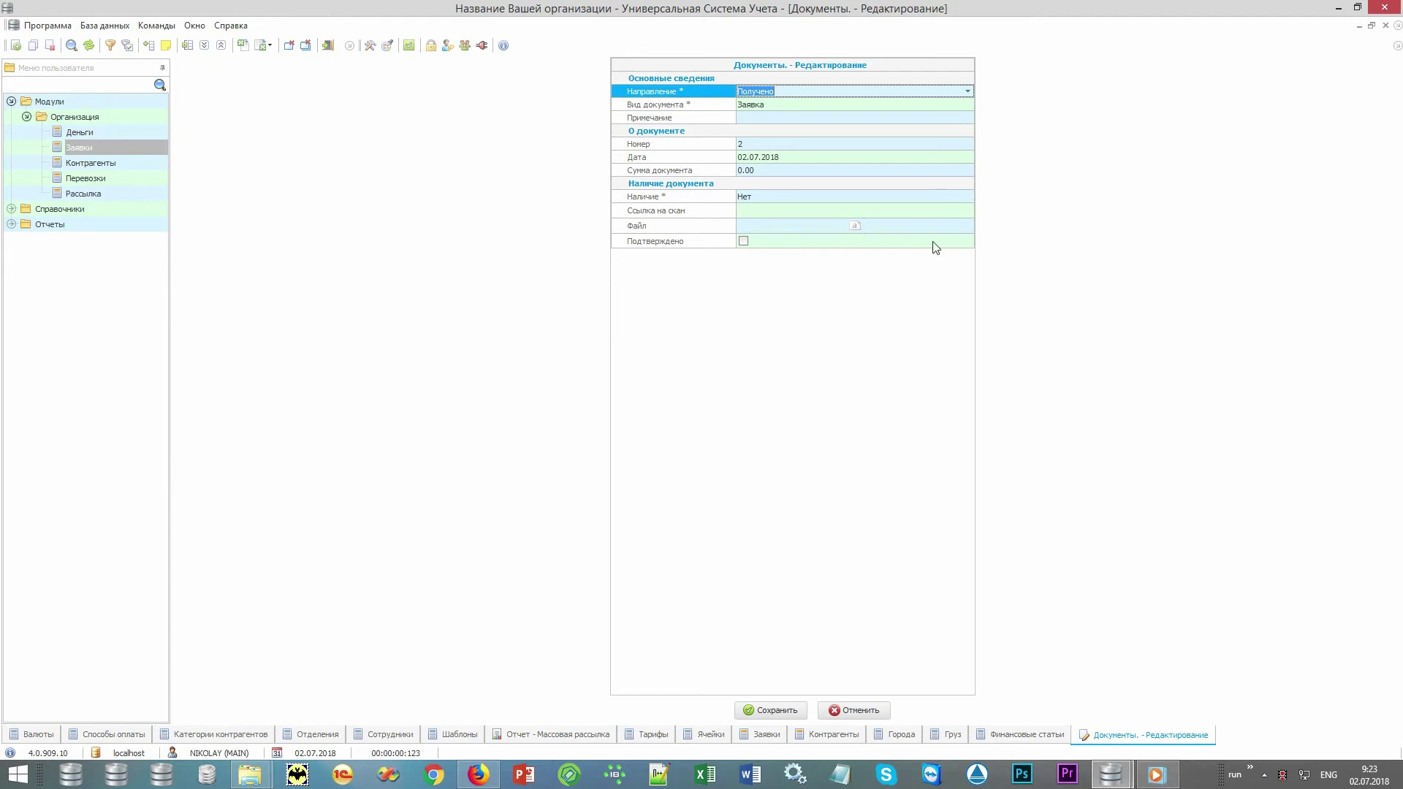
pyautogui.click(959, 196)
pyautogui.click(967, 195)
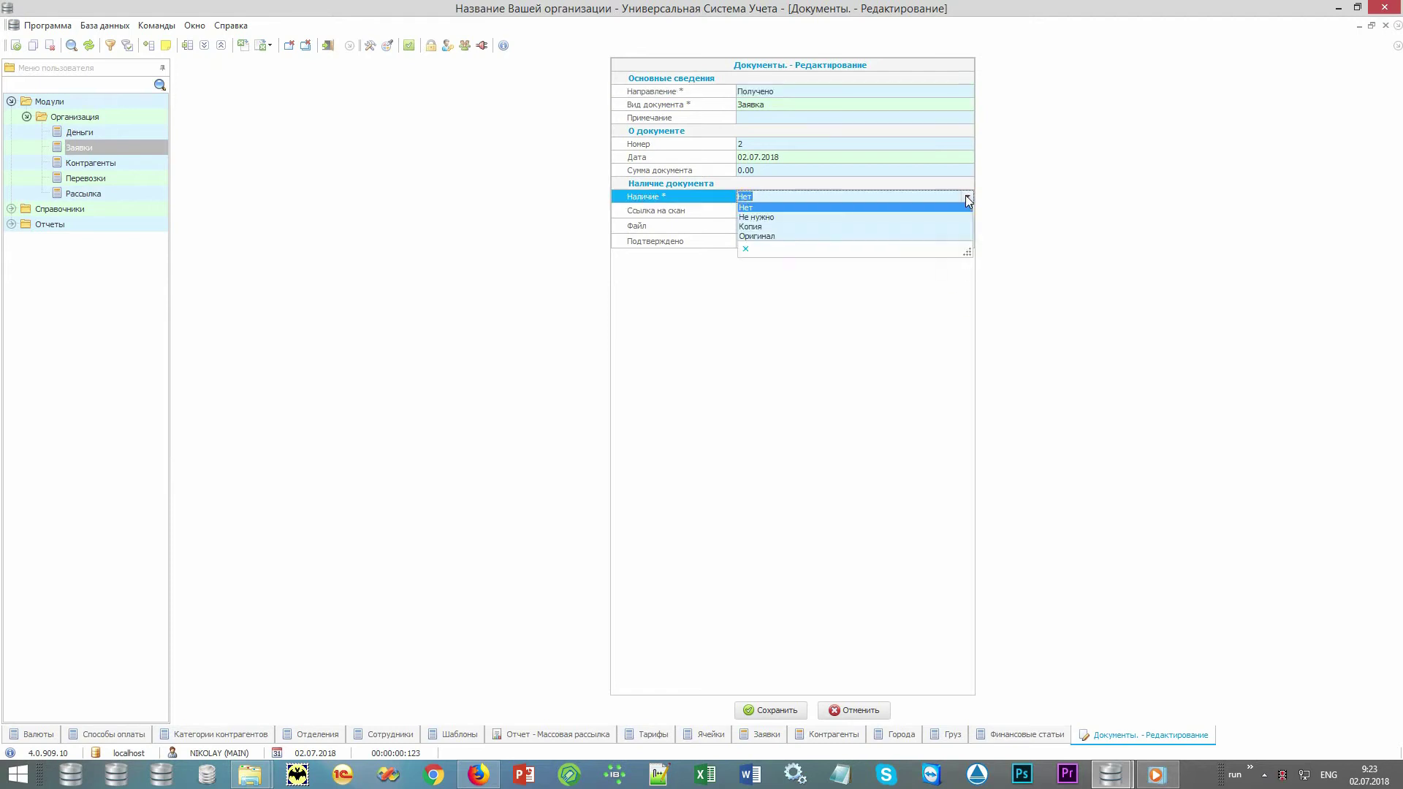
pyautogui.click(941, 225)
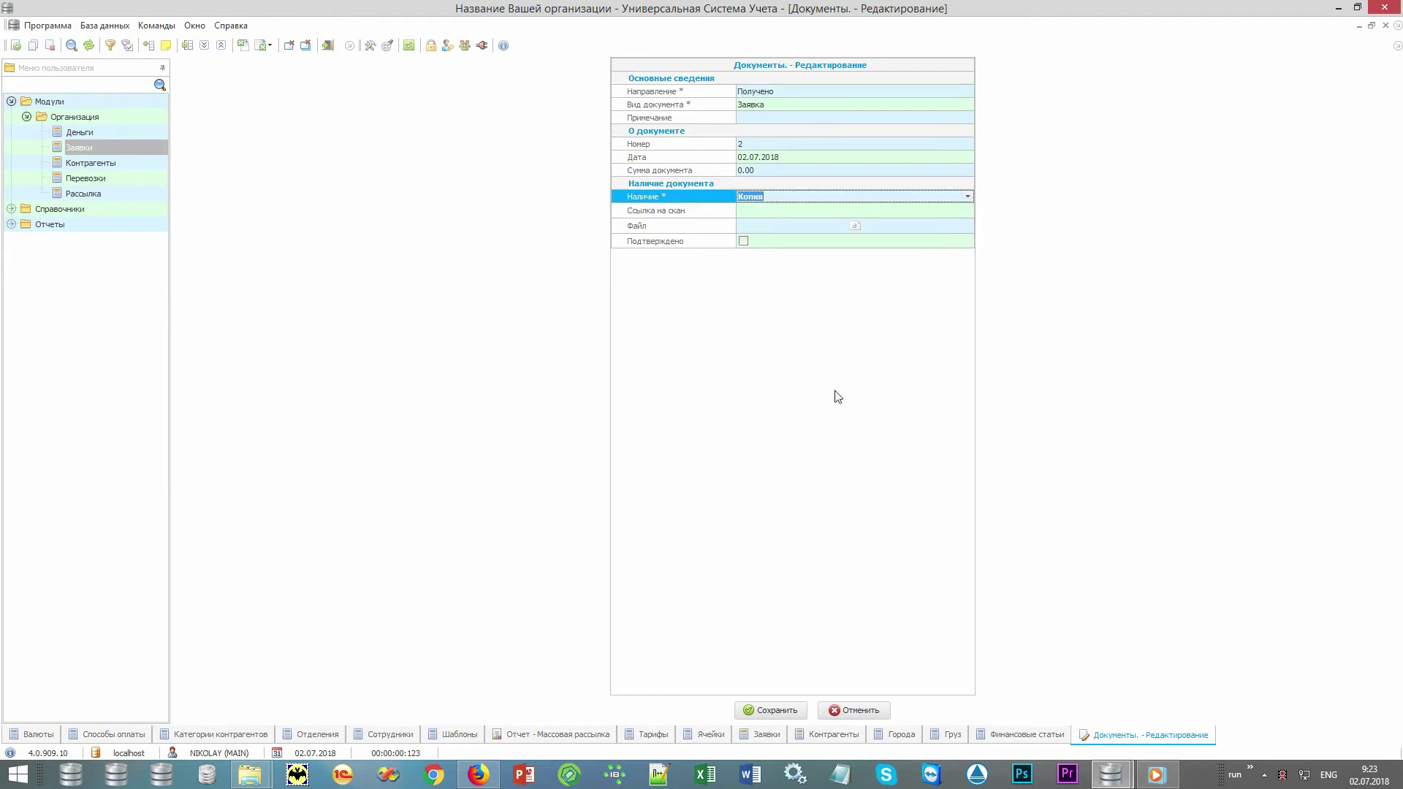
pyautogui.click(719, 216)
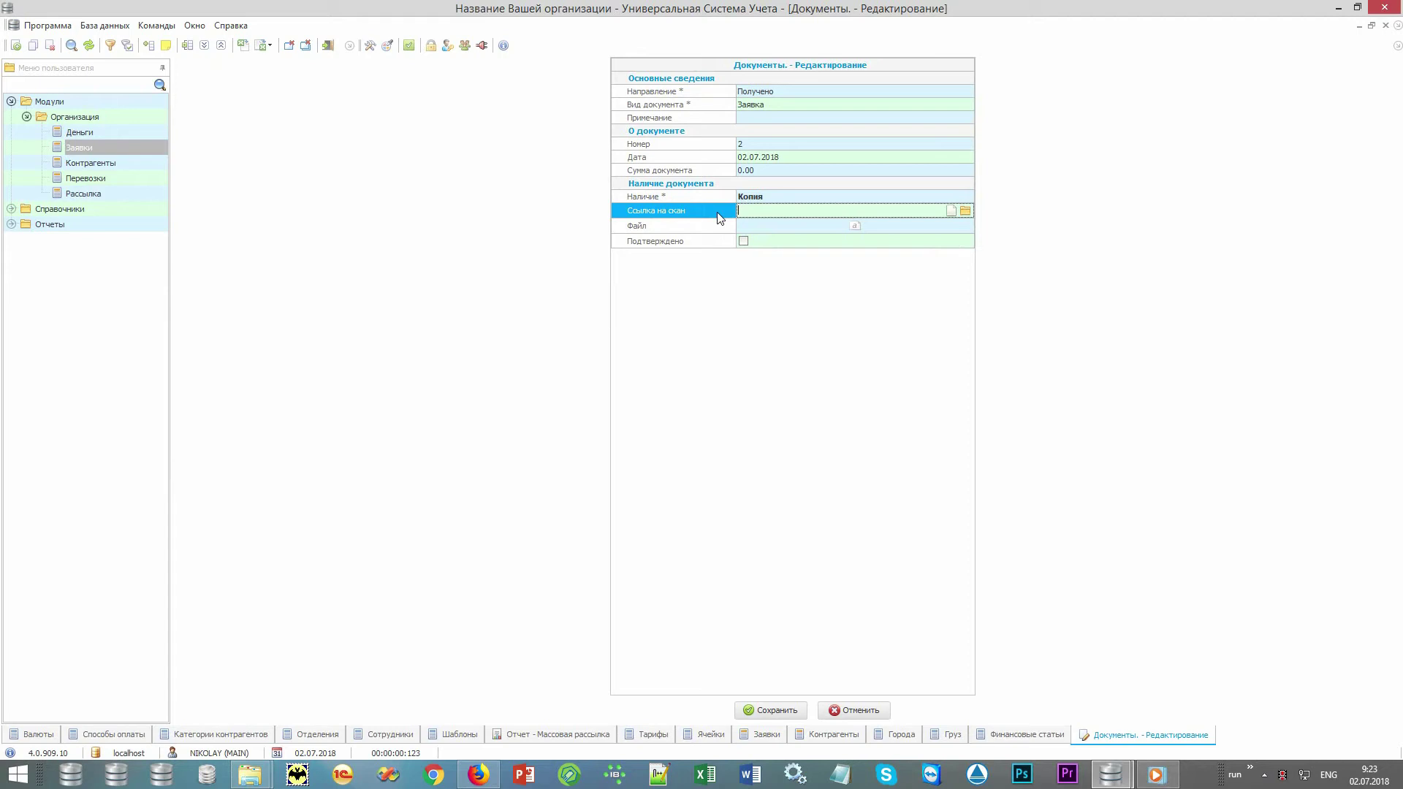
pyautogui.click(714, 227)
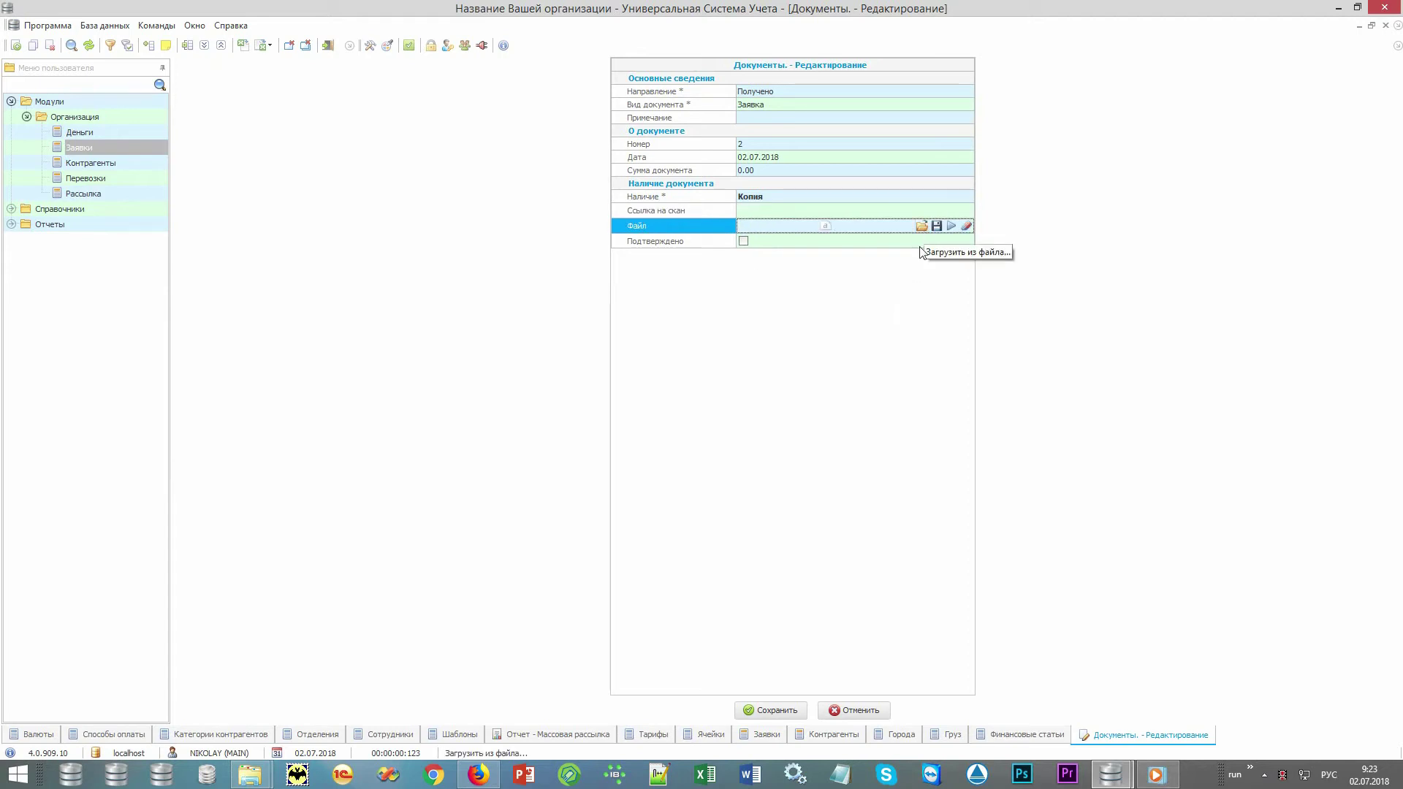
pyautogui.click(866, 712)
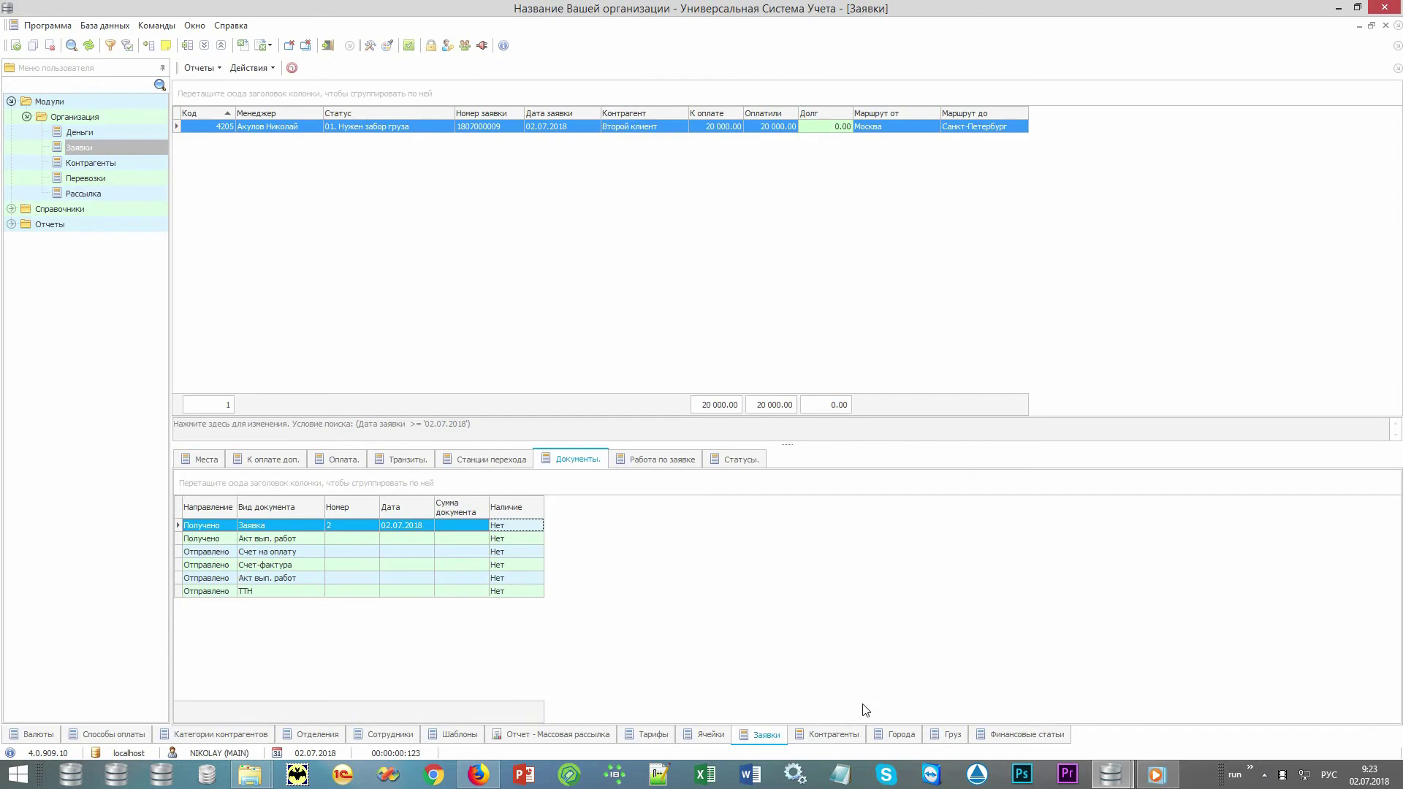
pyautogui.click(206, 69)
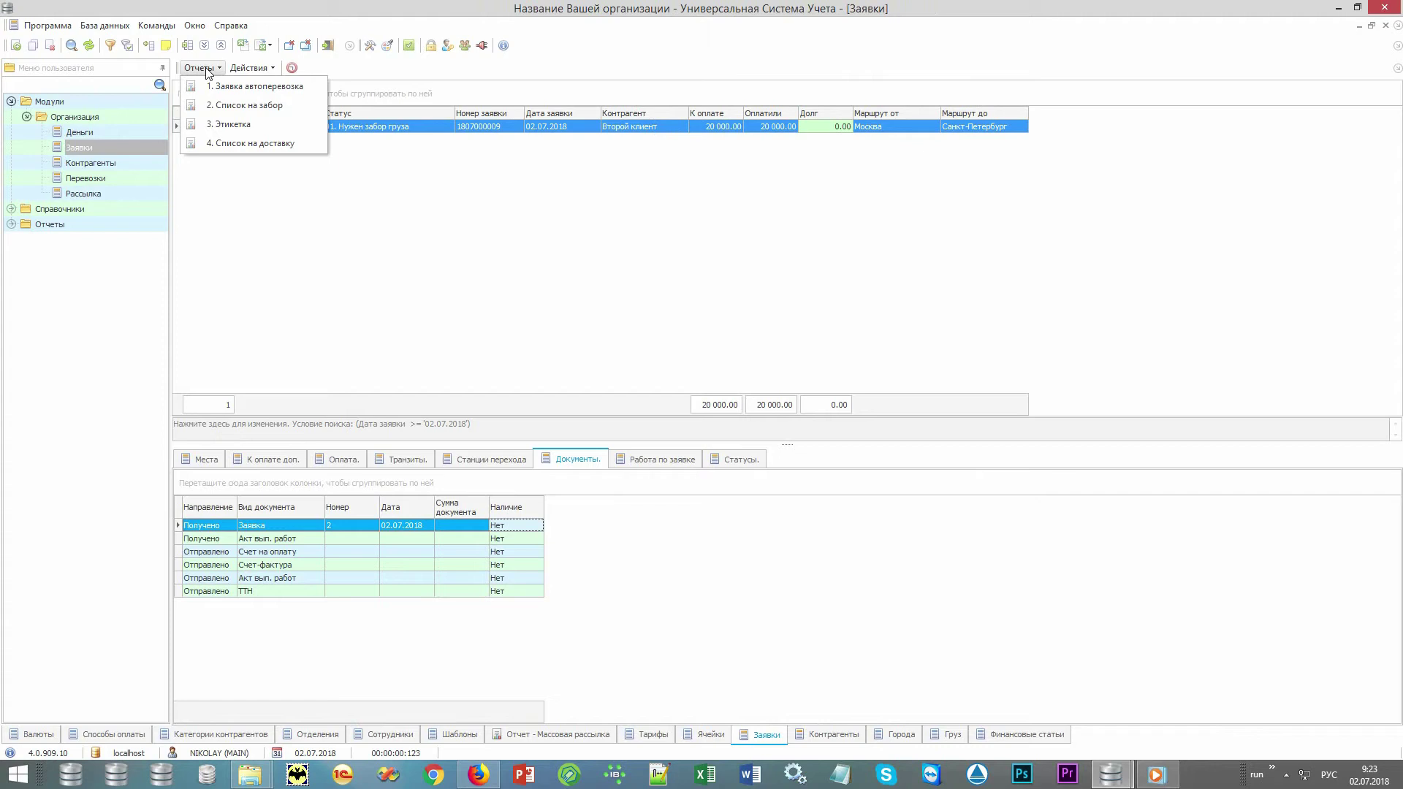
pyautogui.click(299, 88)
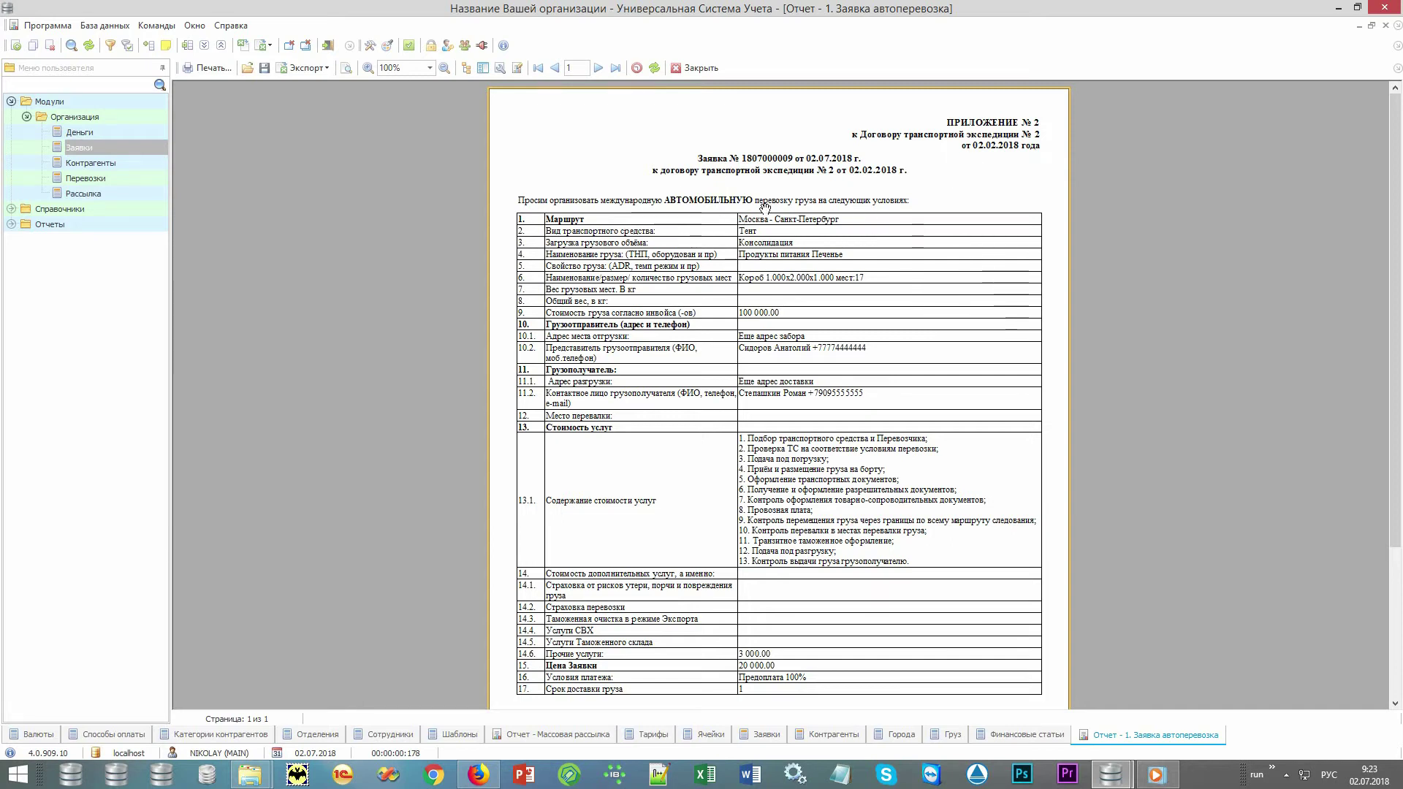
pyautogui.scroll(-3, 1011, 354)
pyautogui.scroll(3, 1009, 442)
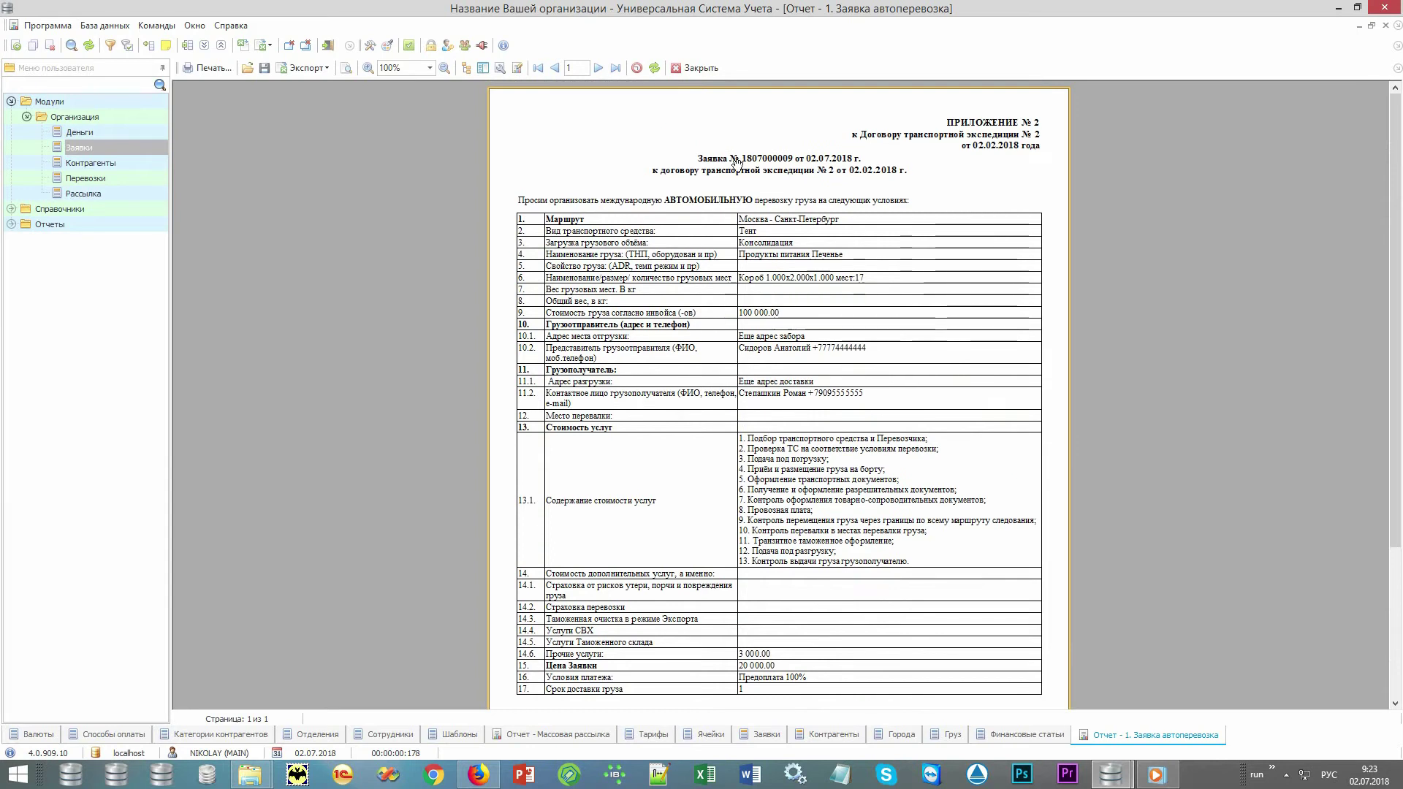
pyautogui.click(699, 68)
pyautogui.click(201, 68)
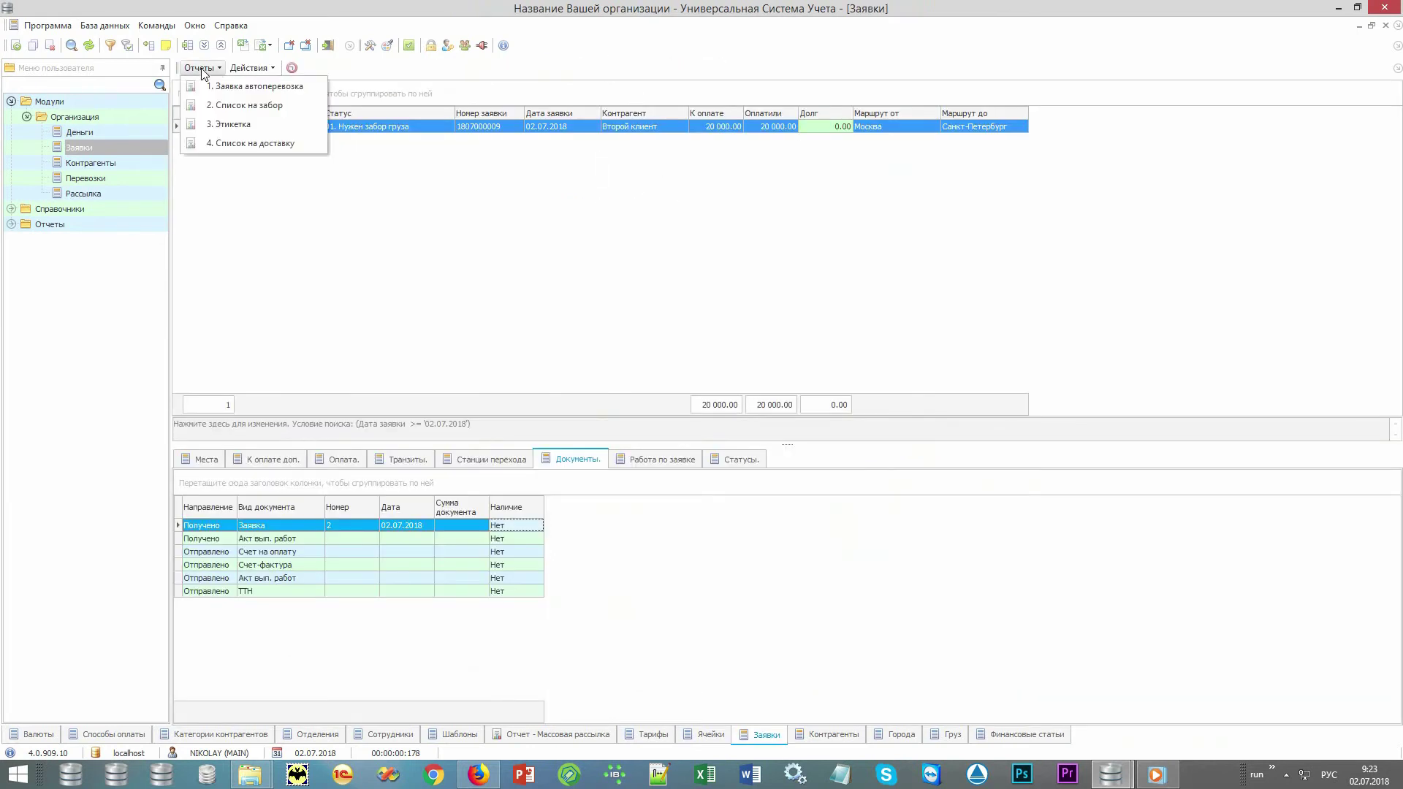
pyautogui.click(227, 106)
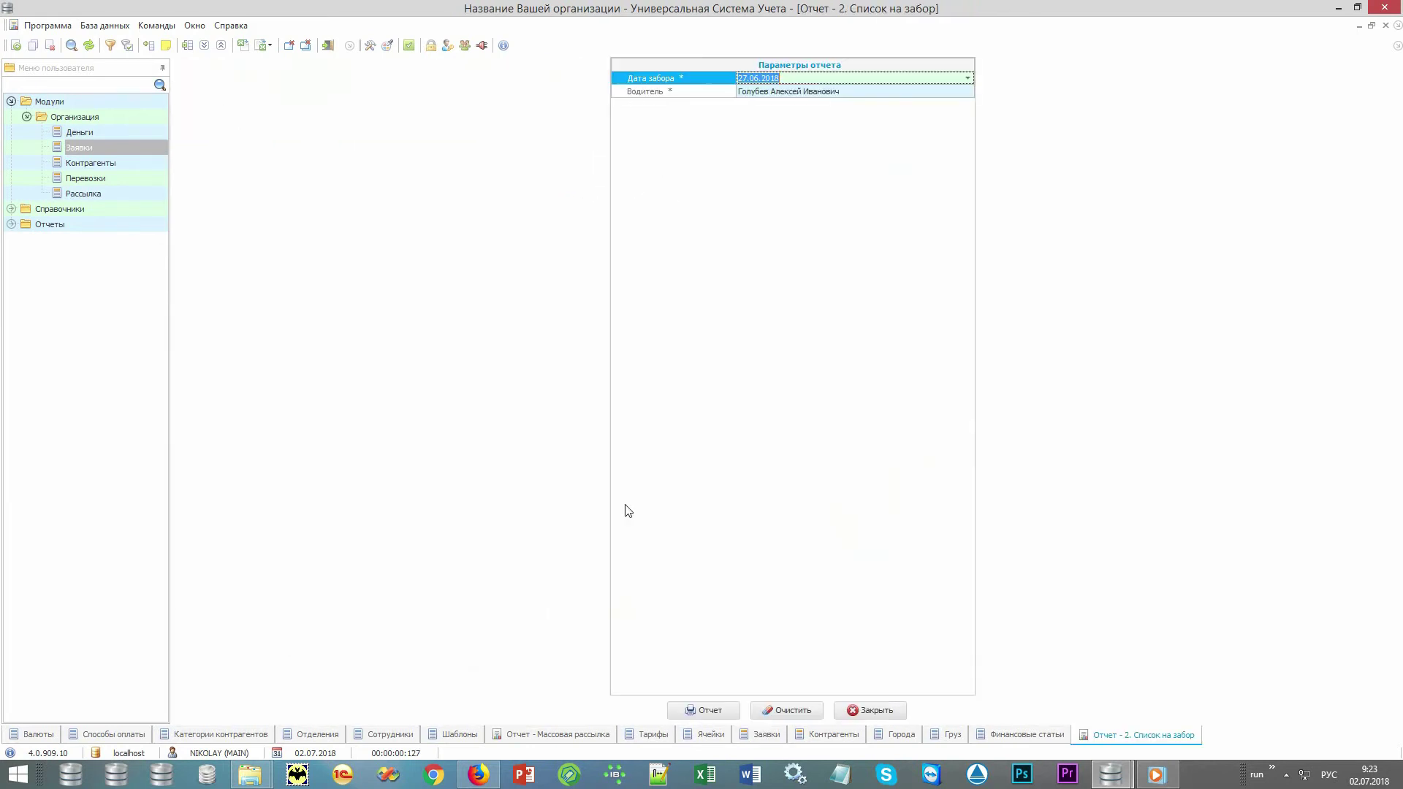
pyautogui.click(719, 705)
pyautogui.press('Escape')
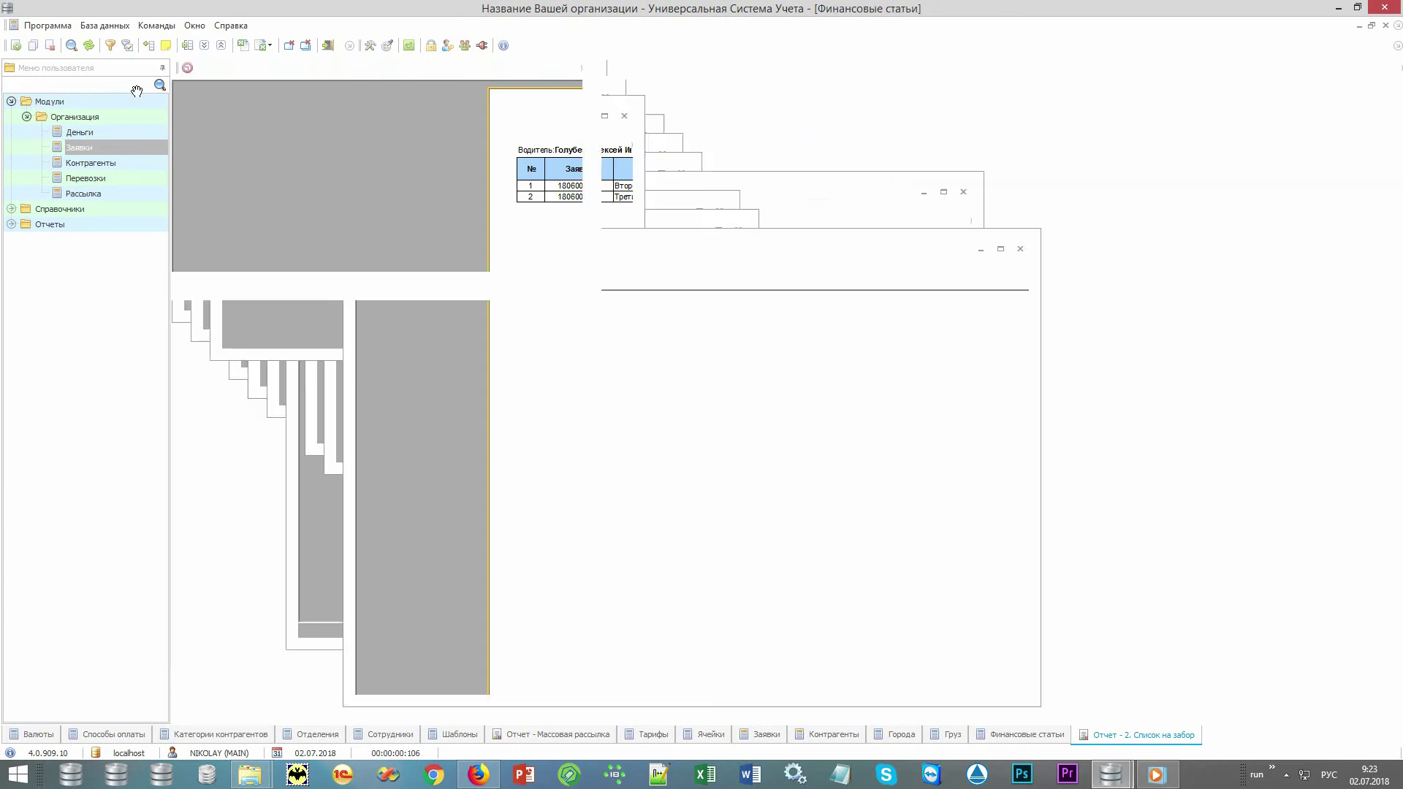
pyautogui.click(199, 68)
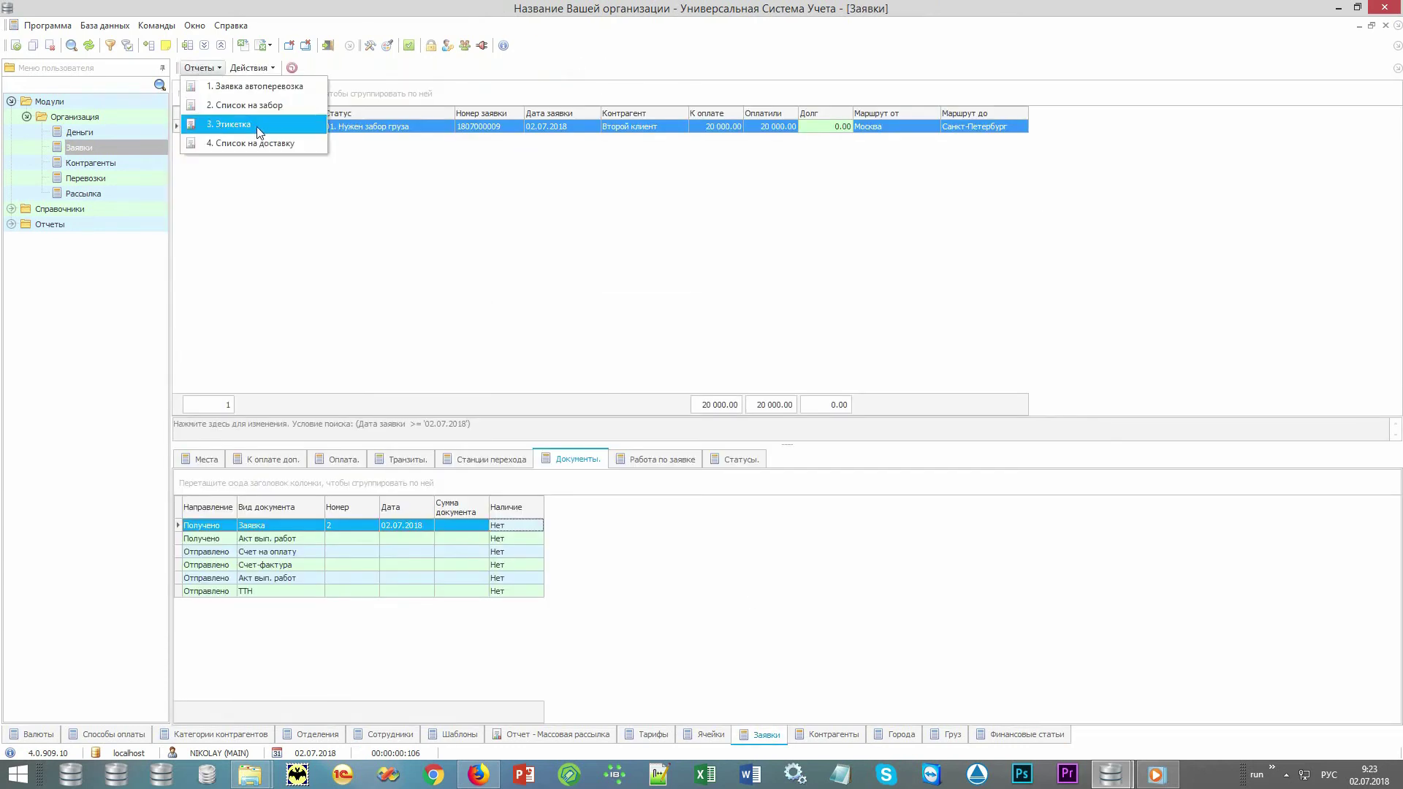
pyautogui.click(279, 127)
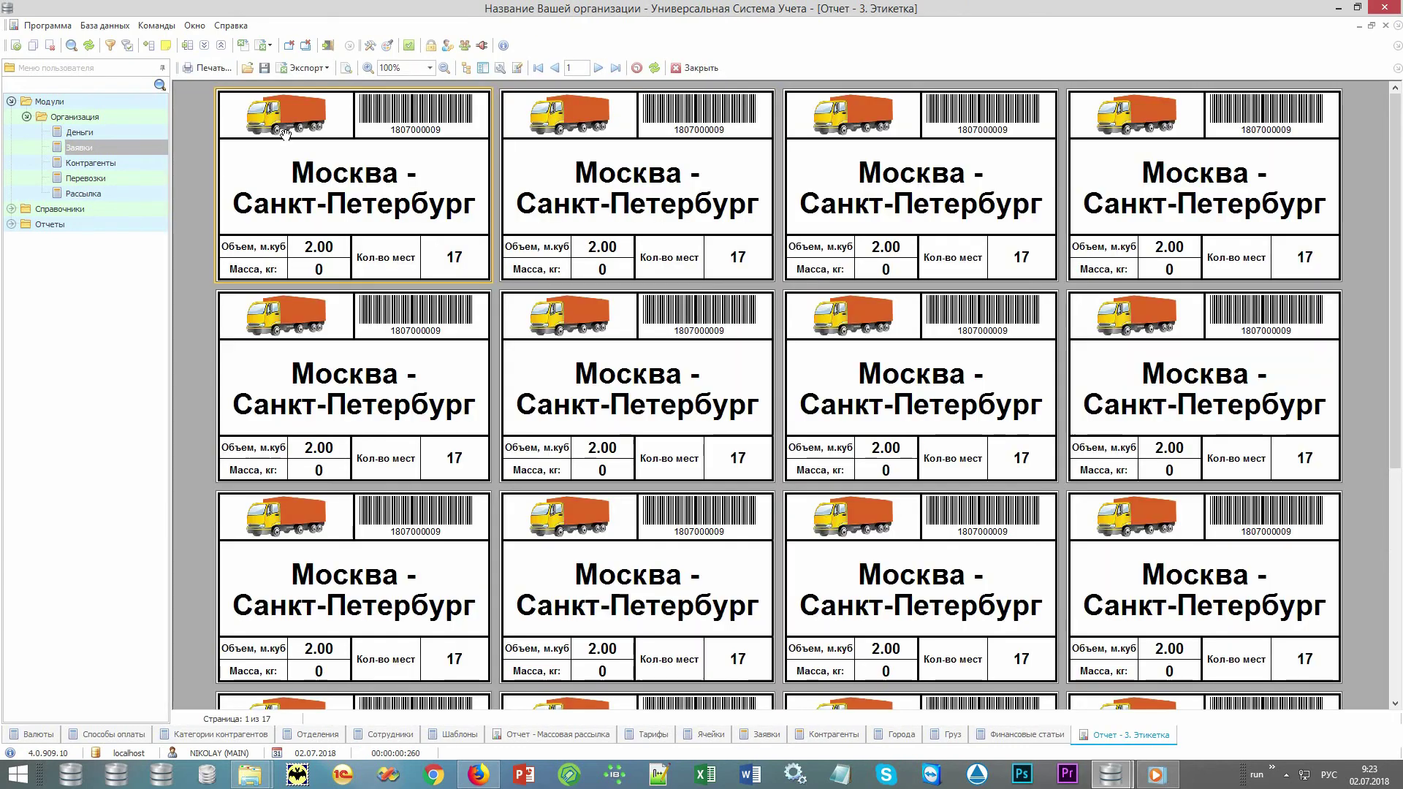
pyautogui.press('Escape')
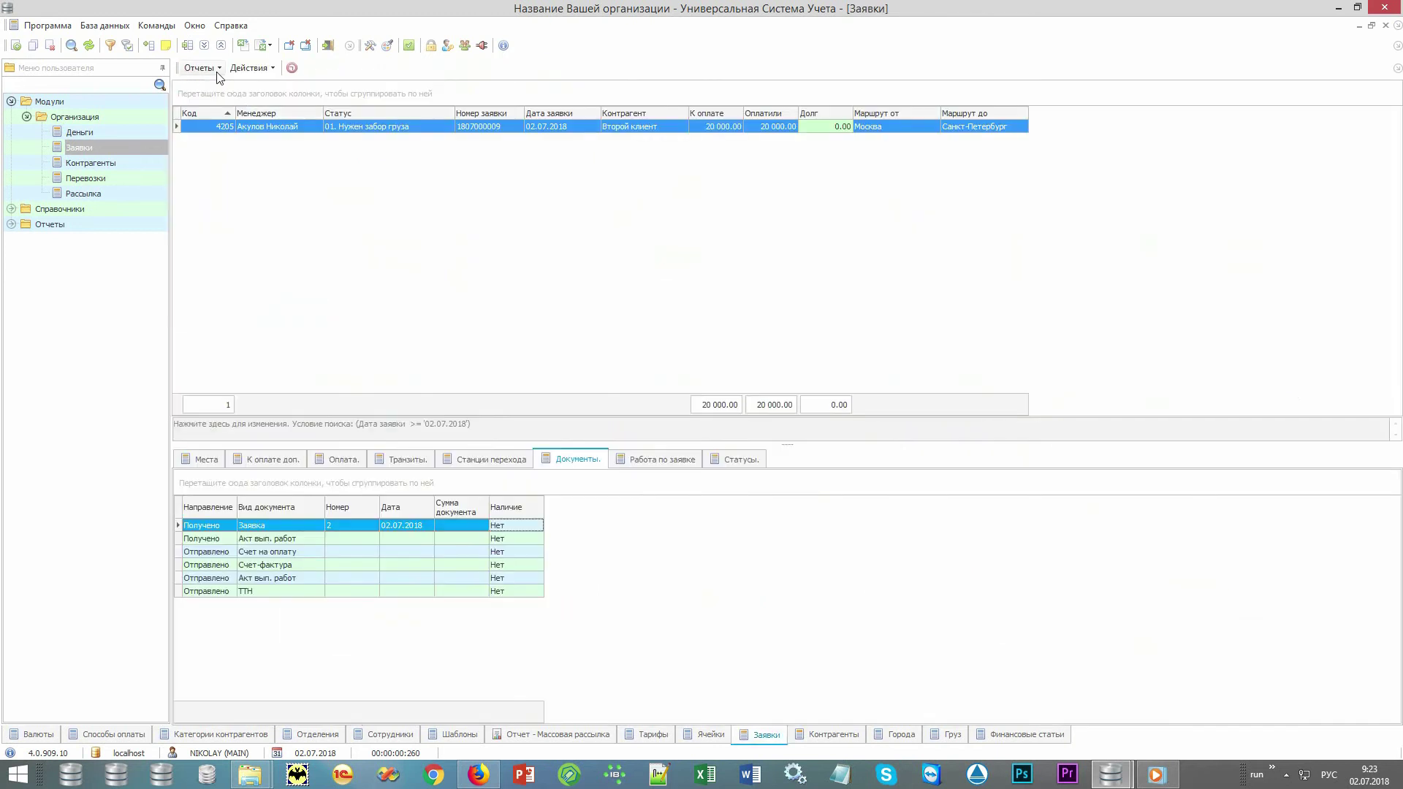
pyautogui.click(216, 70)
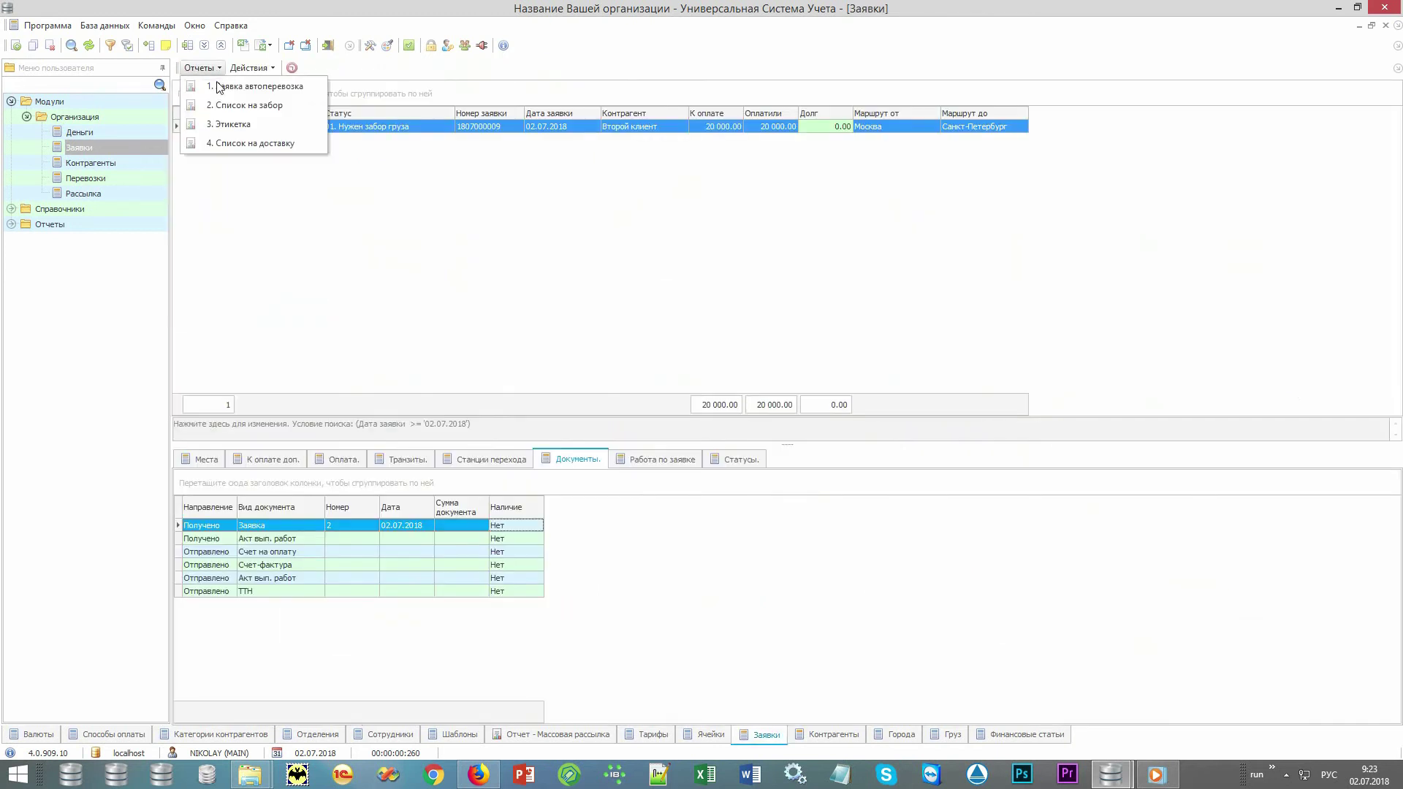
pyautogui.click(304, 144)
pyautogui.press('Return')
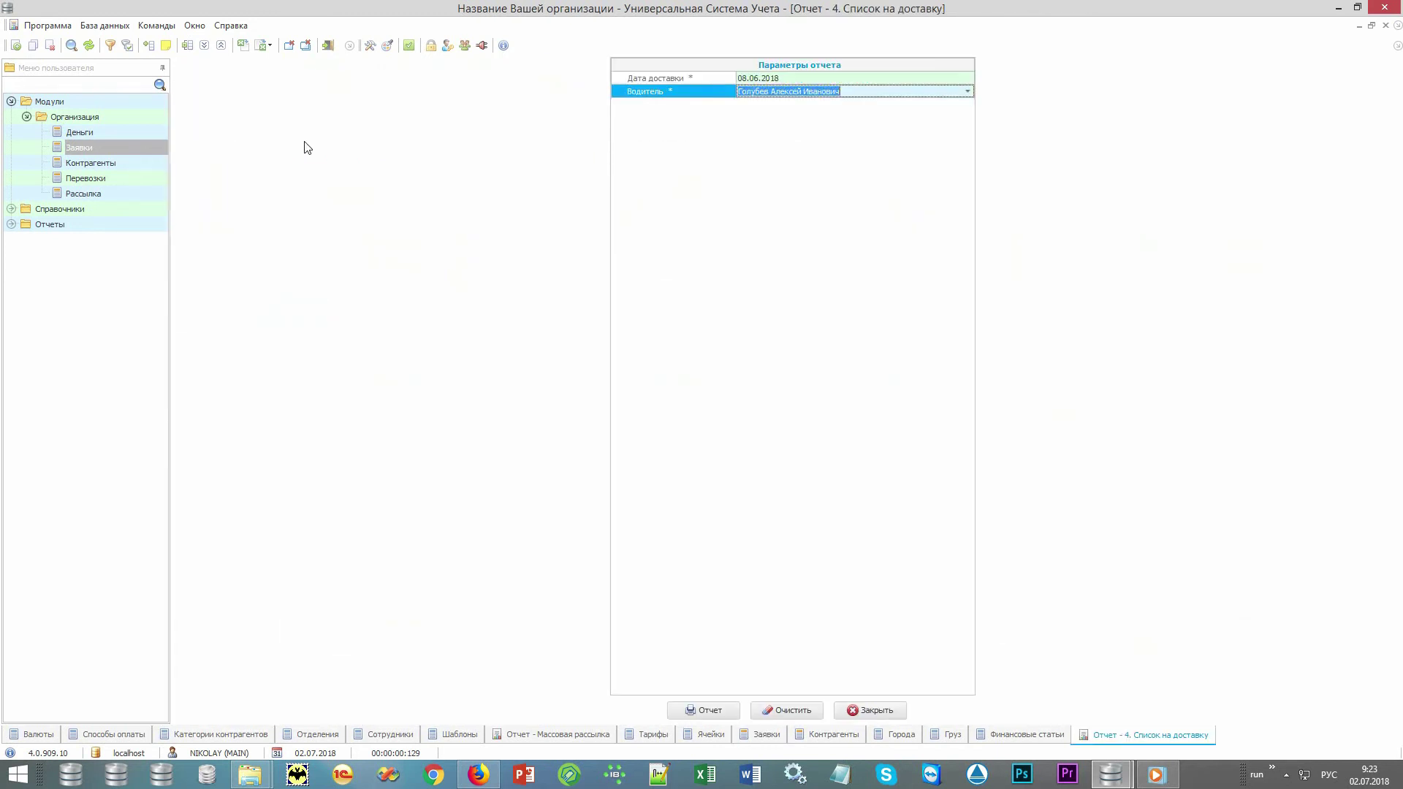
pyautogui.press('Return')
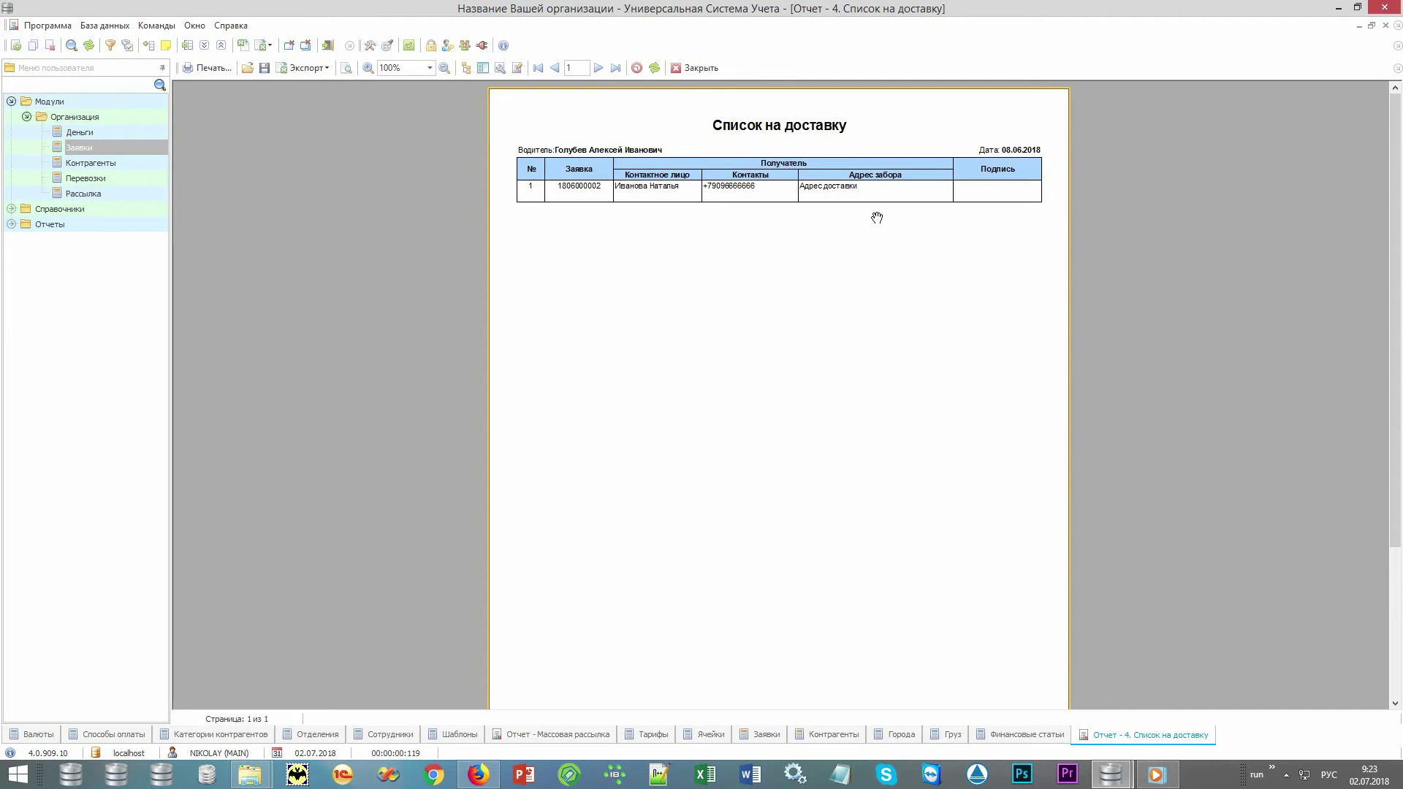
pyautogui.press('Escape')
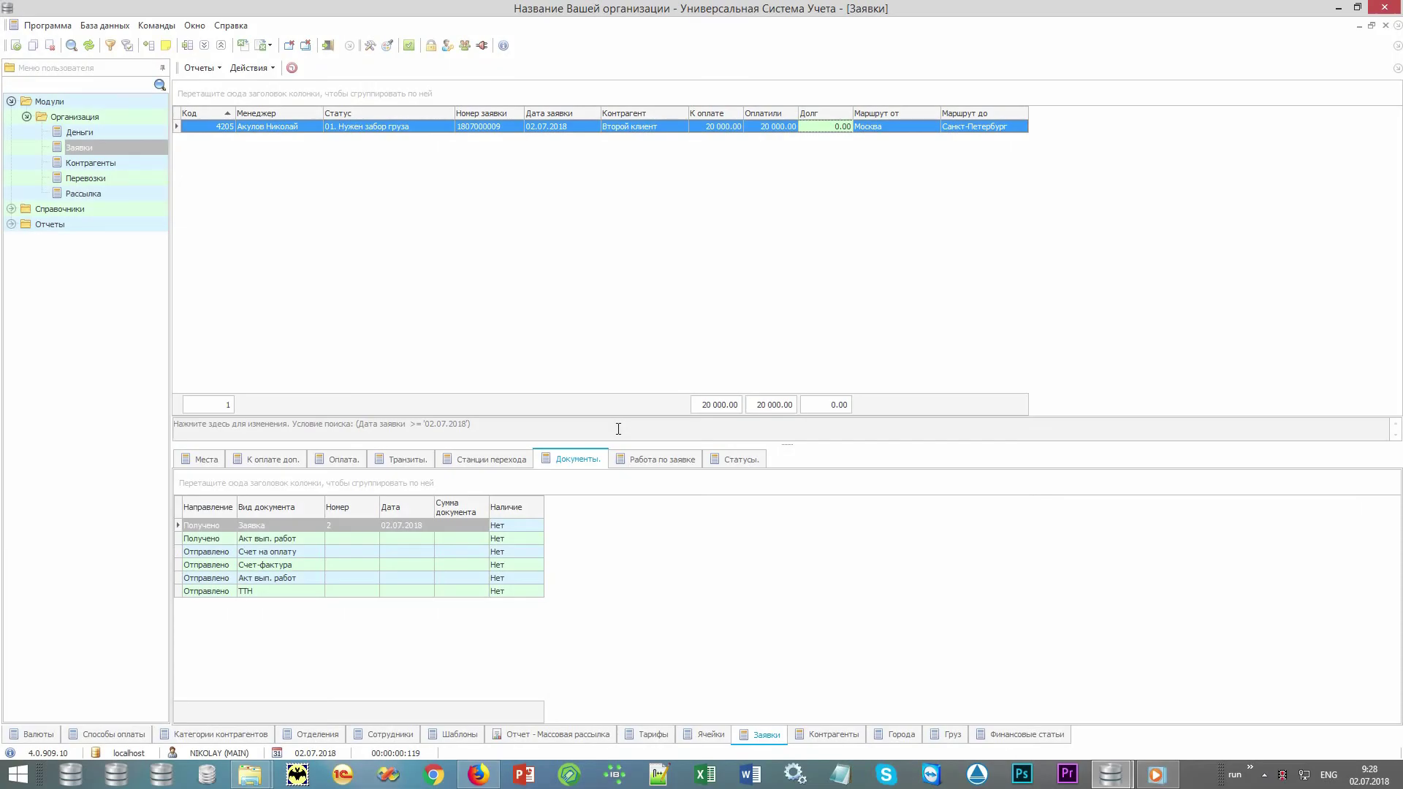
# Search orders with the date condition cleared and Статус set to 03. На складе отправления.
pyautogui.click(618, 429)
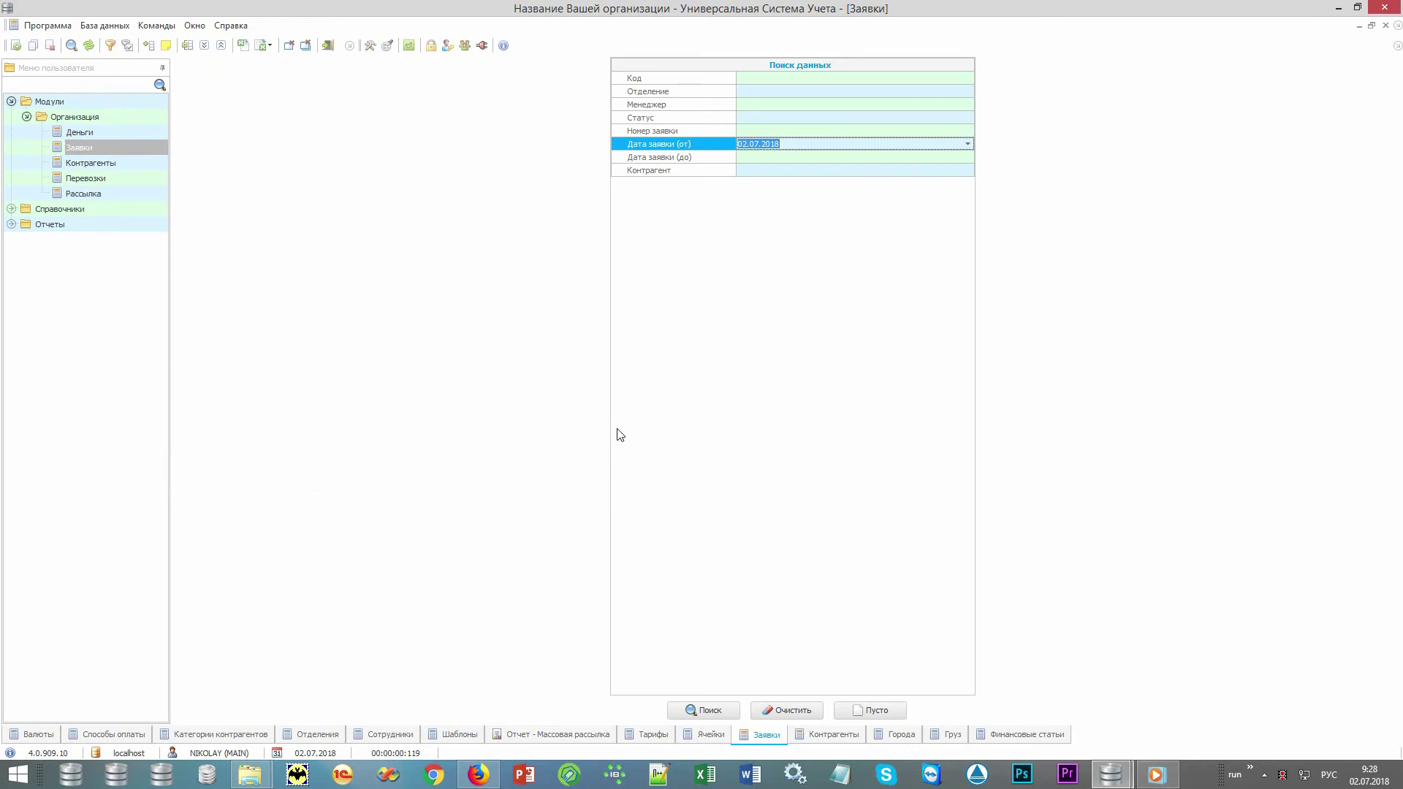
pyautogui.click(792, 710)
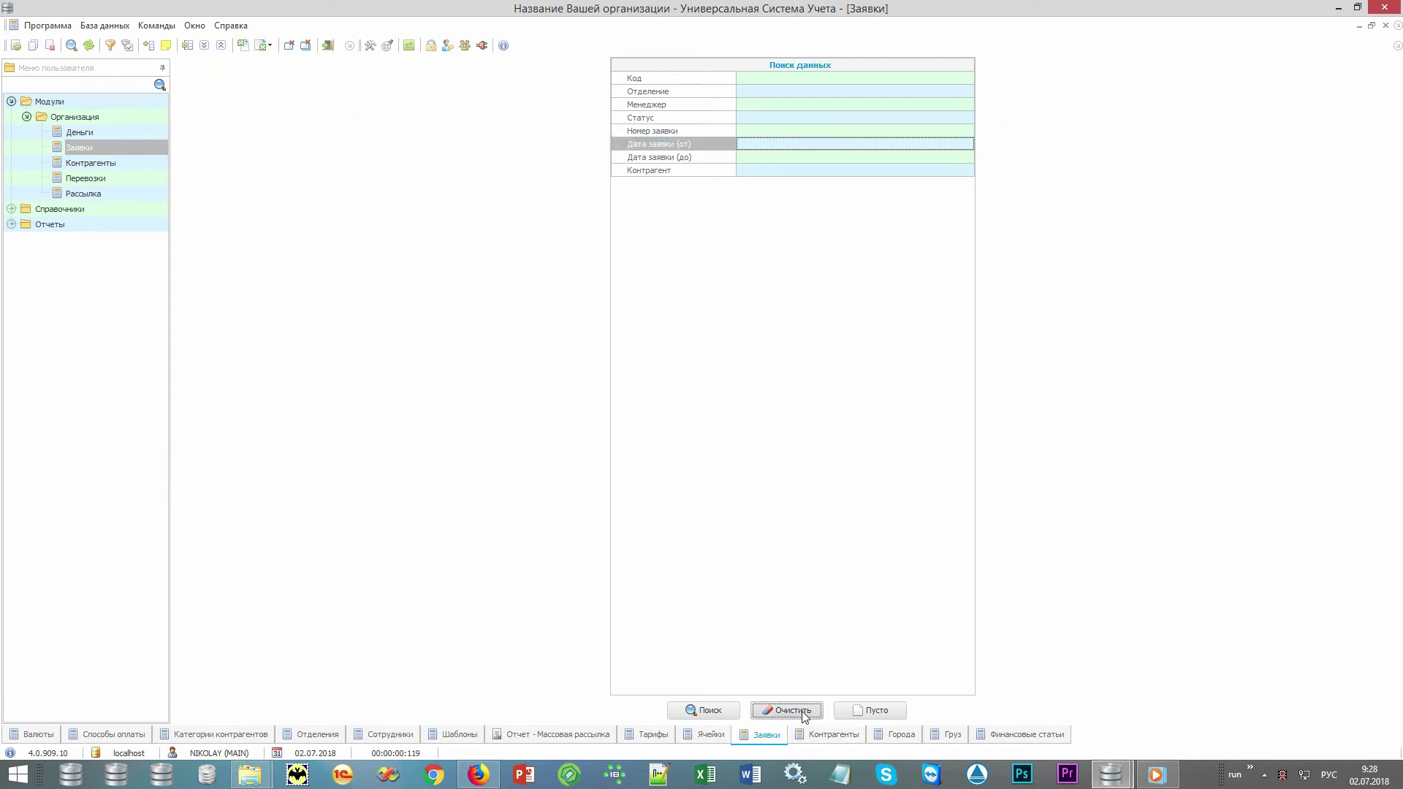
pyautogui.click(966, 118)
pyautogui.click(967, 117)
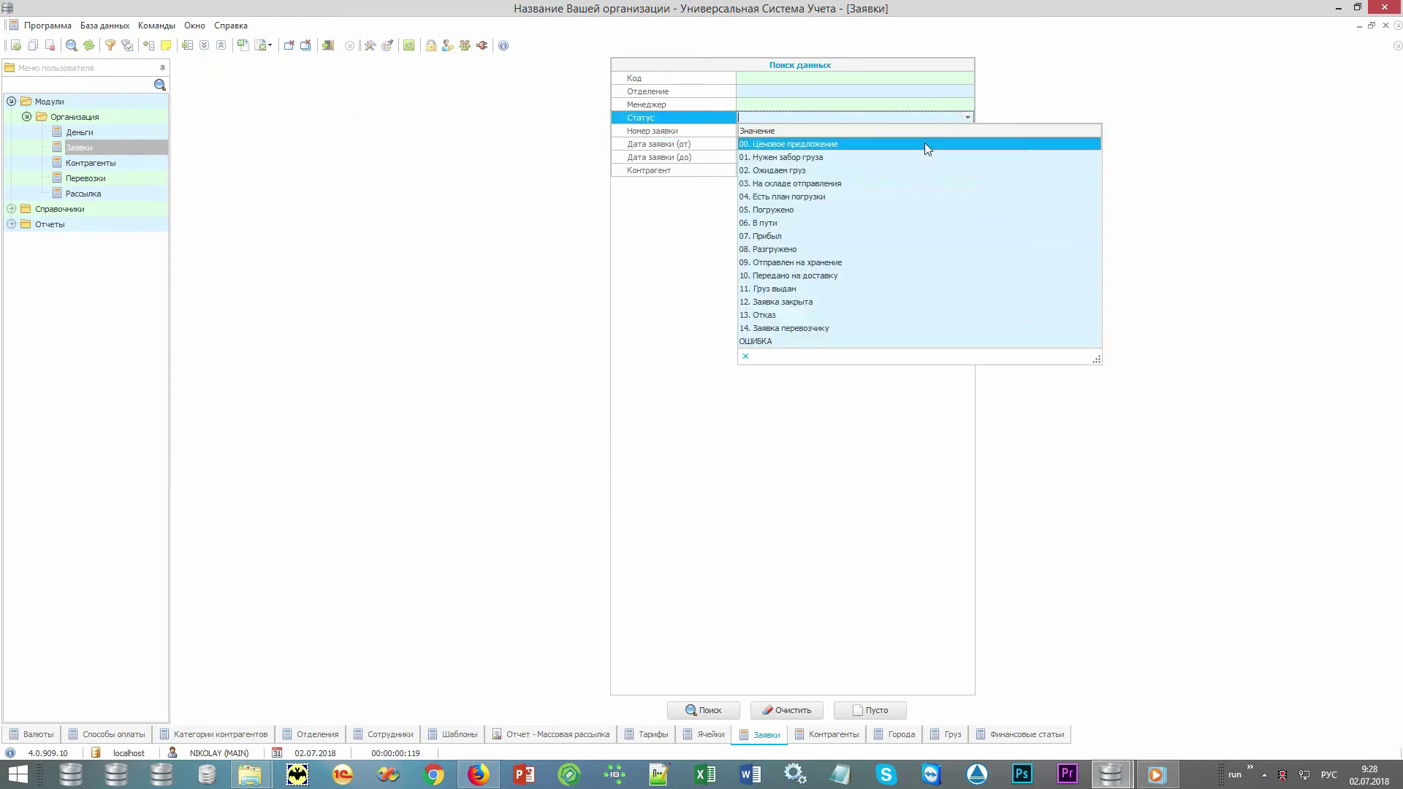
pyautogui.click(901, 182)
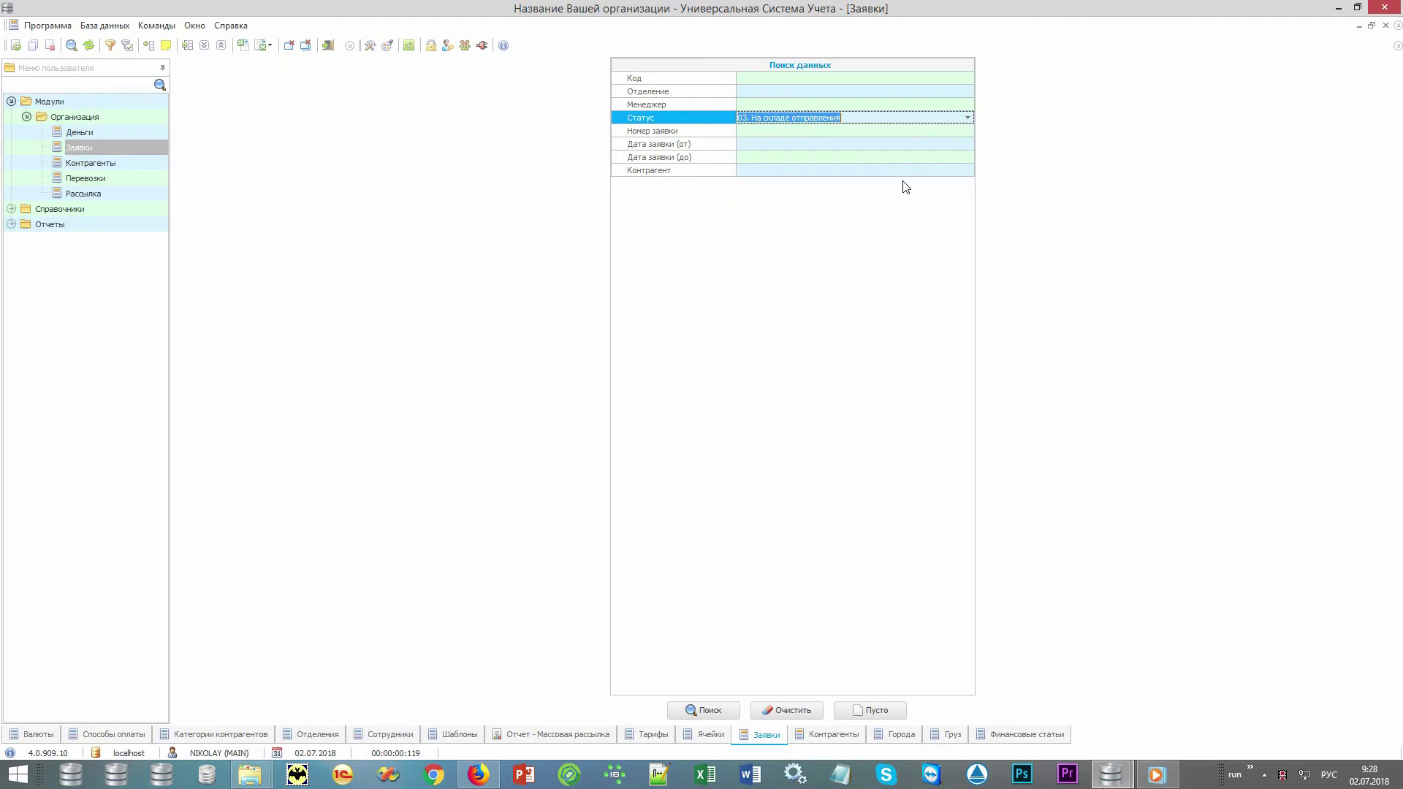
pyautogui.click(692, 712)
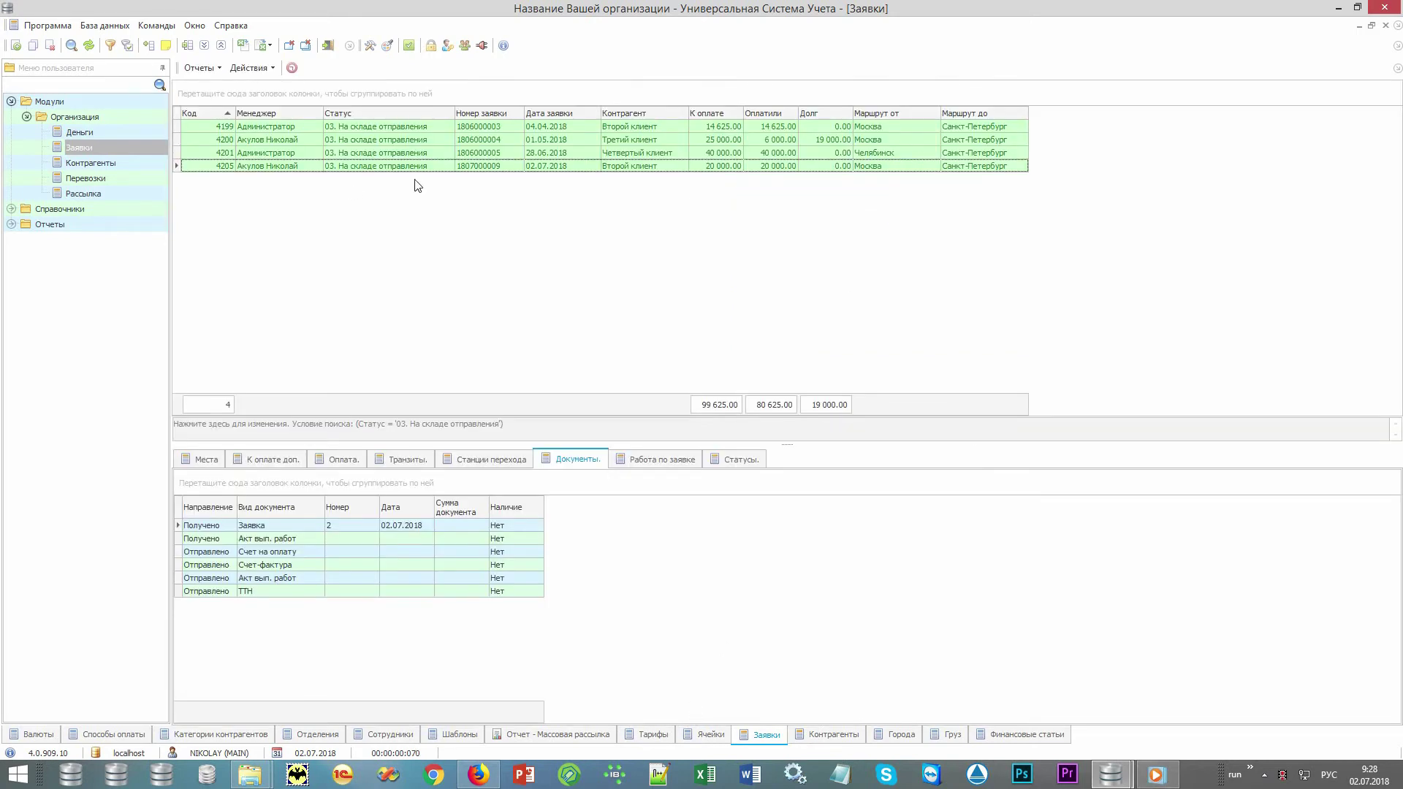
# Filter the results to Маршрут от Москва and select all three orders.
pyautogui.click(934, 111)
pyautogui.click(904, 151)
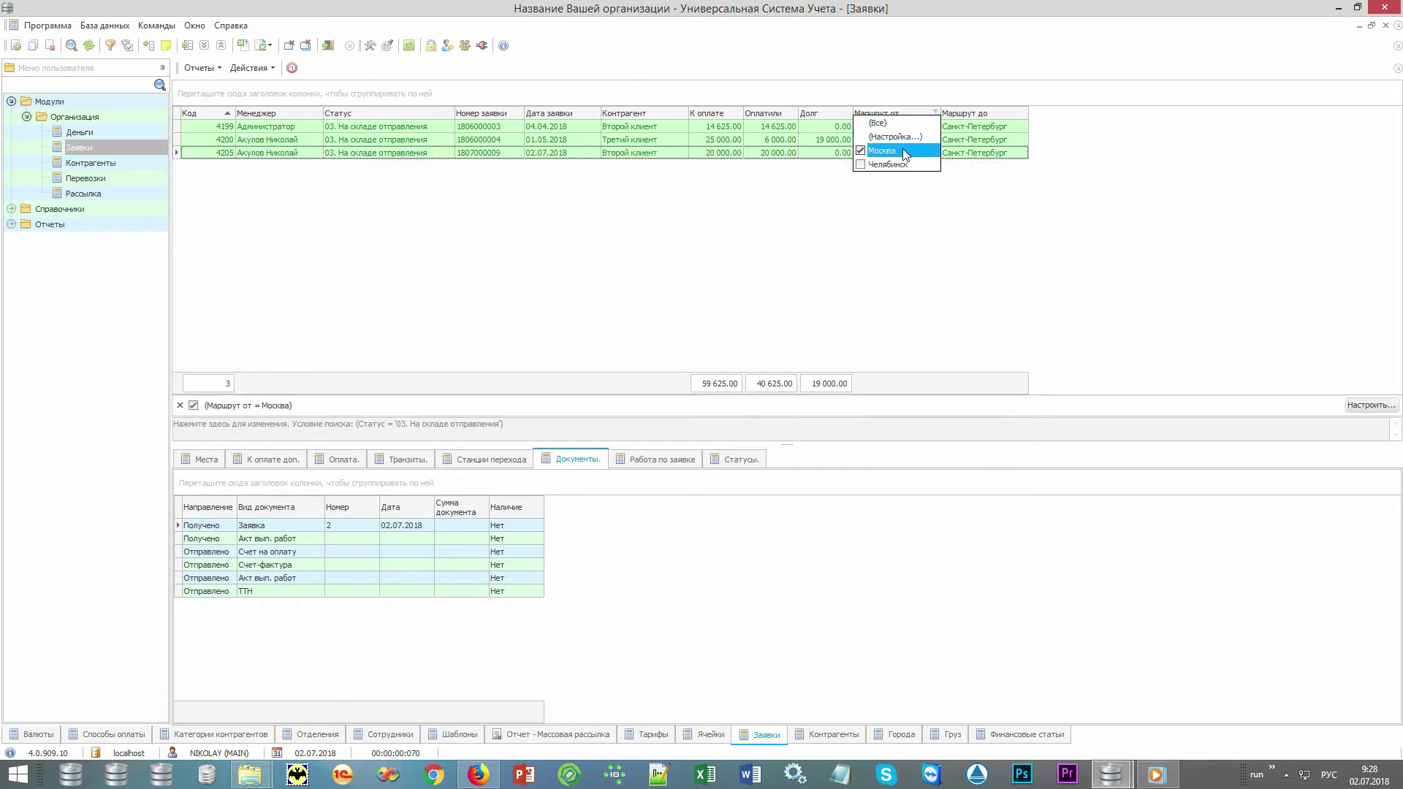
pyautogui.click(810, 210)
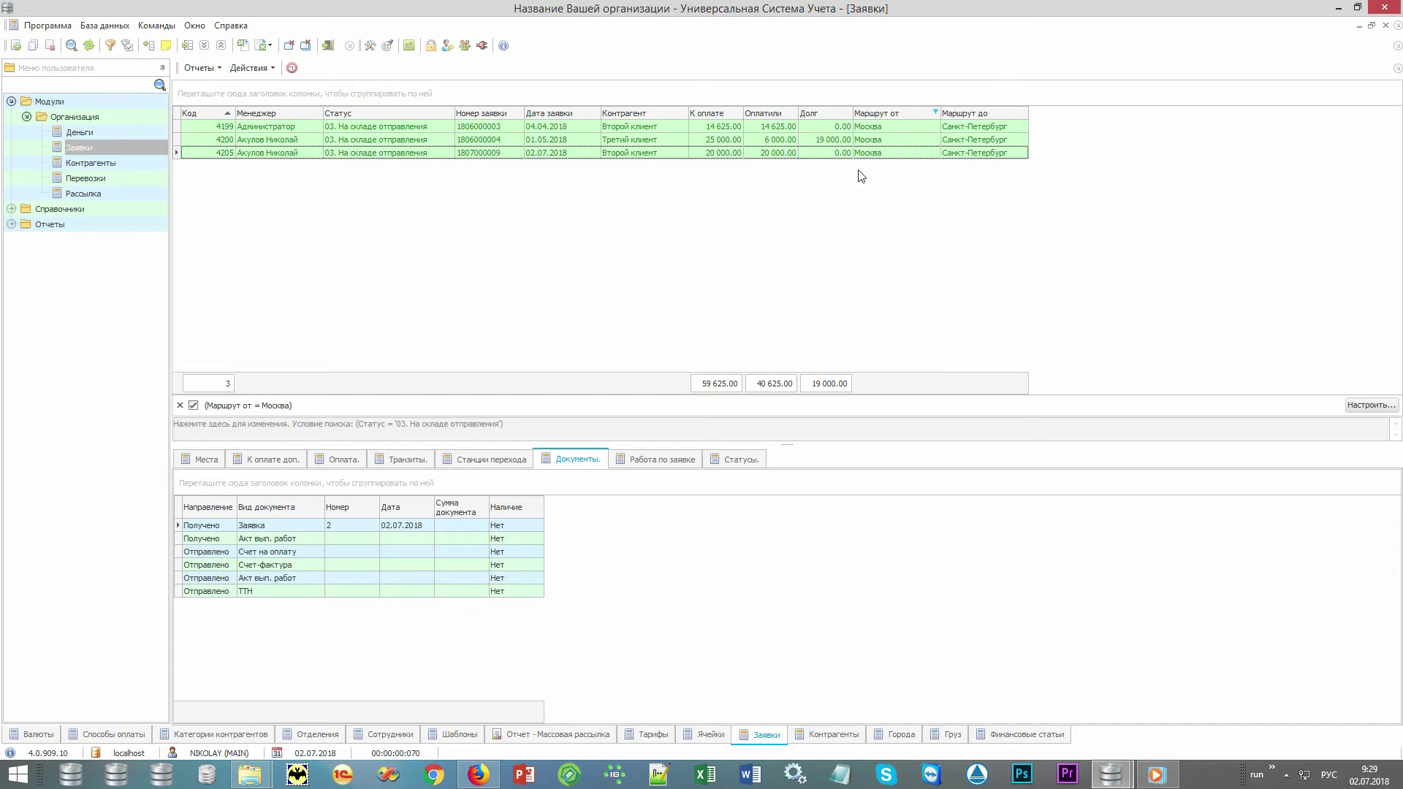
pyautogui.hotkey('ctrl', 'a')
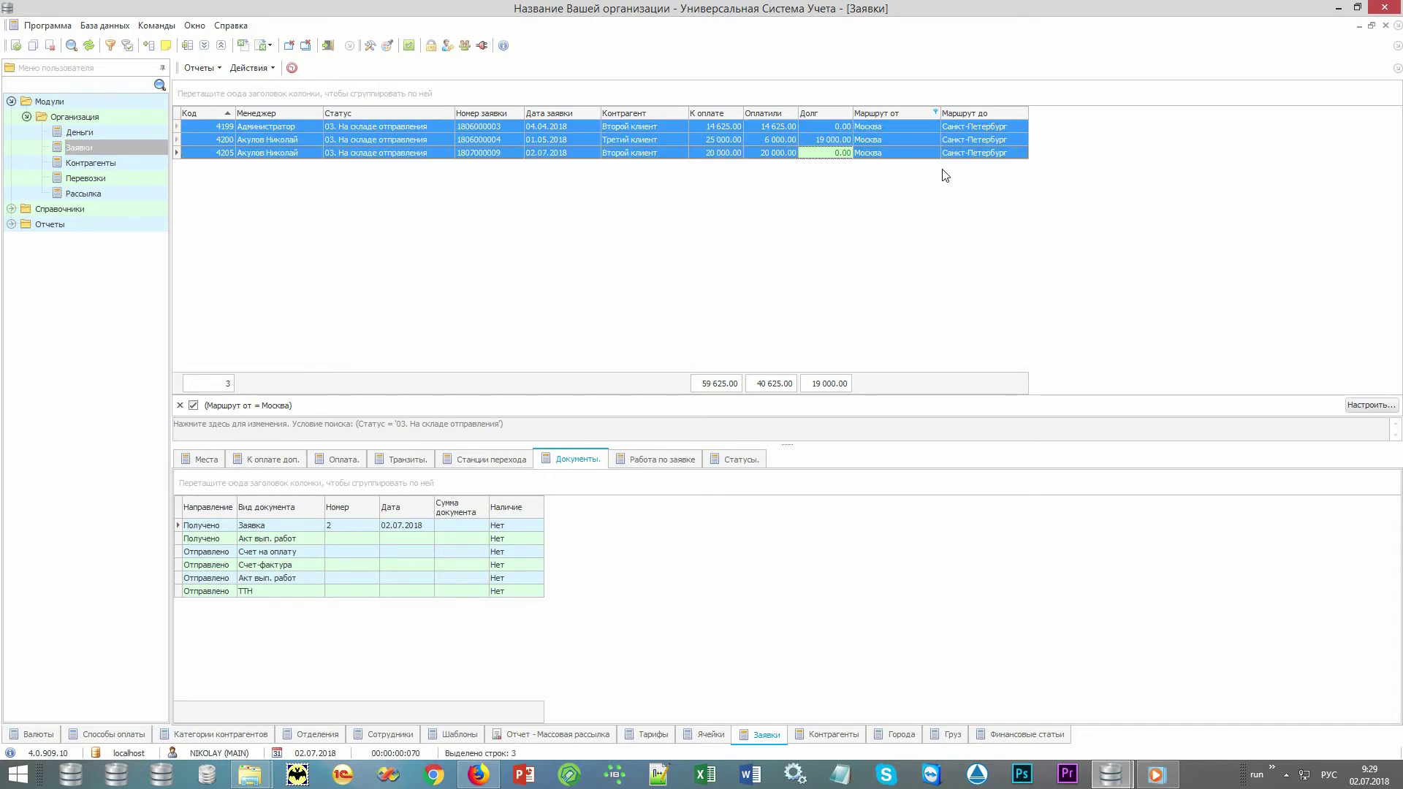
# Create transportation 18071 from the three selected orders and check their new 04. Есть план погрузки status.
pyautogui.click(252, 68)
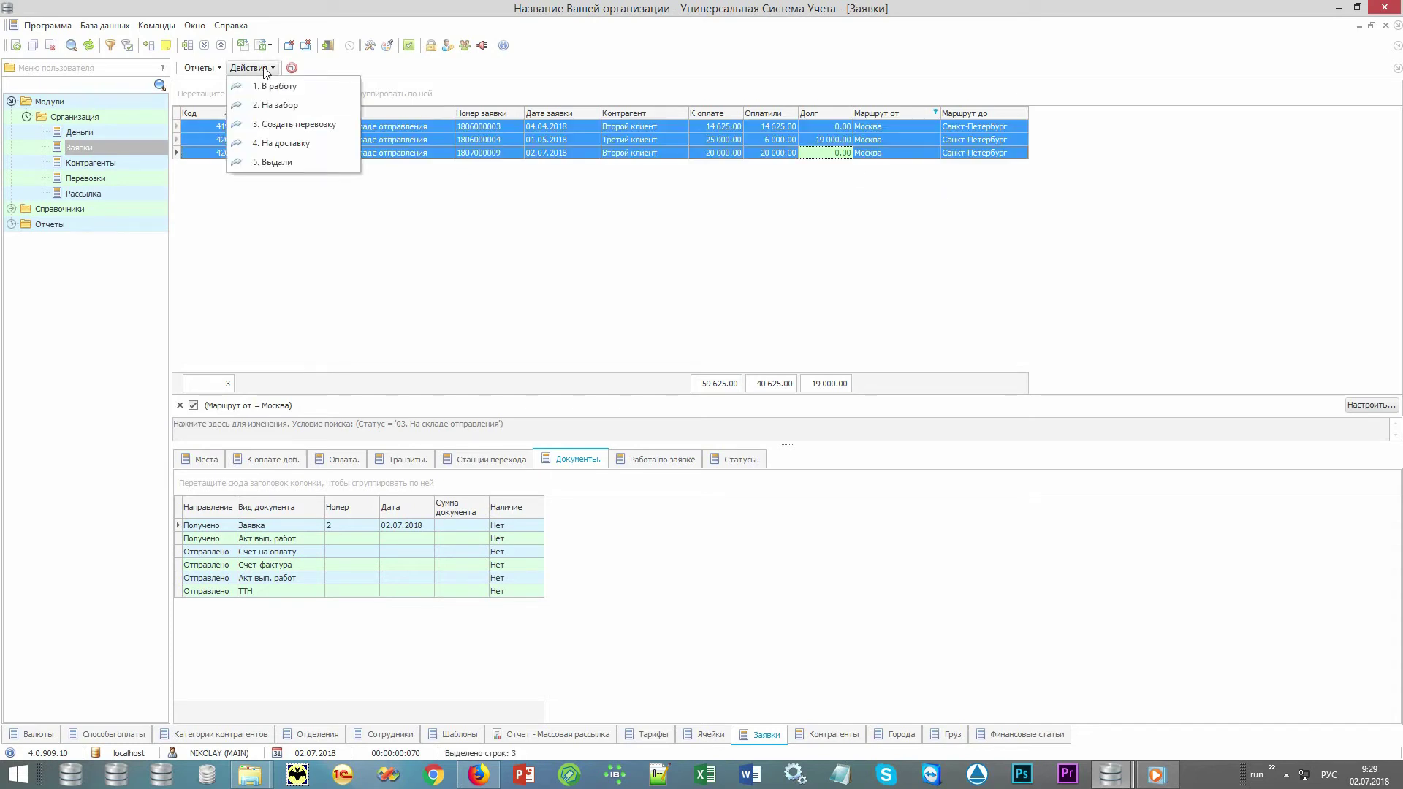
pyautogui.click(342, 125)
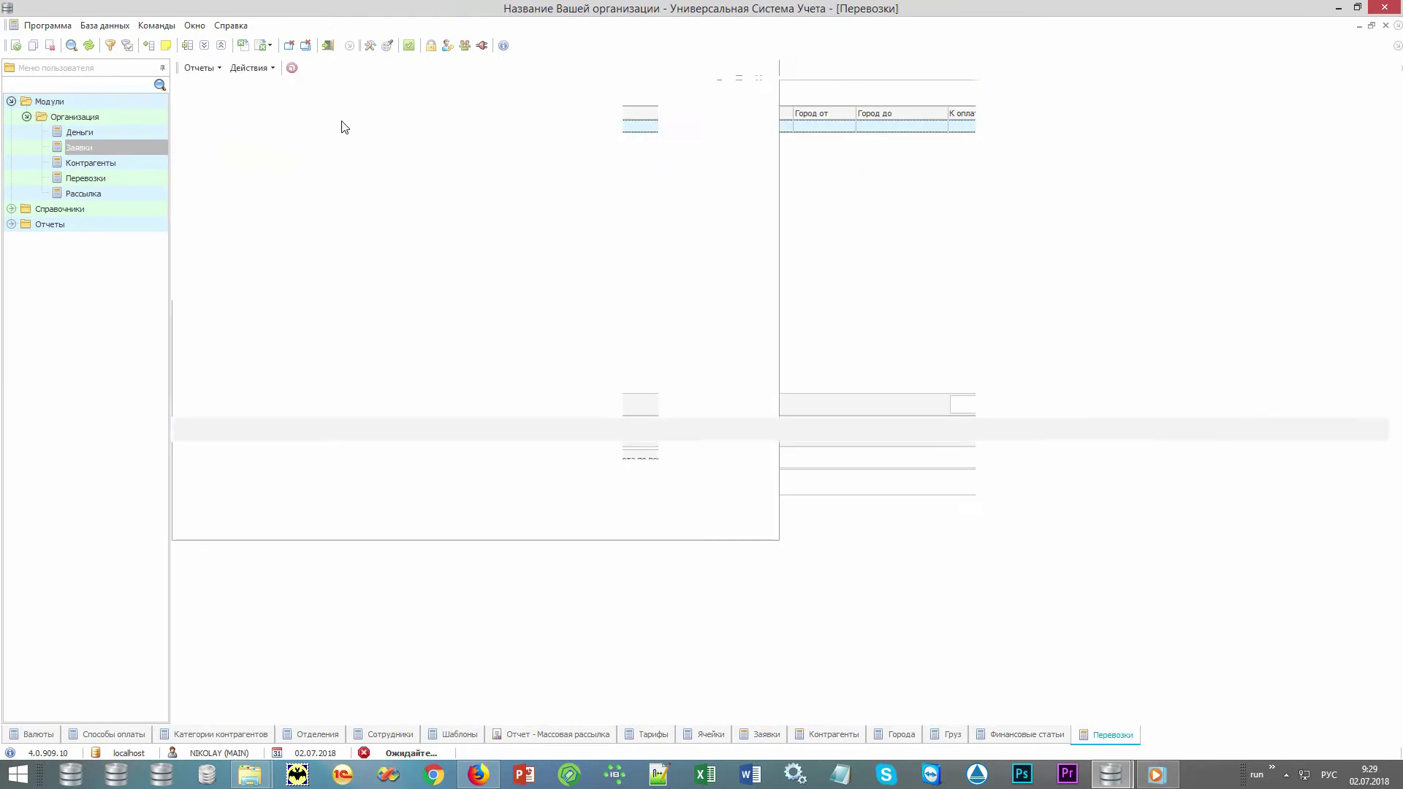
pyautogui.click(424, 128)
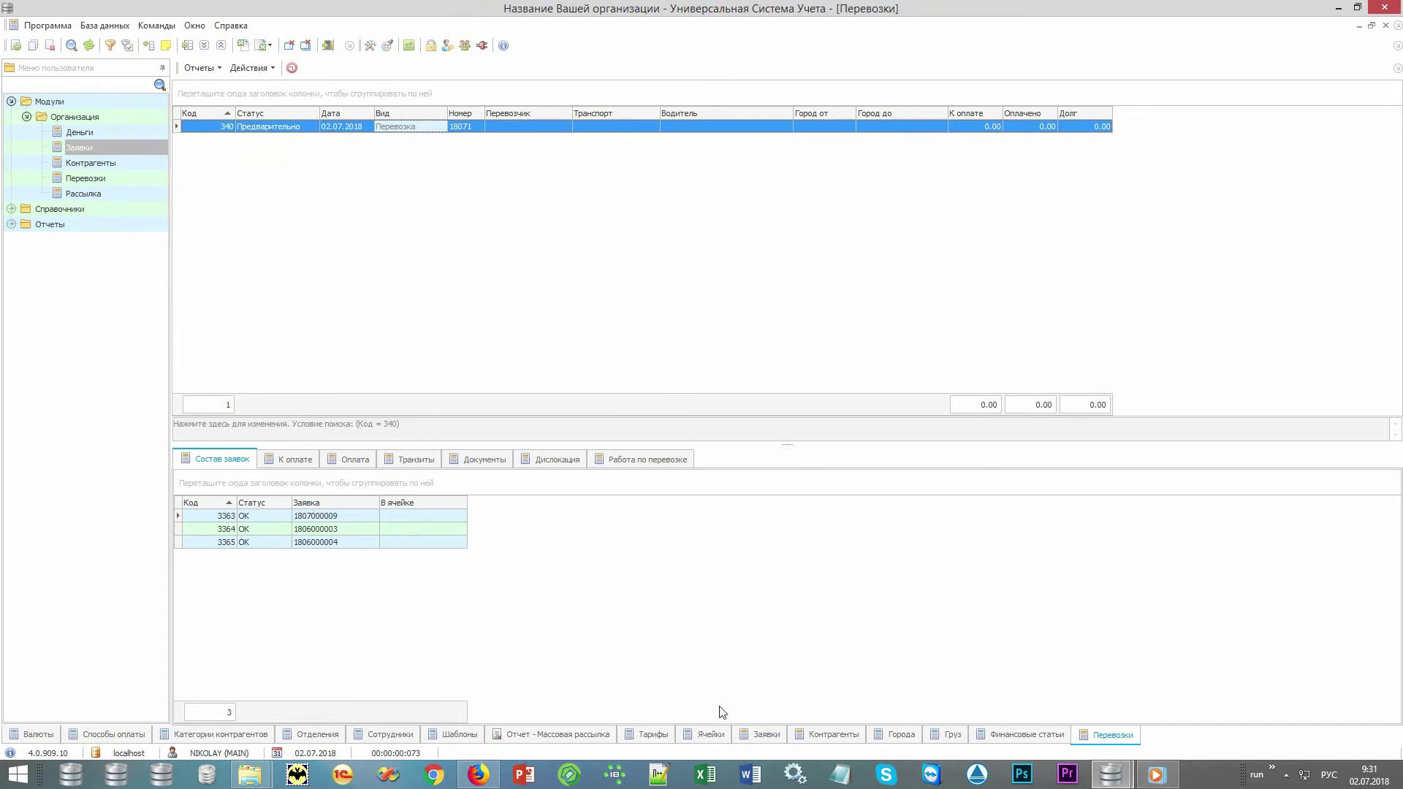
pyautogui.click(756, 735)
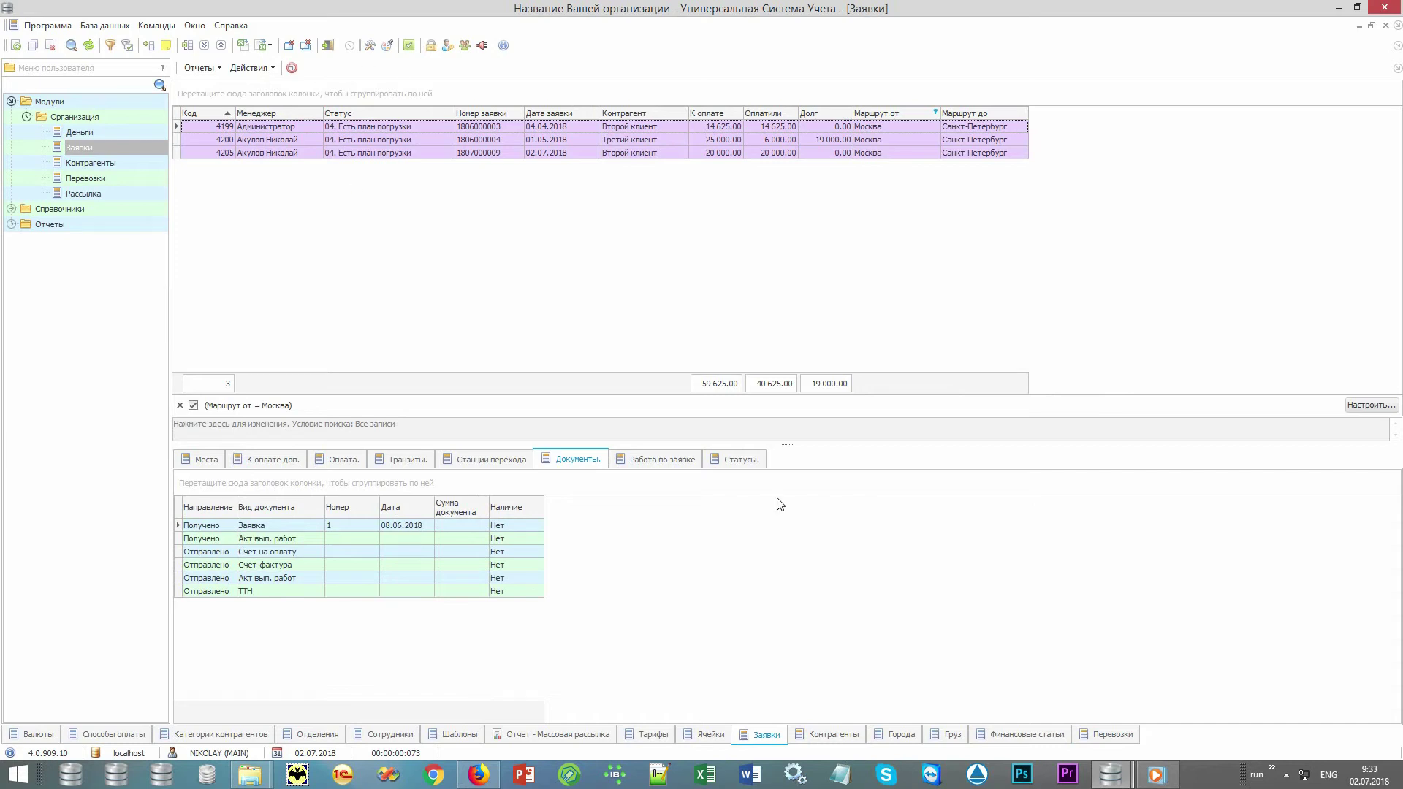
pyautogui.click(1108, 734)
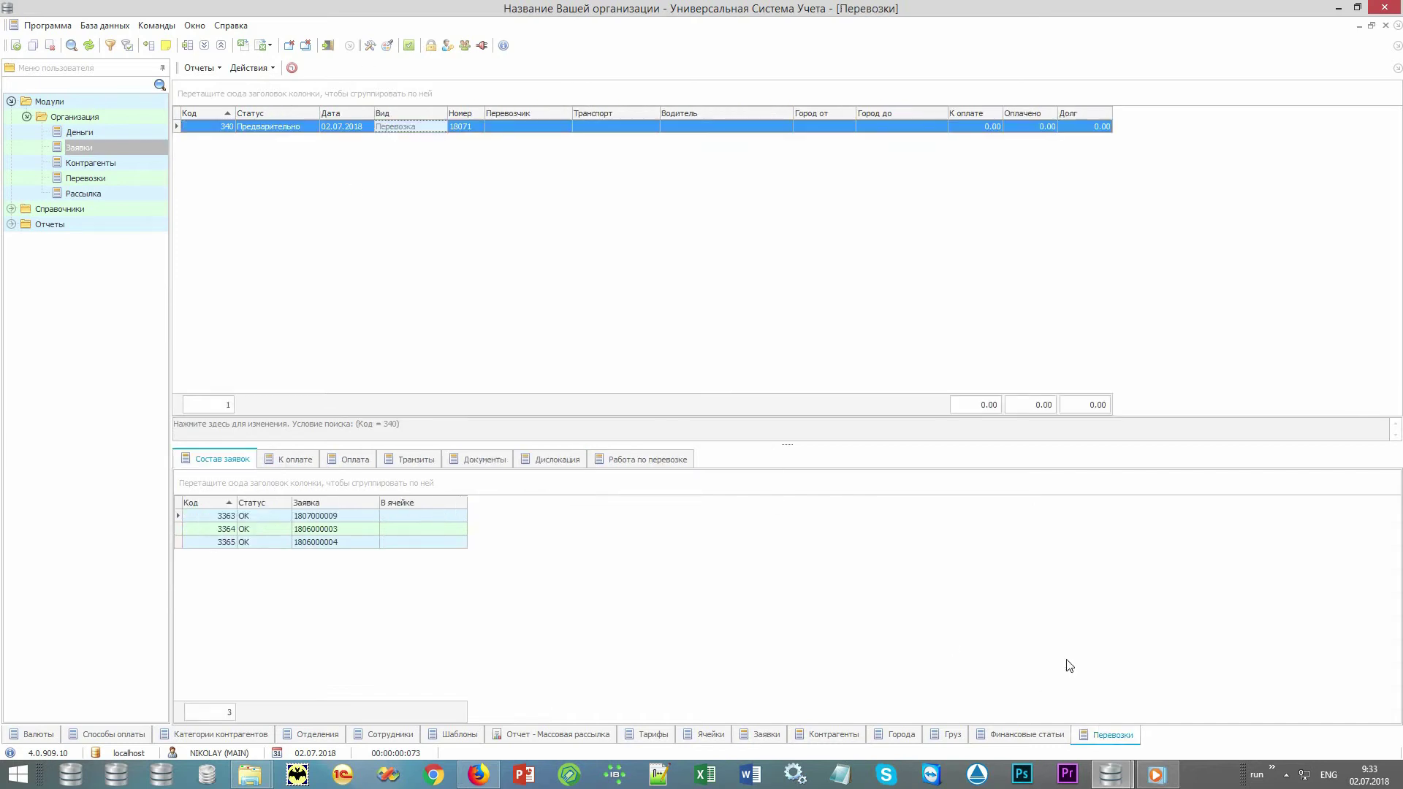
# Assign carrier Некий перевозчик, truck SCANIA 111AAA and a driver to shipment 18071.
pyautogui.doubleClick(563, 126)
pyautogui.click(666, 145)
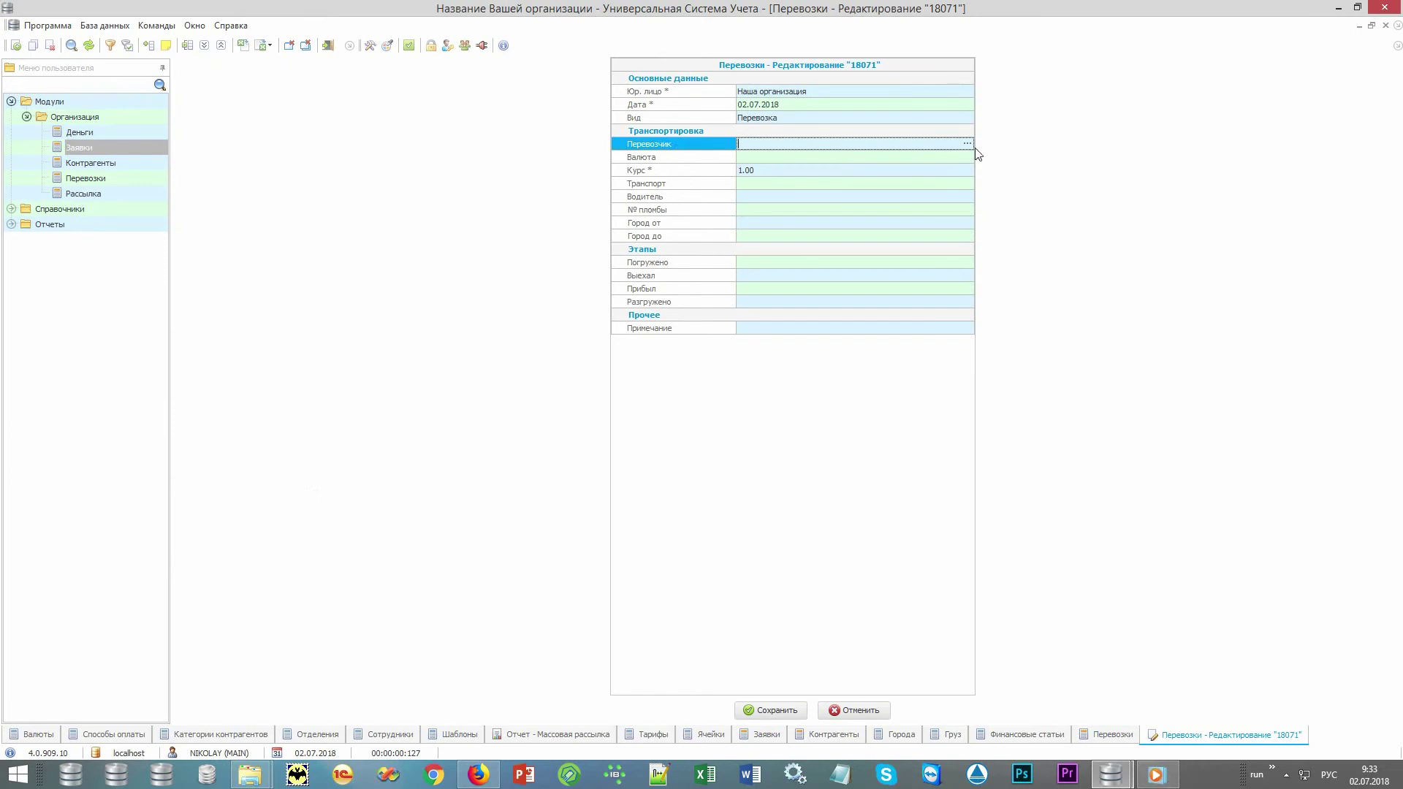
pyautogui.click(969, 144)
pyautogui.doubleClick(411, 155)
pyautogui.click(956, 183)
pyautogui.click(965, 182)
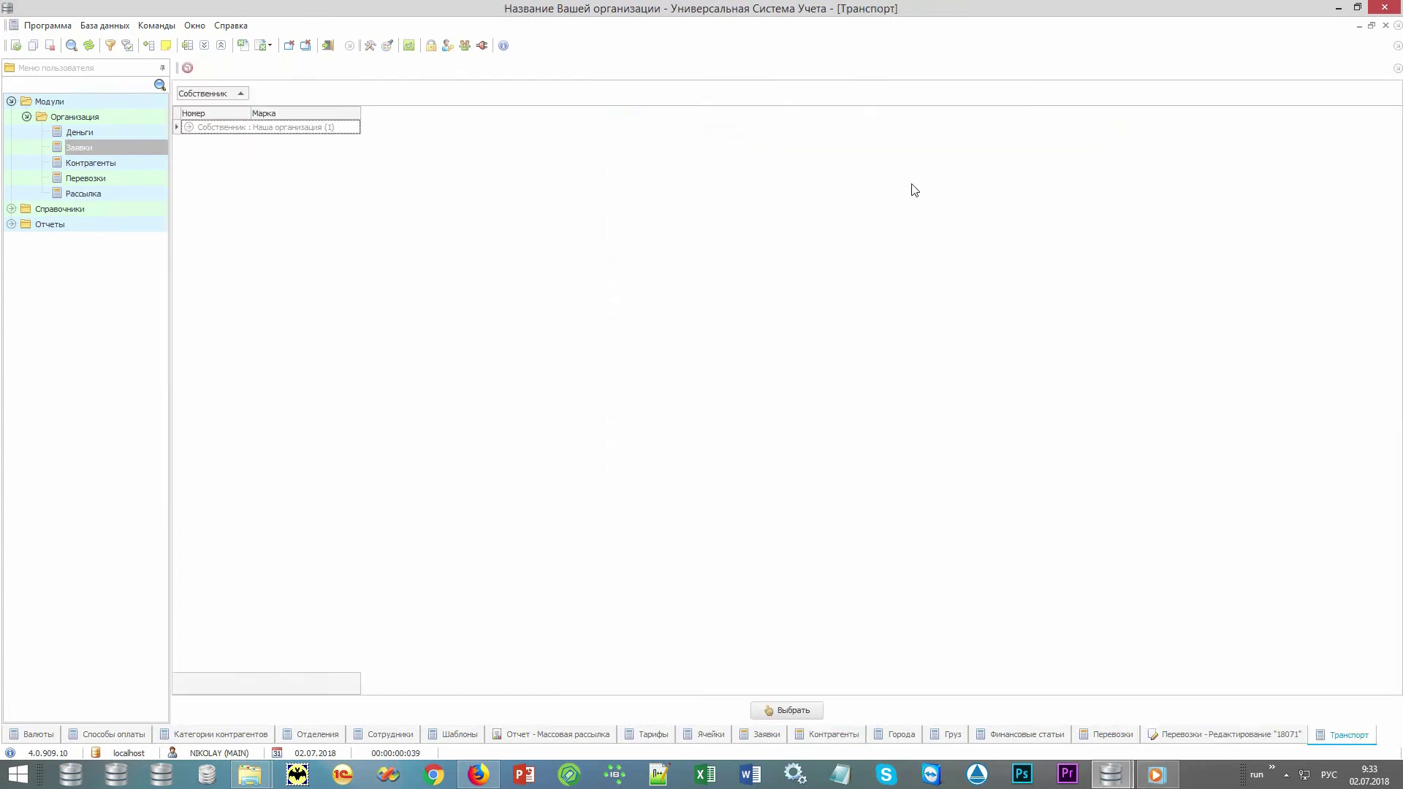
pyautogui.doubleClick(351, 141)
pyautogui.click(957, 199)
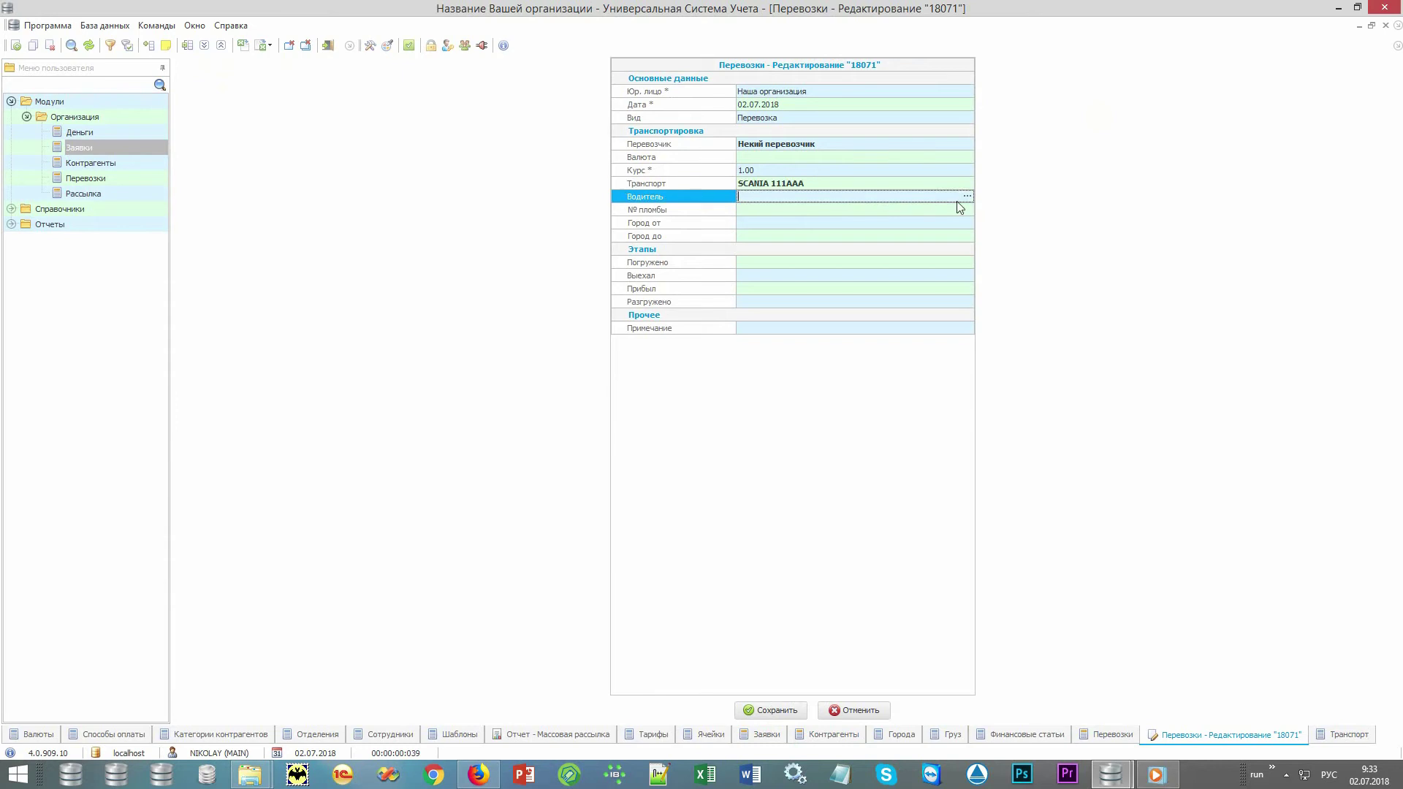
pyautogui.click(967, 197)
pyautogui.doubleClick(354, 147)
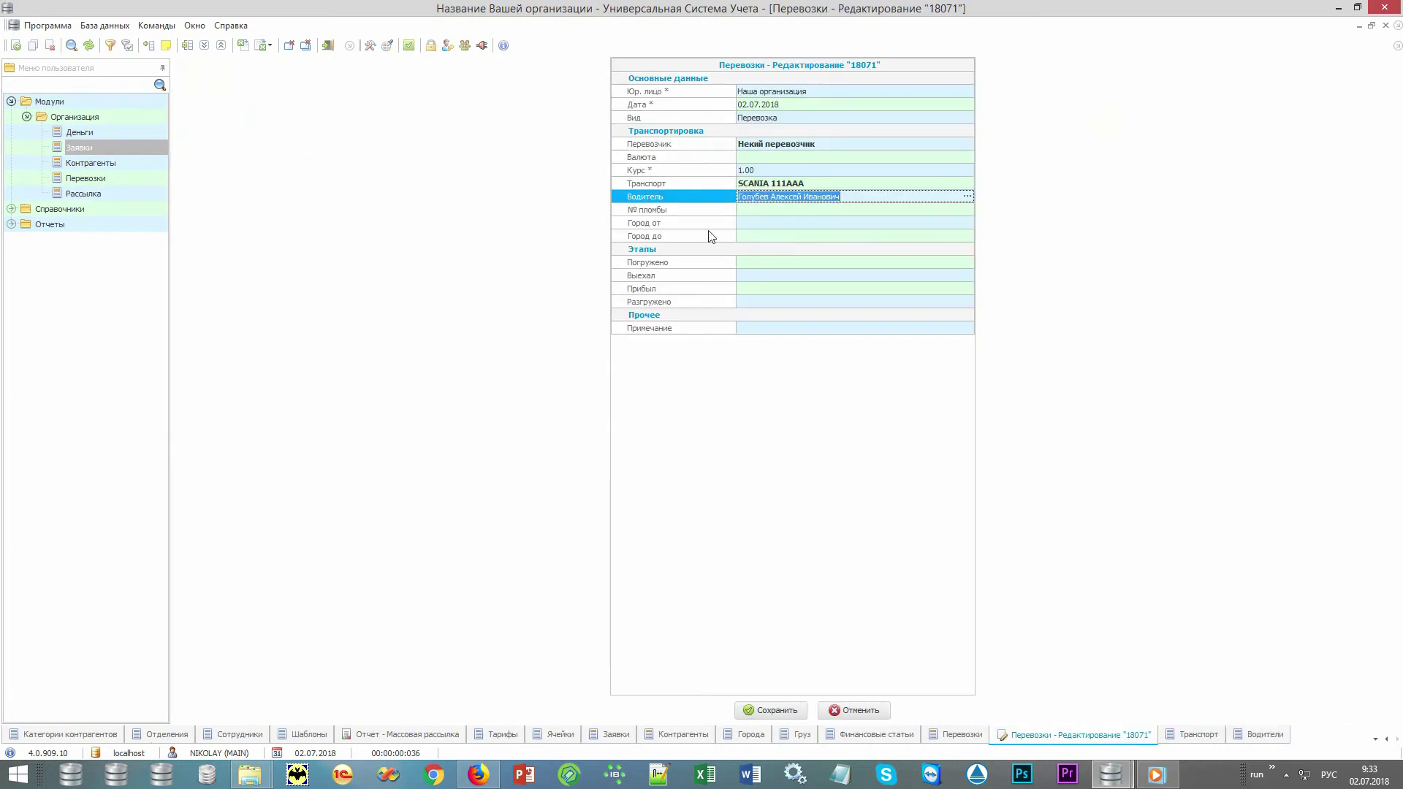
# Set the route from Москва to Санкт-Петербург and bring up the shipment's loading plan.
pyautogui.click(875, 224)
pyautogui.click(966, 222)
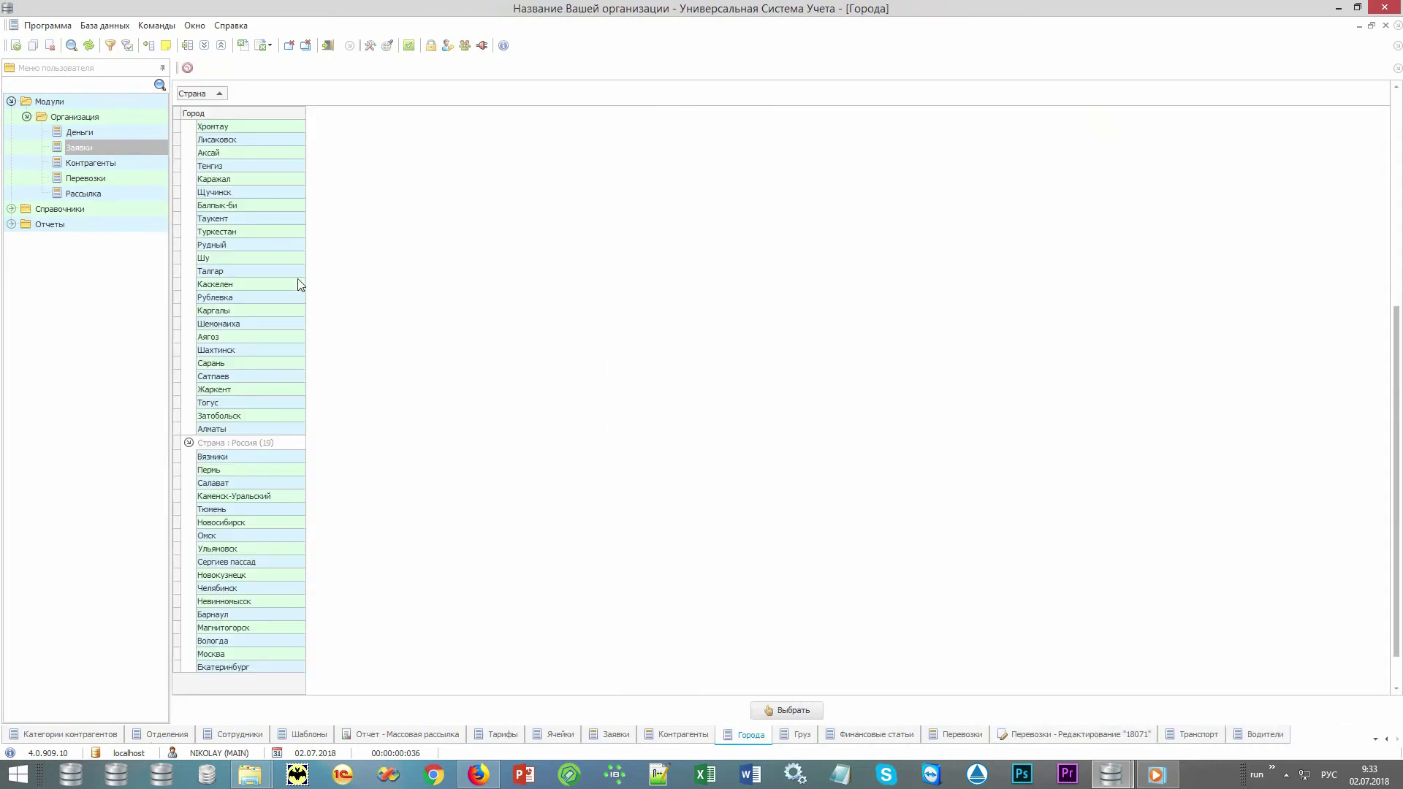
pyautogui.write('мо')
pyautogui.press('Return')
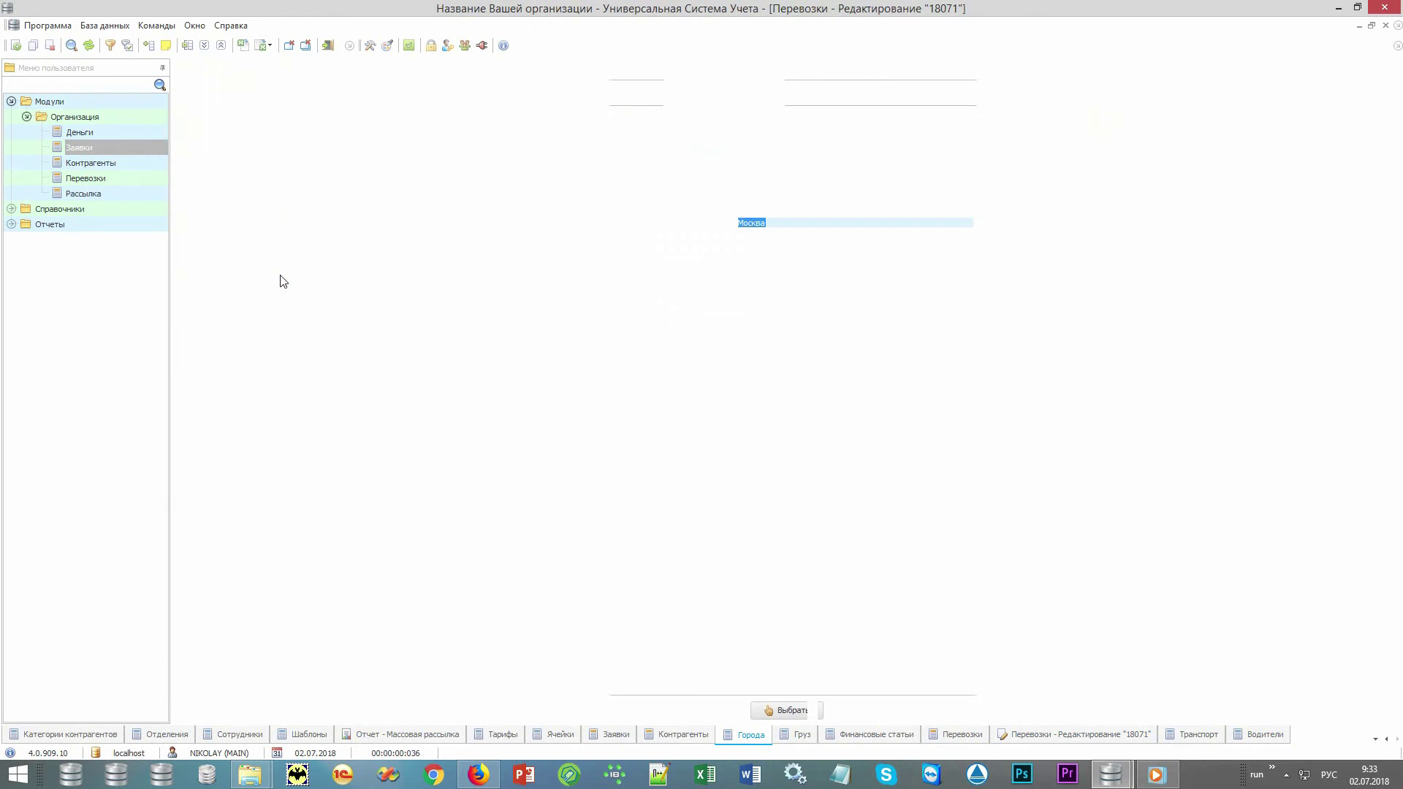
pyautogui.press('F4')
pyautogui.click(235, 271)
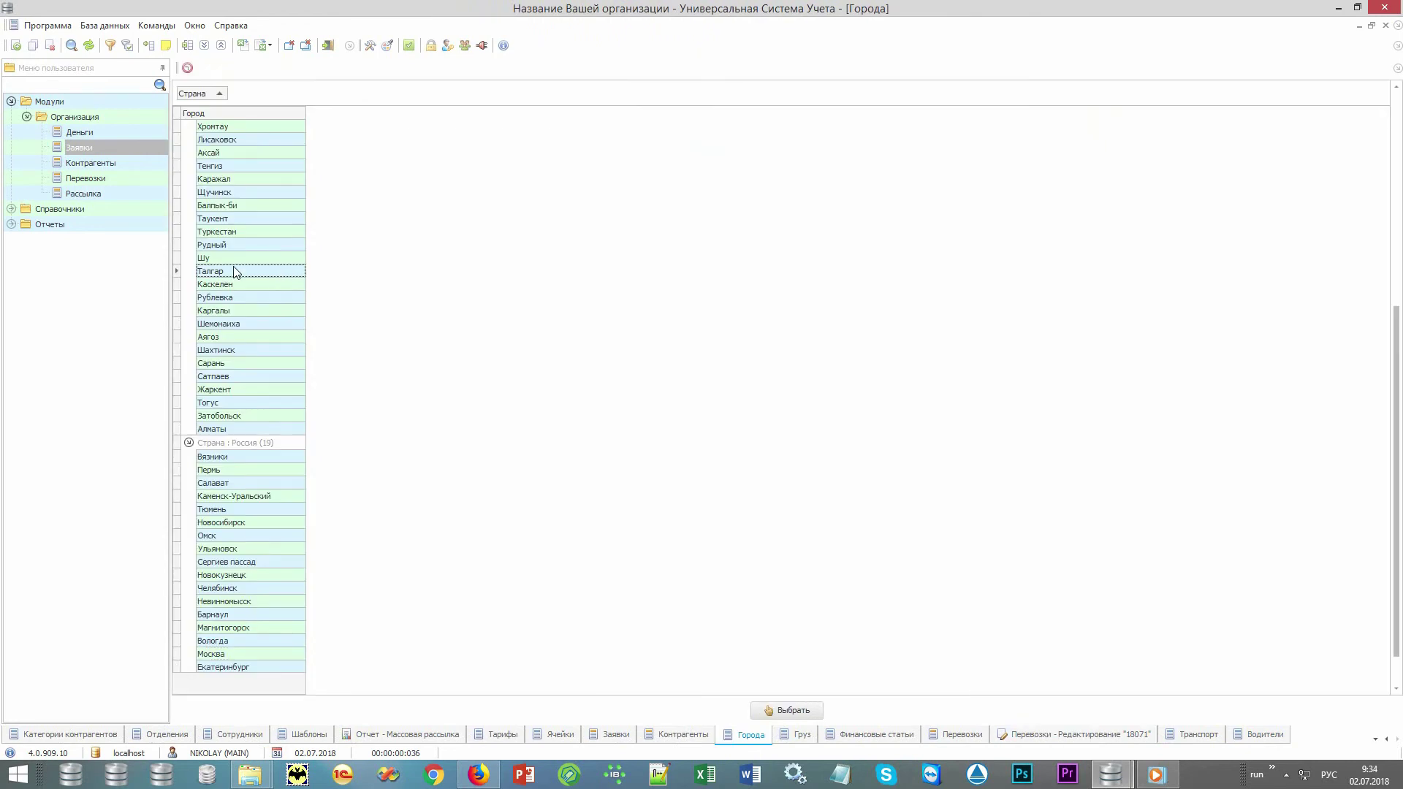
pyautogui.write('сан')
pyautogui.press('Return')
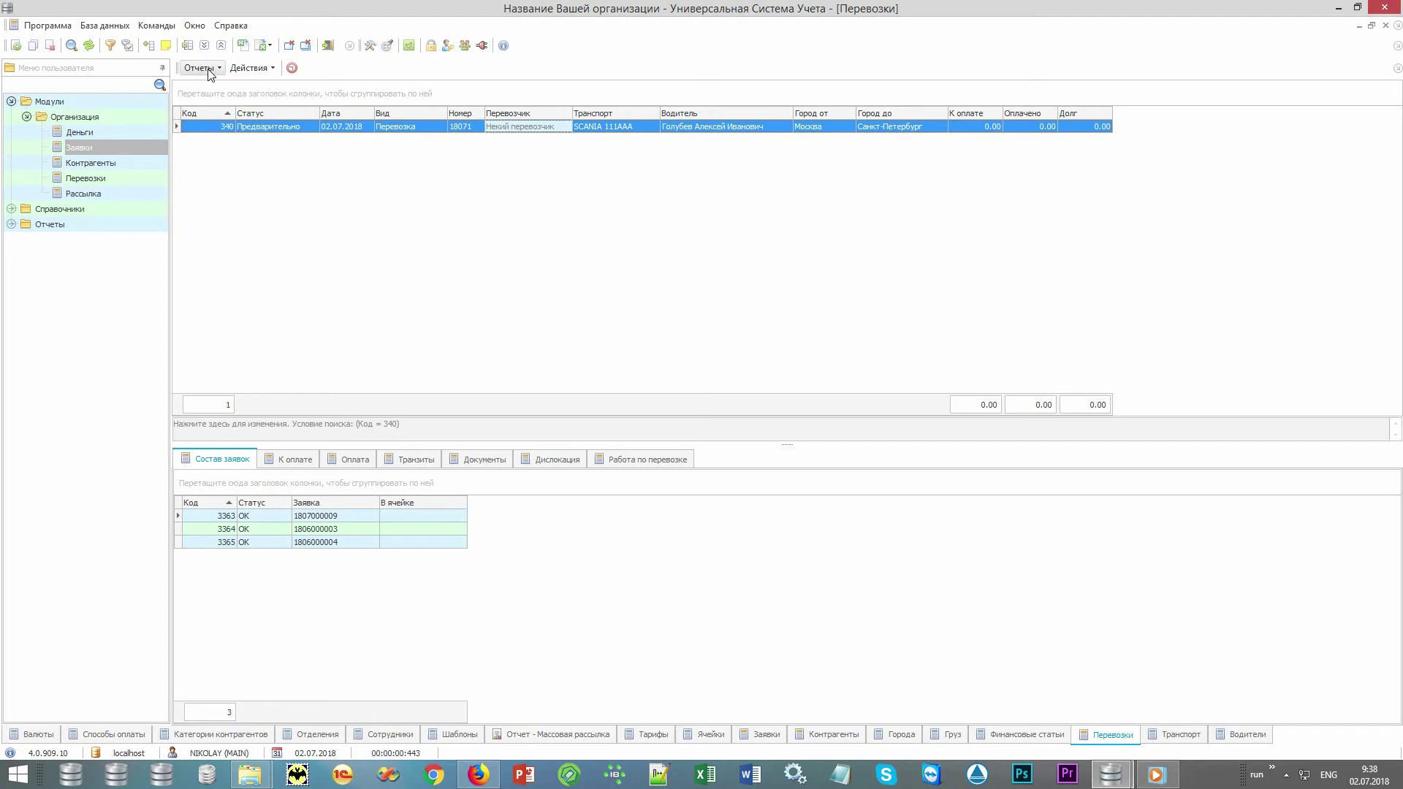
pyautogui.click(200, 67)
pyautogui.click(236, 86)
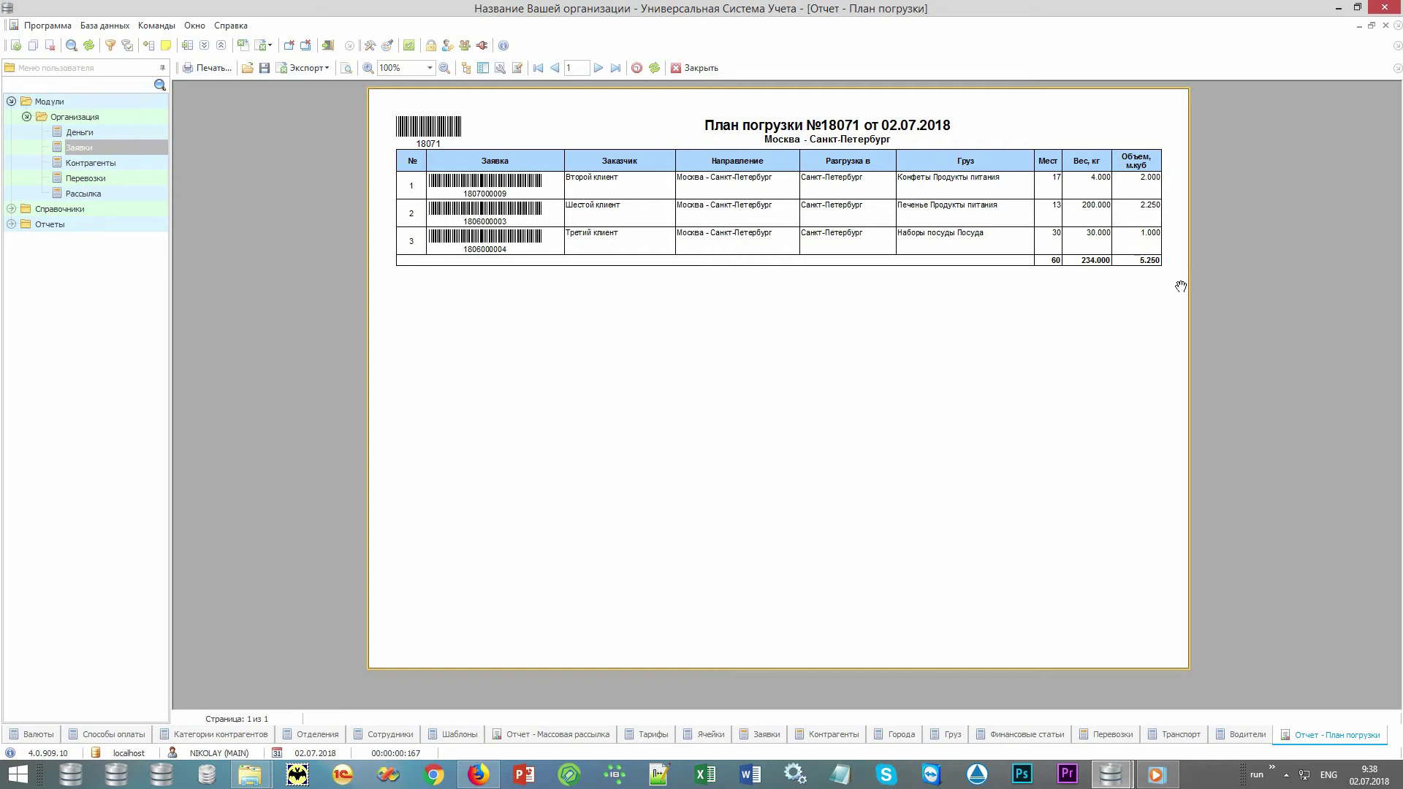
pyautogui.click(700, 67)
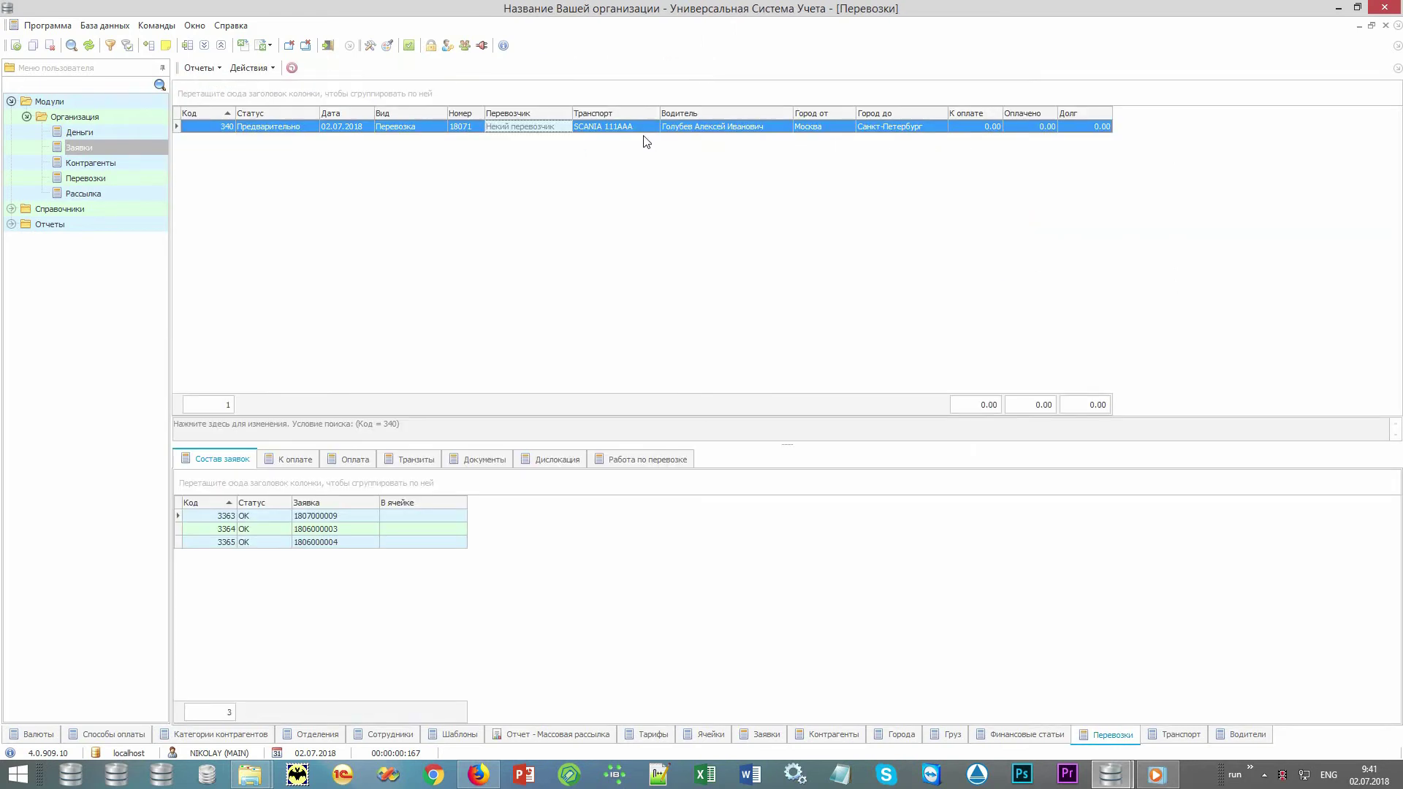
# Review the shipment's К оплате, Оплата, Документы and Дислокация tabs.
pyautogui.click(300, 459)
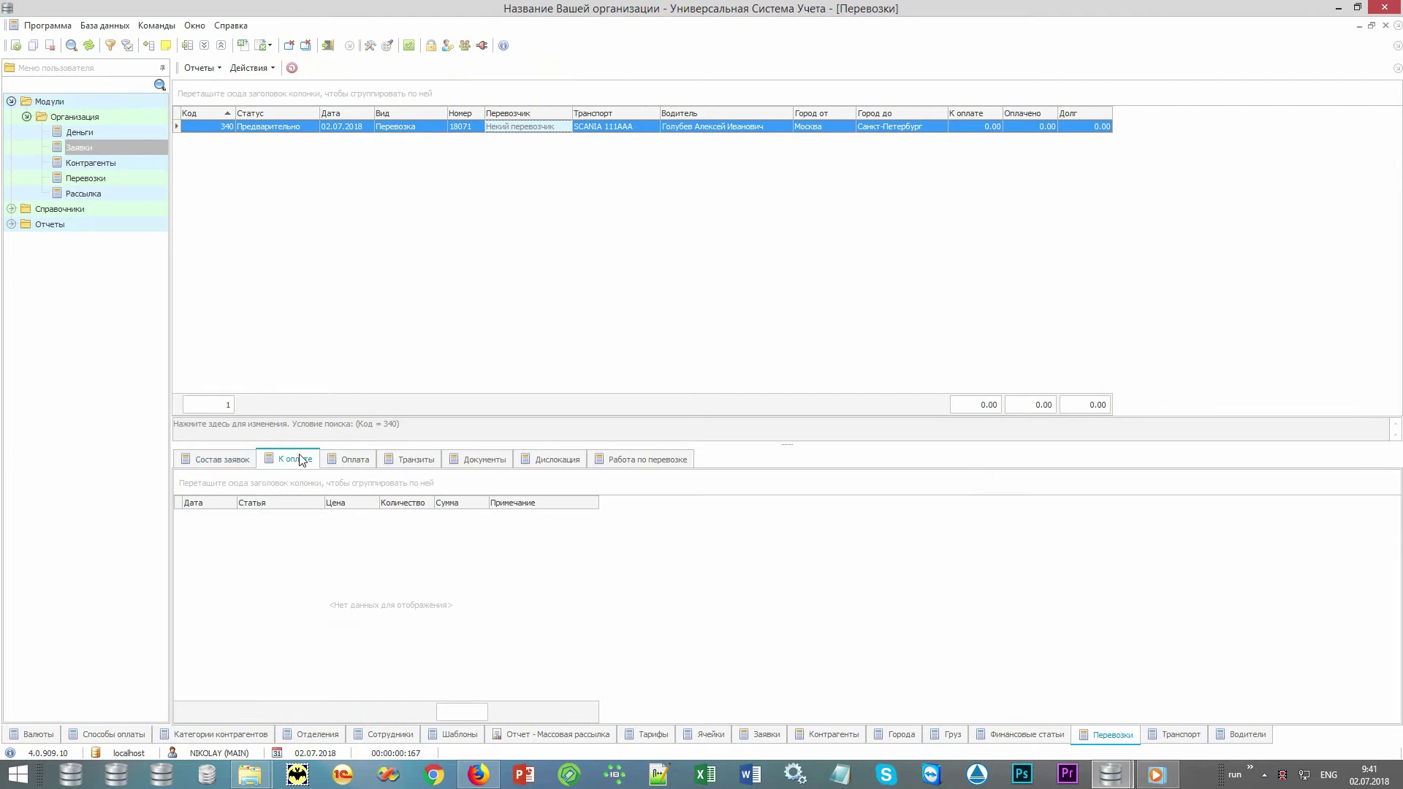
pyautogui.click(364, 465)
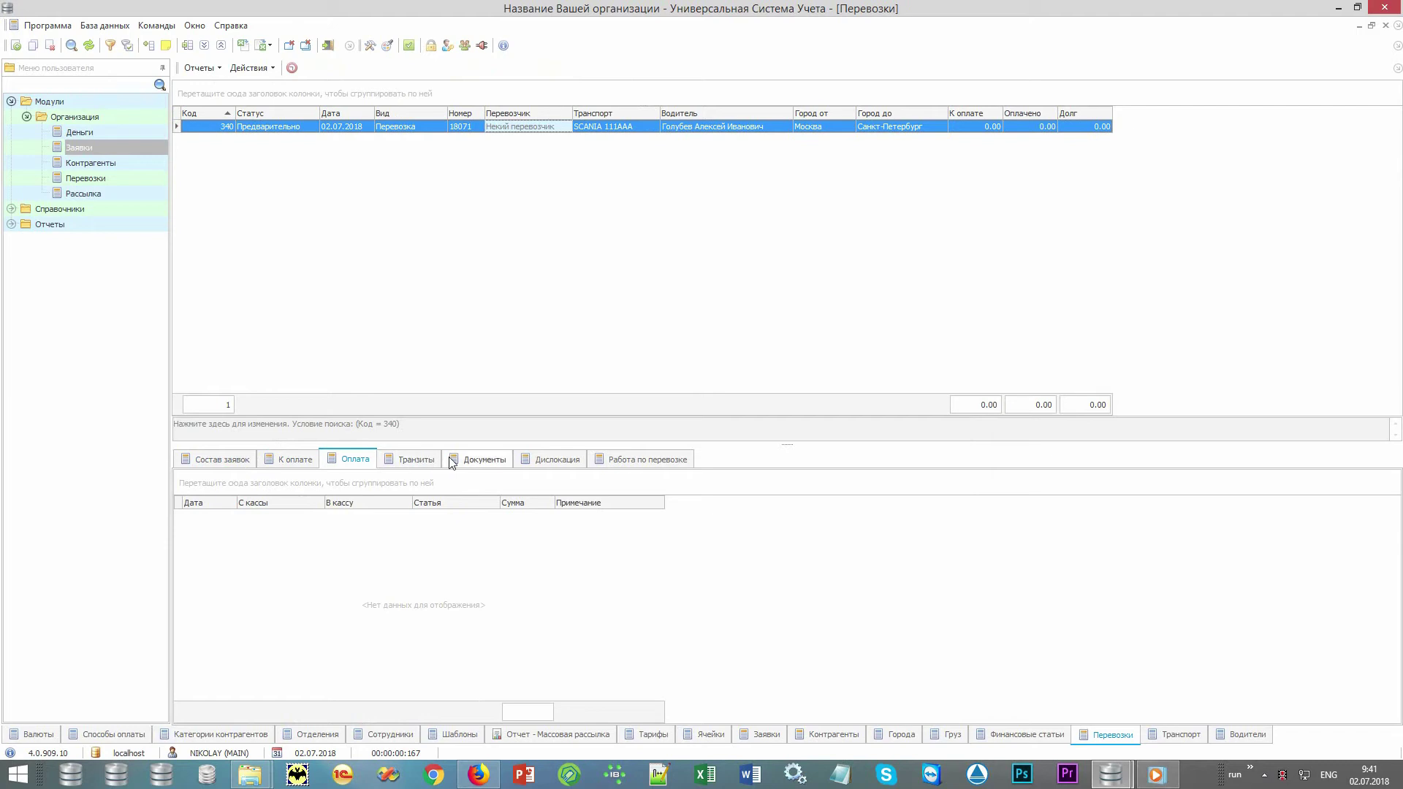
pyautogui.click(493, 464)
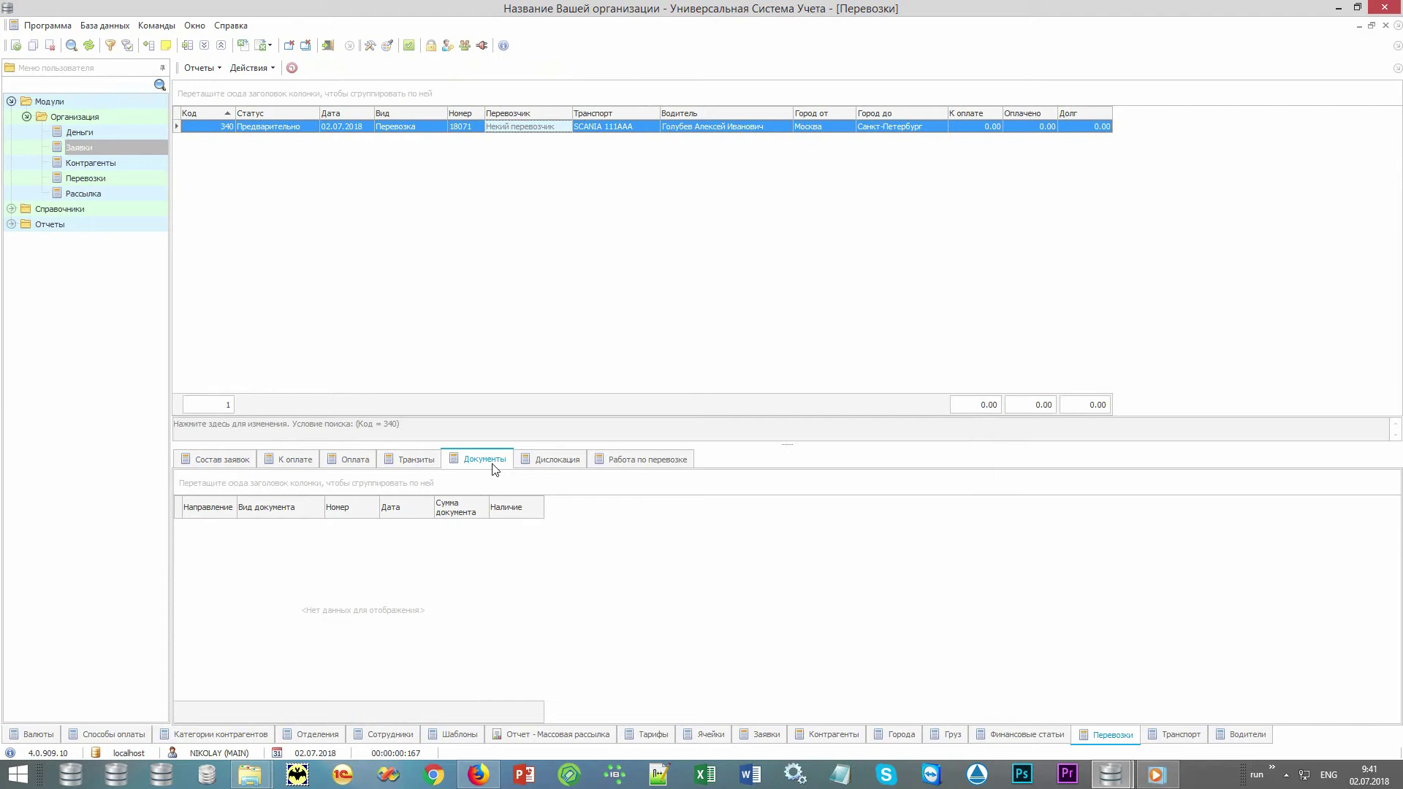
pyautogui.click(559, 465)
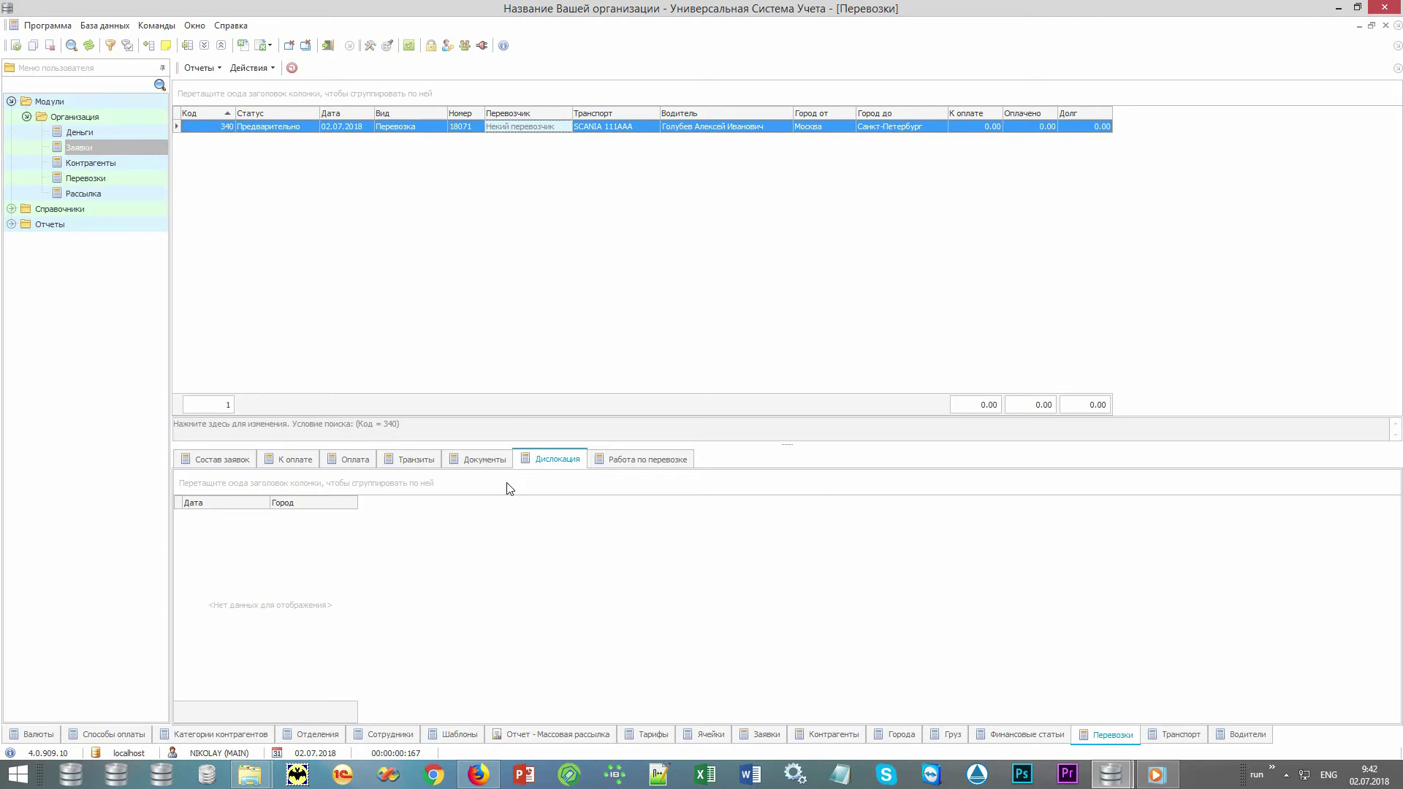
# Set shipment 18071's Погружено date to 02.07.2018 with a departure date and save.
pyautogui.doubleClick(552, 128)
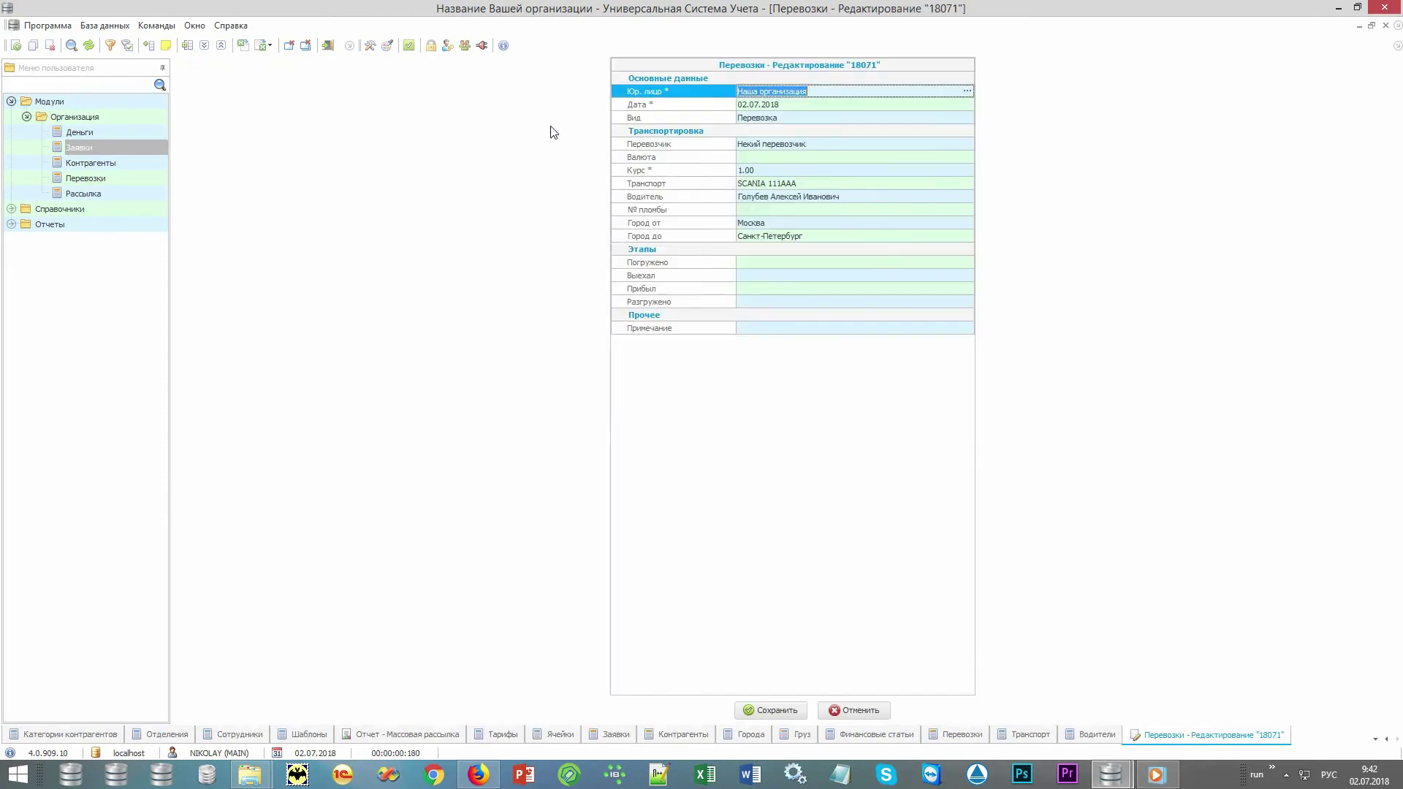
pyautogui.click(675, 264)
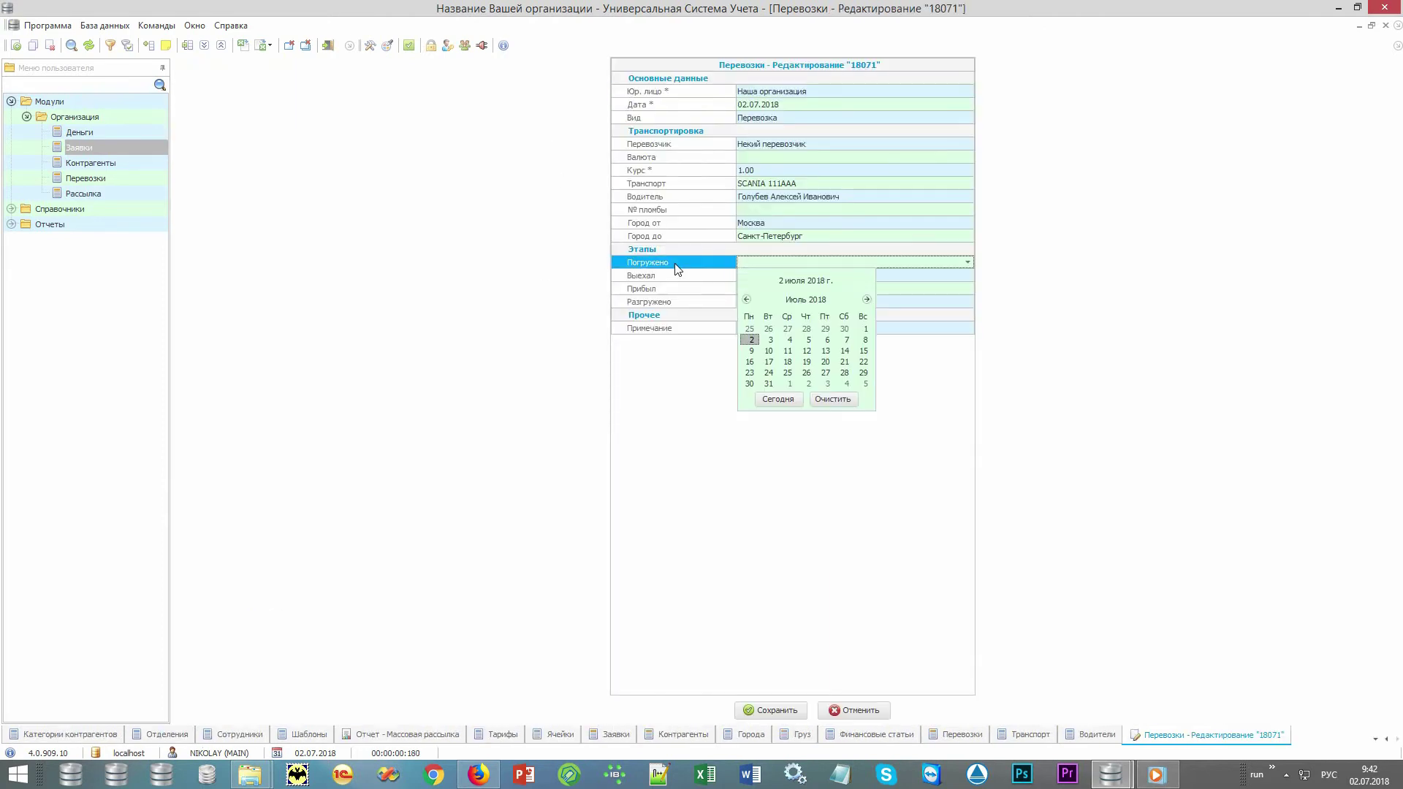
pyautogui.press('Return')
pyautogui.press('Return')
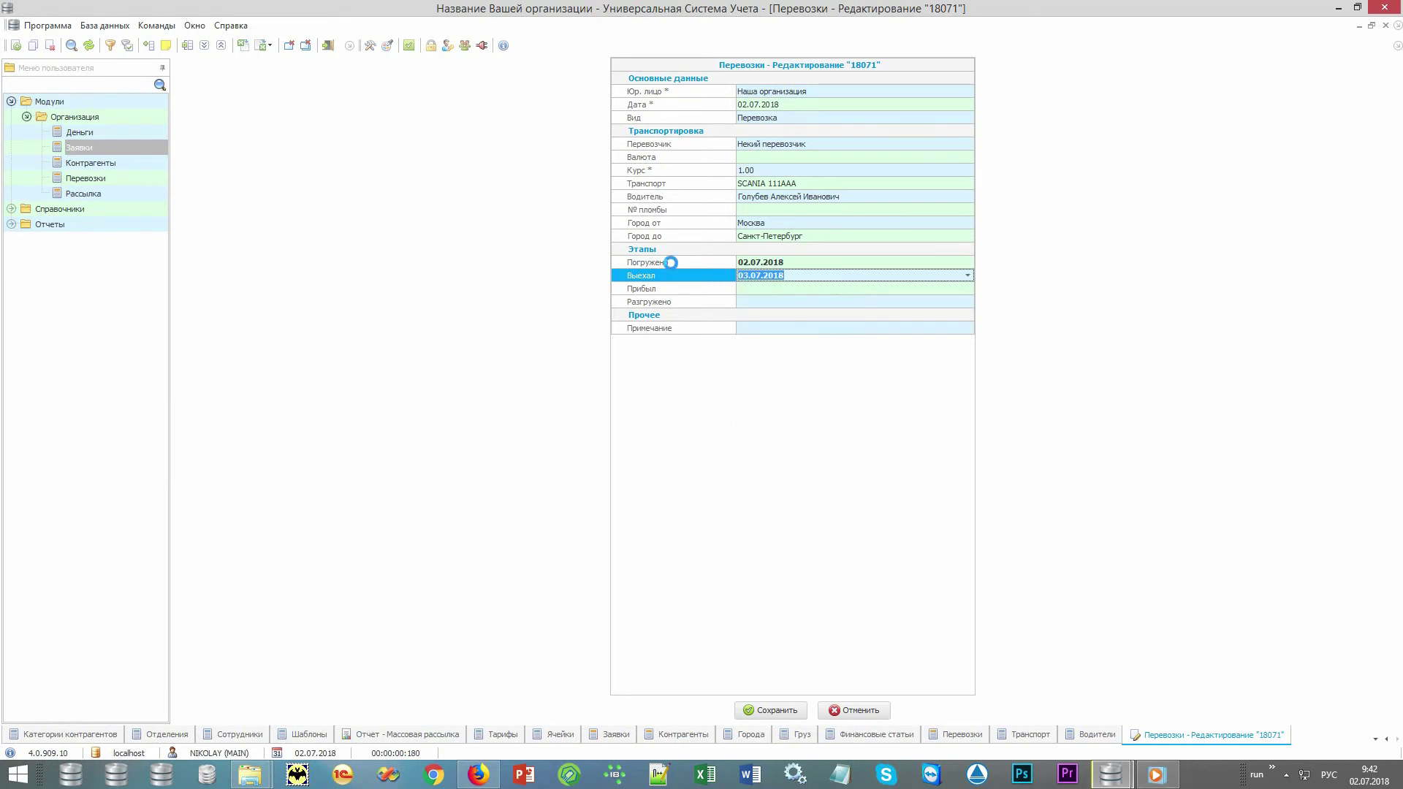
pyautogui.hotkey('ctrl', 's')
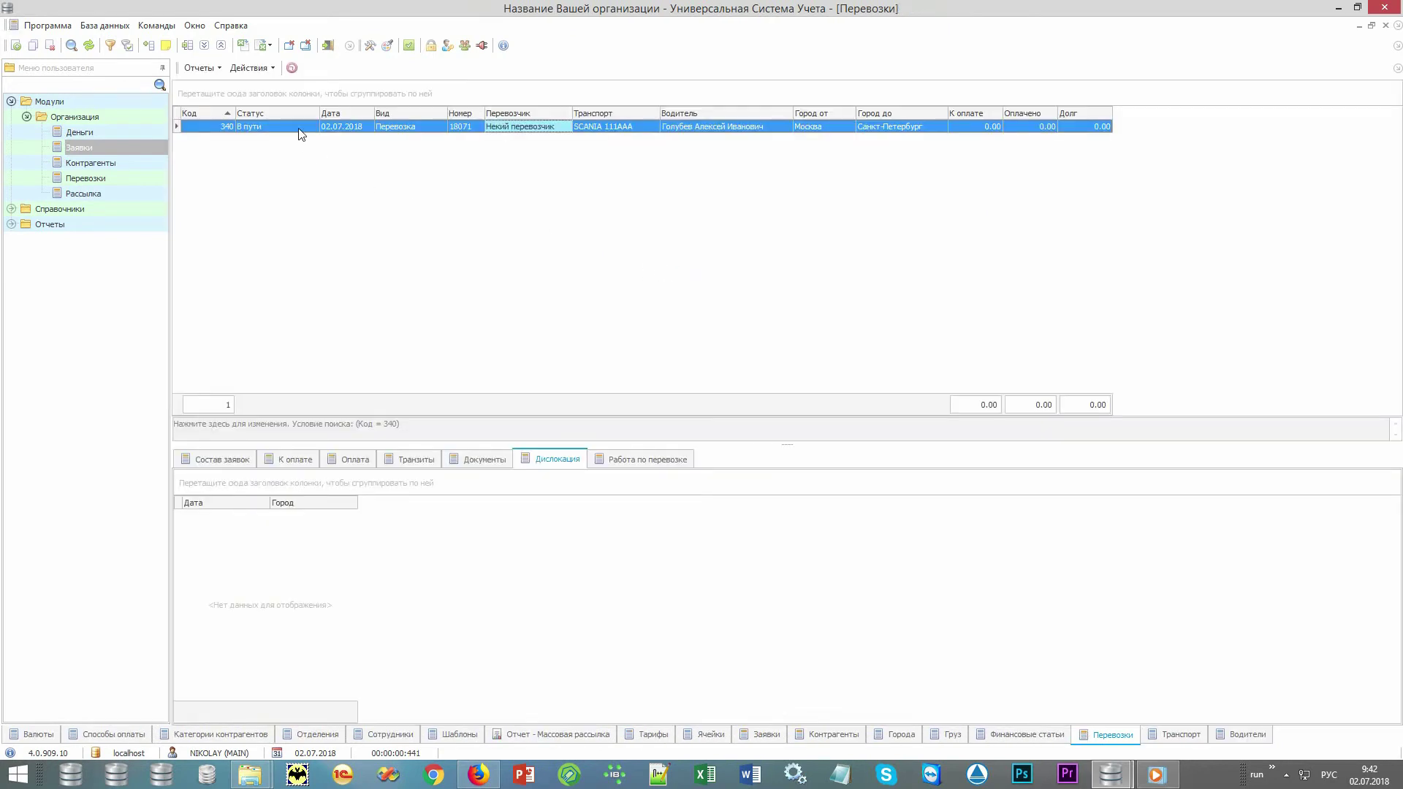
# Check shipment 18071's В пути status and its included orders.
pyautogui.click(302, 129)
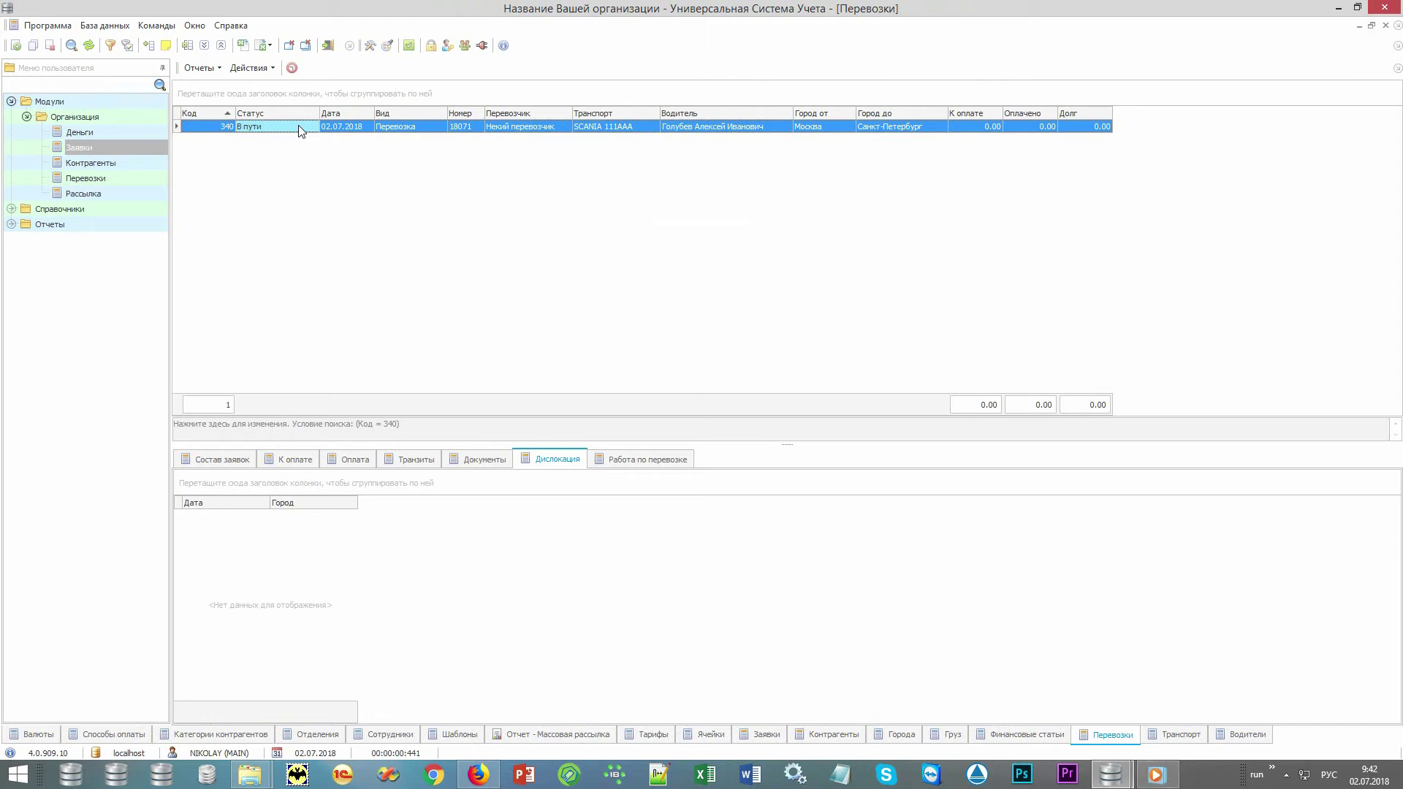
pyautogui.click(221, 457)
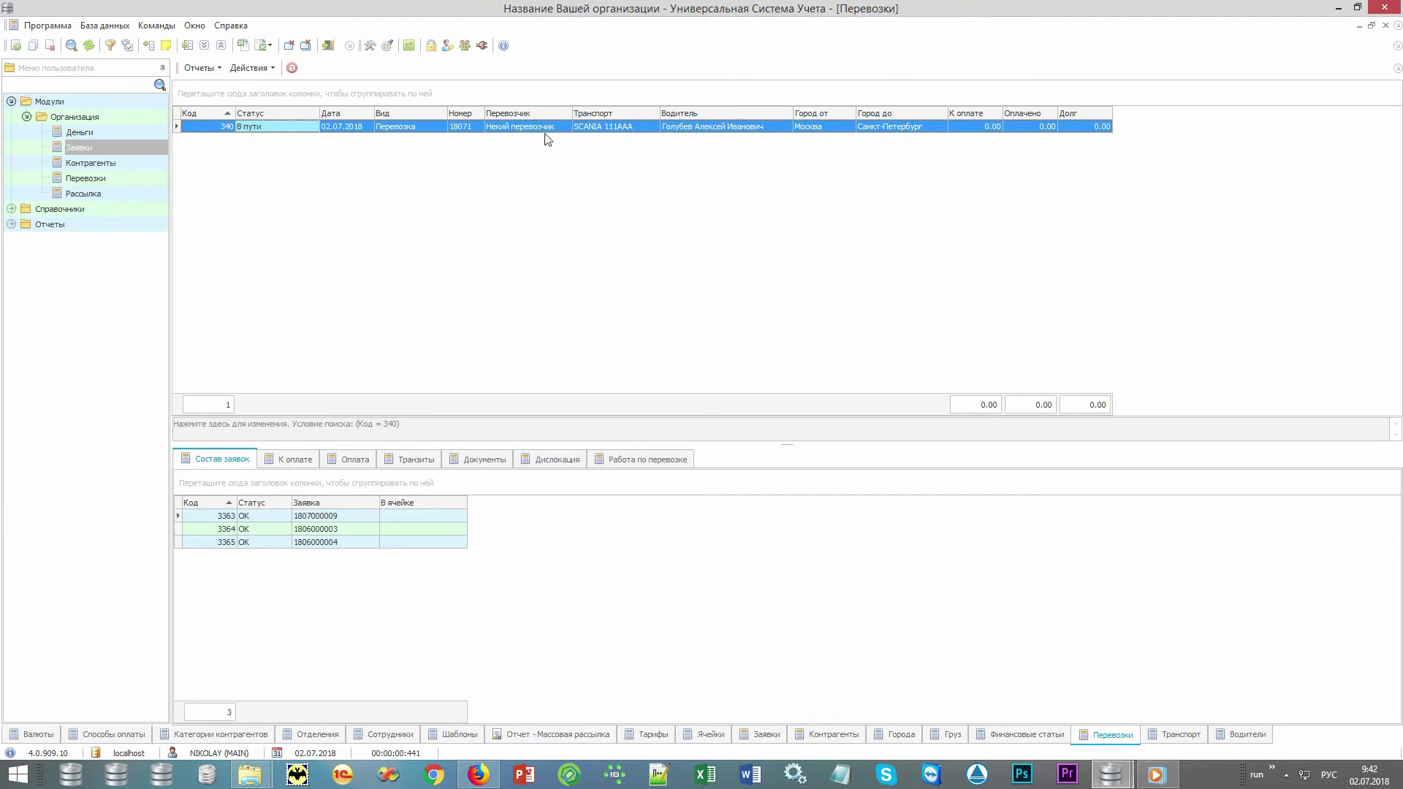
pyautogui.click(561, 125)
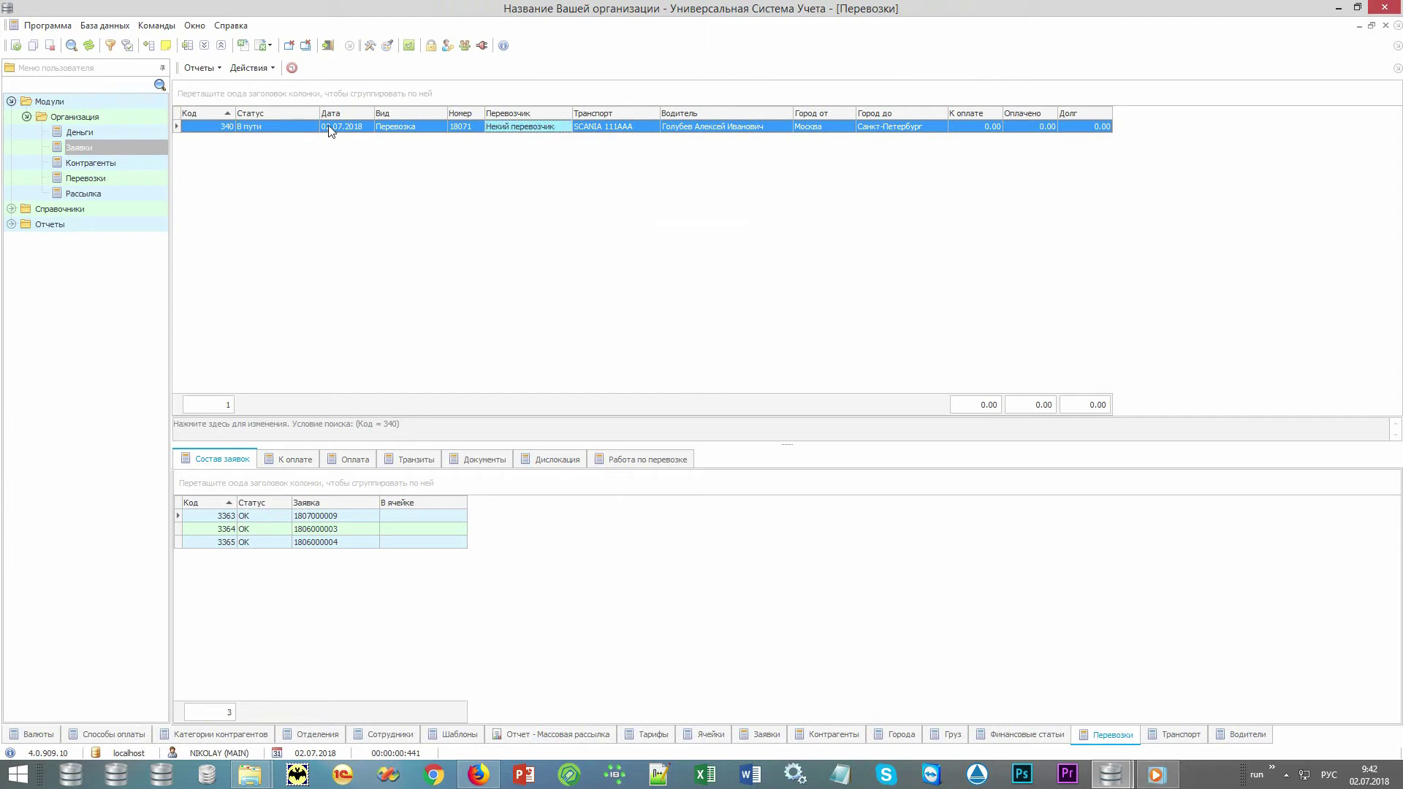
# Copy shipment 18071, relist all shipments, and select the new copy 18072.
pyautogui.click(254, 71)
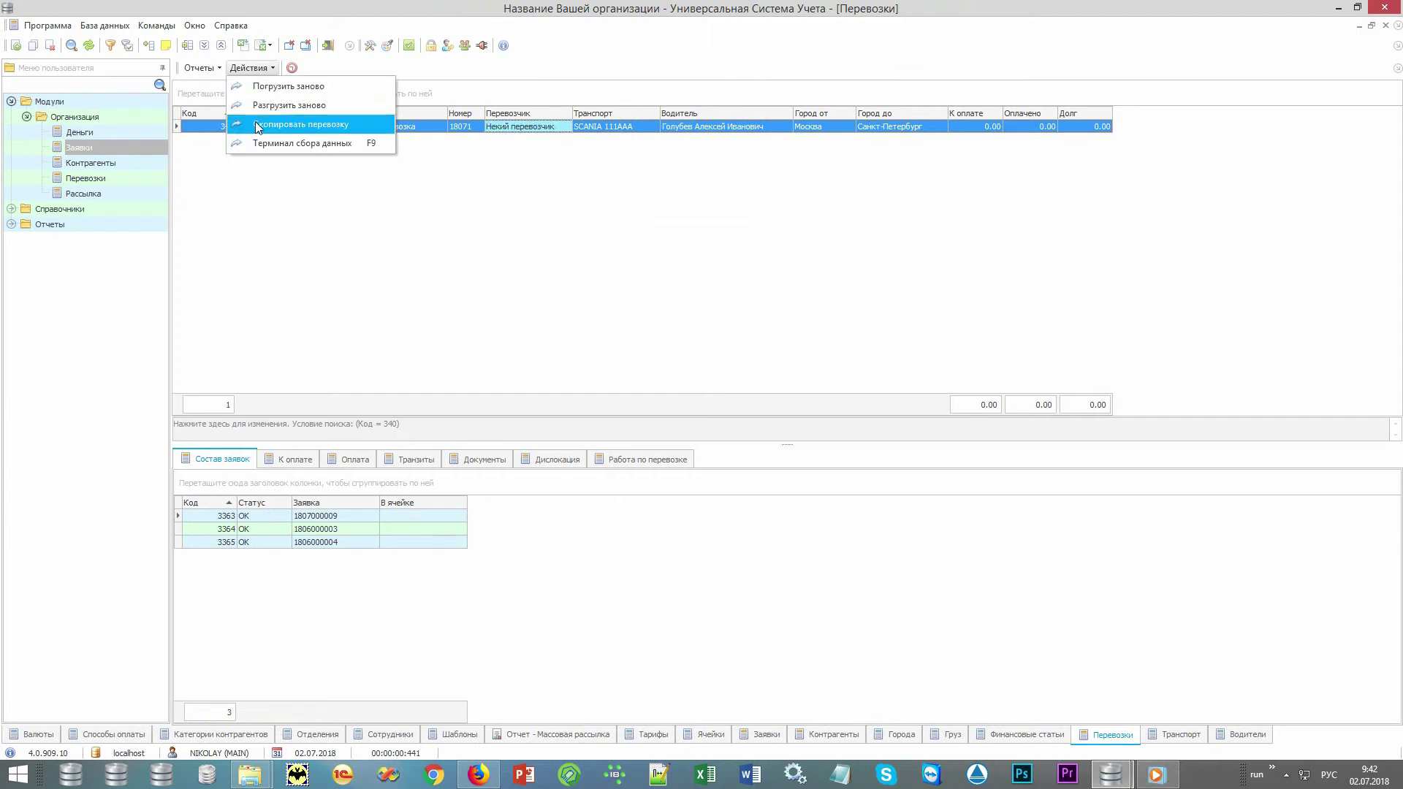
pyautogui.click(361, 123)
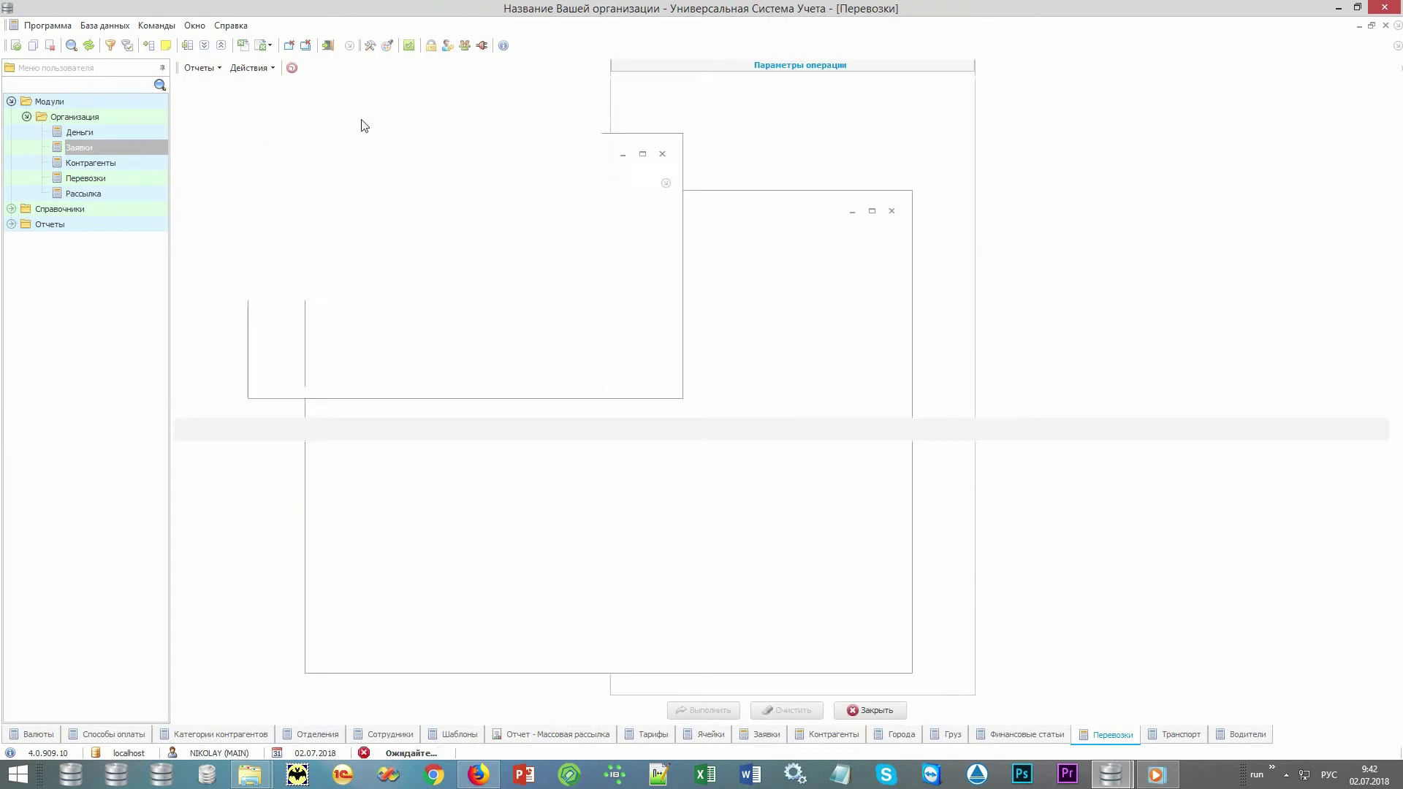
pyautogui.click(614, 422)
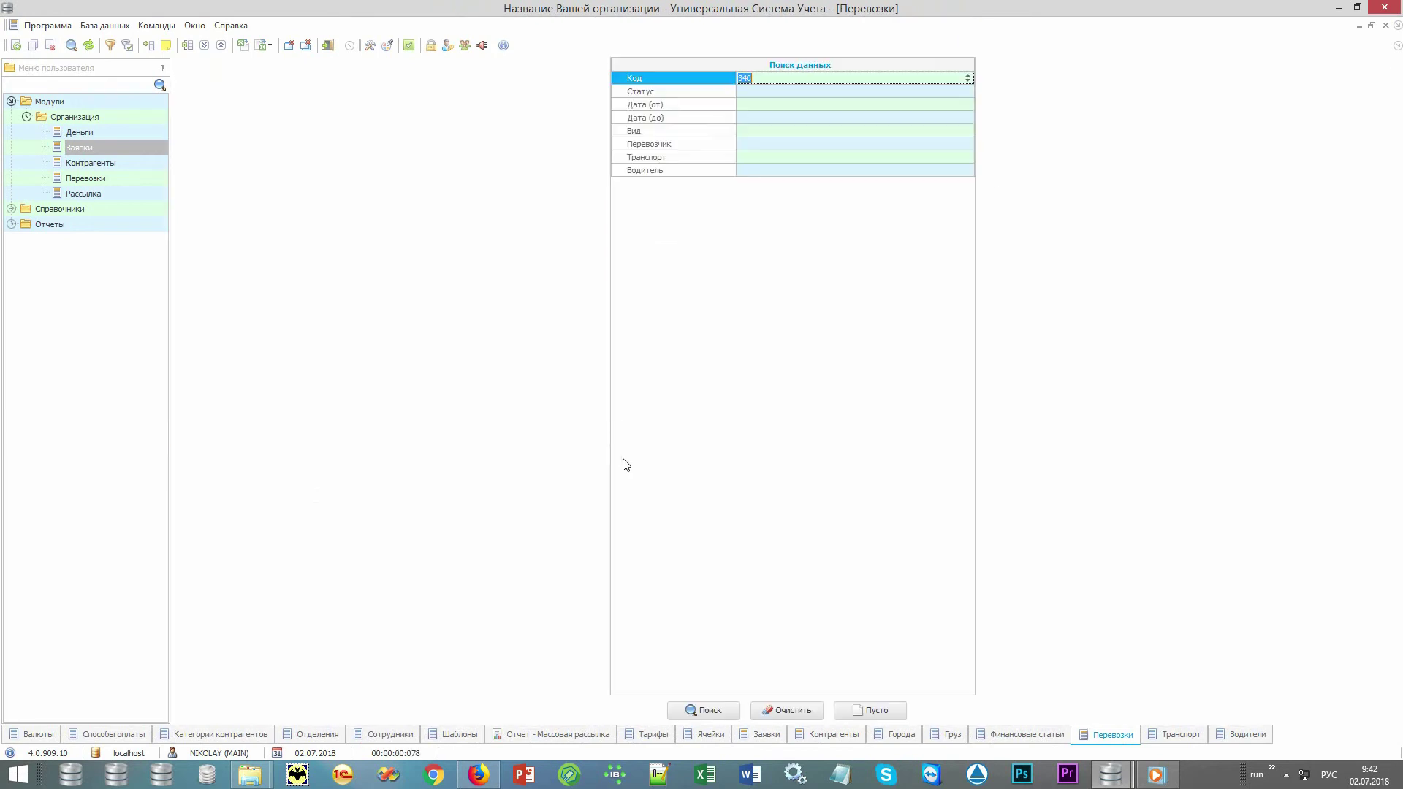
pyautogui.click(774, 709)
pyautogui.click(712, 710)
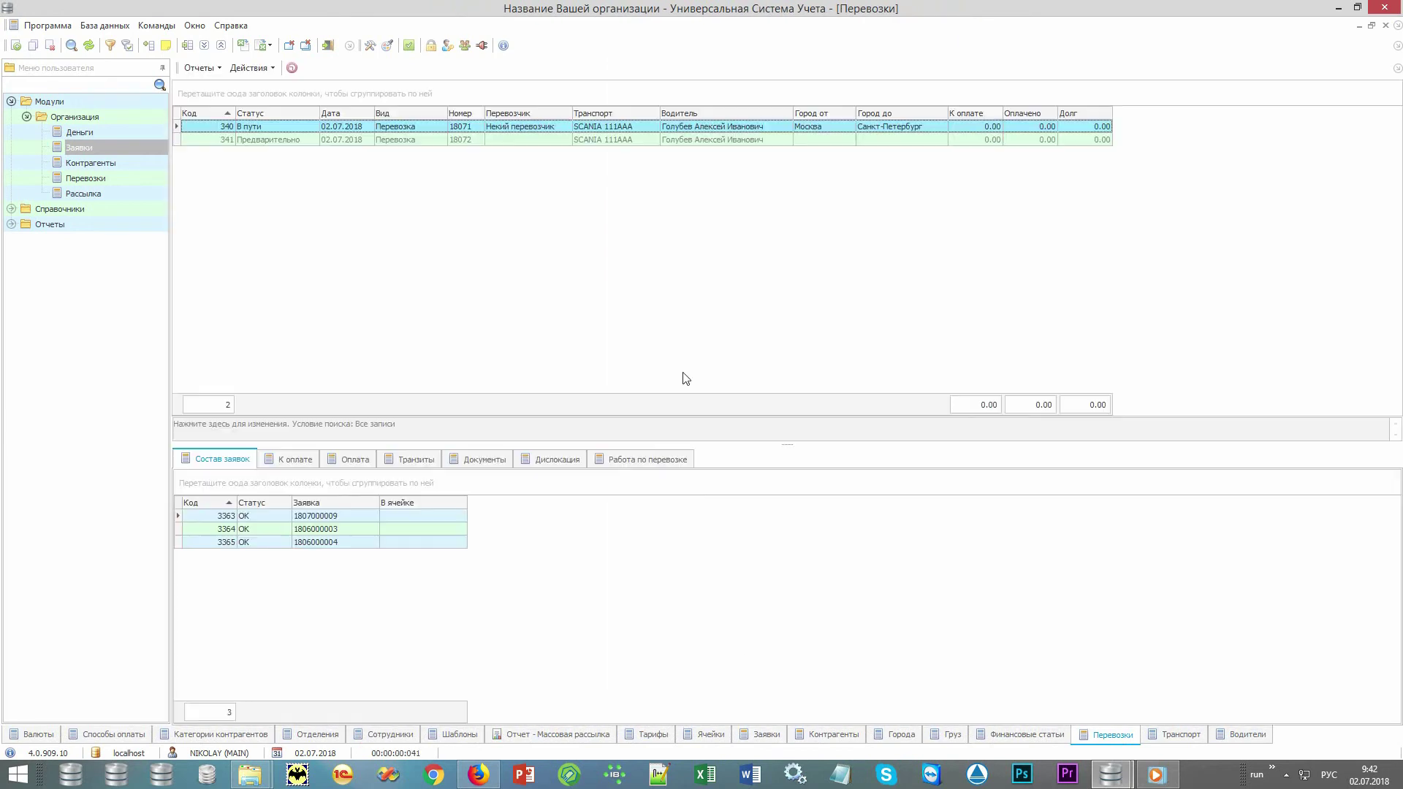
pyautogui.click(553, 142)
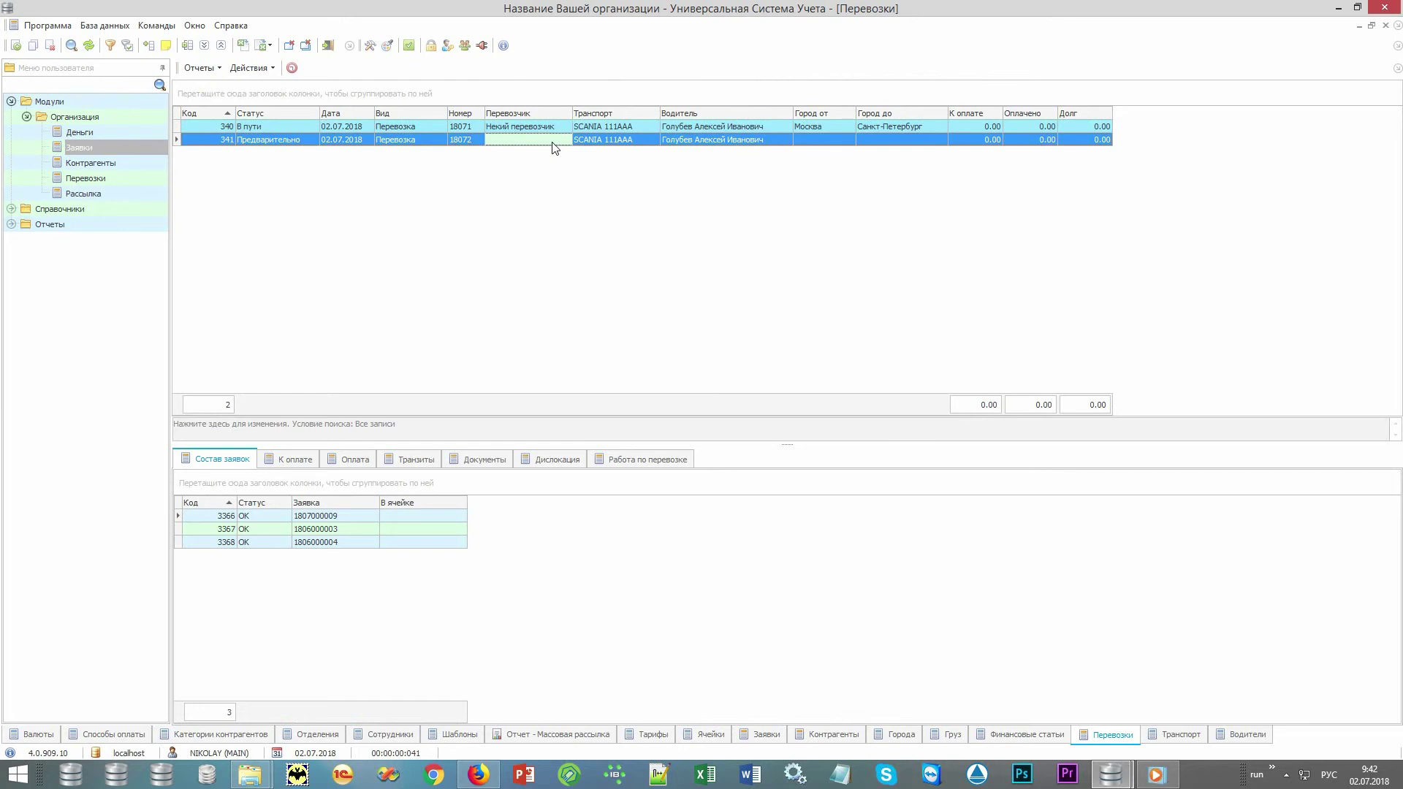
pyautogui.click(559, 126)
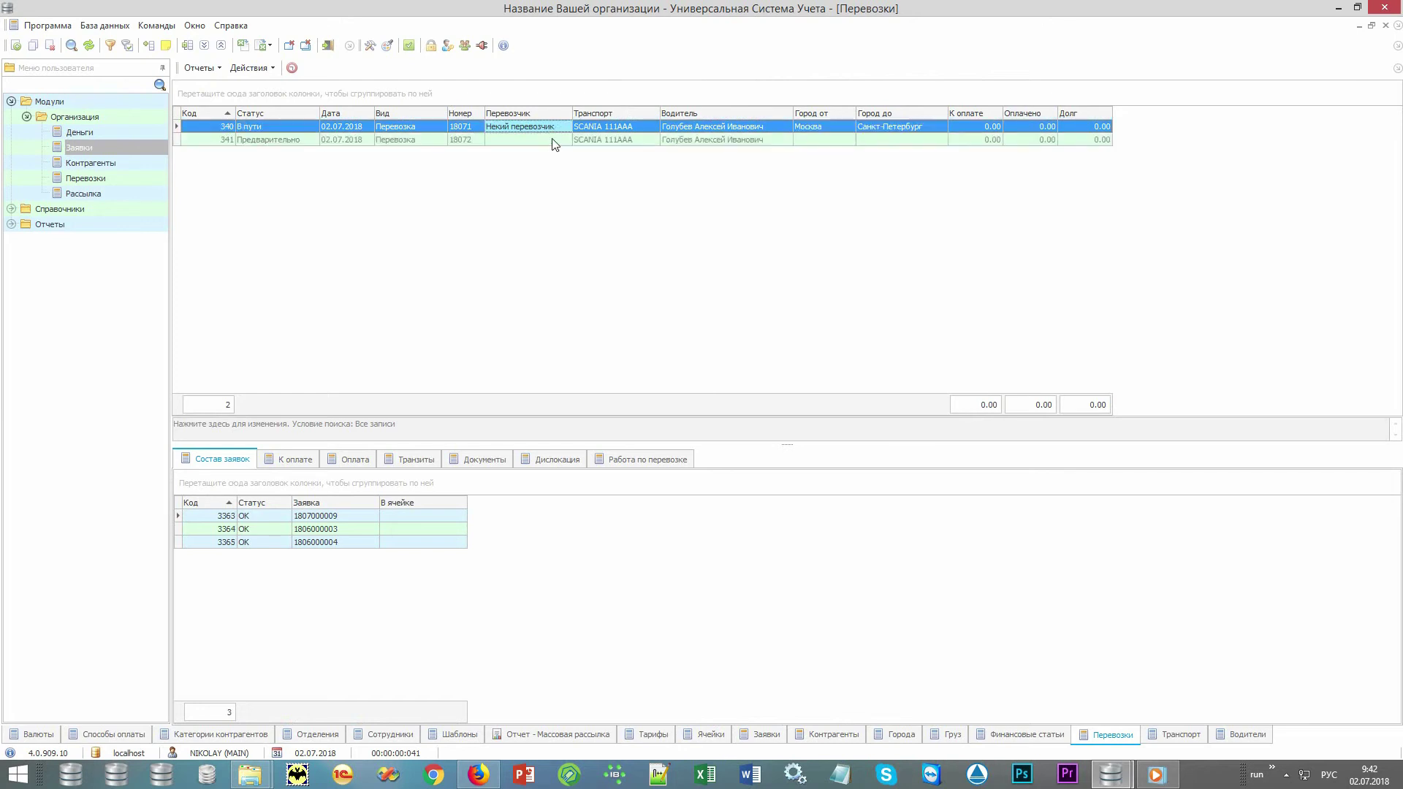
pyautogui.click(553, 140)
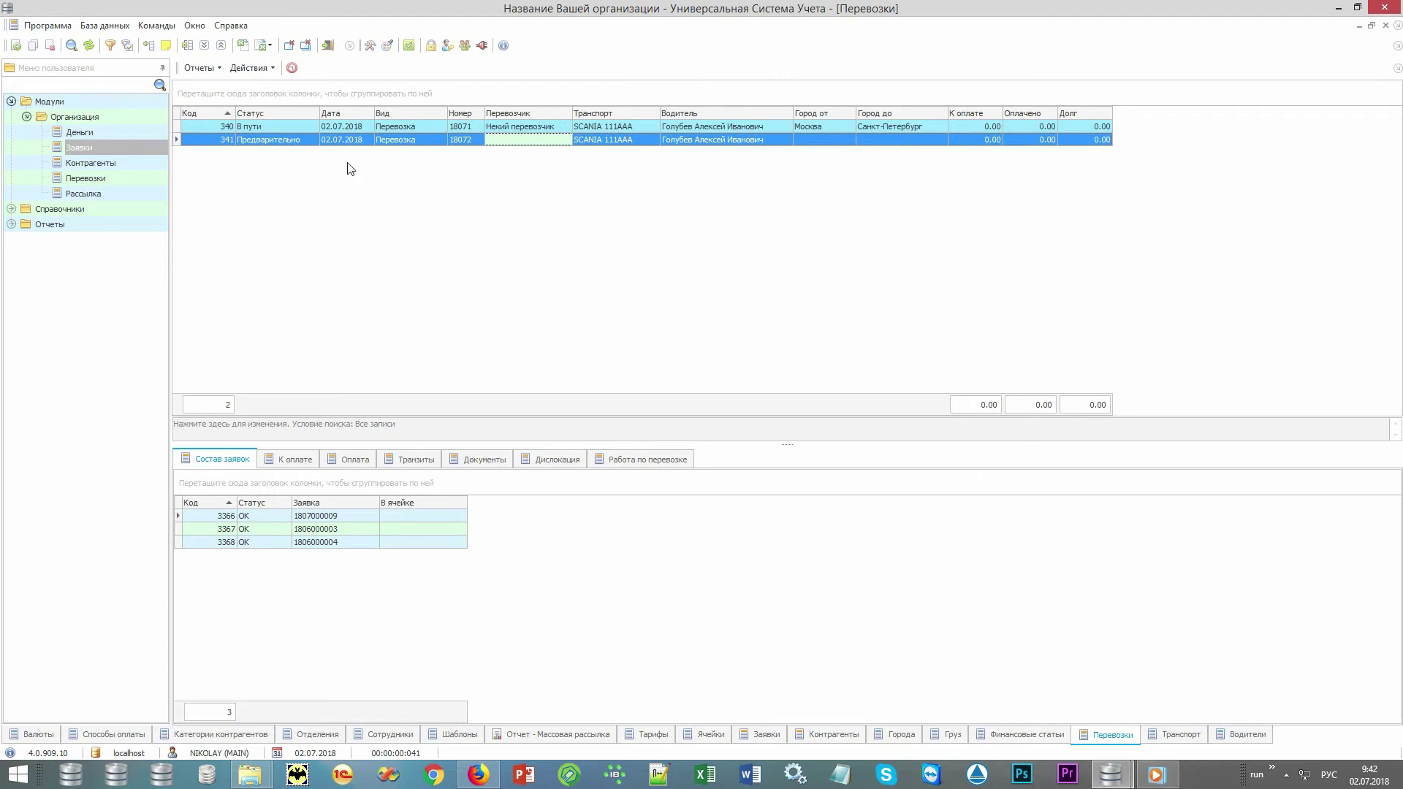
# Open all Отчеты > Деньги reports as tabs and select the Заявки report.
pyautogui.click(12, 103)
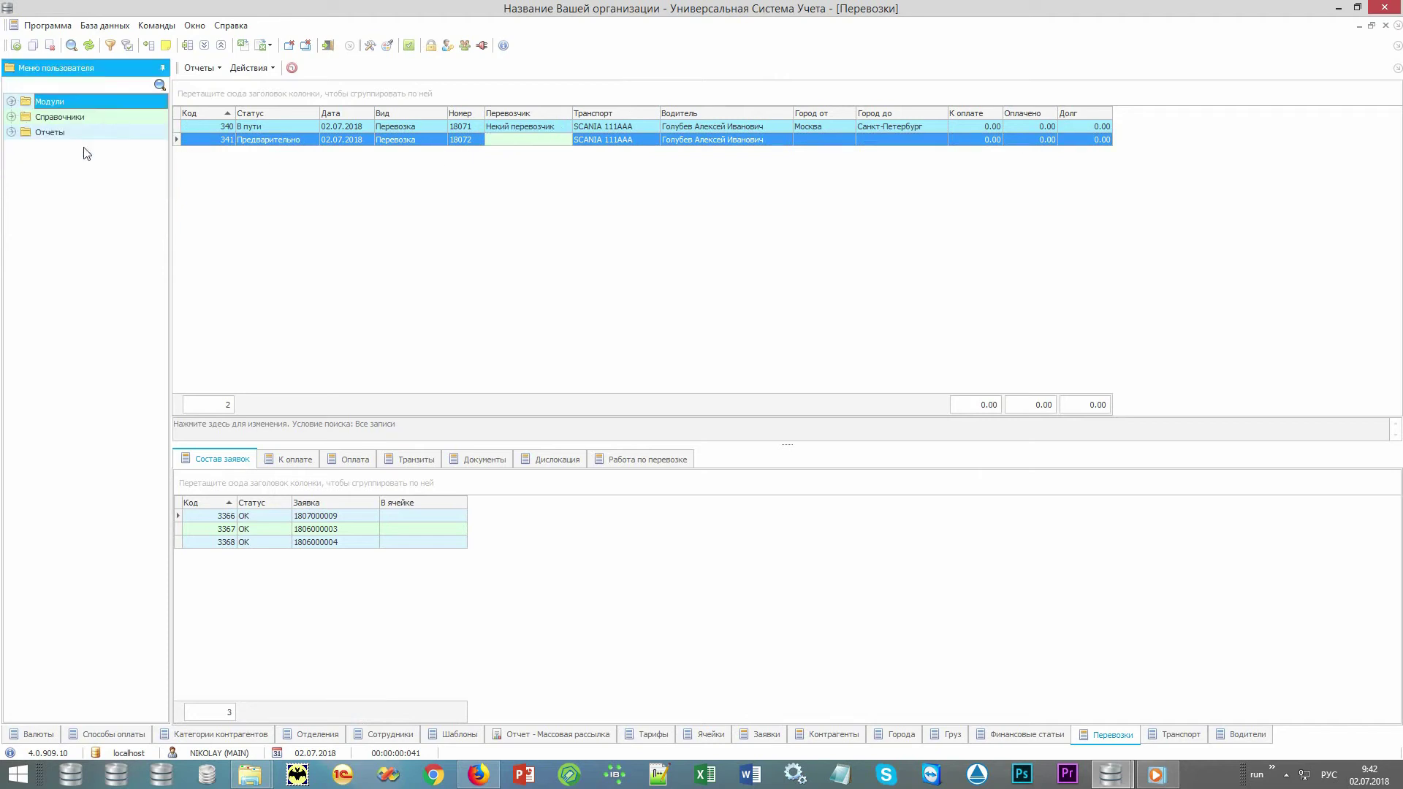
pyautogui.doubleClick(103, 134)
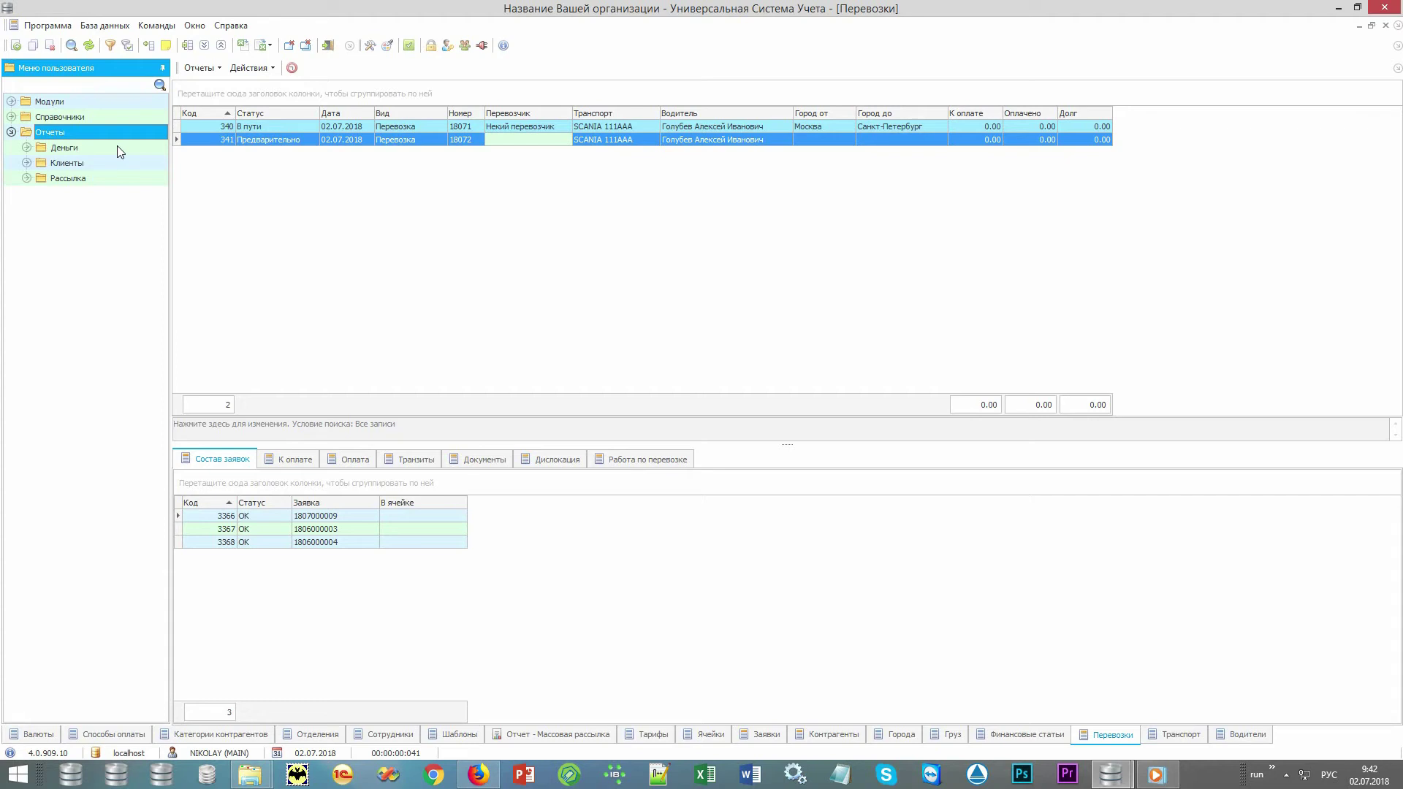
pyautogui.doubleClick(117, 147)
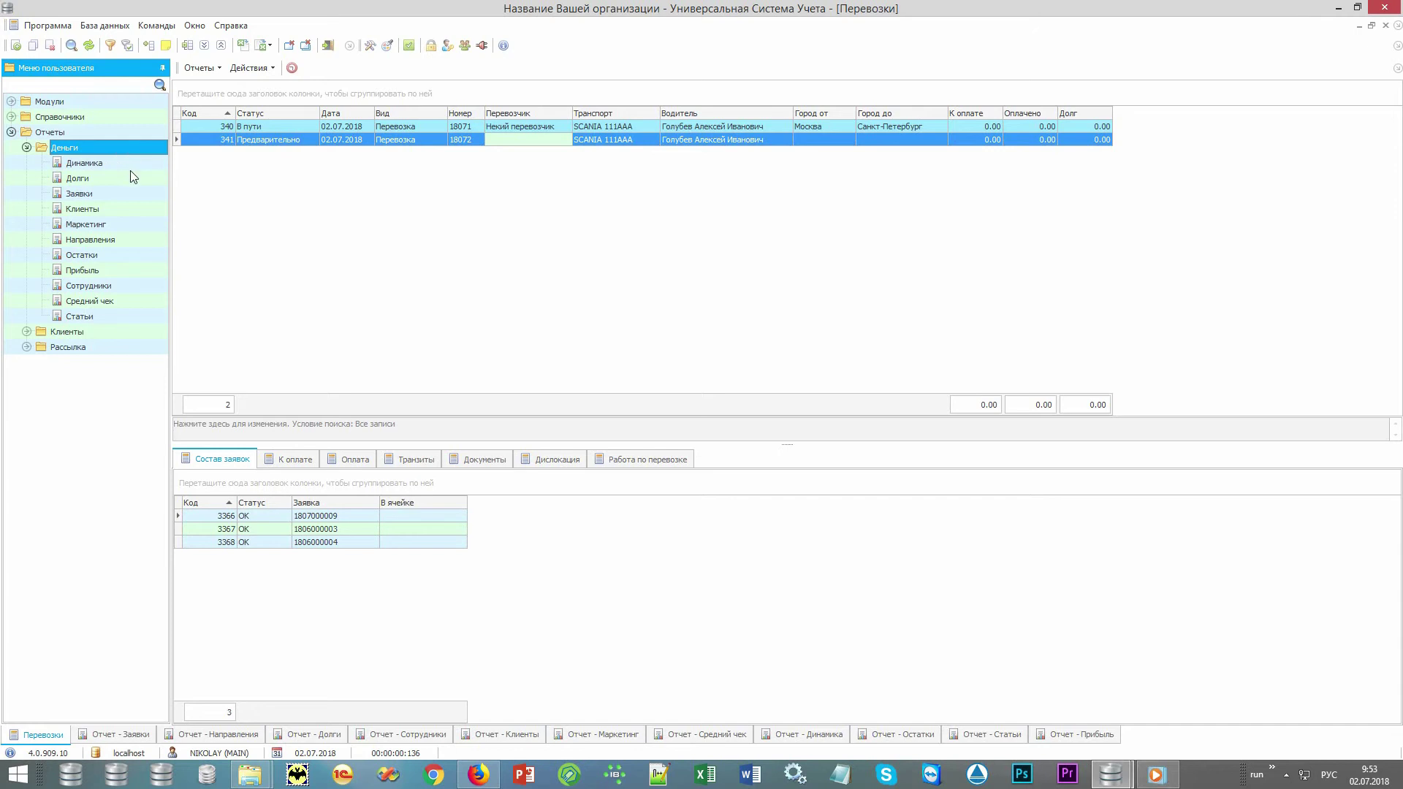
pyautogui.click(133, 194)
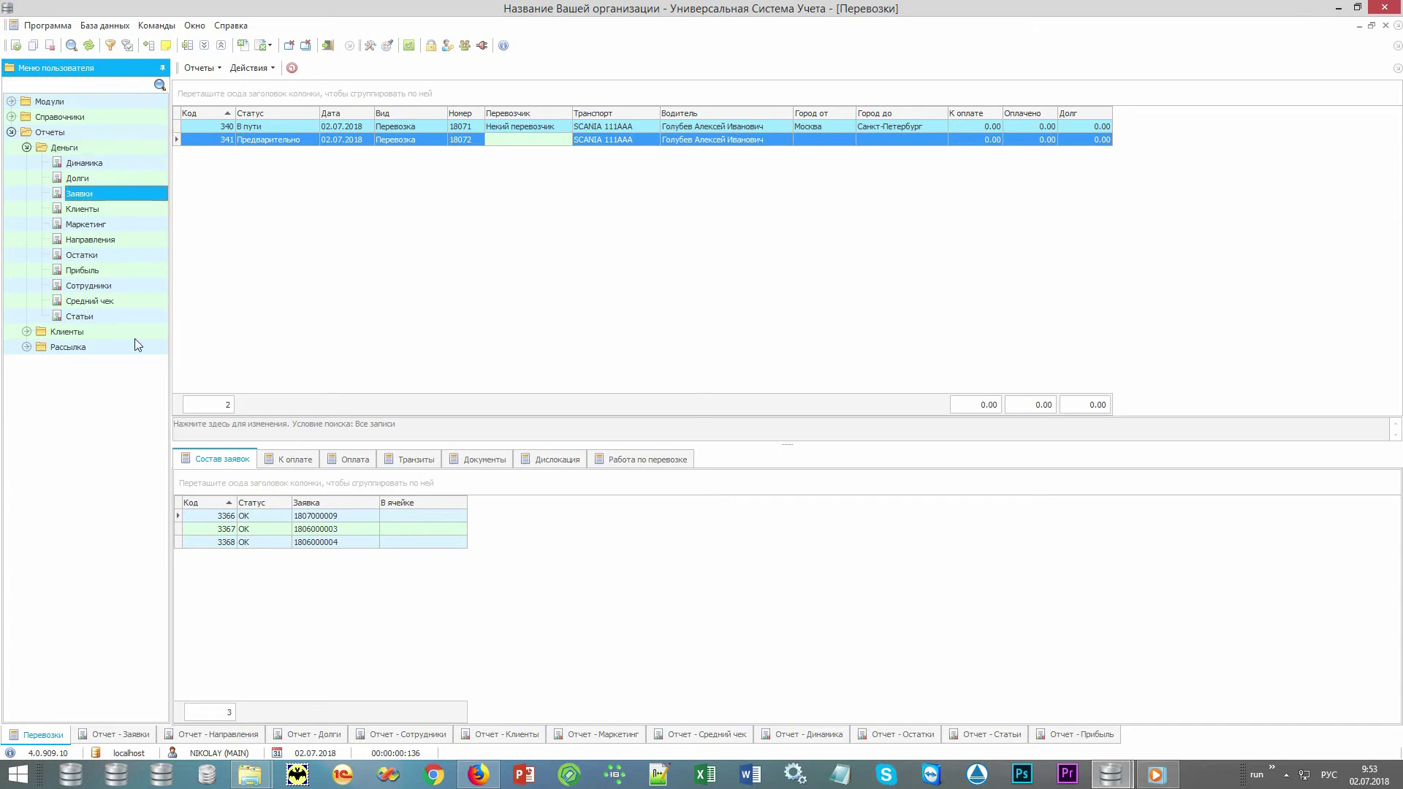
# Step through the Заявки, Направления, Долги, Сотрудники, Клиенты and Маркетинг report tabs.
pyautogui.click(118, 735)
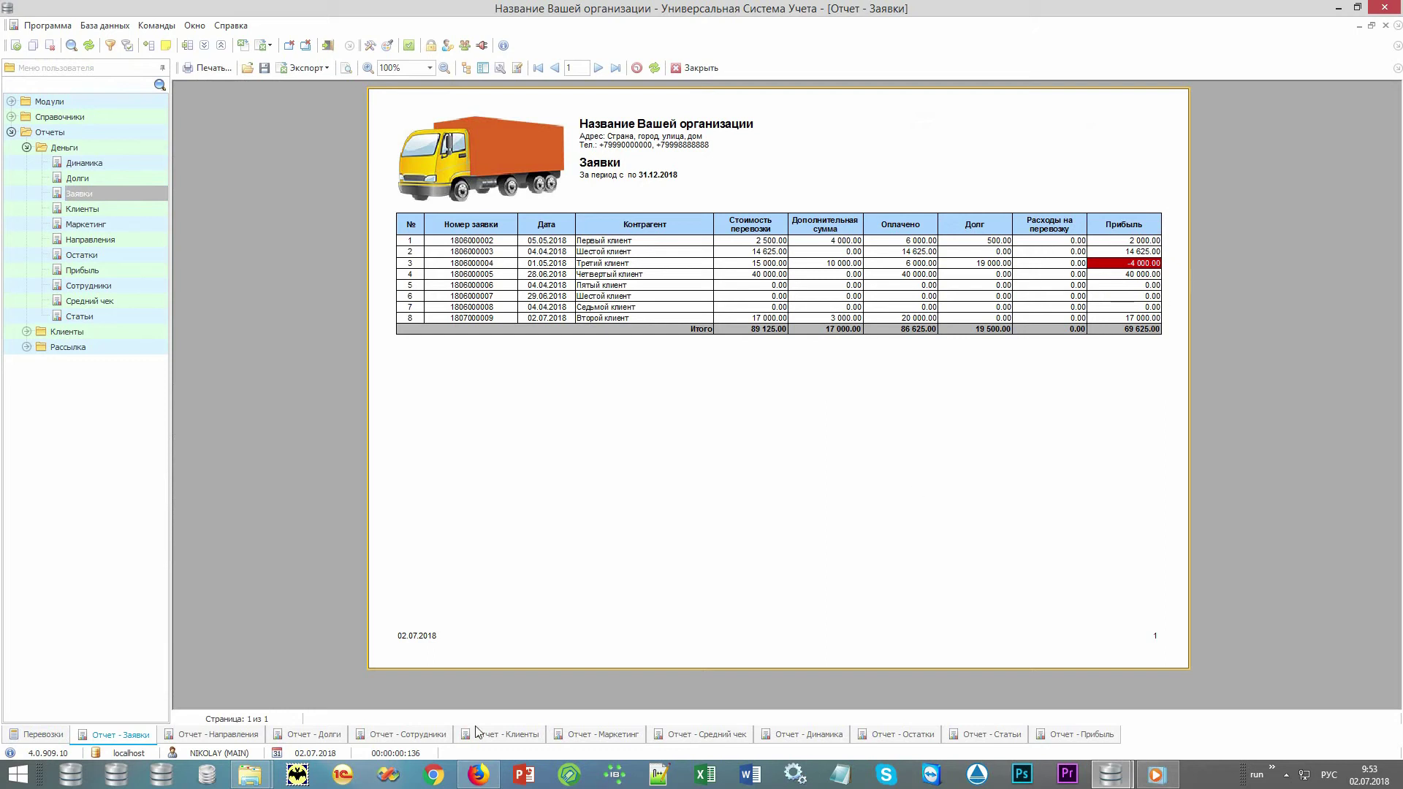
pyautogui.click(211, 735)
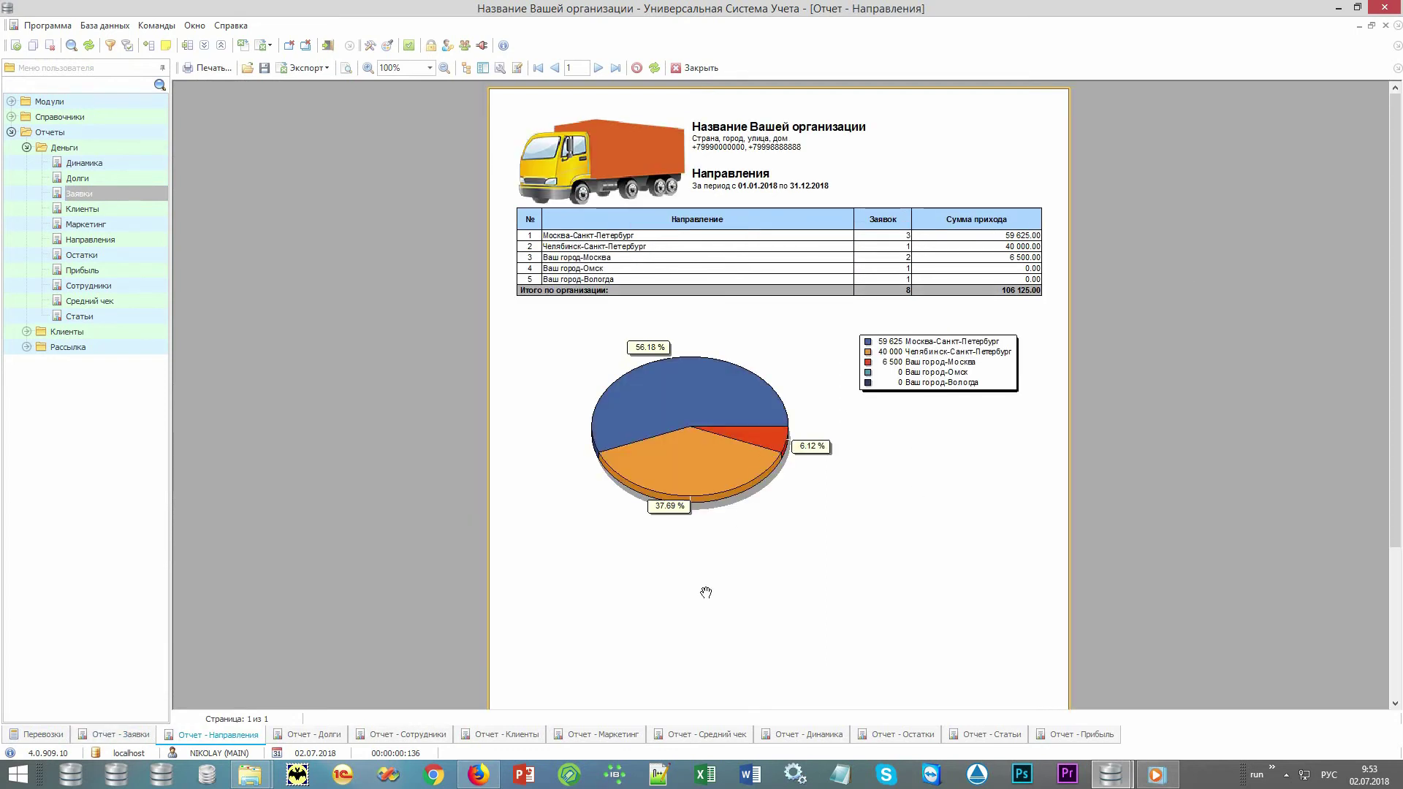
pyautogui.click(294, 737)
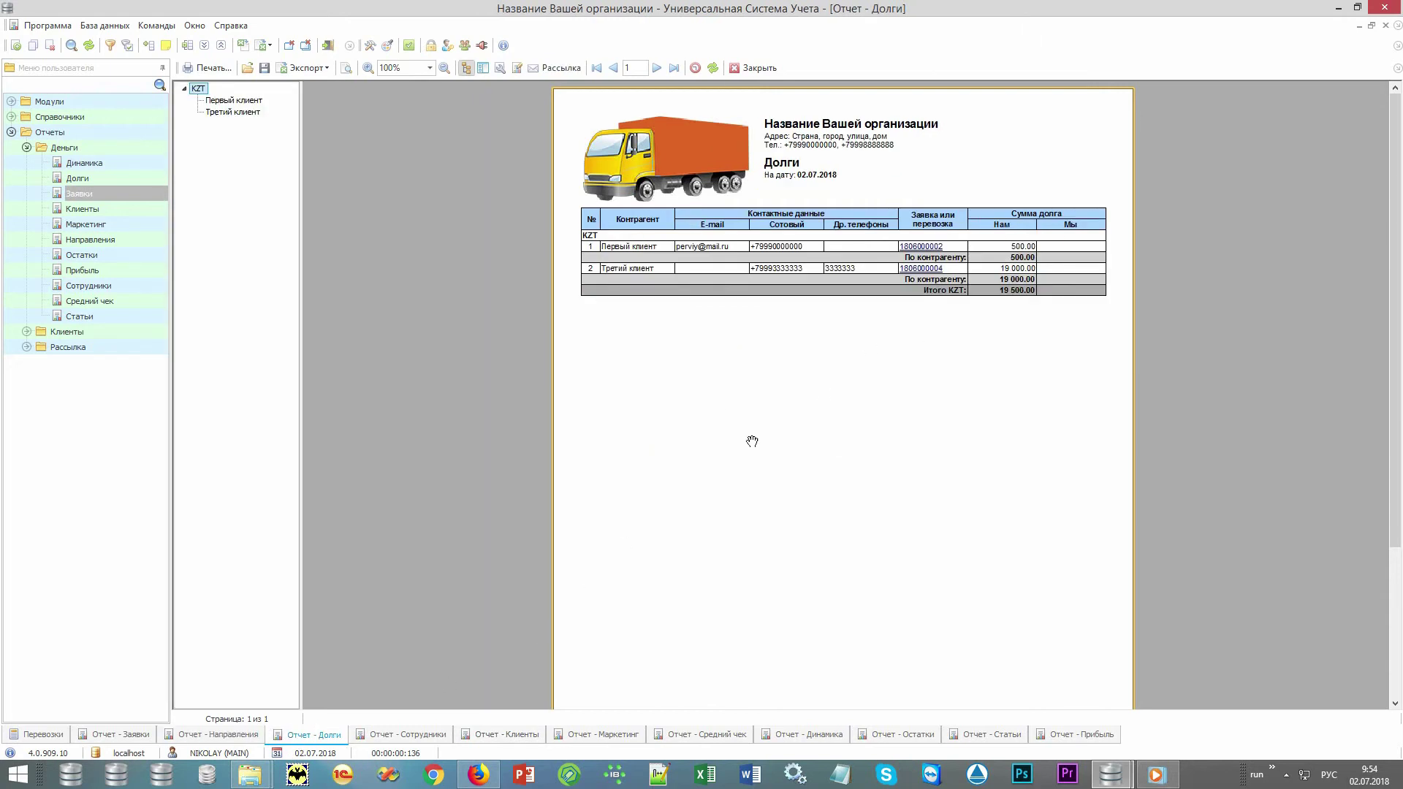
pyautogui.click(398, 736)
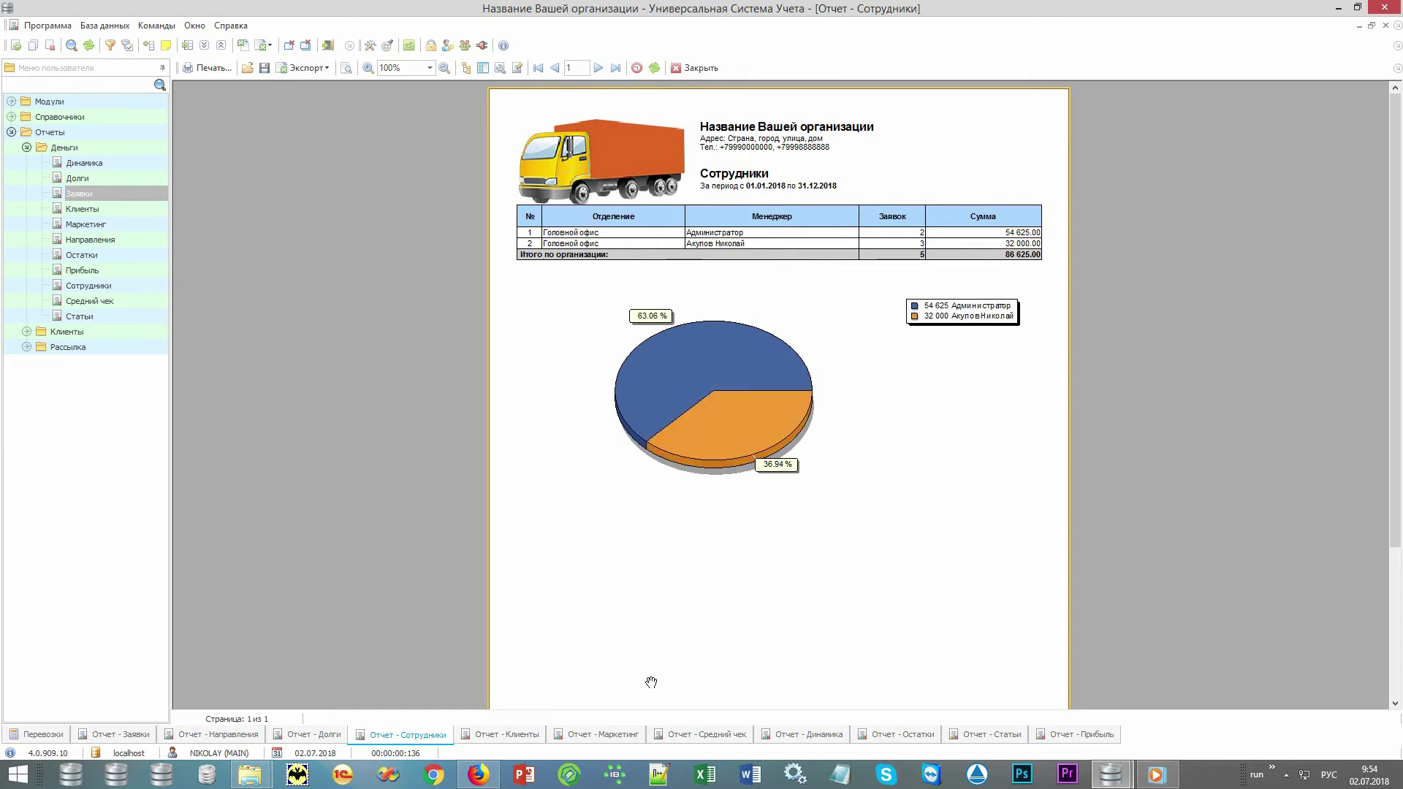
pyautogui.click(494, 738)
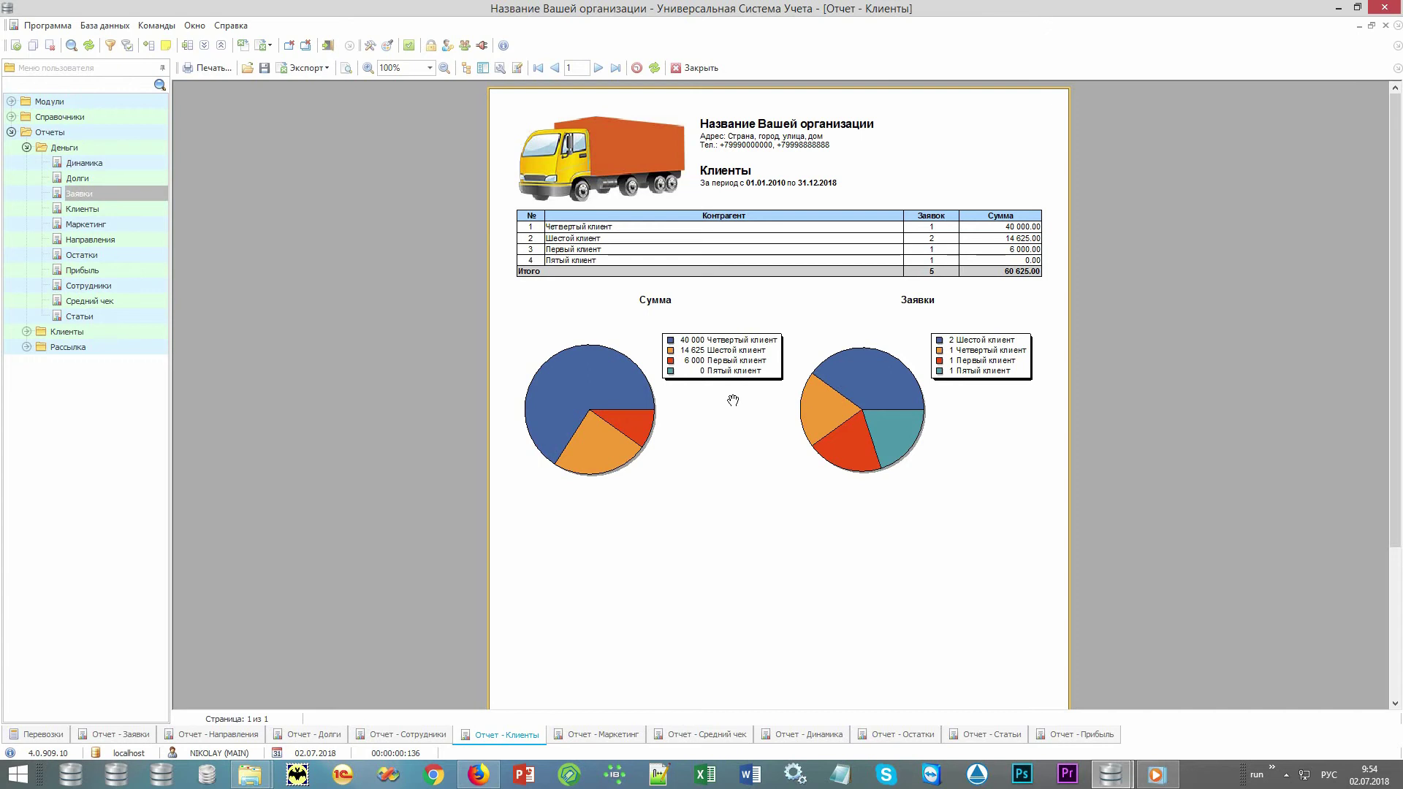
pyautogui.click(583, 735)
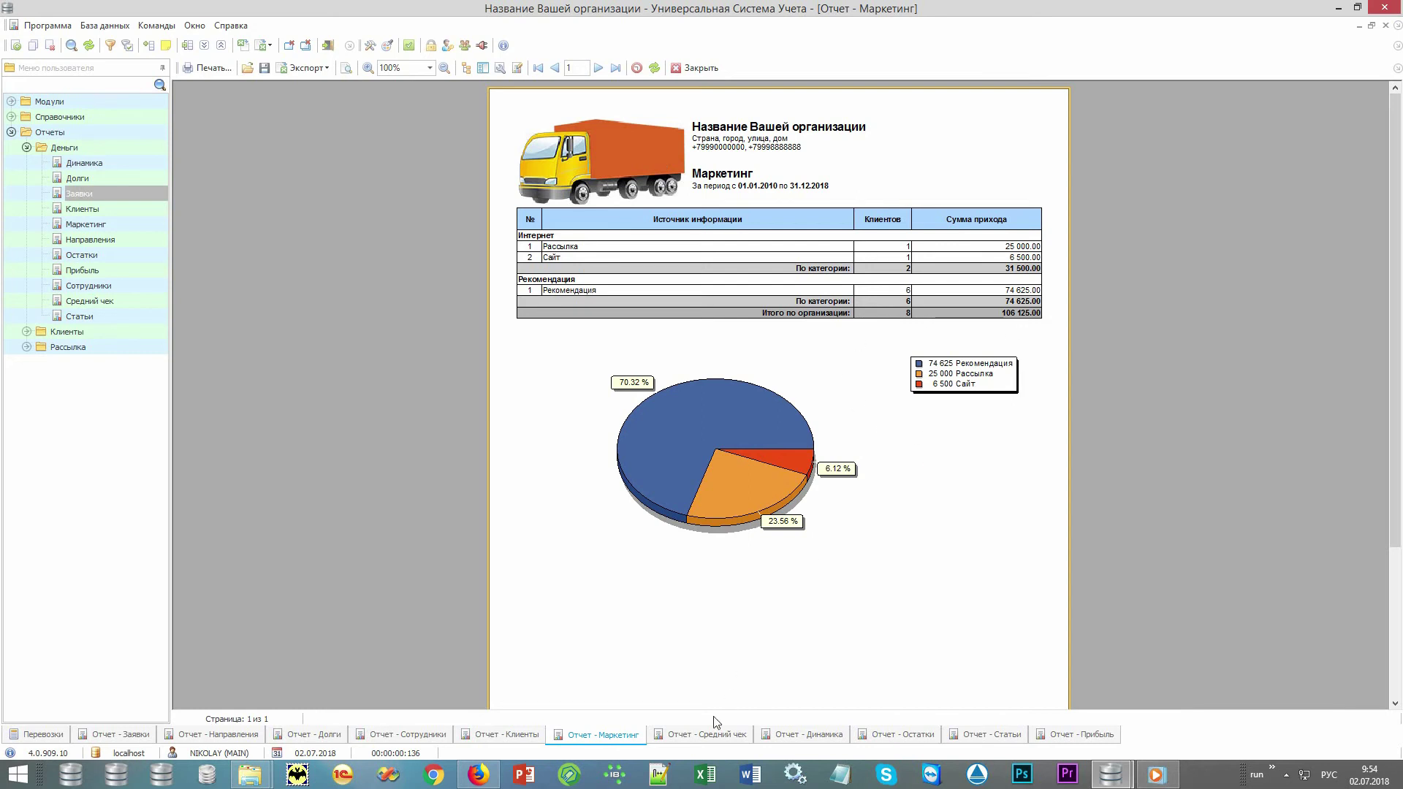
# View the Средний чек and Динамика charts, then the Остатки balances totalling 75 125.00 KZT.
pyautogui.click(703, 735)
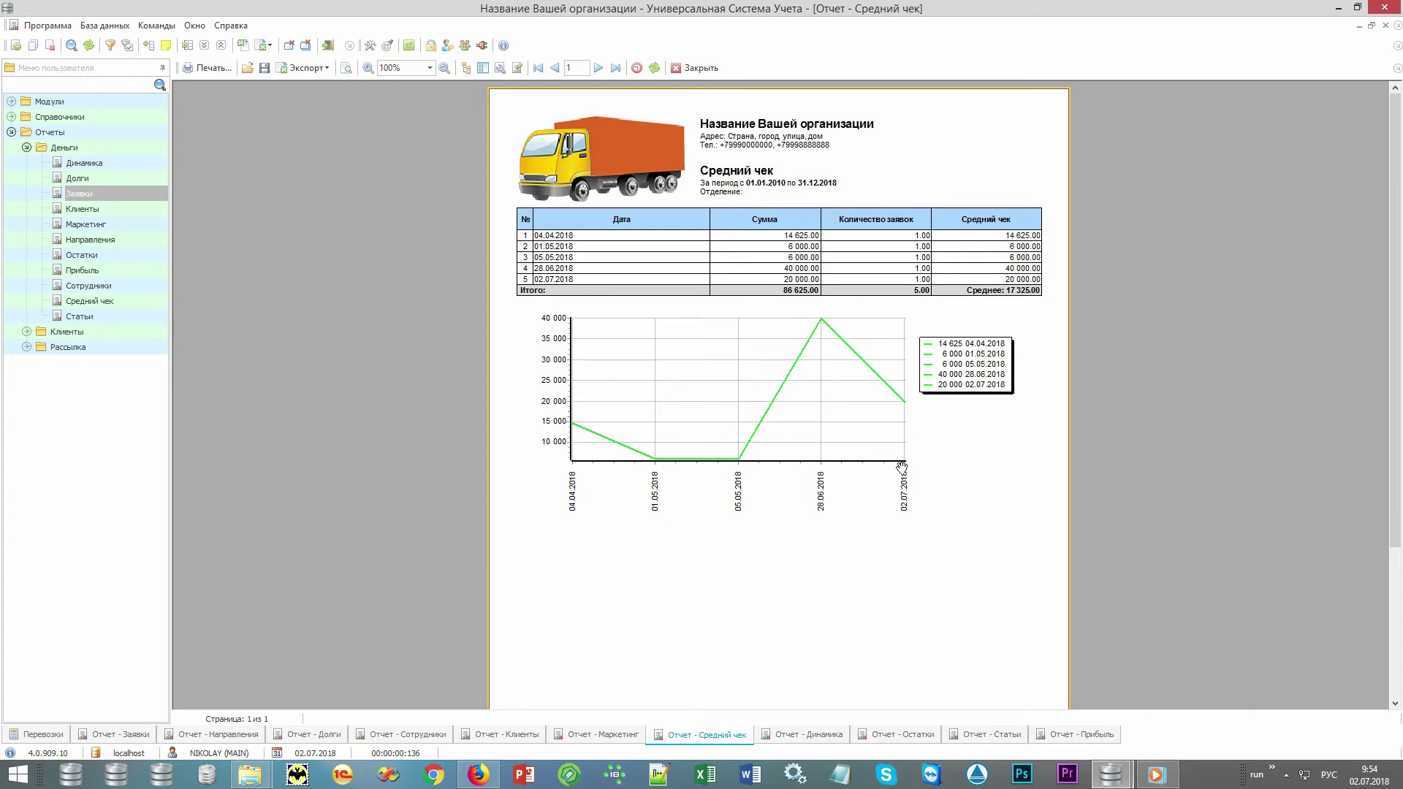
pyautogui.click(800, 738)
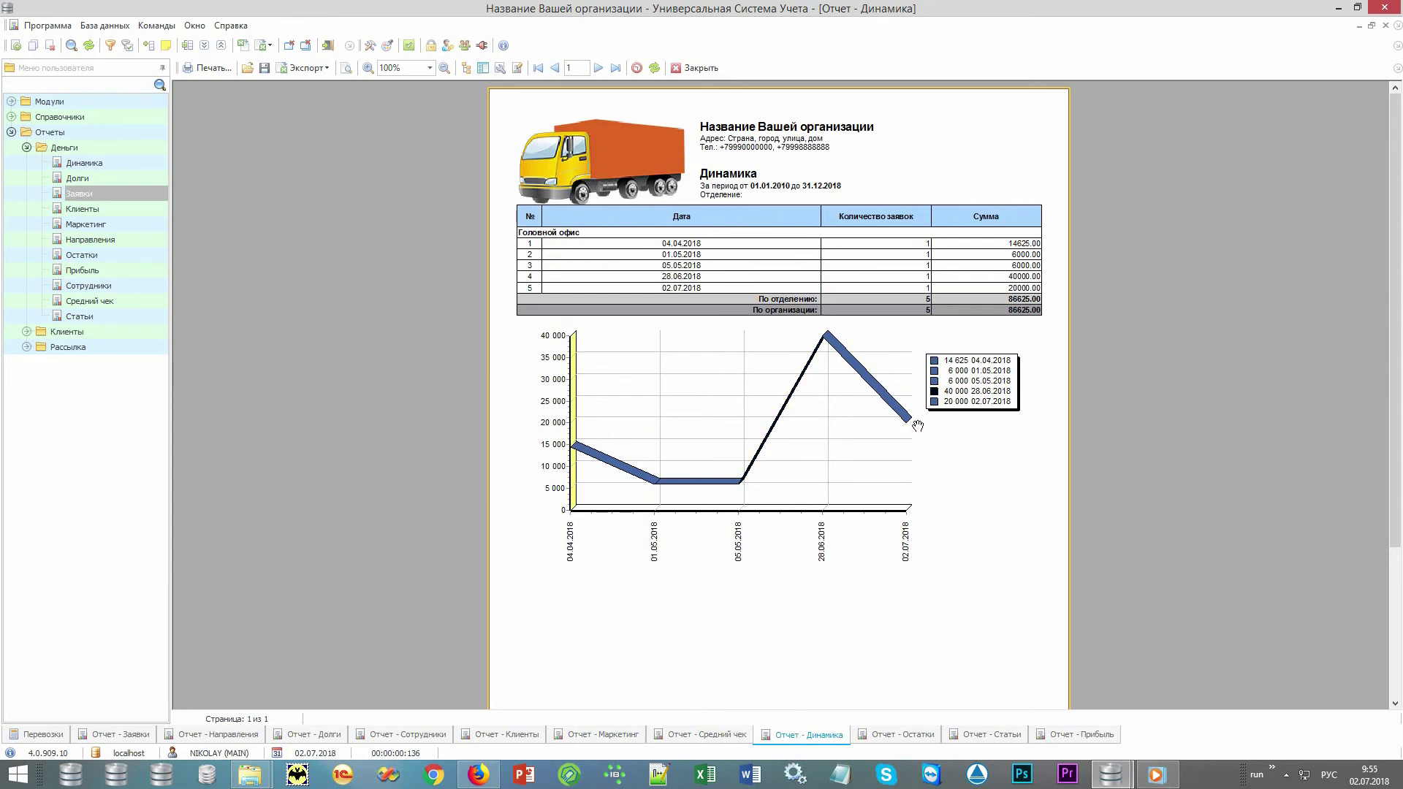
pyautogui.click(890, 738)
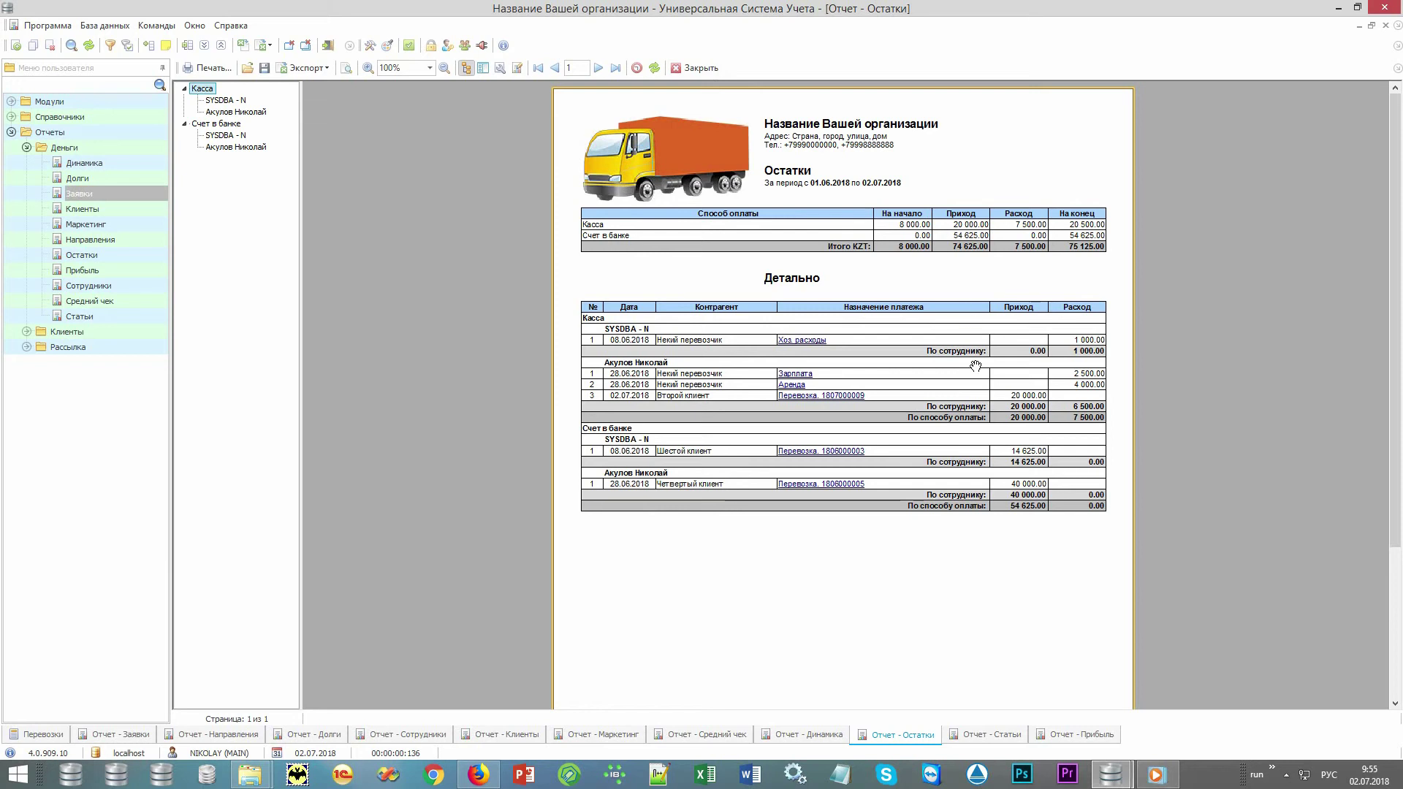
# View the Статьи report, then the Прибыль report: 86 625.00 income versus 11 500.00 expenses.
pyautogui.click(986, 734)
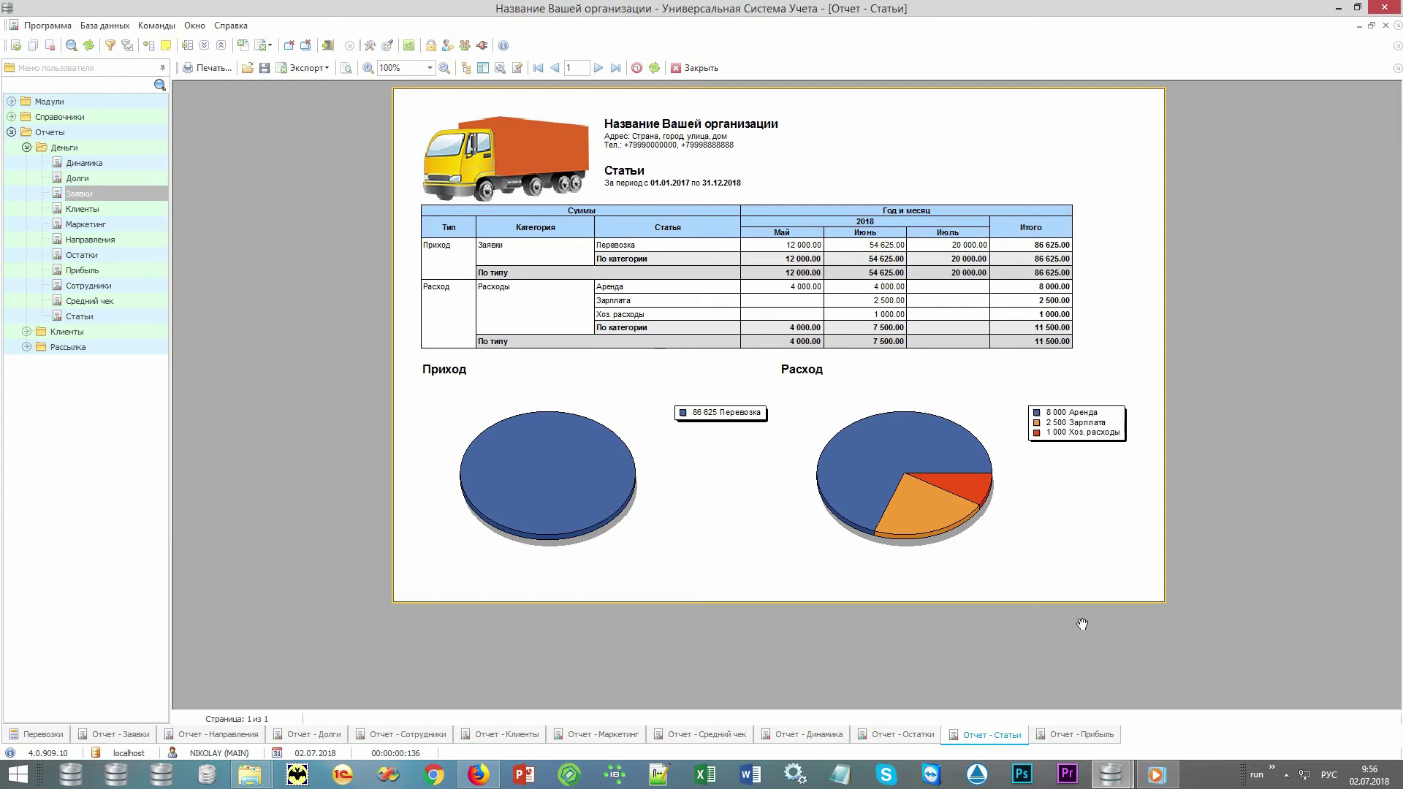
pyautogui.click(1061, 739)
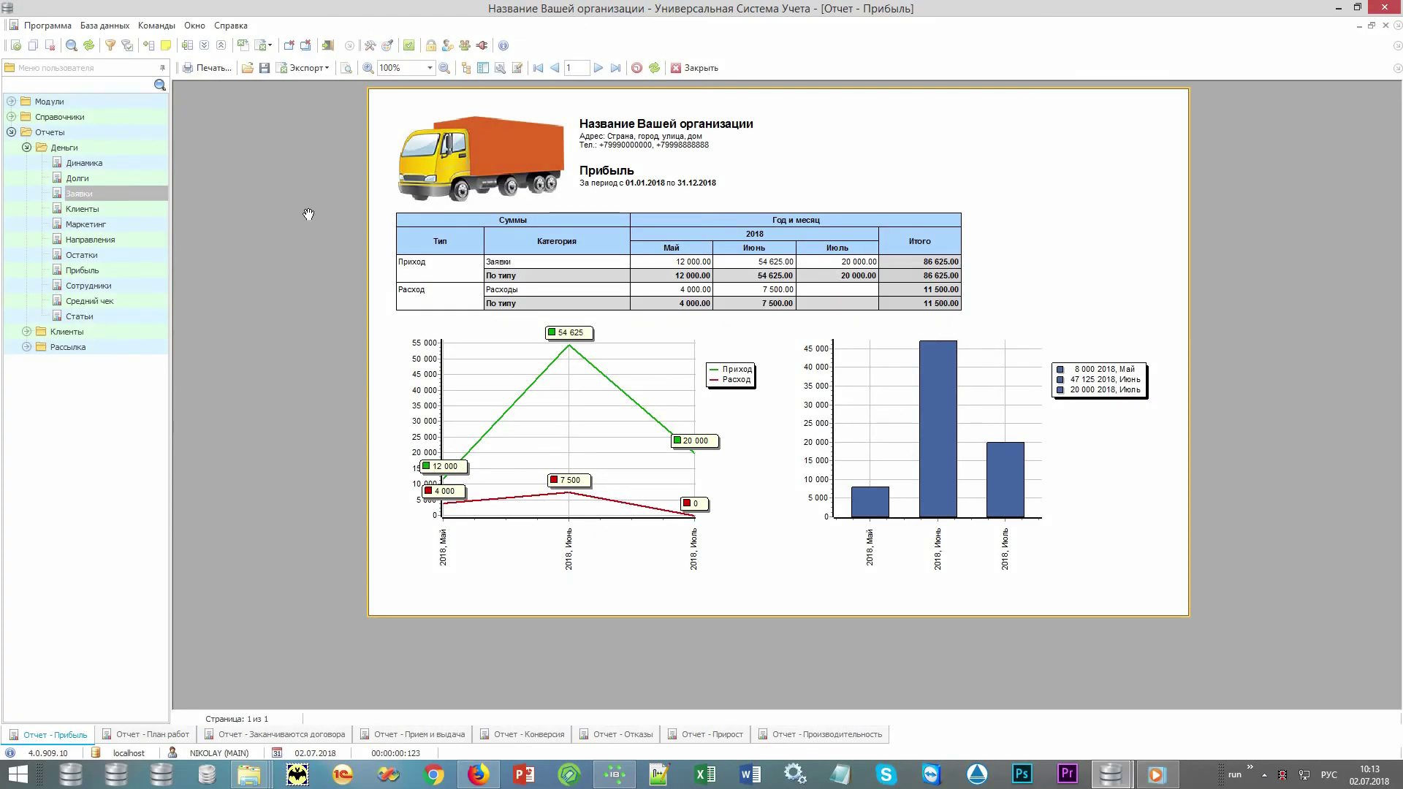
# Expand Отчеты > Клиенты and show the План работ report for 01.01.2010–31.12.2018.
pyautogui.doubleClick(117, 149)
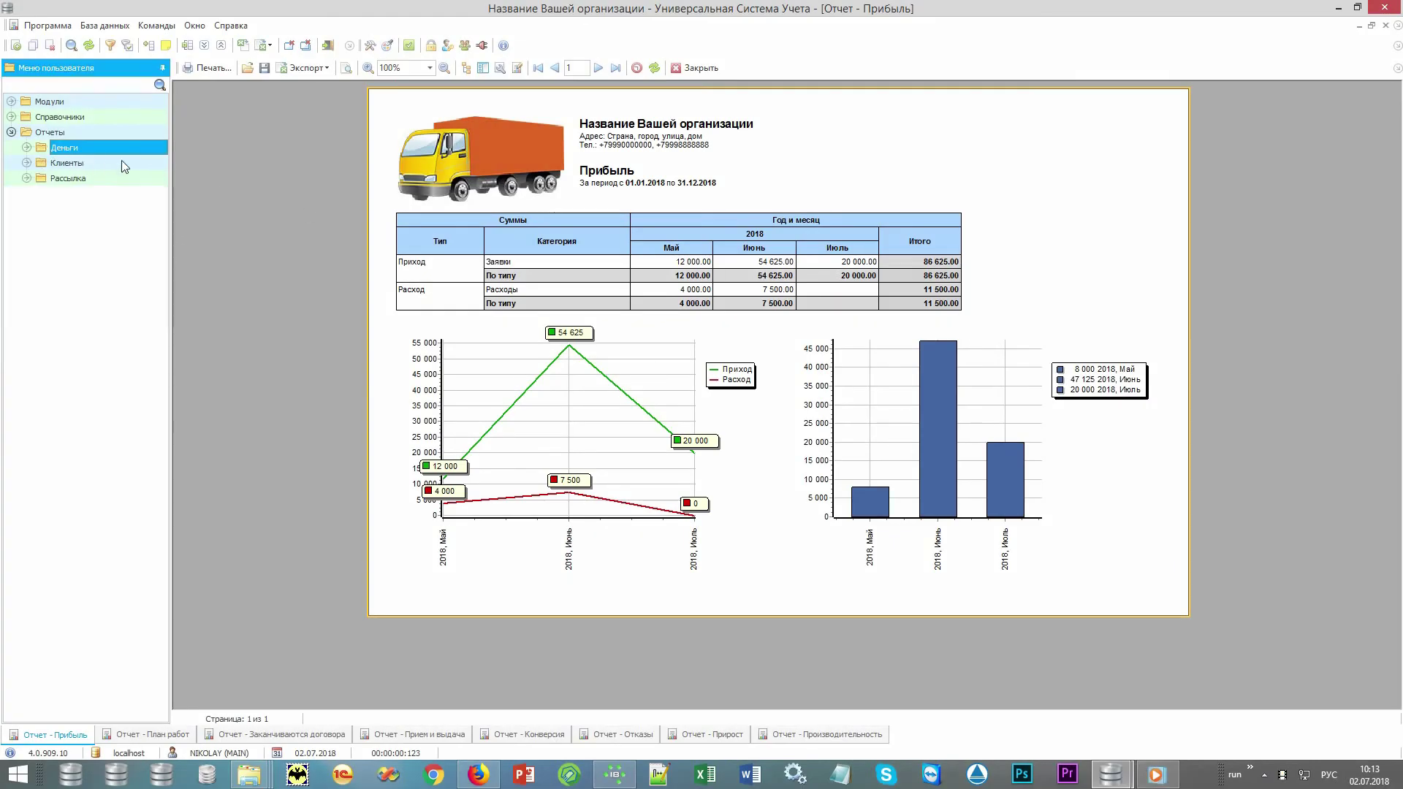
pyautogui.doubleClick(117, 163)
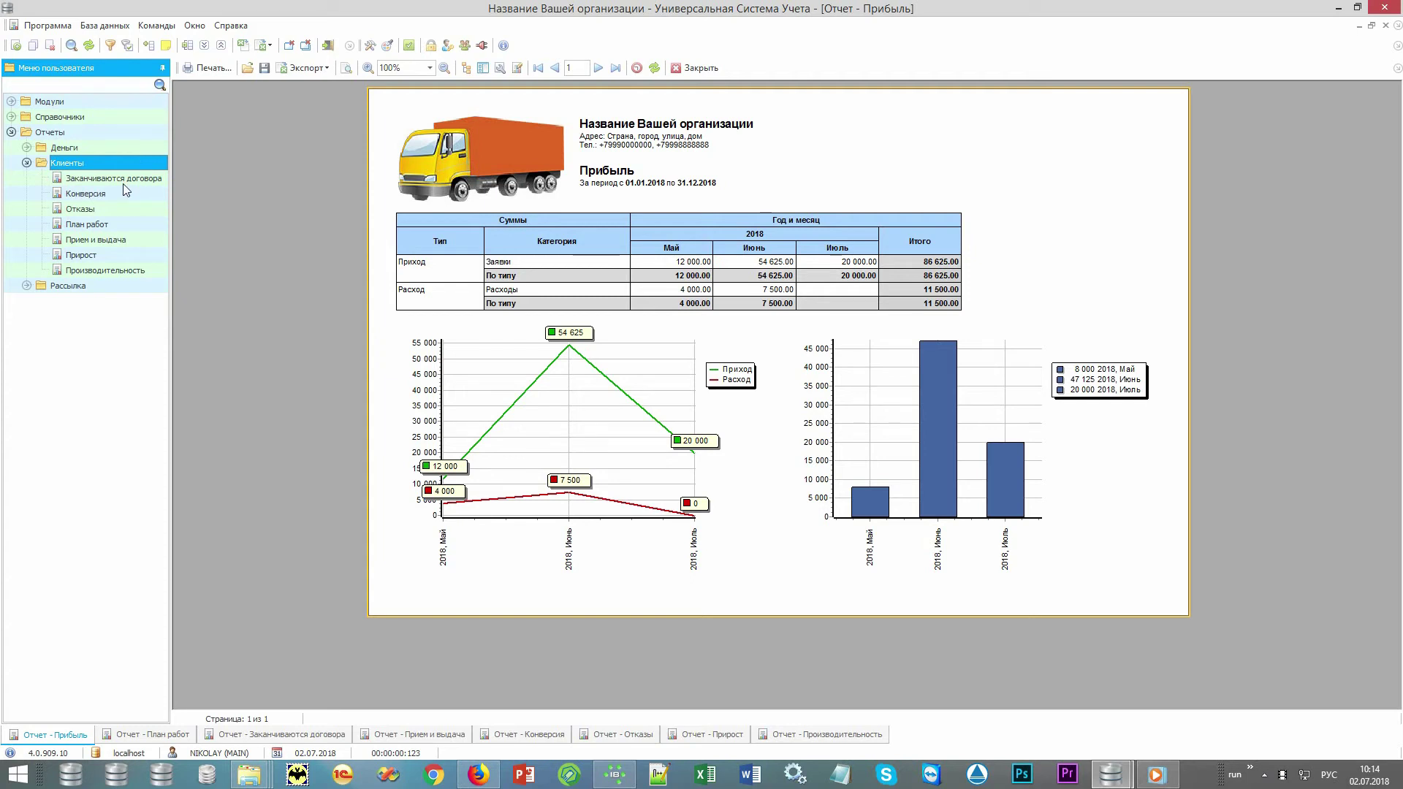
pyautogui.click(125, 225)
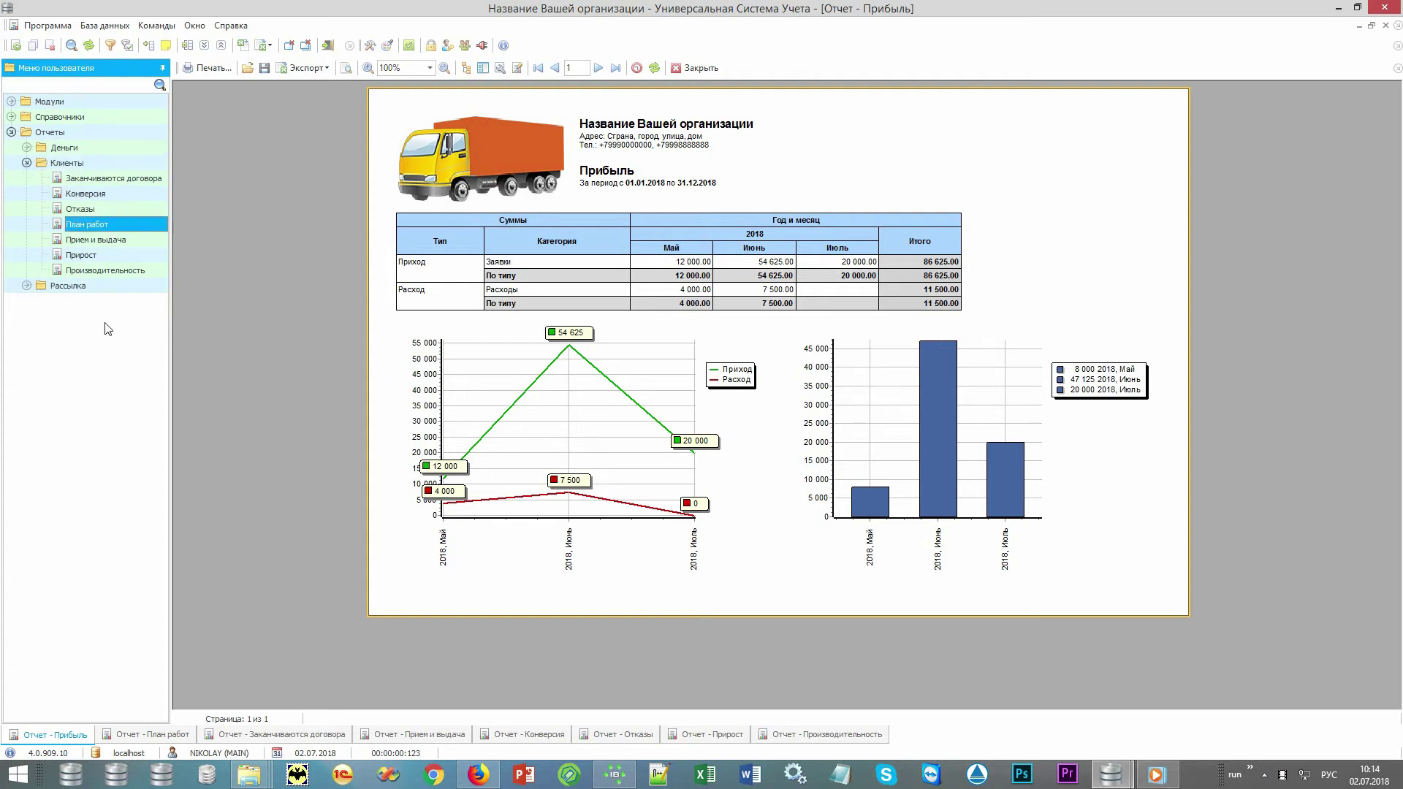
pyautogui.click(148, 737)
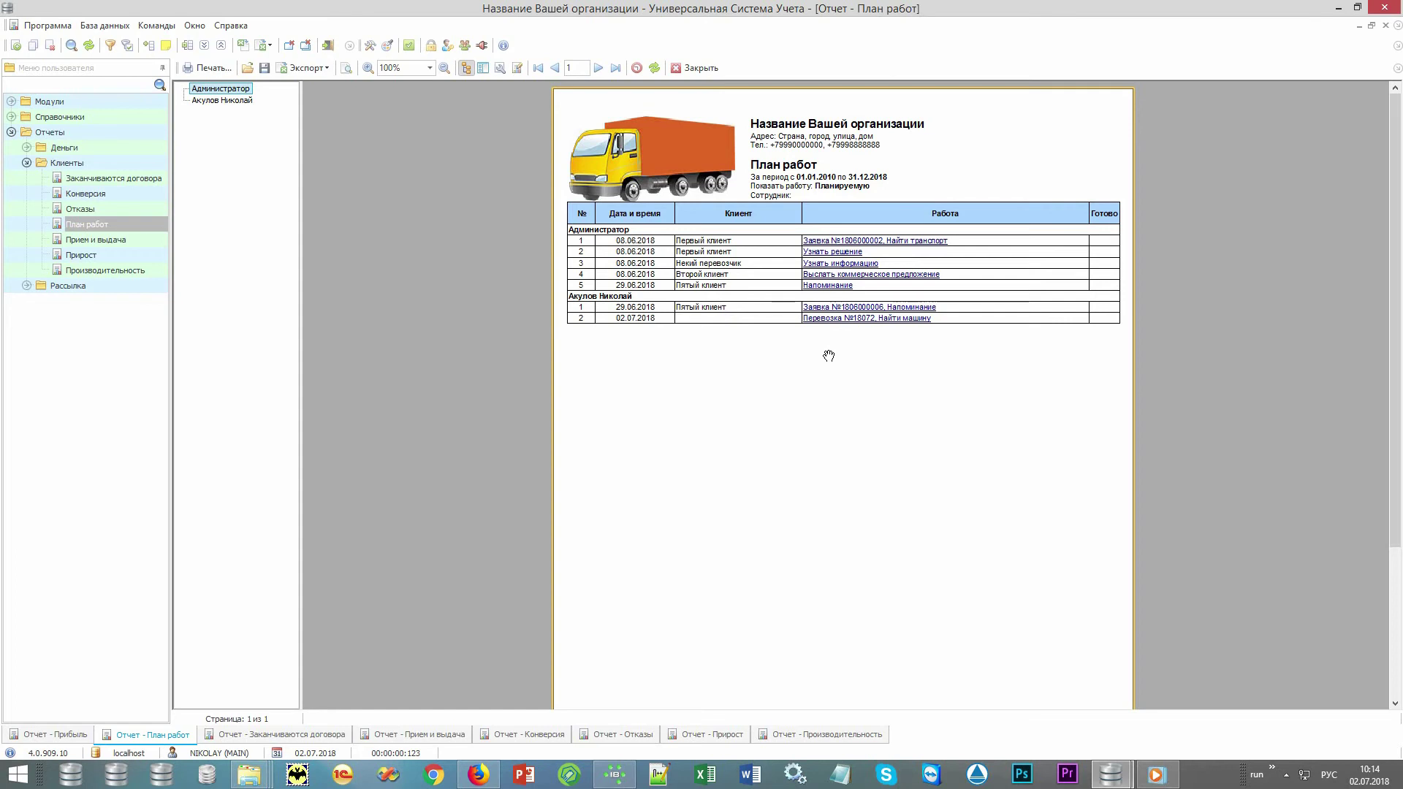
# Page through the Заканчиваются договора, Прием и выдача, Конверсия, Отказы, Прирост and Производительность reports.
pyautogui.click(247, 734)
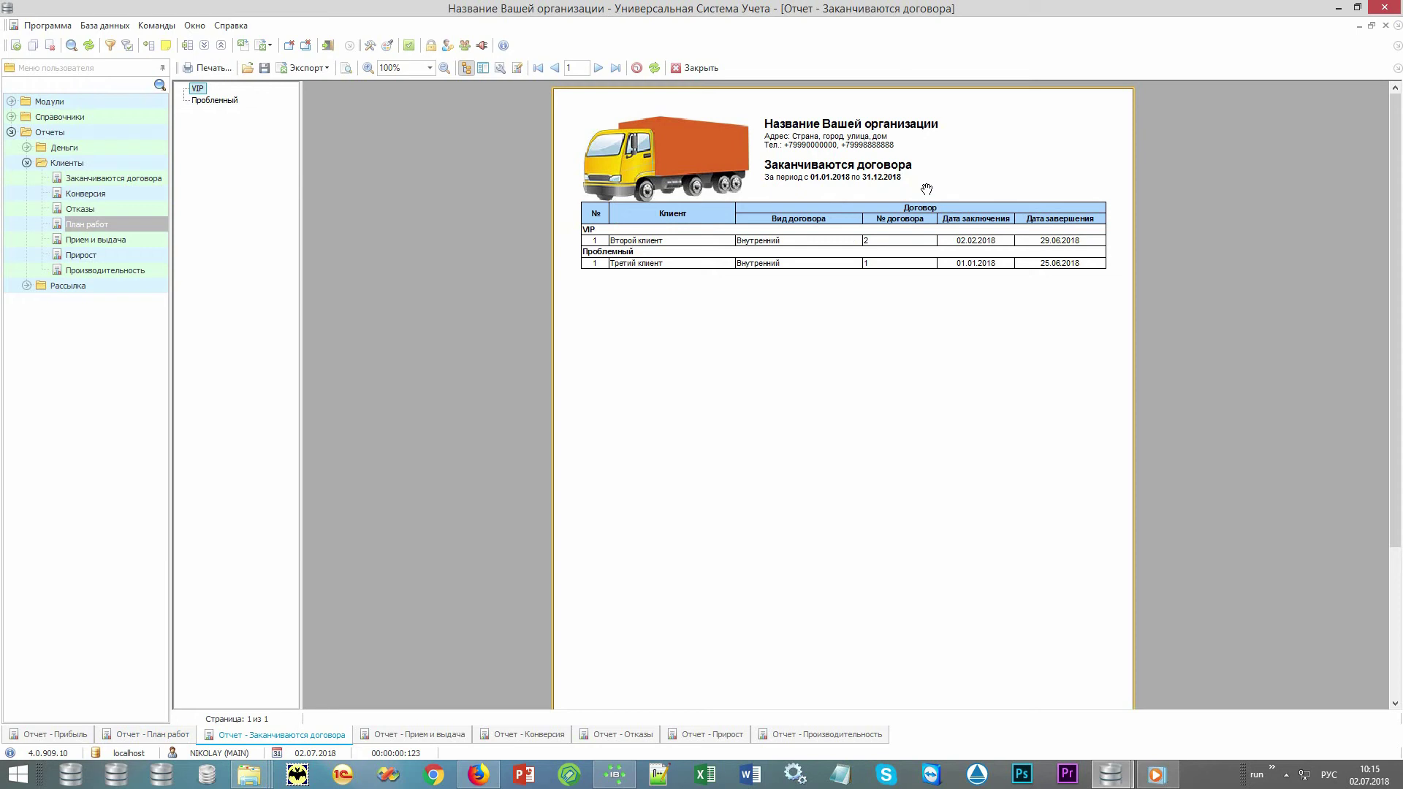
pyautogui.click(423, 736)
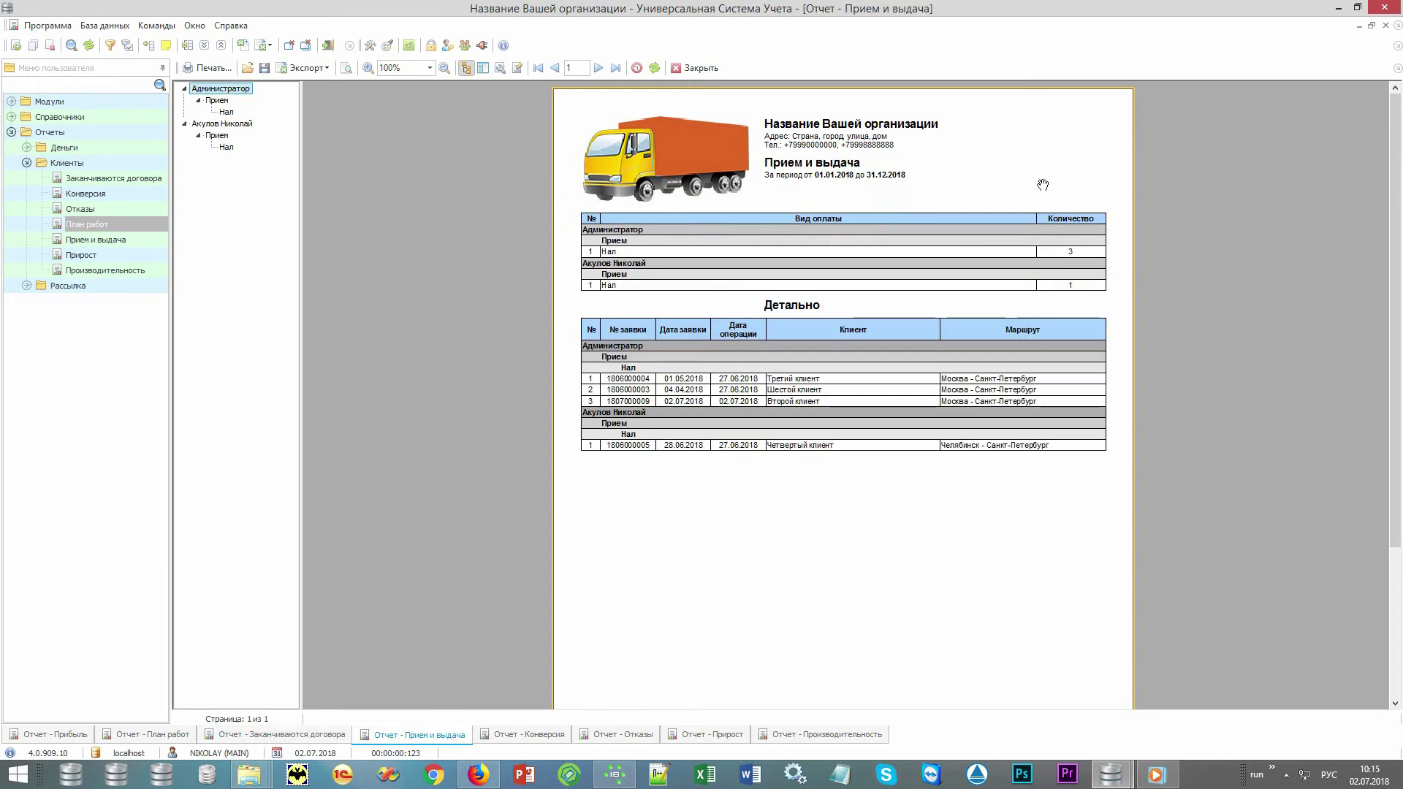
pyautogui.click(529, 735)
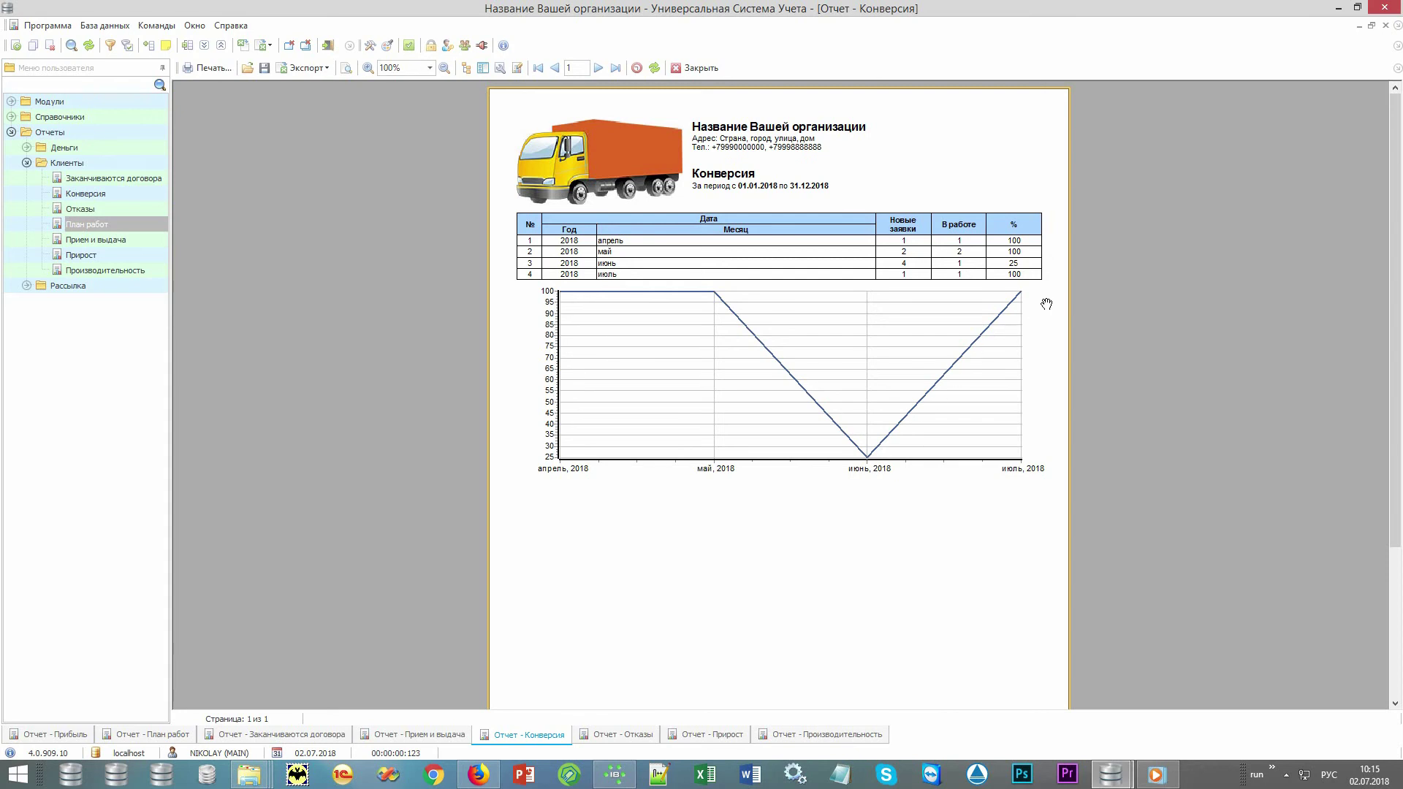
pyautogui.click(610, 743)
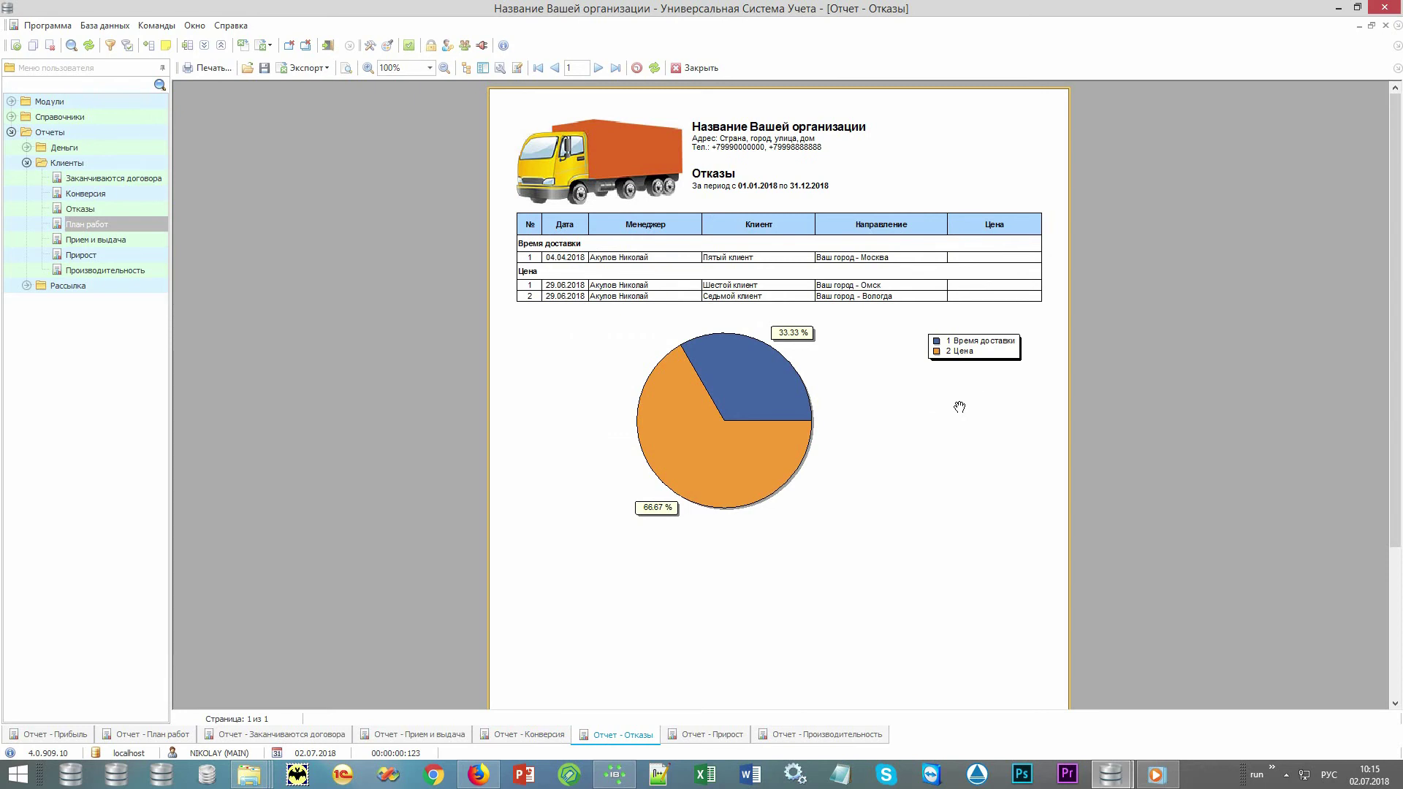
pyautogui.click(700, 738)
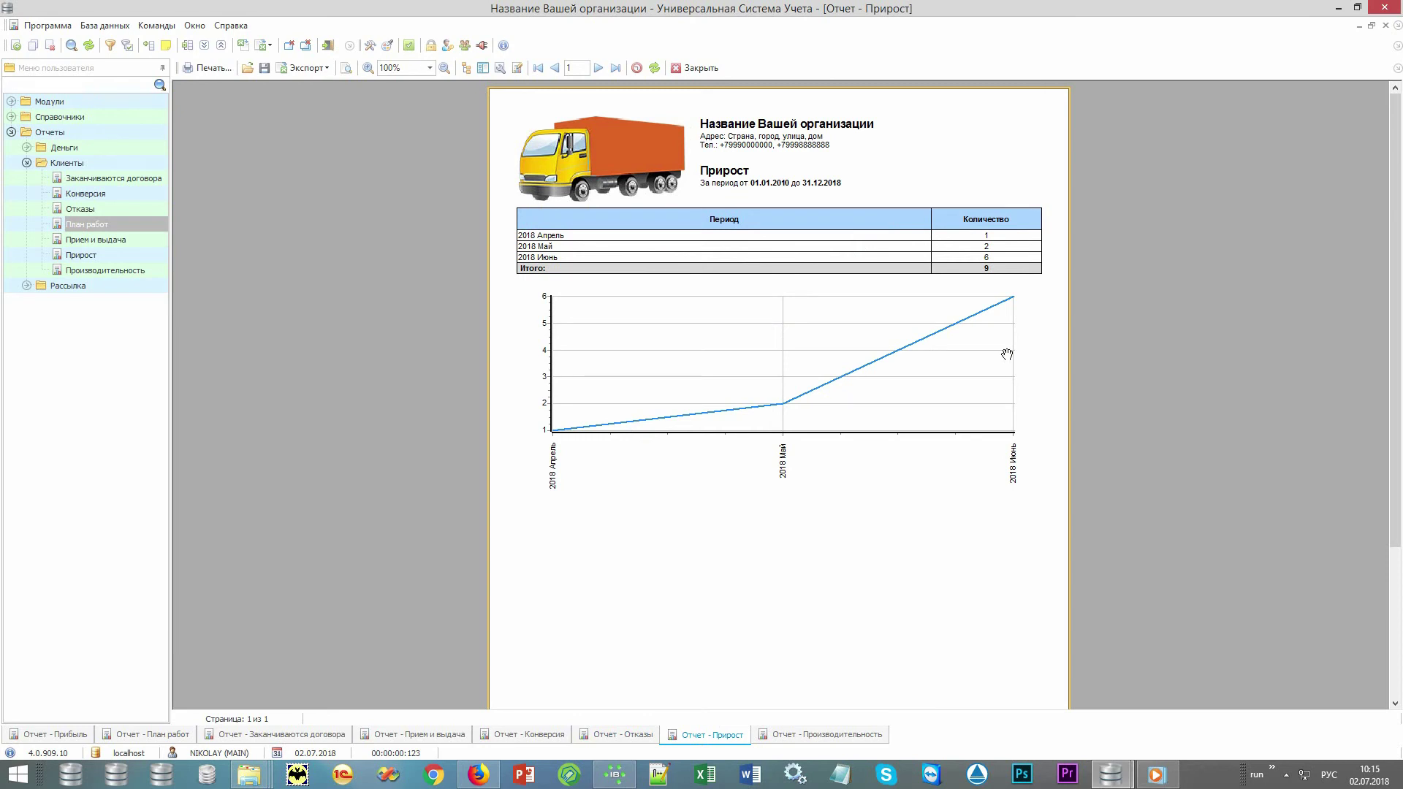
pyautogui.click(806, 738)
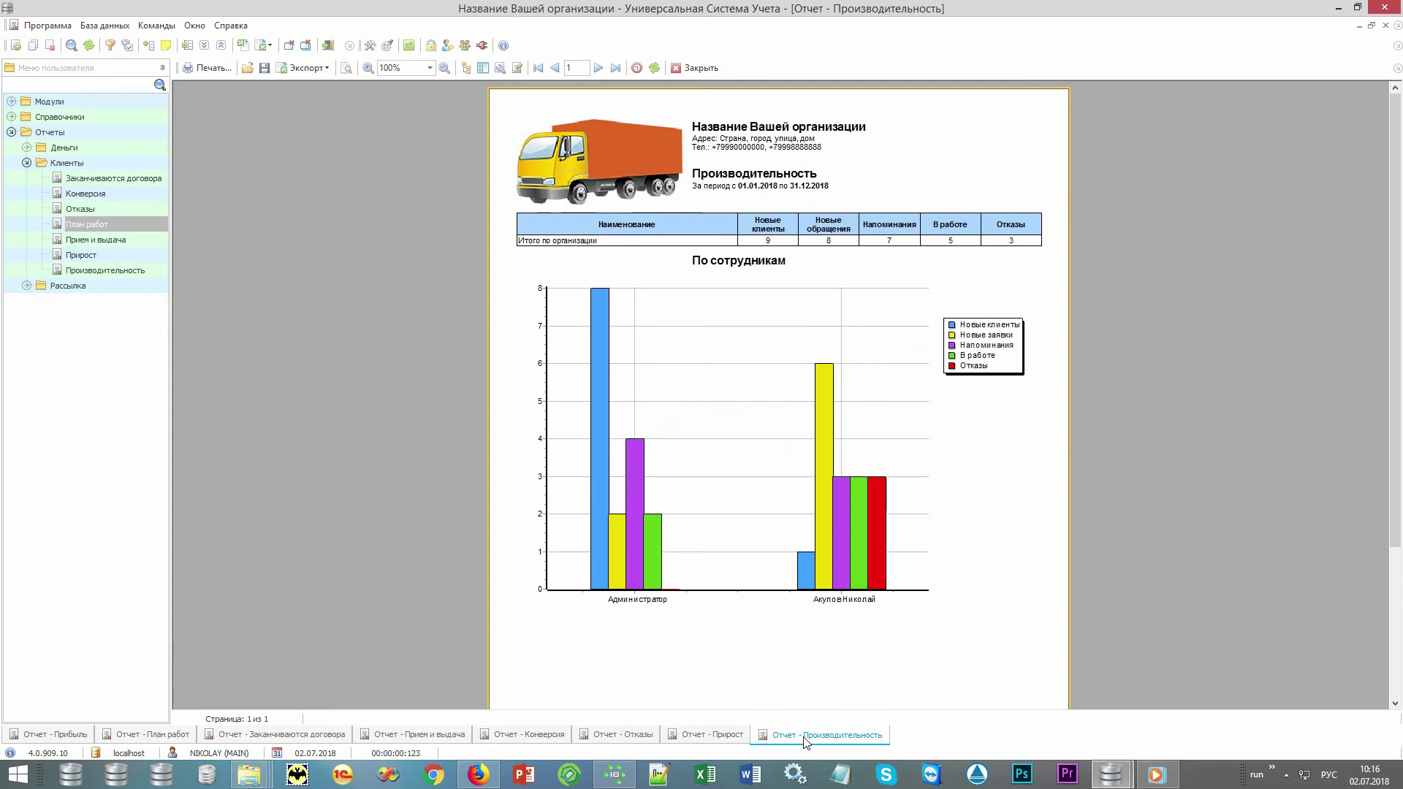